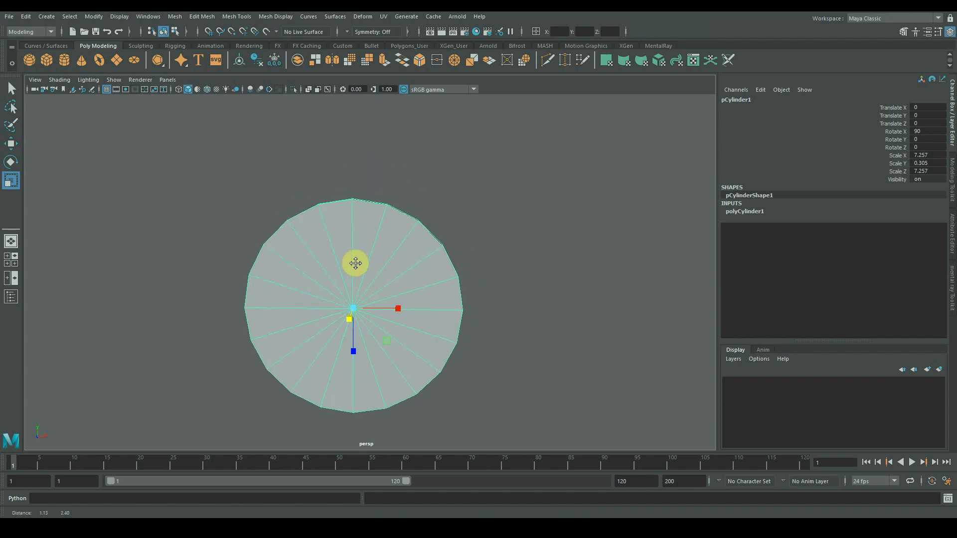
# - Duplicate the disc, move the copy straight up to about 8.9 and scale it down to about 1.66
pyautogui.hotkey('ctrl', 'd')
pyautogui.press('w')
pyautogui.moveTo(359, 257); pyautogui.dragTo(360, 121)
pyautogui.press('r')
pyautogui.moveTo(390, 205); pyautogui.dragTo(363, 201)
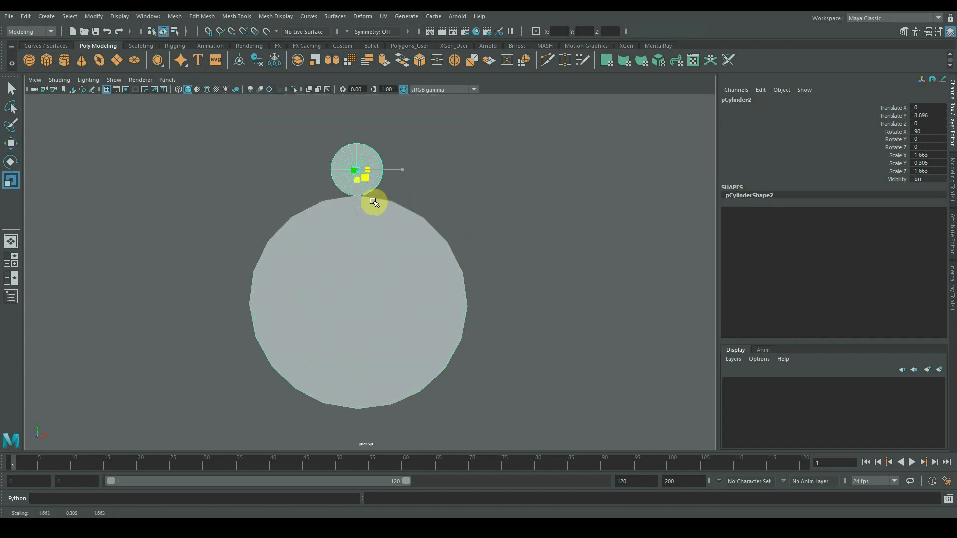
# - In the front view, scale the small disc to about 1.16 and lower it onto the large disc's top edge
pyautogui.press('space')
pyautogui.moveTo(310, 317); pyautogui.dragTo(312, 347)
pyautogui.keyDown('alt'); pyautogui.moveTo(417, 238); pyautogui.dragTo(413, 264, button='middle'); pyautogui.keyUp('alt')
pyautogui.moveTo(397, 181); pyautogui.dragTo(389, 181)
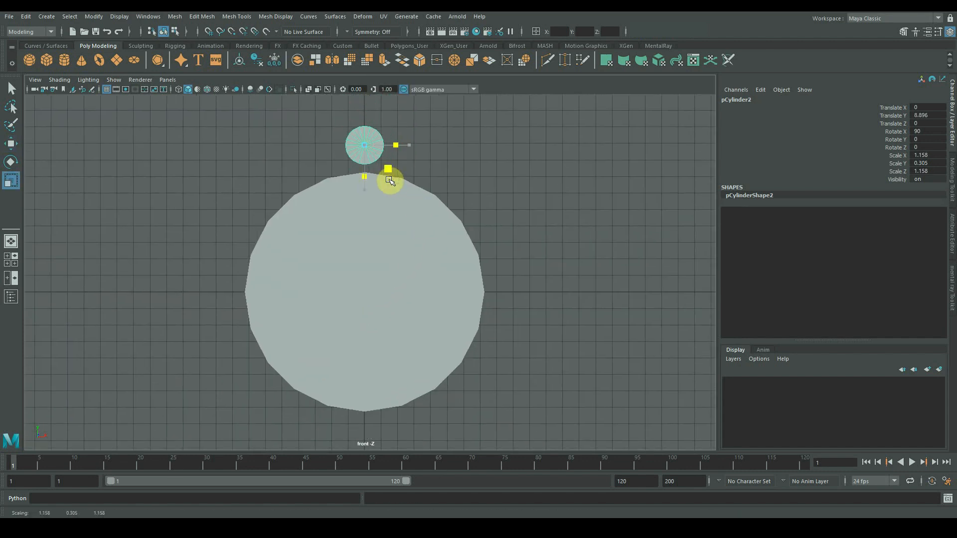
pyautogui.press('w')
pyautogui.moveTo(364, 121); pyautogui.dragTo(363, 125)
# - Keep only the small disc's side faces and extrude them inward to form a ring with an open centre
pyautogui.press('space')
pyautogui.moveTo(479, 167); pyautogui.dragTo(478, 140)
pyautogui.keyDown('alt'); pyautogui.moveTo(482, 199); pyautogui.dragTo(401, 297); pyautogui.keyUp('alt')
pyautogui.keyDown('alt'); pyautogui.moveTo(385, 225); pyautogui.dragTo(359, 285, button='middle'); pyautogui.keyUp('alt')
pyautogui.keyDown('alt'); pyautogui.moveTo(358, 285); pyautogui.dragTo(368, 284, button='right'); pyautogui.keyUp('alt')
pyautogui.keyDown('alt'); pyautogui.moveTo(369, 284); pyautogui.dragTo(373, 260); pyautogui.keyUp('alt')
pyautogui.moveTo(324, 147); pyautogui.dragTo(328, 175, button='right')
pyautogui.keyDown('alt'); pyautogui.moveTo(336, 181); pyautogui.dragTo(352, 173); pyautogui.keyUp('alt')
pyautogui.doubleClick(384, 173)
pyautogui.hotkey('ctrl', 'e')
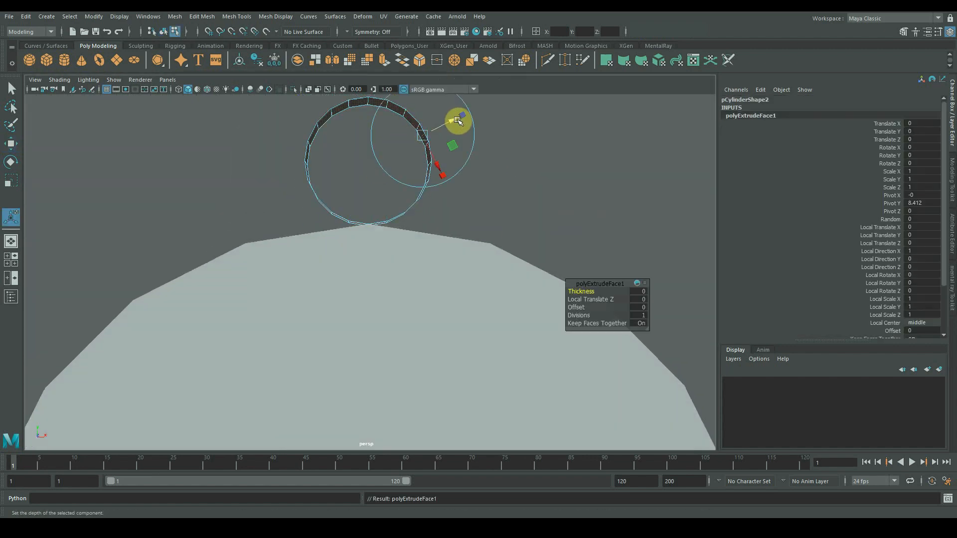
pyautogui.moveTo(455, 122); pyautogui.dragTo(434, 128)
# - Reverse the normals of all the small ring's faces and clear the selection
pyautogui.doubleClick(349, 114)
pyautogui.keyDown('shift'); pyautogui.moveTo(338, 123); pyautogui.dragTo(412, 136, button='right'); pyautogui.keyUp('shift')
pyautogui.press('w')
pyautogui.click(521, 214)
pyautogui.keyDown('alt'); pyautogui.moveTo(525, 213); pyautogui.dragTo(372, 199, button='right'); pyautogui.keyUp('alt')
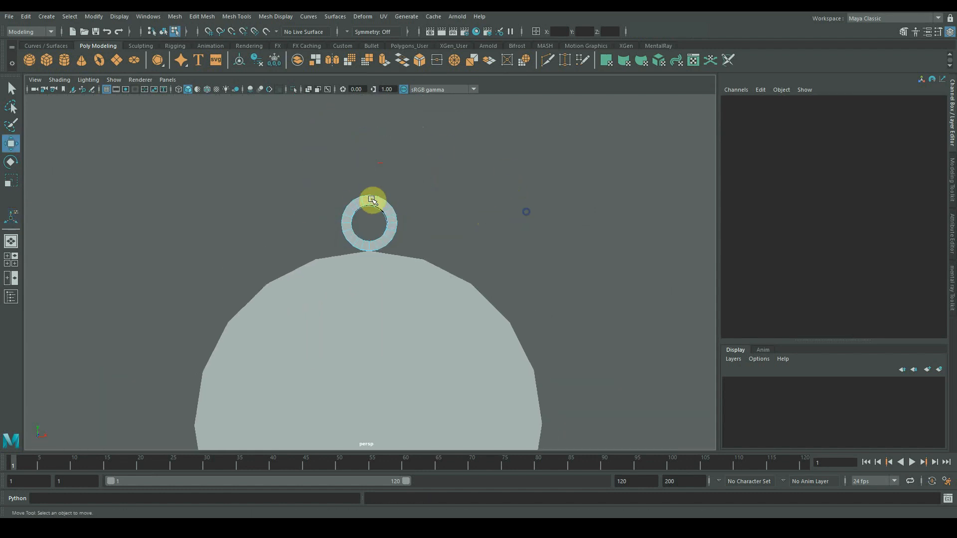
# - Select all the ring's faces and scale them down very slightly
pyautogui.keyDown('alt'); pyautogui.moveTo(371, 199); pyautogui.dragTo(397, 233); pyautogui.keyUp('alt')
pyautogui.keyDown('alt'); pyautogui.moveTo(349, 244); pyautogui.dragTo(379, 259, button='right'); pyautogui.keyUp('alt')
pyautogui.doubleClick(352, 306)
pyautogui.keyDown('alt'); pyautogui.moveTo(379, 260); pyautogui.dragTo(405, 244); pyautogui.keyUp('alt')
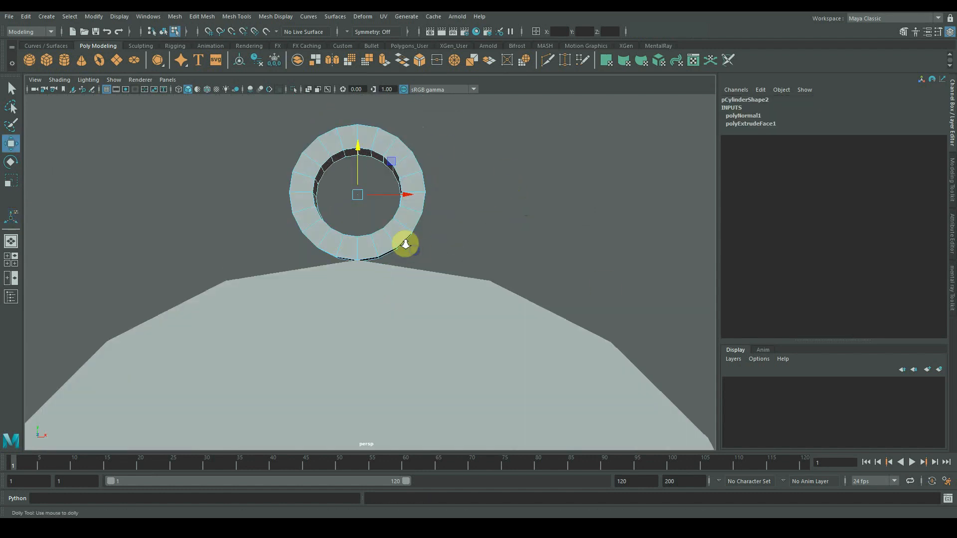
pyautogui.keyDown('alt'); pyautogui.moveTo(405, 244); pyautogui.dragTo(319, 220, button='right'); pyautogui.keyUp('alt')
pyautogui.keyDown('alt'); pyautogui.moveTo(462, 239); pyautogui.dragTo(461, 205, button='middle'); pyautogui.keyUp('alt')
pyautogui.press('r')
pyautogui.moveTo(402, 228); pyautogui.dragTo(400, 227)
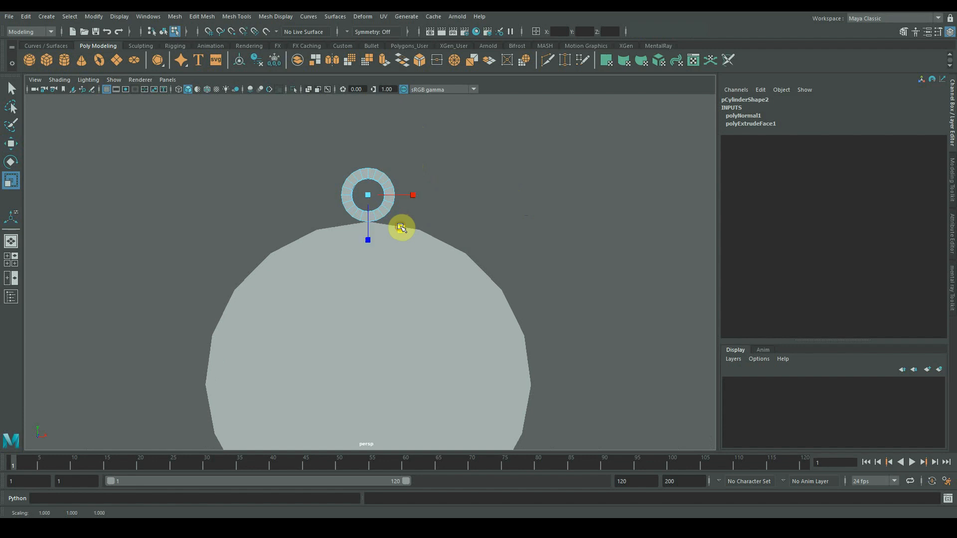
pyautogui.click(439, 208)
# - Select the large disc as an object and set its axis subdivisions to 40
pyautogui.keyDown('alt'); pyautogui.moveTo(372, 305); pyautogui.dragTo(383, 226, button='middle'); pyautogui.keyUp('alt')
pyautogui.keyDown('alt'); pyautogui.moveTo(383, 226); pyautogui.dragTo(372, 250); pyautogui.keyUp('alt')
pyautogui.moveTo(424, 242); pyautogui.dragTo(481, 214, button='right')
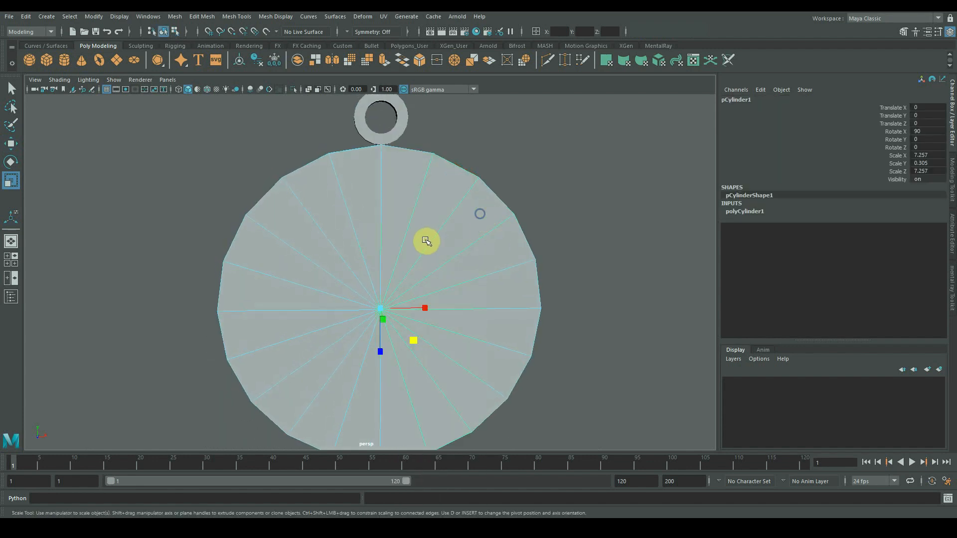
pyautogui.click(758, 213)
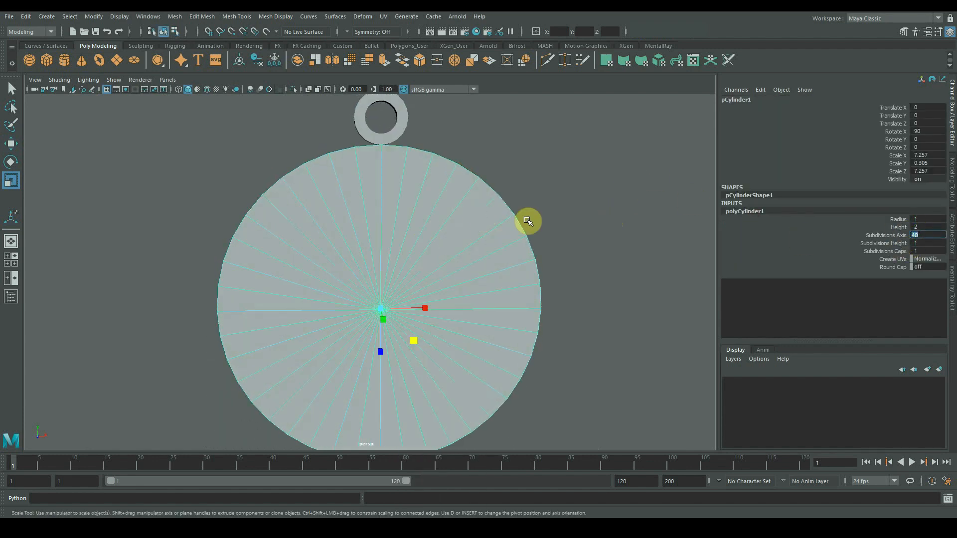
# - Extrude all the large disc's front cap faces and scale them inward to leave a narrow border
pyautogui.moveTo(398, 243); pyautogui.dragTo(397, 277, button='right')
pyautogui.click(367, 233)
pyautogui.moveTo(351, 237); pyautogui.dragTo(348, 335)
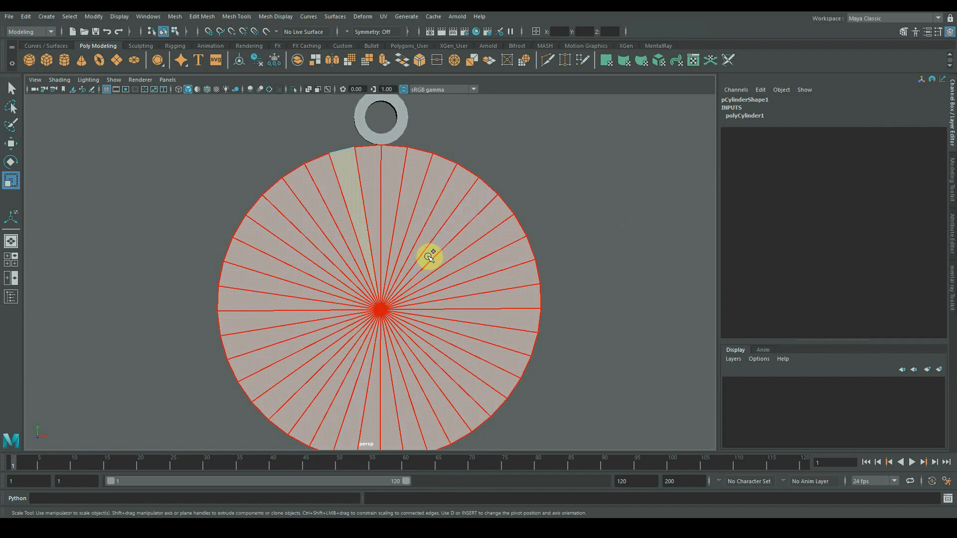
pyautogui.moveTo(430, 257); pyautogui.dragTo(480, 282)
pyautogui.hotkey('ctrl', 'e')
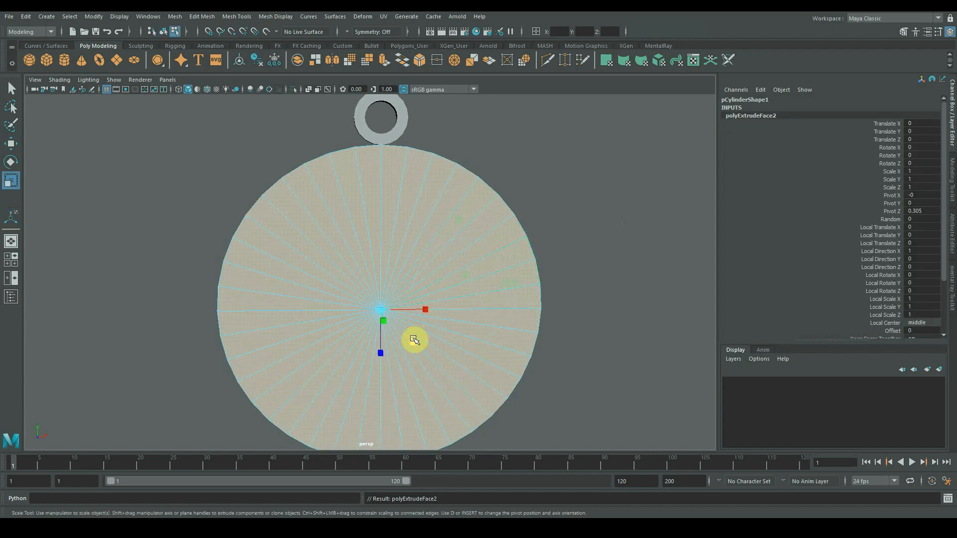
pyautogui.moveTo(414, 339); pyautogui.dragTo(410, 342, button='middle')
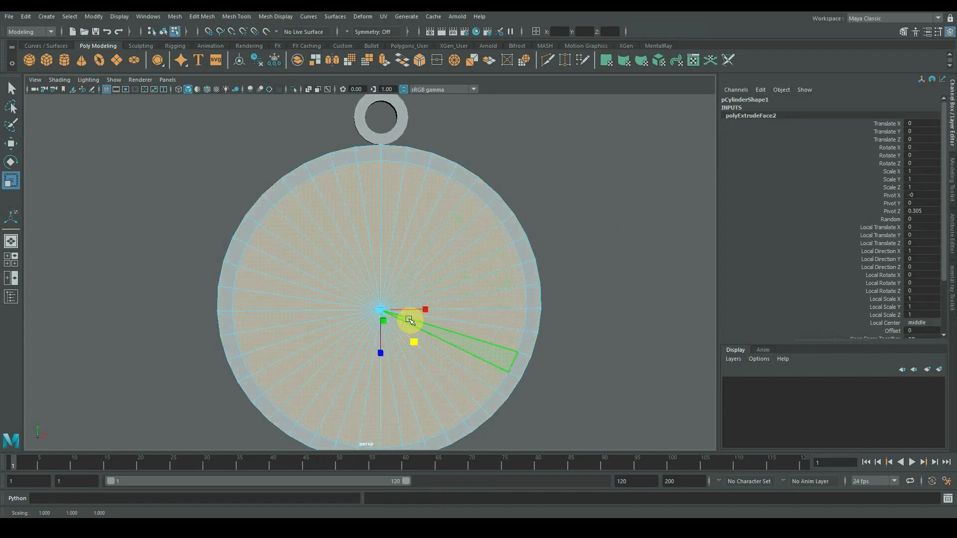
# - Extrude the inner cap faces again and push them back to recess the disc's centre inside the border
pyautogui.hotkey('ctrl', 'e')
pyautogui.keyDown('alt'); pyautogui.moveTo(413, 320); pyautogui.dragTo(341, 345); pyautogui.keyUp('alt')
pyautogui.keyDown('alt'); pyautogui.moveTo(273, 325); pyautogui.dragTo(351, 300); pyautogui.keyUp('alt')
pyautogui.click(551, 147)
# - Select all the ring's faces and scale its depth to about 0.56 to make it thinner than the disc
pyautogui.keyDown('alt'); pyautogui.moveTo(442, 186); pyautogui.dragTo(430, 243, button='middle'); pyautogui.keyUp('alt')
pyautogui.keyDown('alt'); pyautogui.moveTo(393, 248); pyautogui.dragTo(326, 264); pyautogui.keyUp('alt')
pyautogui.scroll(4, 324, 239)
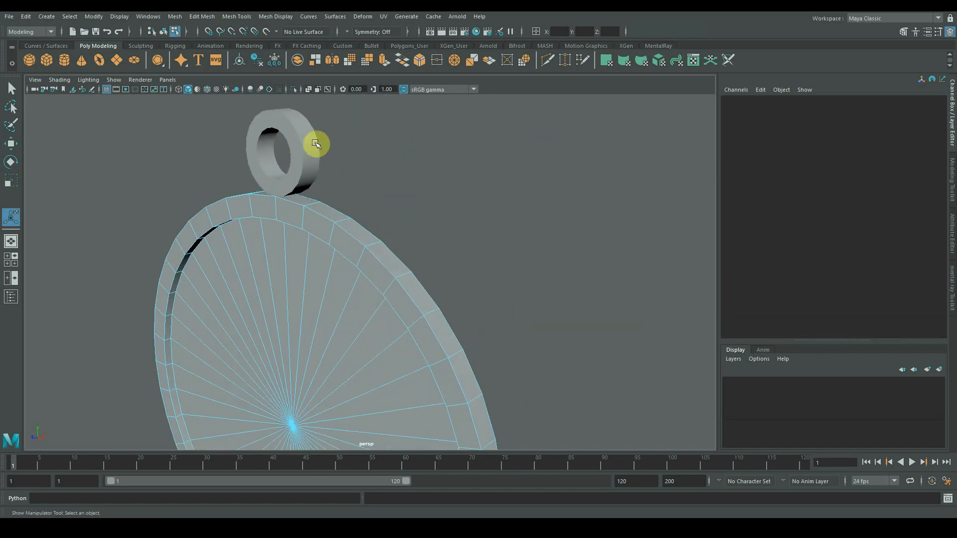
pyautogui.doubleClick(299, 143)
pyautogui.keyDown('alt'); pyautogui.moveTo(299, 143); pyautogui.dragTo(371, 194, button='middle'); pyautogui.keyUp('alt')
pyautogui.keyDown('alt'); pyautogui.moveTo(371, 194); pyautogui.dragTo(308, 219); pyautogui.keyUp('alt')
pyautogui.press('r')
pyautogui.moveTo(233, 187); pyautogui.dragTo(254, 187)
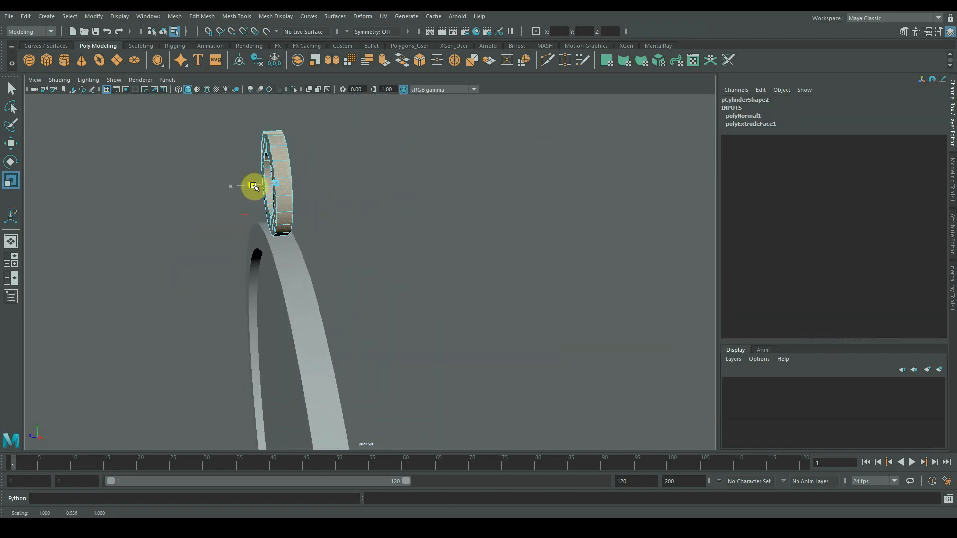
# - Examine from the front where the ring meets the top of the disc
pyautogui.keyDown('alt'); pyautogui.moveTo(200, 241); pyautogui.dragTo(263, 227); pyautogui.keyUp('alt')
pyautogui.keyDown('alt'); pyautogui.moveTo(362, 228); pyautogui.dragTo(272, 216, button='middle'); pyautogui.keyUp('alt')
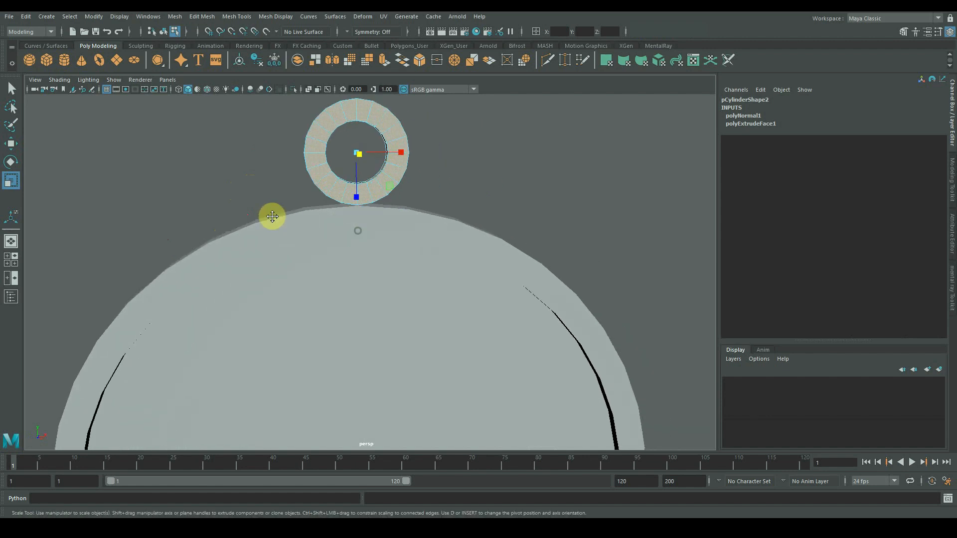
pyautogui.keyDown('alt'); pyautogui.moveTo(271, 216); pyautogui.dragTo(165, 219, button='right'); pyautogui.keyUp('alt')
pyautogui.keyDown('alt'); pyautogui.moveTo(370, 241); pyautogui.dragTo(374, 202, button='middle'); pyautogui.keyUp('alt')
pyautogui.keyDown('alt'); pyautogui.moveTo(324, 222); pyautogui.dragTo(318, 235); pyautogui.keyUp('alt')
pyautogui.keyDown('alt'); pyautogui.moveTo(317, 234); pyautogui.dragTo(395, 237, button='right'); pyautogui.keyUp('alt')
pyautogui.keyDown('alt'); pyautogui.moveTo(395, 237); pyautogui.dragTo(394, 316, button='middle'); pyautogui.keyUp('alt')
pyautogui.keyDown('alt'); pyautogui.moveTo(393, 316); pyautogui.dragTo(423, 309, button='right'); pyautogui.keyUp('alt')
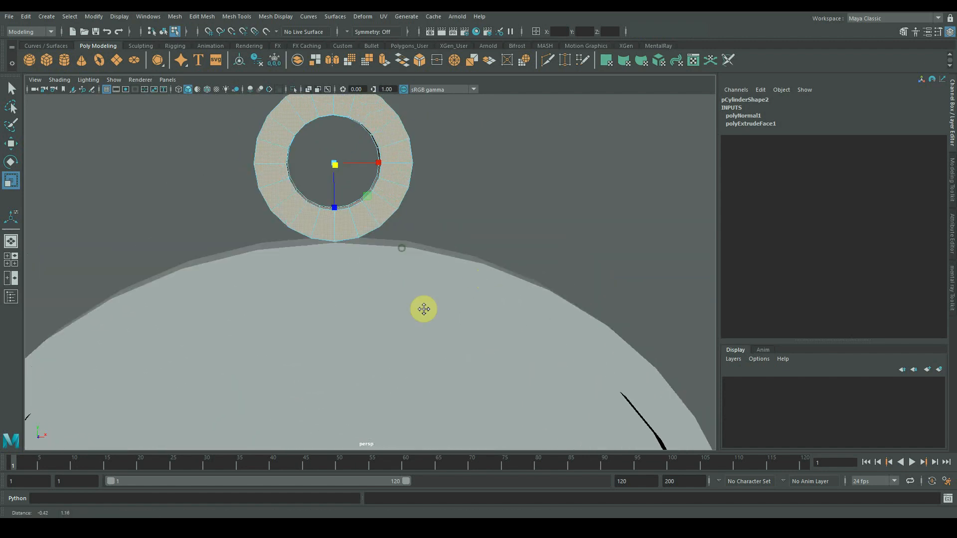
# - Select the ring and the large disc and combine them into one mesh
pyautogui.click(383, 274)
pyautogui.keyDown('alt'); pyautogui.moveTo(354, 249); pyautogui.dragTo(376, 248, button='right'); pyautogui.keyUp('alt')
pyautogui.keyDown('alt'); pyautogui.moveTo(376, 248); pyautogui.dragTo(360, 304, button='middle'); pyautogui.keyUp('alt')
pyautogui.keyDown('alt'); pyautogui.moveTo(344, 264); pyautogui.dragTo(379, 269); pyautogui.keyUp('alt')
pyautogui.click(378, 269)
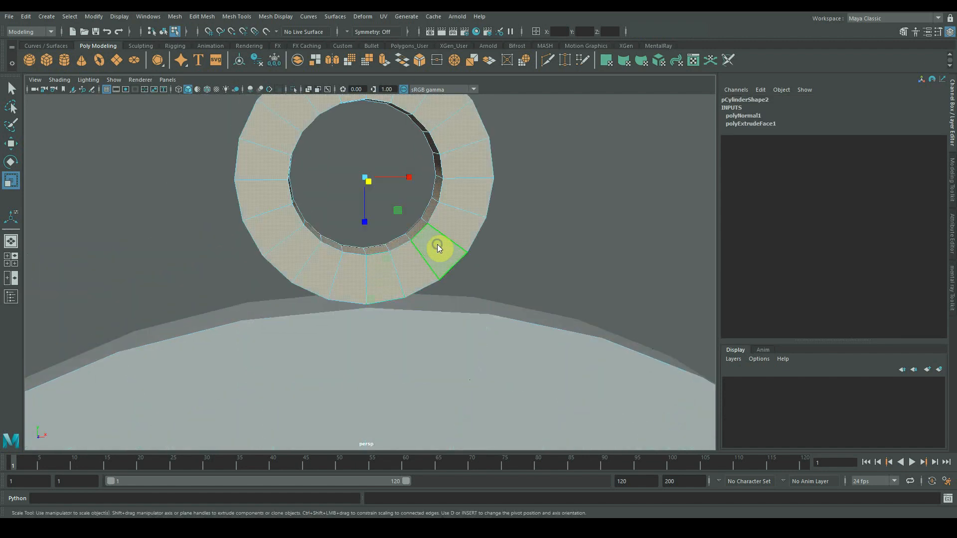
pyautogui.click(427, 373)
pyautogui.keyDown('shift'); pyautogui.rightClick(361, 288); pyautogui.keyUp('shift')
pyautogui.click(336, 463)
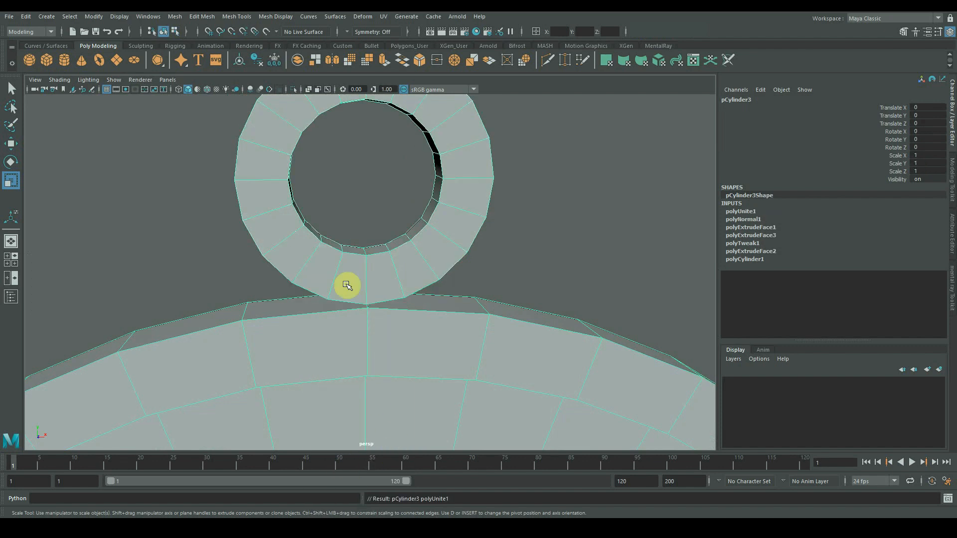
# - Extrude the two top rim faces directly under the ring with an offset of 0.2
pyautogui.scroll(4, 367, 310)
pyautogui.keyDown('alt'); pyautogui.moveTo(367, 309); pyautogui.dragTo(356, 261); pyautogui.keyUp('alt')
pyautogui.moveTo(278, 231); pyautogui.dragTo(279, 260, button='right')
pyautogui.click(294, 294)
pyautogui.keyDown('shift'); pyautogui.click(459, 292); pyautogui.keyUp('shift')
pyautogui.hotkey('ctrl', 'e')
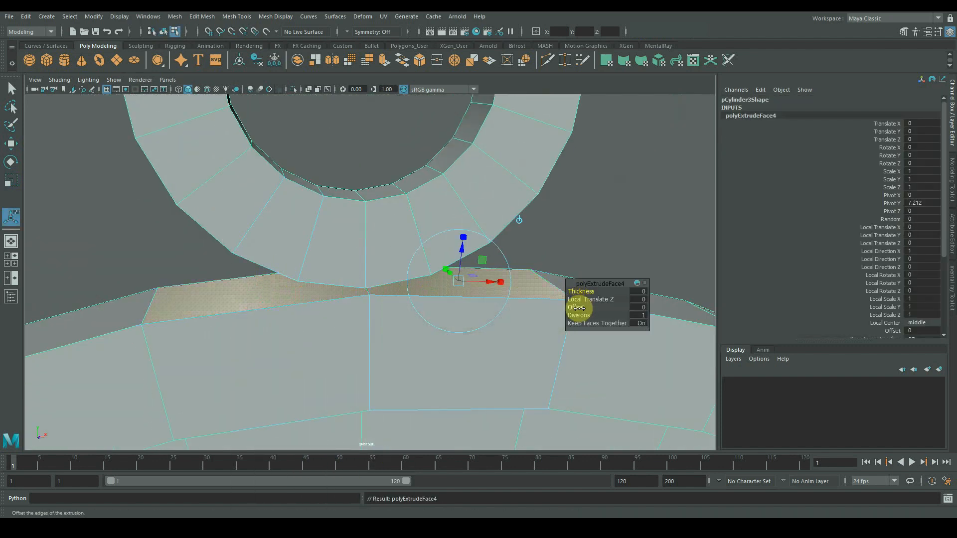
pyautogui.moveTo(576, 308); pyautogui.dragTo(580, 308)
pyautogui.moveTo(357, 269)
pyautogui.keyDown('alt'); pyautogui.mouseDown()
pyautogui.moveTo(360, 284)
pyautogui.moveTo(378, 271)
pyautogui.moveTo(361, 278)
pyautogui.mouseUp(); pyautogui.keyUp('alt')
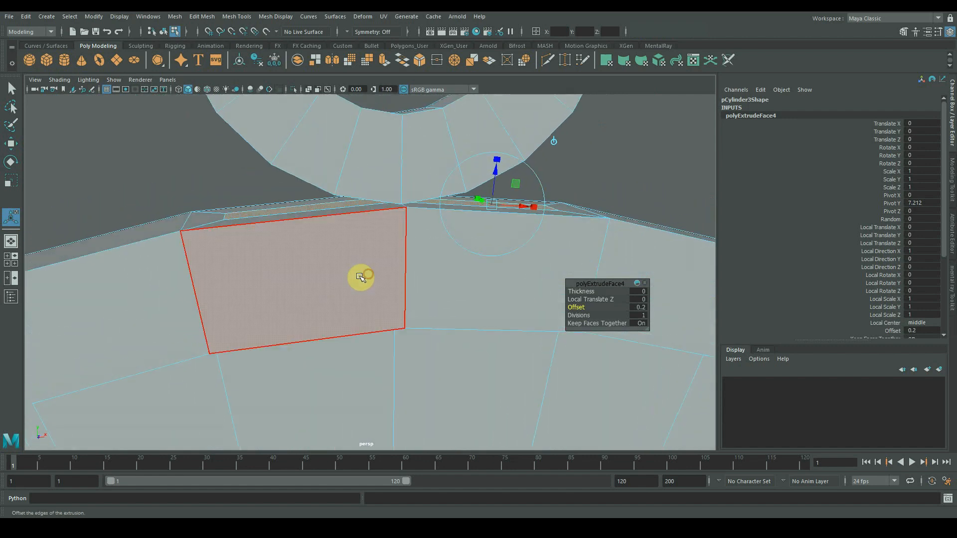
# - Scale the rim inset's outer vertices closer together to match the ring's lowest faces, and raise them level with the rim surface
pyautogui.moveTo(361, 278); pyautogui.dragTo(187, 214, button='right')
pyautogui.moveTo(214, 205); pyautogui.dragTo(231, 228)
pyautogui.keyDown('alt'); pyautogui.moveTo(432, 234); pyautogui.dragTo(463, 221); pyautogui.keyUp('alt')
pyautogui.keyDown('shift'); pyautogui.moveTo(527, 207); pyautogui.dragTo(536, 219); pyautogui.keyUp('shift')
pyautogui.press('space')
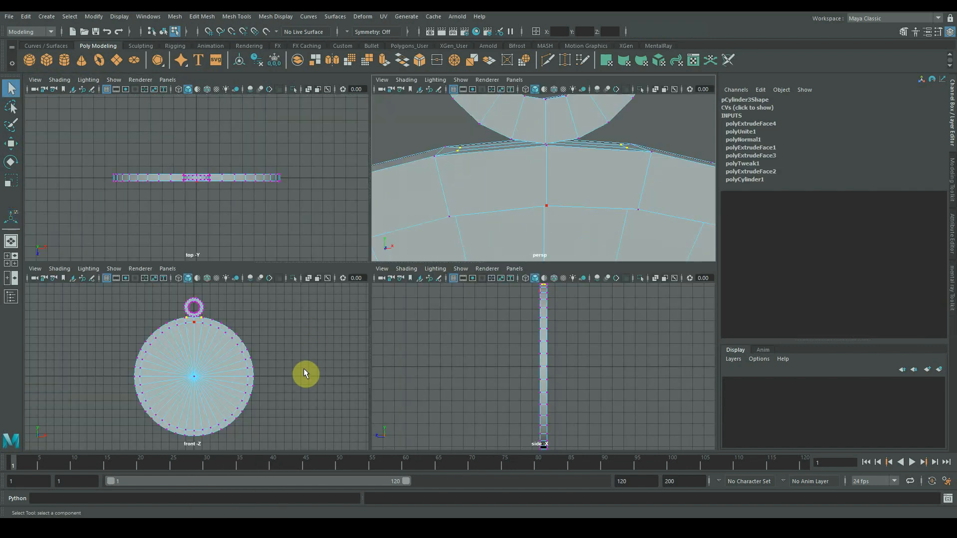
pyautogui.press('space')
pyautogui.press('f')
pyautogui.moveTo(511, 311)
pyautogui.keyDown('alt'); pyautogui.mouseDown(button='right')
pyautogui.moveTo(458, 307)
pyautogui.moveTo(508, 305)
pyautogui.mouseUp(button='right'); pyautogui.keyUp('alt')
pyautogui.press('r')
pyautogui.moveTo(412, 271); pyautogui.dragTo(388, 274)
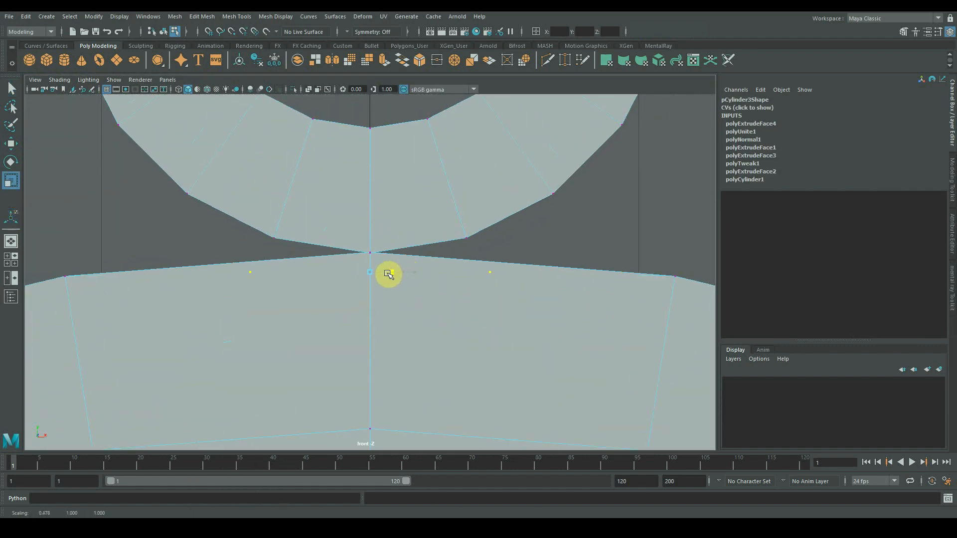
pyautogui.press('w')
pyautogui.moveTo(368, 226); pyautogui.dragTo(367, 223)
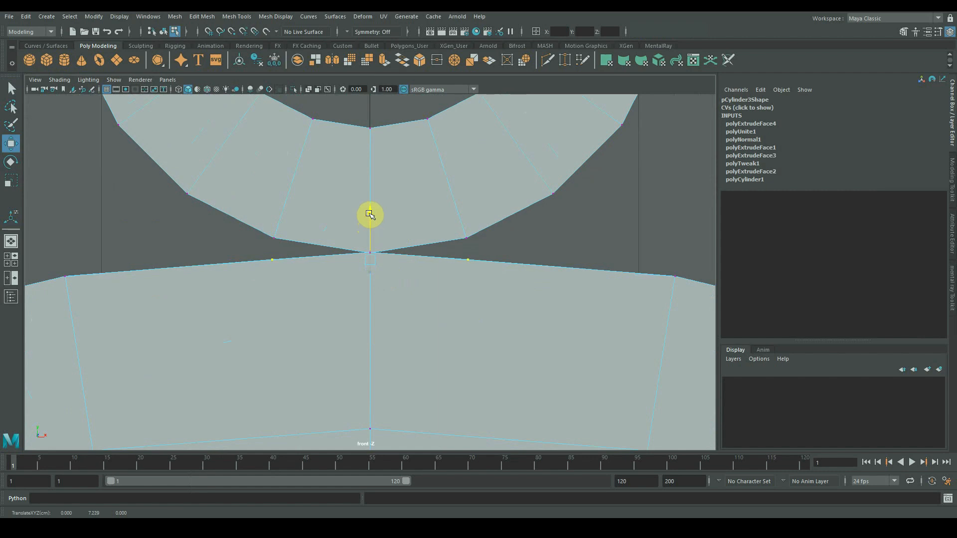
# - Select the two lowest outer faces of the ring, facing the rim inset, and extrude them
pyautogui.press('space')
pyautogui.press('space')
pyautogui.keyDown('alt'); pyautogui.moveTo(427, 252); pyautogui.dragTo(422, 195); pyautogui.keyUp('alt')
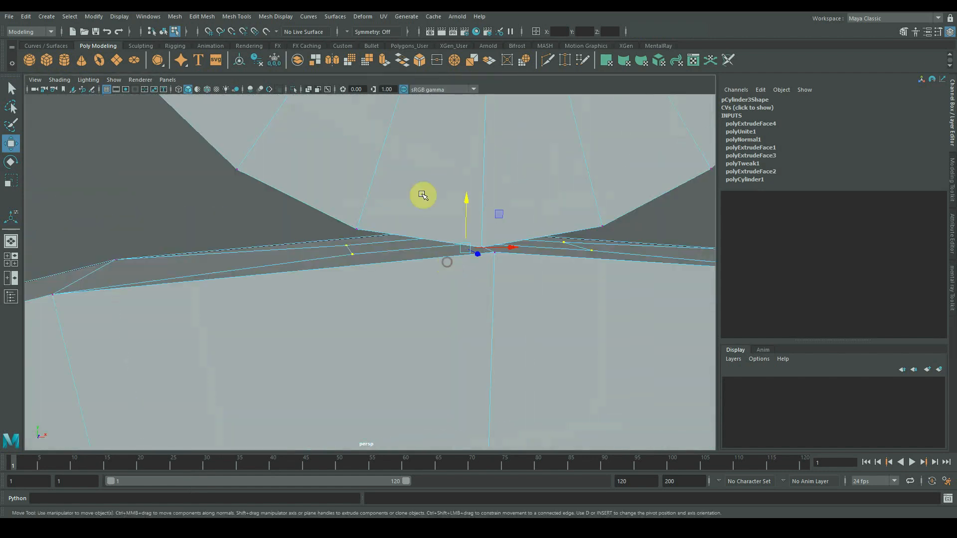
pyautogui.moveTo(414, 199); pyautogui.dragTo(410, 225, button='right')
pyautogui.click(387, 227)
pyautogui.press('f')
pyautogui.click(324, 420)
pyautogui.keyDown('alt'); pyautogui.moveTo(517, 382); pyautogui.dragTo(508, 385); pyautogui.keyUp('alt')
pyautogui.keyDown('alt'); pyautogui.moveTo(509, 385); pyautogui.dragTo(415, 325, button='middle'); pyautogui.keyUp('alt')
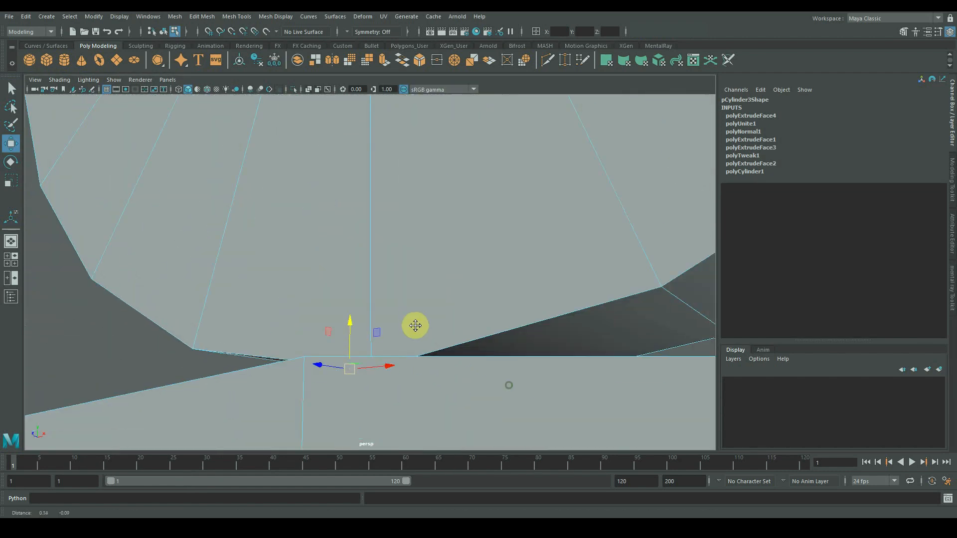
pyautogui.keyDown('shift'); pyautogui.click(498, 344); pyautogui.keyUp('shift')
pyautogui.keyDown('alt'); pyautogui.moveTo(491, 345); pyautogui.dragTo(519, 339); pyautogui.keyUp('alt')
pyautogui.press('space')
pyautogui.press('space')
pyautogui.keyDown('alt'); pyautogui.moveTo(257, 338); pyautogui.dragTo(278, 327); pyautogui.keyUp('alt')
pyautogui.hotkey('ctrl', 'e')
pyautogui.keyDown('alt'); pyautogui.moveTo(469, 348); pyautogui.dragTo(499, 313); pyautogui.keyUp('alt')
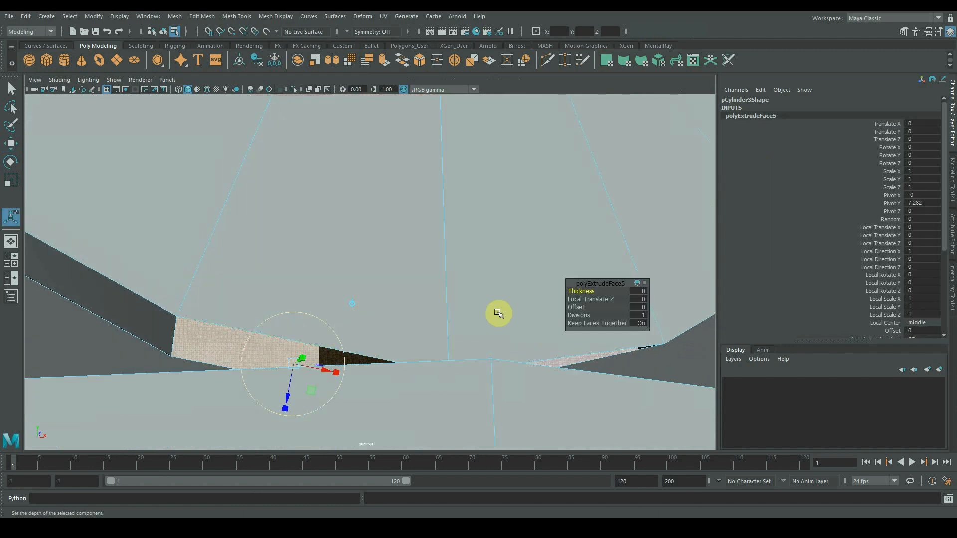
# - Set the offset of the ring's bottom face extrusion to 0.08
pyautogui.moveTo(576, 308); pyautogui.dragTo(580, 307)
pyautogui.keyDown('alt'); pyautogui.moveTo(456, 322); pyautogui.dragTo(545, 332); pyautogui.keyUp('alt')
pyautogui.click(645, 308)
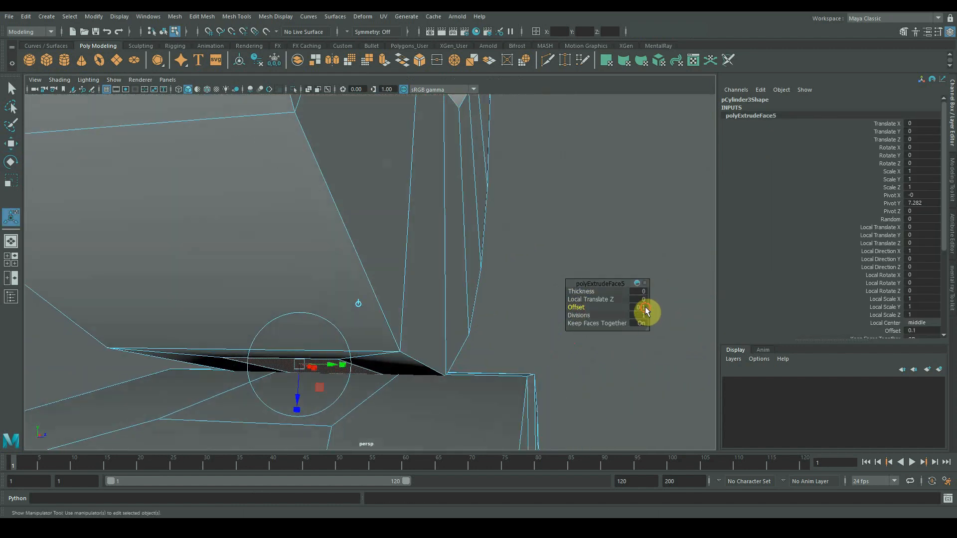
pyautogui.write('.05')
pyautogui.press('Return')
pyautogui.write('.08')
pyautogui.press('Return')
pyautogui.click(508, 319)
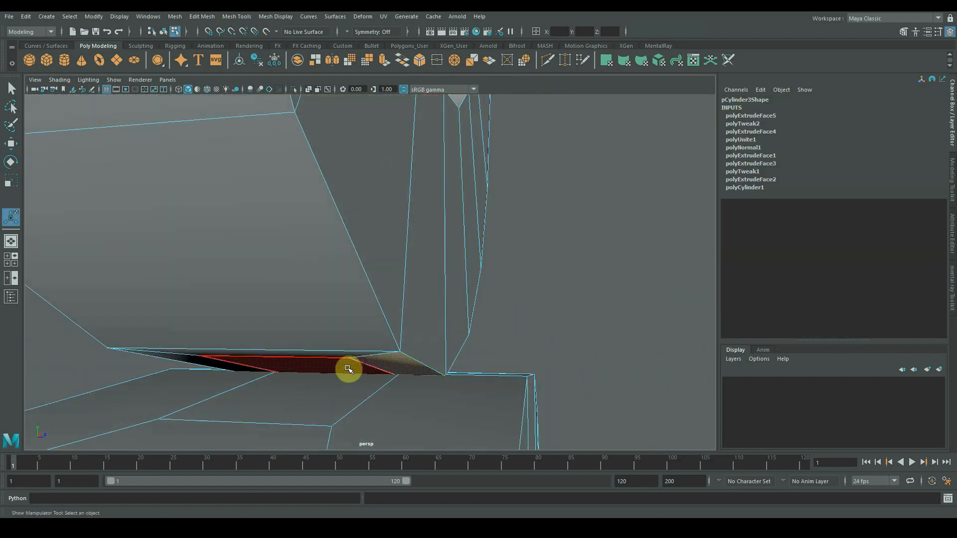
# - Delete the facing inset faces on the ring's underside and on the disc's rim
pyautogui.keyDown('alt'); pyautogui.moveTo(498, 360); pyautogui.dragTo(323, 355); pyautogui.keyUp('alt')
pyautogui.click(498, 355)
pyautogui.keyDown('shift'); pyautogui.click(485, 394); pyautogui.keyUp('shift')
pyautogui.press('Delete')
# - Bridge the open border edges of the ring and the disc's rim to connect them
pyautogui.moveTo(485, 393); pyautogui.dragTo(486, 206, button='right')
pyautogui.click(513, 342)
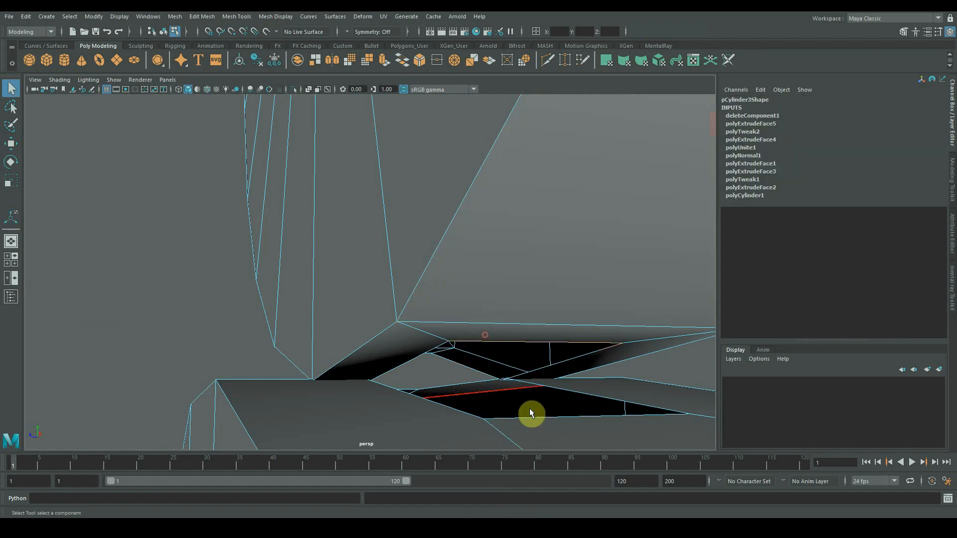
pyautogui.keyDown('shift'); pyautogui.click(529, 415); pyautogui.keyUp('shift')
pyautogui.keyDown('shift'); pyautogui.moveTo(529, 415); pyautogui.dragTo(505, 464, button='right'); pyautogui.keyUp('shift')
pyautogui.keyDown('alt'); pyautogui.moveTo(404, 389); pyautogui.dragTo(399, 372); pyautogui.keyUp('alt')
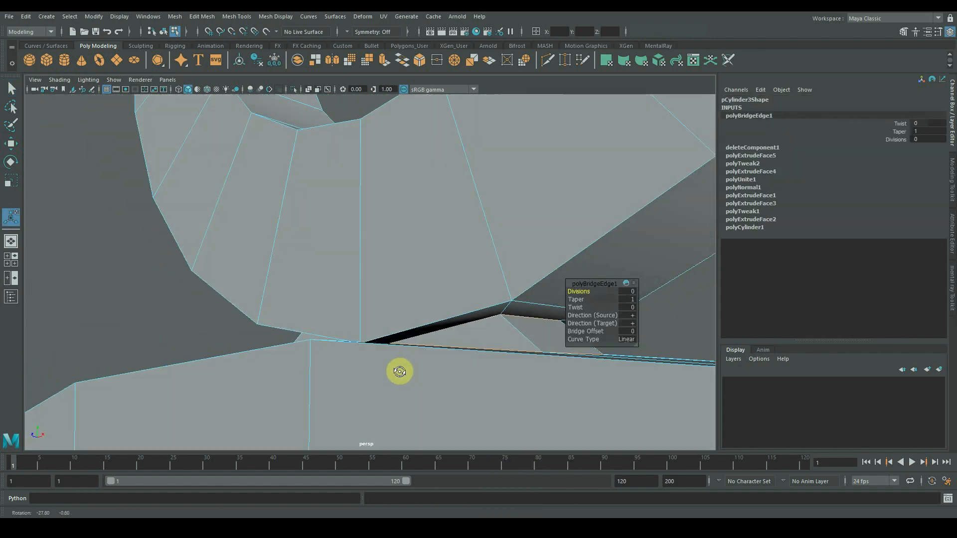
# - Select all the ring's faces and raise them slightly to open a gap above the disc along the connecting neck
pyautogui.scroll(-8, 399, 371)
pyautogui.press('space')
pyautogui.press('space')
pyautogui.scroll(-5, 319, 184)
pyautogui.moveTo(504, 247); pyautogui.dragTo(487, 277)
pyautogui.press('space')
pyautogui.press('space')
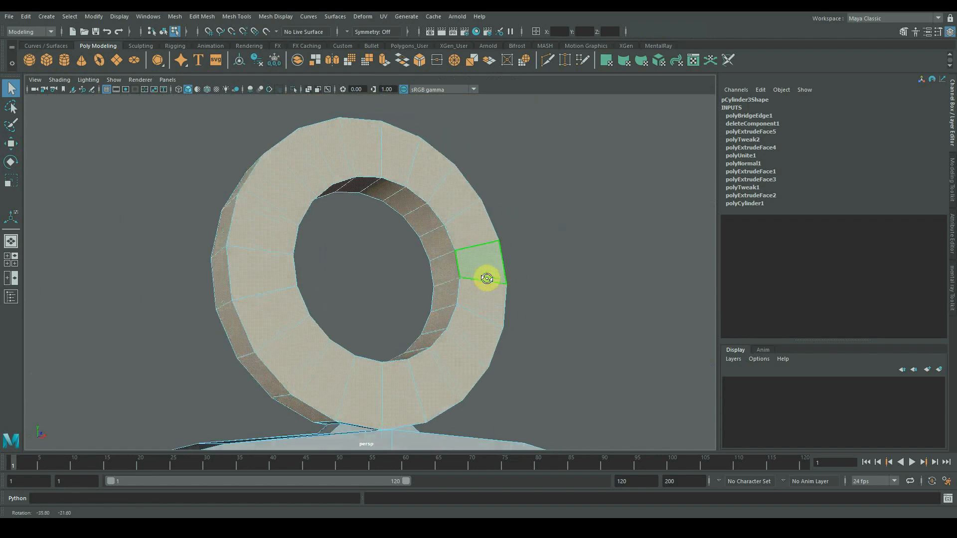
pyautogui.scroll(5, 490, 318)
pyautogui.keyDown('alt'); pyautogui.moveTo(493, 423); pyautogui.dragTo(457, 329, button='middle'); pyautogui.keyUp('alt')
pyautogui.scroll(4, 496, 363)
pyautogui.keyDown('alt'); pyautogui.moveTo(457, 329); pyautogui.dragTo(448, 320); pyautogui.keyUp('alt')
pyautogui.keyDown('alt'); pyautogui.moveTo(492, 349); pyautogui.dragTo(393, 352); pyautogui.keyUp('alt')
pyautogui.press('w')
pyautogui.scroll(-5, 394, 290)
pyautogui.keyDown('alt'); pyautogui.moveTo(400, 291); pyautogui.dragTo(400, 330, button='middle'); pyautogui.keyUp('alt')
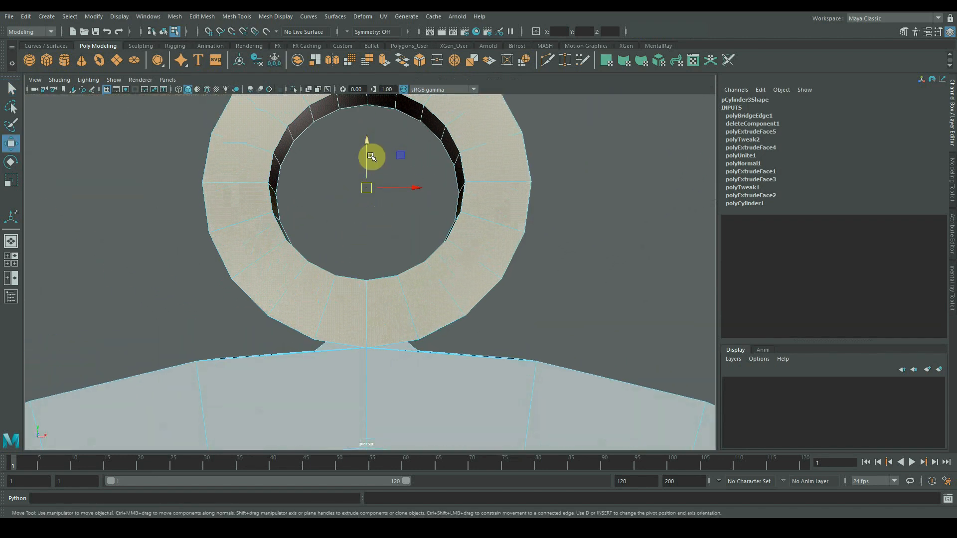
pyautogui.moveTo(370, 142); pyautogui.dragTo(370, 136)
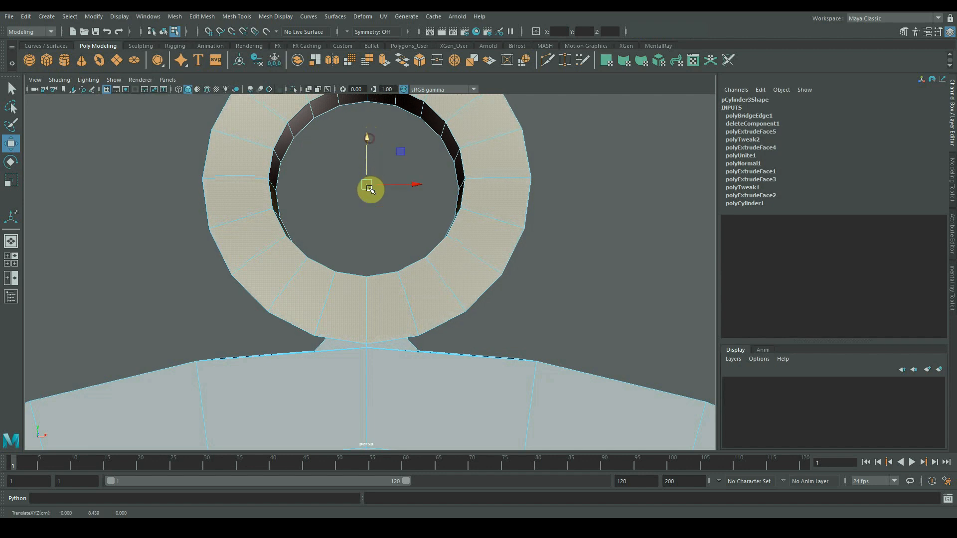
pyautogui.click(369, 189)
# - Select the edge loops along the ring's rims and the disc's outer rim
pyautogui.keyDown('alt'); pyautogui.moveTo(363, 226); pyautogui.dragTo(369, 264); pyautogui.keyUp('alt')
pyautogui.rightClick(311, 212)
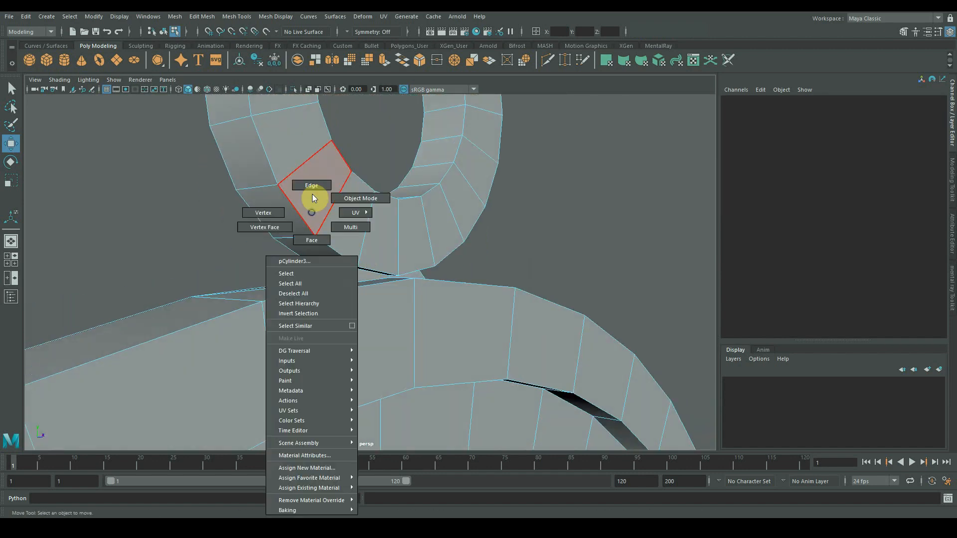
pyautogui.moveTo(313, 195); pyautogui.dragTo(312, 185, button='right')
pyautogui.scroll(-3, 345, 186)
pyautogui.keyDown('alt'); pyautogui.moveTo(274, 186); pyautogui.dragTo(376, 196); pyautogui.keyUp('alt')
pyautogui.scroll(5, 427, 260)
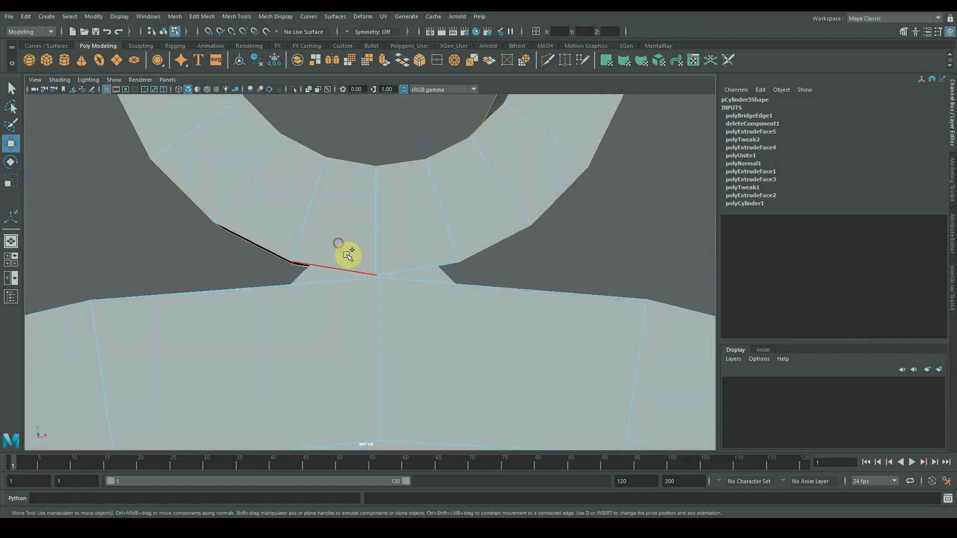
pyautogui.keyDown('shift'); pyautogui.doubleClick(364, 266); pyautogui.keyUp('shift')
pyautogui.keyDown('alt'); pyautogui.moveTo(367, 268); pyautogui.dragTo(513, 282); pyautogui.keyUp('alt')
pyautogui.scroll(-3, 513, 282)
pyautogui.keyDown('alt'); pyautogui.moveTo(364, 299); pyautogui.dragTo(344, 319); pyautogui.keyUp('alt')
pyautogui.keyDown('shift'); pyautogui.click(349, 249); pyautogui.keyUp('shift')
pyautogui.keyDown('shift'); pyautogui.click(234, 294); pyautogui.keyUp('shift')
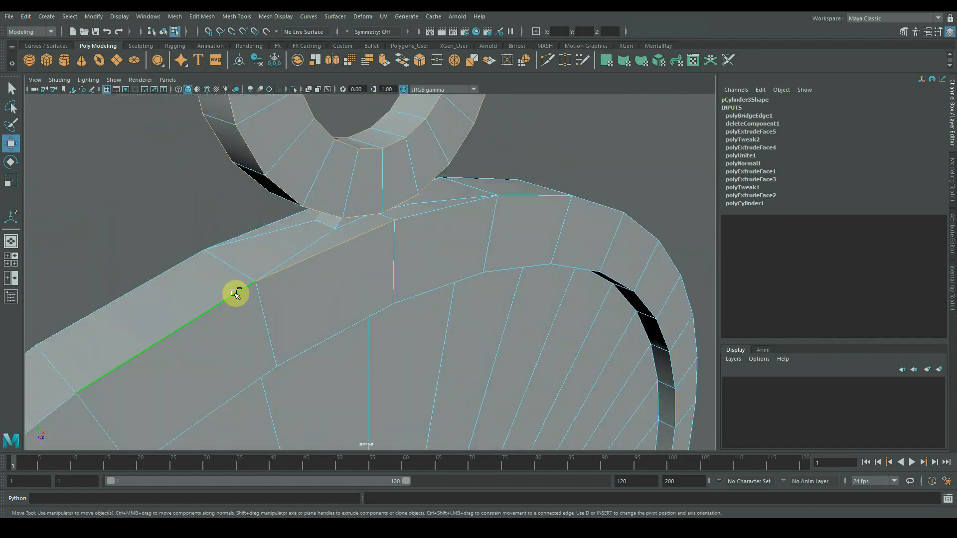
# - Bevel the selected rim edges of the ring and disc with 2 segments and a fraction of 0.3
pyautogui.keyDown('alt'); pyautogui.moveTo(235, 294); pyautogui.dragTo(379, 292); pyautogui.keyUp('alt')
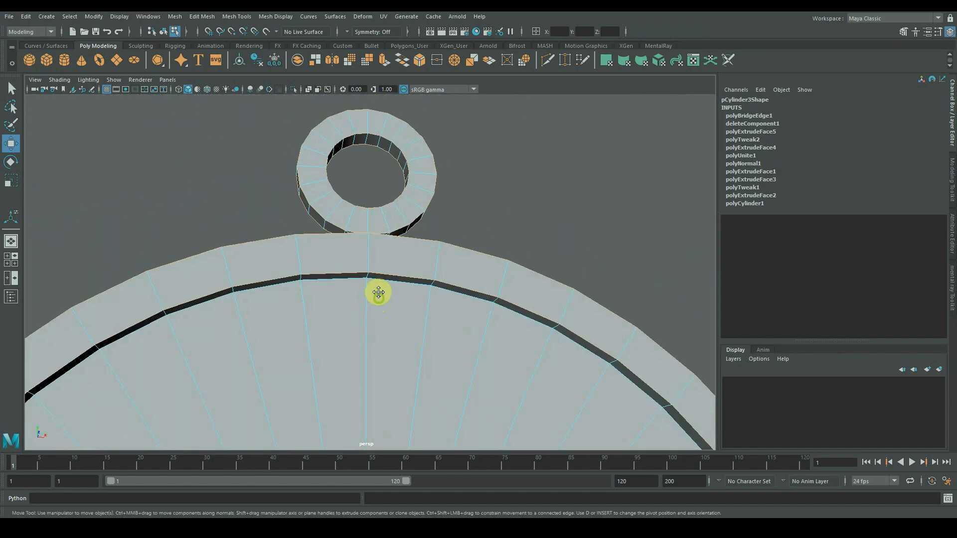
pyautogui.keyDown('alt'); pyautogui.moveTo(379, 293); pyautogui.dragTo(371, 215, button='middle'); pyautogui.keyUp('alt')
pyautogui.keyDown('alt'); pyautogui.moveTo(488, 282); pyautogui.dragTo(399, 319, button='right'); pyautogui.keyUp('alt')
pyautogui.keyDown('alt'); pyautogui.moveTo(398, 319); pyautogui.dragTo(368, 254); pyautogui.keyUp('alt')
pyautogui.keyDown('alt'); pyautogui.moveTo(376, 256); pyautogui.dragTo(376, 423, button='middle'); pyautogui.keyUp('alt')
pyautogui.keyDown('alt'); pyautogui.moveTo(259, 219); pyautogui.dragTo(324, 204, button='right'); pyautogui.keyUp('alt')
pyautogui.keyDown('alt'); pyautogui.moveTo(324, 205); pyautogui.dragTo(322, 309, button='middle'); pyautogui.keyUp('alt')
pyautogui.keyDown('alt'); pyautogui.moveTo(322, 309); pyautogui.dragTo(523, 308, button='right'); pyautogui.keyUp('alt')
pyautogui.keyDown('alt'); pyautogui.moveTo(403, 300); pyautogui.dragTo(333, 308); pyautogui.keyUp('alt')
pyautogui.keyDown('alt'); pyautogui.moveTo(333, 307); pyautogui.dragTo(399, 303, button='right'); pyautogui.keyUp('alt')
pyautogui.keyDown('shift'); pyautogui.moveTo(401, 300); pyautogui.dragTo(459, 299, button='right'); pyautogui.keyUp('shift')
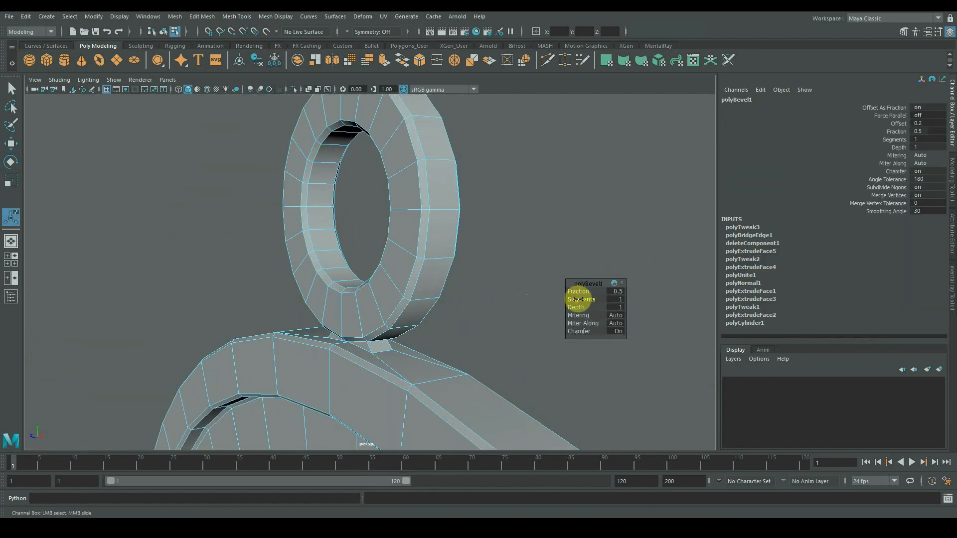
pyautogui.moveTo(578, 299); pyautogui.dragTo(566, 292)
pyautogui.moveTo(339, 321); pyautogui.dragTo(399, 317)
pyautogui.keyDown('alt'); pyautogui.moveTo(394, 317); pyautogui.dragTo(321, 328, button='right'); pyautogui.keyUp('alt')
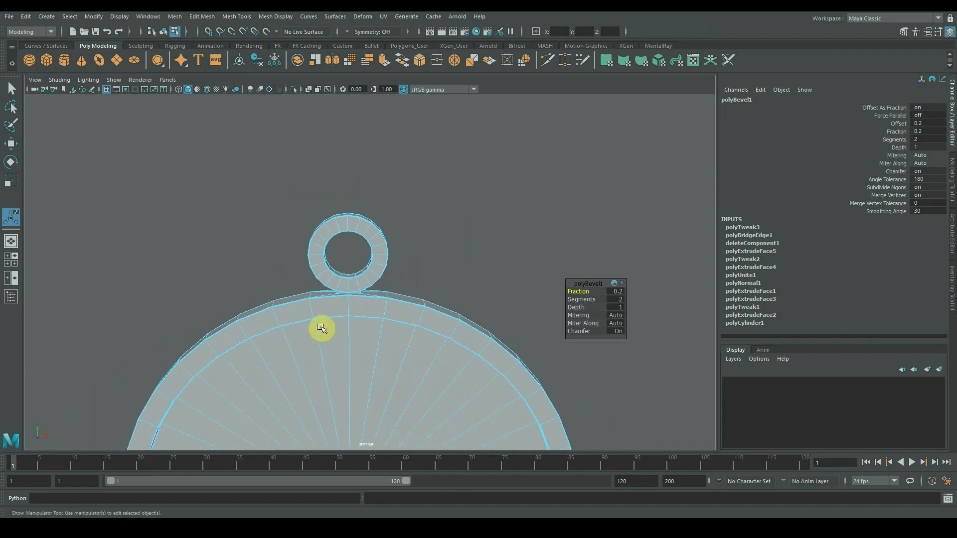
pyautogui.keyDown('alt'); pyautogui.moveTo(321, 328); pyautogui.dragTo(434, 308); pyautogui.keyUp('alt')
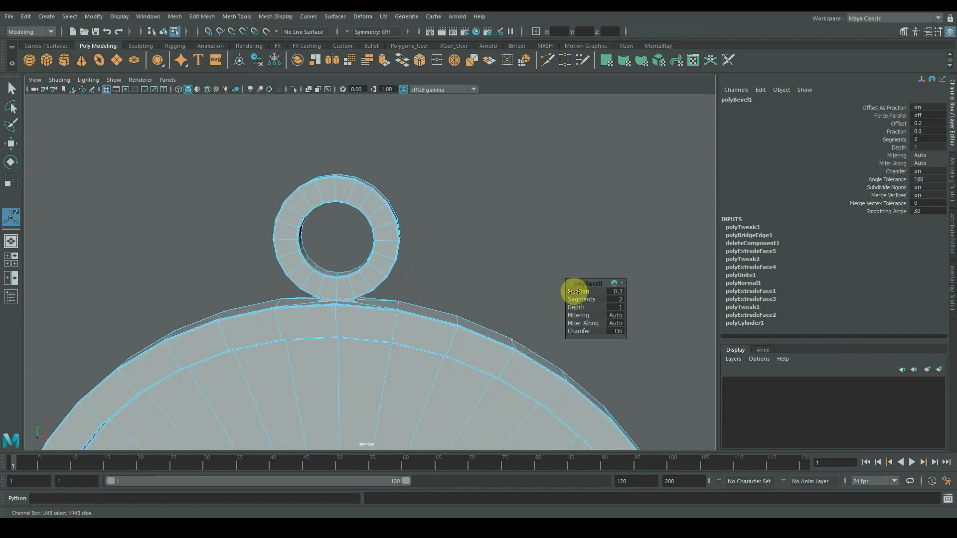
# - Return the beveled medallion to object mode and clear the selection
pyautogui.keyDown('alt'); pyautogui.moveTo(501, 298); pyautogui.dragTo(132, 297, button='right'); pyautogui.keyUp('alt')
pyautogui.keyDown('alt'); pyautogui.moveTo(132, 297); pyautogui.dragTo(249, 279); pyautogui.keyUp('alt')
pyautogui.keyDown('alt'); pyautogui.moveTo(249, 279); pyautogui.dragTo(141, 288, button='right'); pyautogui.keyUp('alt')
pyautogui.keyDown('alt'); pyautogui.moveTo(141, 289); pyautogui.dragTo(319, 274); pyautogui.keyUp('alt')
pyautogui.moveTo(364, 244); pyautogui.dragTo(400, 221, button='right')
pyautogui.click(323, 237)
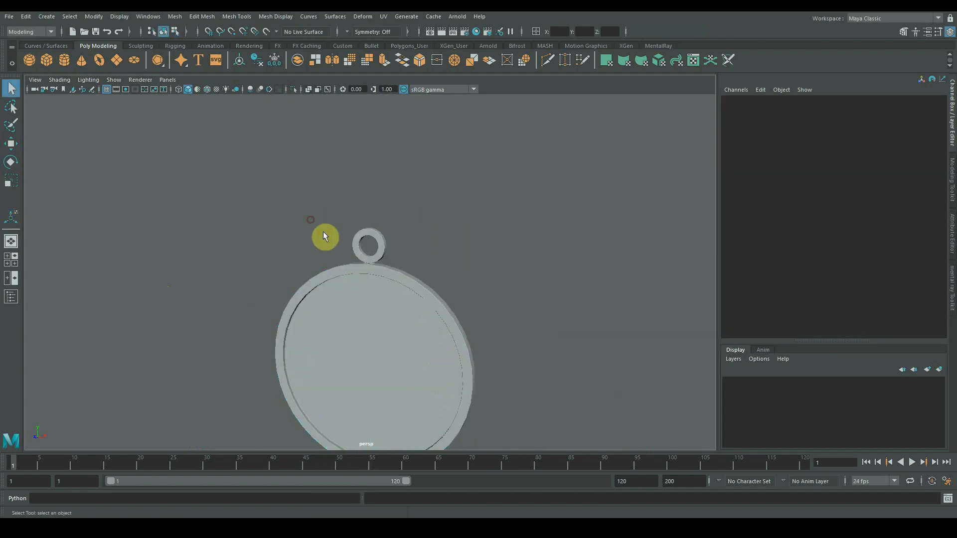
pyautogui.moveTo(478, 270)
pyautogui.keyDown('alt'); pyautogui.mouseDown()
pyautogui.moveTo(324, 300)
pyautogui.moveTo(370, 325)
pyautogui.mouseUp(); pyautogui.keyUp('alt')
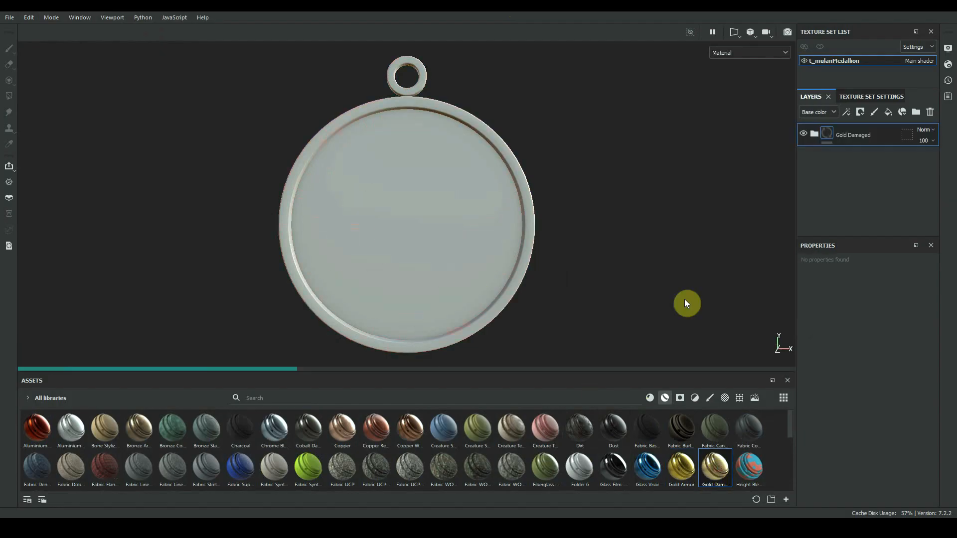
# - In Substance 3D Painter, add Plastic Matte Pure above the Gold Damaged layer and set its base color to red, c80000
pyautogui.scroll(-3, 582, 461)
pyautogui.moveTo(580, 462); pyautogui.dragTo(803, 141)
pyautogui.click(787, 380)
pyautogui.click(864, 364)
pyautogui.moveTo(902, 422); pyautogui.dragTo(915, 371)
pyautogui.click(943, 404)
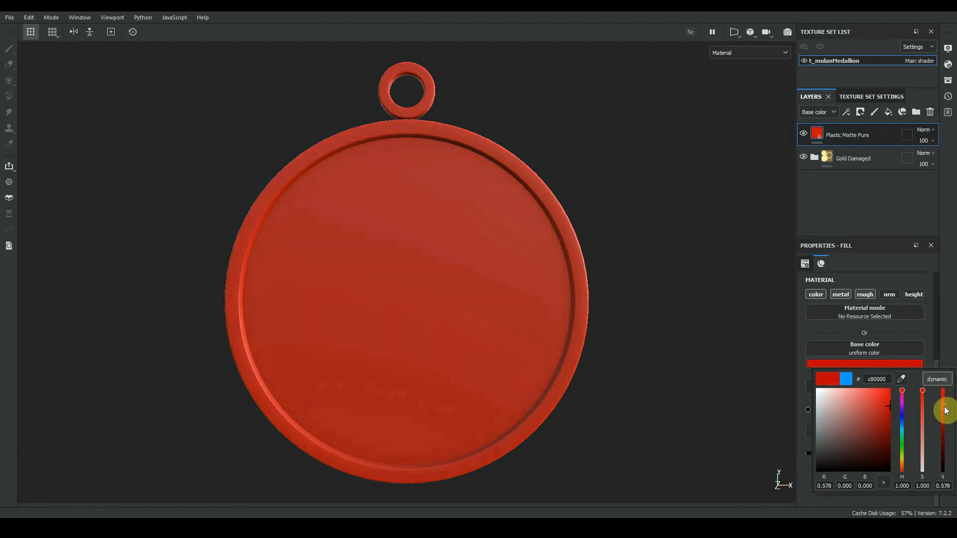
# - Add a black mask to the red plastic layer and polygon-fill only the medallion's recessed face
pyautogui.click(840, 134)
pyautogui.rightClick(840, 134)
pyautogui.click(853, 30)
pyautogui.press('4')
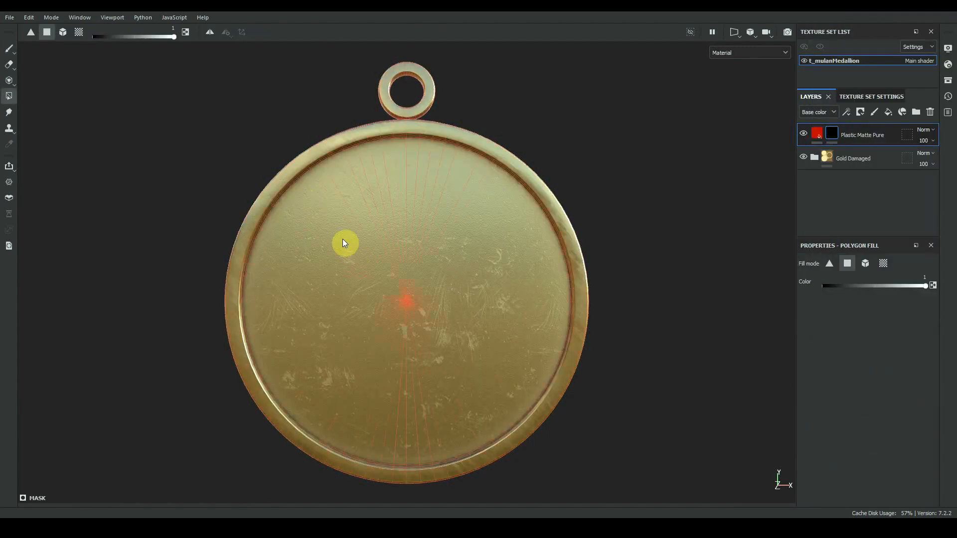
pyautogui.click(882, 264)
pyautogui.click(468, 265)
# - Brush a thick, winding dragon body out of the red mask, from the head near the face's upper edge to the tail
pyautogui.keyDown('alt'); pyautogui.moveTo(468, 265); pyautogui.dragTo(451, 264); pyautogui.keyUp('alt')
pyautogui.press('1')
pyautogui.press('Tab')
pyautogui.scroll(2, 403, 161)
pyautogui.keyDown('ctrl'); pyautogui.moveTo(429, 161); pyautogui.dragTo(402, 160, button='right'); pyautogui.keyUp('ctrl')
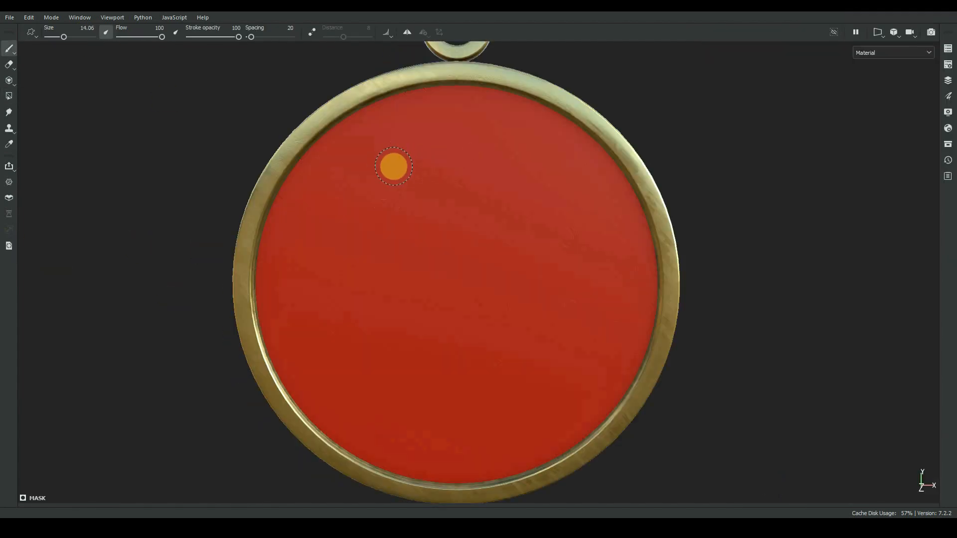
pyautogui.moveTo(394, 166)
pyautogui.mouseDown()
pyautogui.moveTo(525, 148)
pyautogui.moveTo(485, 228)
pyautogui.moveTo(602, 312)
pyautogui.mouseUp()
pyautogui.moveTo(290, 335)
pyautogui.mouseDown()
pyautogui.moveTo(399, 316)
pyautogui.moveTo(394, 394)
pyautogui.moveTo(479, 407)
pyautogui.moveTo(570, 336)
pyautogui.moveTo(558, 351)
pyautogui.mouseUp()
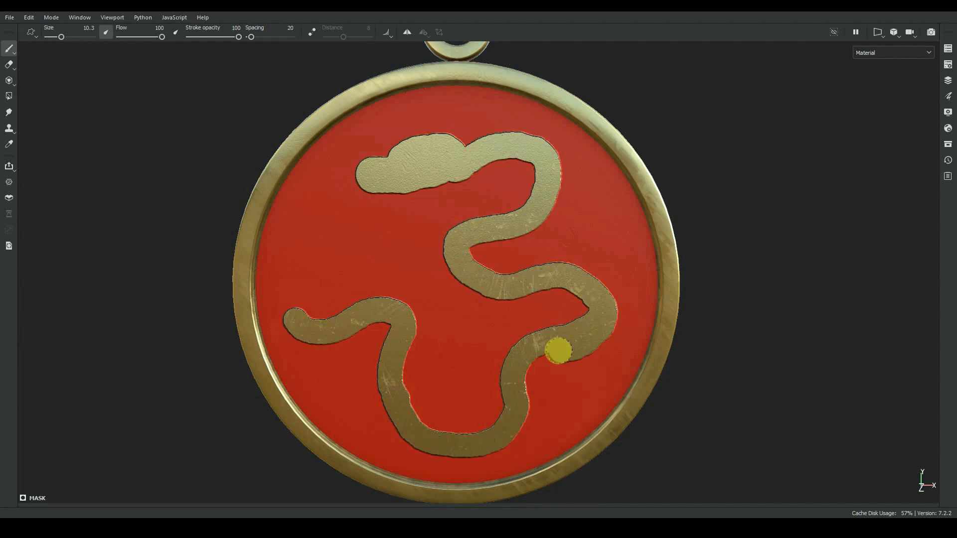
# - Set the brush spacing to 1 and shape the dragon's head with a hooked snout, open mouth, lower jaw and brow
pyautogui.keyDown('alt'); pyautogui.moveTo(480, 250); pyautogui.dragTo(447, 275, button='middle'); pyautogui.keyUp('alt')
pyautogui.scroll(3, 366, 106)
pyautogui.moveTo(251, 37); pyautogui.dragTo(244, 36)
pyautogui.scroll(4, 451, 178)
pyautogui.keyDown('alt'); pyautogui.moveTo(326, 158); pyautogui.dragTo(445, 260, button='middle'); pyautogui.keyUp('alt')
pyautogui.keyDown('ctrl'); pyautogui.moveTo(434, 238); pyautogui.dragTo(411, 240, button='right'); pyautogui.keyUp('ctrl')
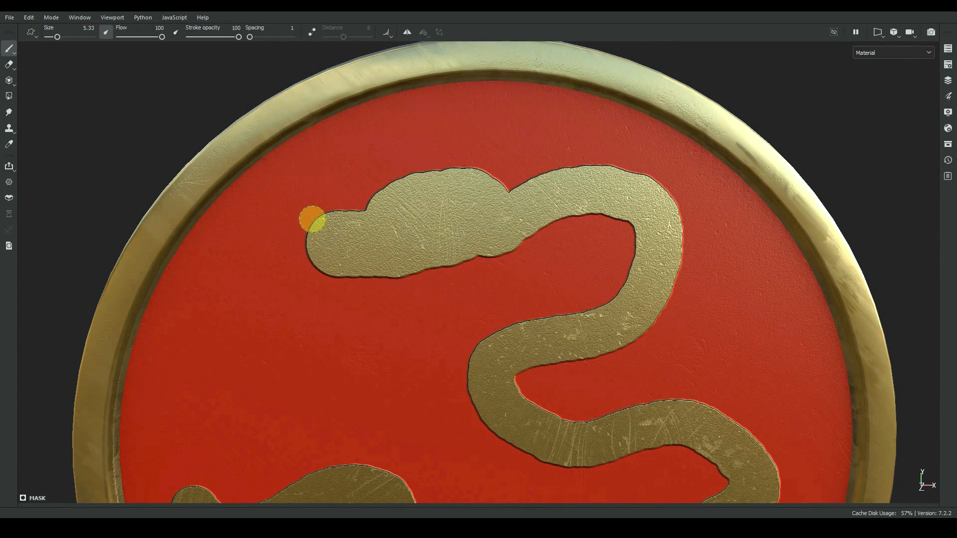
pyautogui.moveTo(312, 220); pyautogui.dragTo(482, 175)
pyautogui.moveTo(315, 245)
pyautogui.mouseDown()
pyautogui.moveTo(380, 244)
pyautogui.moveTo(441, 222)
pyautogui.mouseUp()
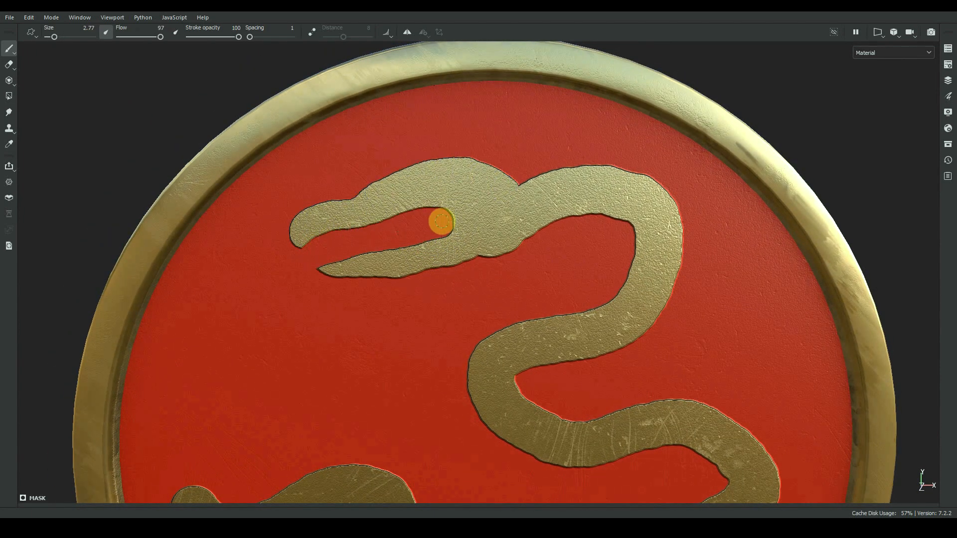
pyautogui.moveTo(333, 268); pyautogui.dragTo(385, 248)
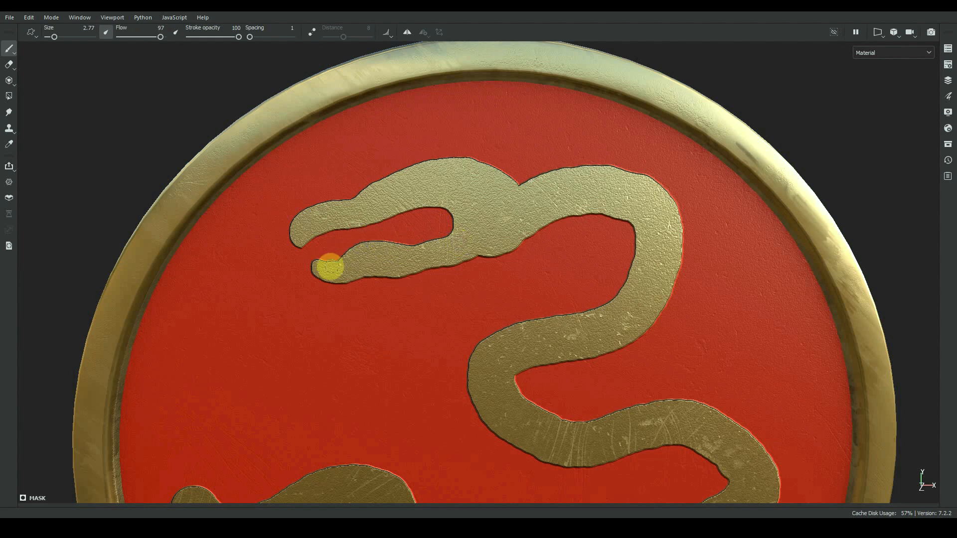
pyautogui.moveTo(353, 182); pyautogui.dragTo(421, 166)
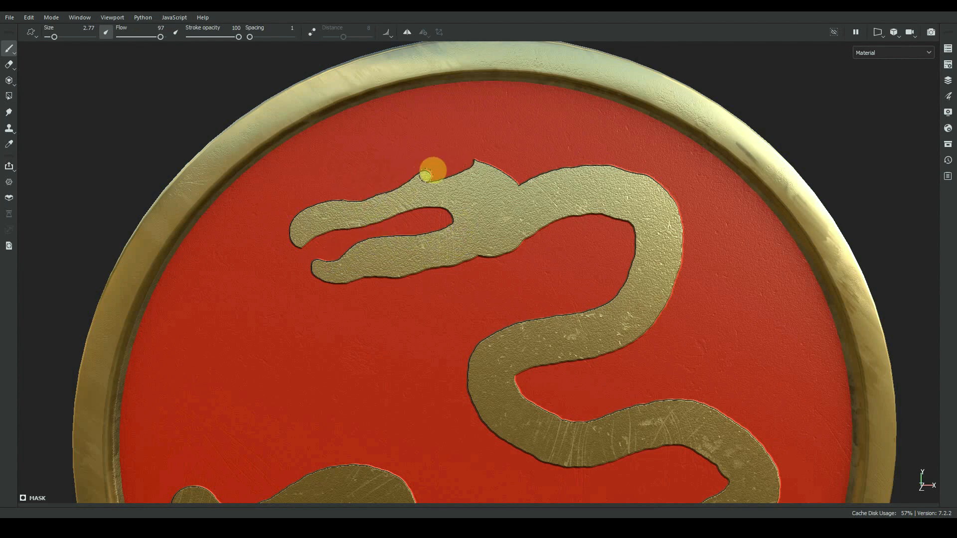
# - Reshape the end of the dragon's tail into a tapered, pointed tip
pyautogui.keyDown('alt'); pyautogui.moveTo(469, 213); pyautogui.dragTo(471, 238, button='right'); pyautogui.keyUp('alt')
pyautogui.keyDown('alt'); pyautogui.moveTo(471, 237); pyautogui.dragTo(420, 234, button='middle'); pyautogui.keyUp('alt')
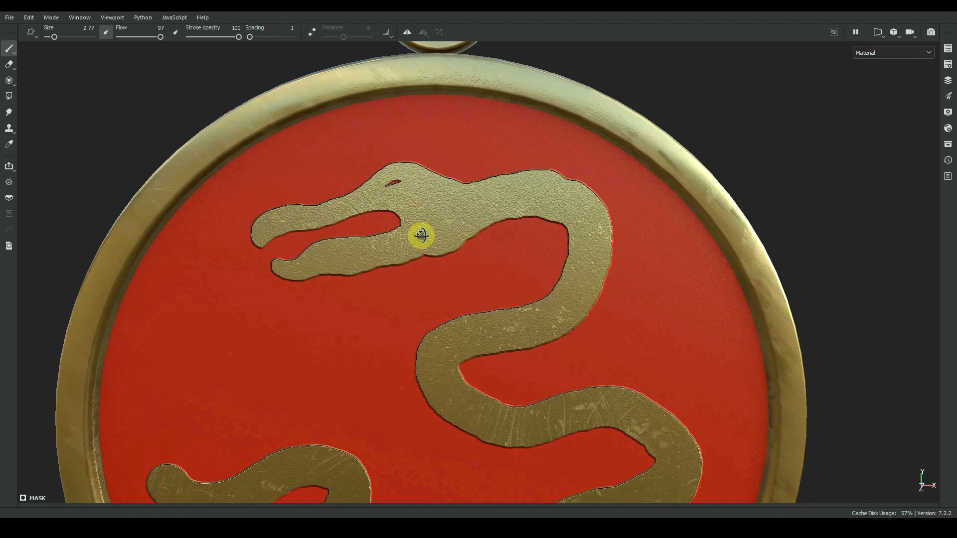
pyautogui.keyDown('alt'); pyautogui.moveTo(420, 235); pyautogui.dragTo(364, 262, button='right'); pyautogui.keyUp('alt')
pyautogui.moveTo(364, 263)
pyautogui.keyDown('alt'); pyautogui.mouseDown(button='middle')
pyautogui.moveTo(301, 200)
pyautogui.moveTo(291, 175)
pyautogui.mouseUp(button='middle'); pyautogui.keyUp('alt')
pyautogui.moveTo(210, 367); pyautogui.dragTo(254, 365)
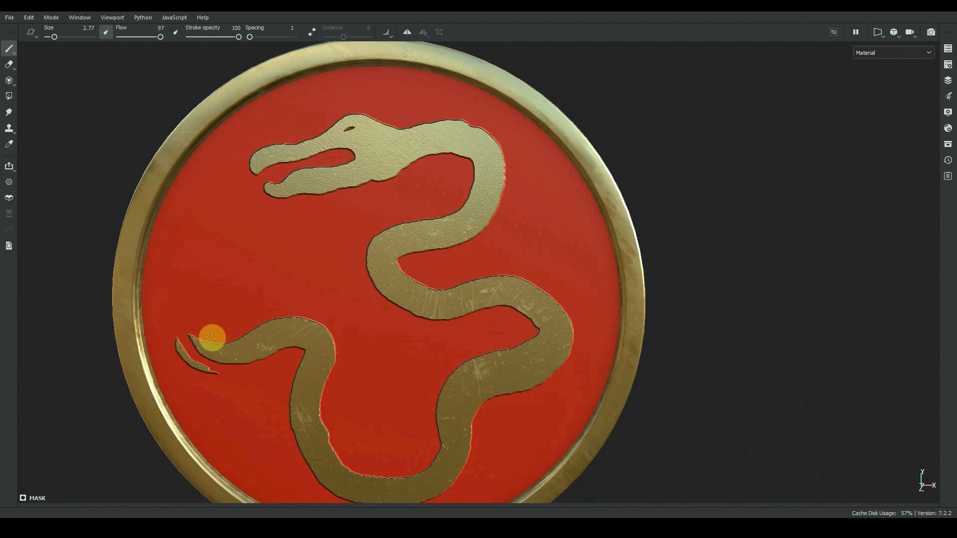
pyautogui.keyDown('alt'); pyautogui.moveTo(291, 329); pyautogui.dragTo(267, 309, button='middle'); pyautogui.keyUp('alt')
pyautogui.keyDown('alt'); pyautogui.moveTo(267, 310); pyautogui.dragTo(335, 154, button='right'); pyautogui.keyUp('alt')
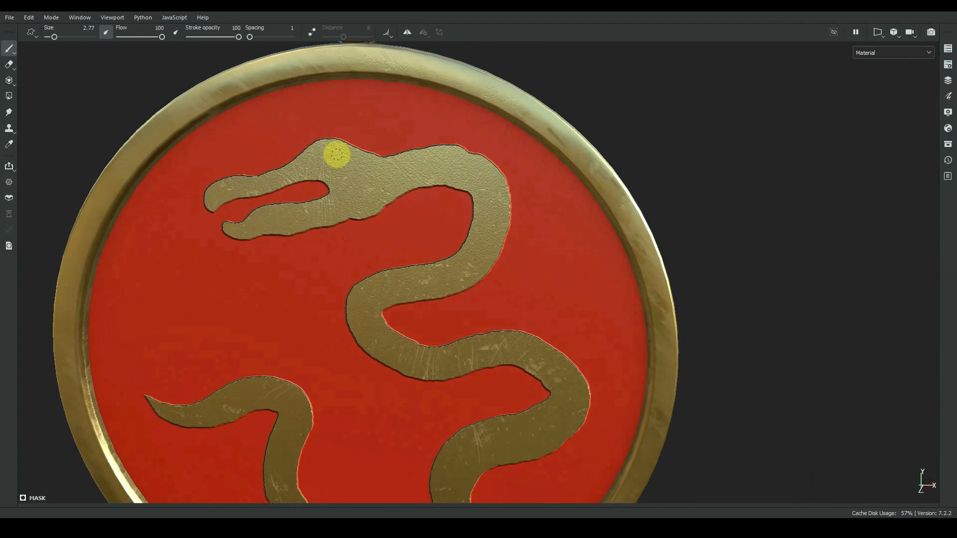
# - Thicken the dragon's body with a larger brush and smooth the inner curves of its bends
pyautogui.keyDown('alt'); pyautogui.moveTo(376, 292); pyautogui.dragTo(369, 178, button='middle'); pyautogui.keyUp('alt')
pyautogui.keyDown('ctrl'); pyautogui.moveTo(369, 177); pyautogui.dragTo(429, 160, button='right'); pyautogui.keyUp('ctrl')
pyautogui.moveTo(428, 161); pyautogui.dragTo(351, 232)
pyautogui.moveTo(343, 170); pyautogui.dragTo(542, 298)
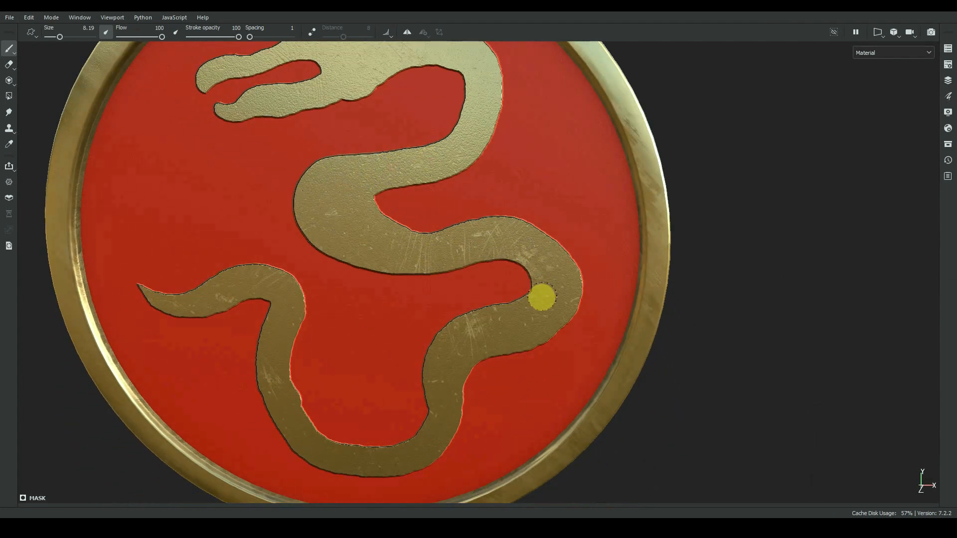
pyautogui.moveTo(390, 220); pyautogui.dragTo(428, 221)
pyautogui.keyDown('alt'); pyautogui.moveTo(428, 222); pyautogui.dragTo(405, 273, button='right'); pyautogui.keyUp('alt')
pyautogui.keyDown('alt'); pyautogui.moveTo(405, 273); pyautogui.dragTo(423, 316, button='middle'); pyautogui.keyUp('alt')
pyautogui.moveTo(391, 254); pyautogui.dragTo(419, 273)
pyautogui.moveTo(445, 259)
pyautogui.keyDown('alt'); pyautogui.mouseDown(button='middle')
pyautogui.moveTo(423, 237)
pyautogui.moveTo(435, 243)
pyautogui.mouseUp(button='middle'); pyautogui.keyUp('alt')
pyautogui.moveTo(505, 400)
pyautogui.keyDown('alt'); pyautogui.mouseDown(button='middle')
pyautogui.moveTo(474, 299)
pyautogui.moveTo(490, 387)
pyautogui.mouseUp(button='middle'); pyautogui.keyUp('alt')
# - Paint the dragon's two front legs with splayed claws using a smaller brush of size 5.2
pyautogui.keyDown('ctrl'); pyautogui.moveTo(406, 321); pyautogui.dragTo(368, 322, button='right'); pyautogui.keyUp('ctrl')
pyautogui.moveTo(399, 285); pyautogui.dragTo(336, 348)
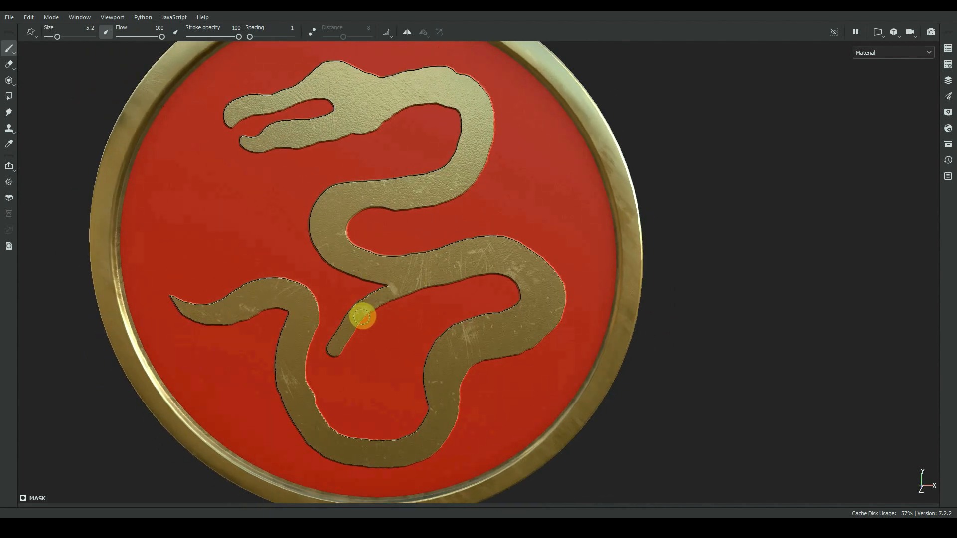
pyautogui.moveTo(364, 316); pyautogui.dragTo(399, 327)
pyautogui.moveTo(361, 314); pyautogui.dragTo(323, 323)
pyautogui.moveTo(323, 211)
pyautogui.mouseDown()
pyautogui.moveTo(264, 184)
pyautogui.moveTo(272, 240)
pyautogui.mouseUp()
pyautogui.moveTo(269, 194); pyautogui.dragTo(236, 216)
pyautogui.moveTo(271, 187); pyautogui.dragTo(250, 163)
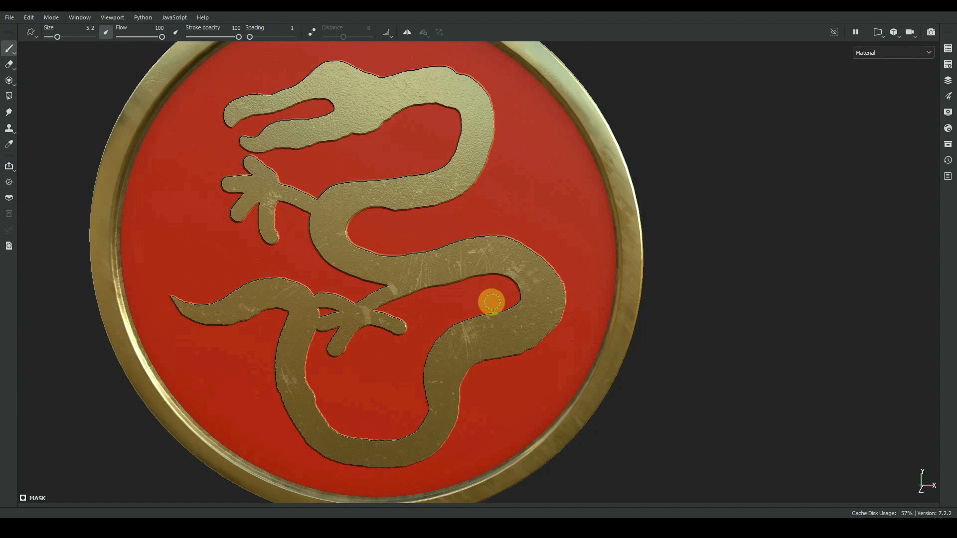
# - Paint the two rear legs with splayed claws along the dragon's lower body
pyautogui.moveTo(558, 349); pyautogui.dragTo(595, 333)
pyautogui.moveTo(545, 329); pyautogui.dragTo(547, 391)
pyautogui.moveTo(446, 428); pyautogui.dragTo(508, 414)
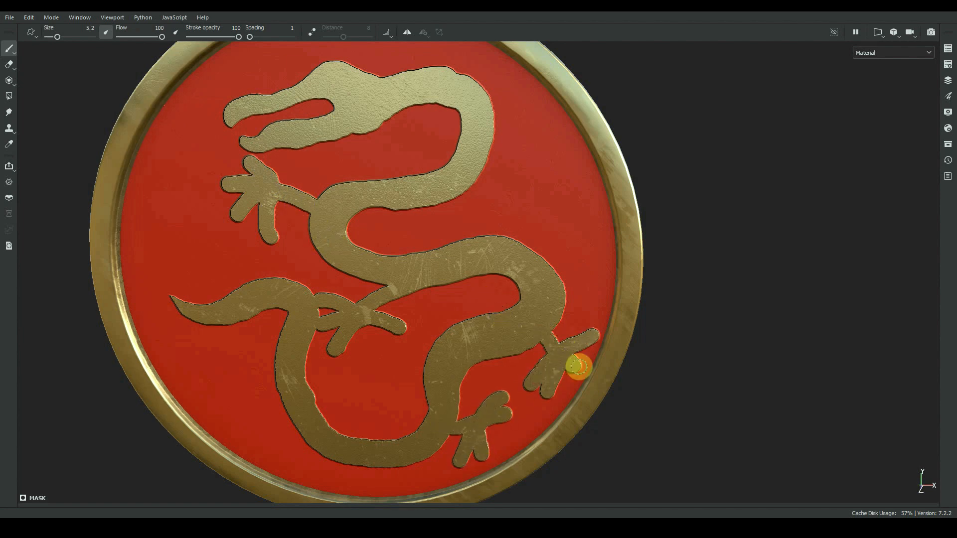
pyautogui.moveTo(579, 367); pyautogui.dragTo(580, 364)
# - Build up the top of the dragon's head and add mane tufts at the back of it
pyautogui.keyDown('alt'); pyautogui.moveTo(579, 355); pyautogui.dragTo(548, 398, button='right'); pyautogui.keyUp('alt')
pyautogui.keyDown('alt'); pyautogui.moveTo(498, 269); pyautogui.dragTo(493, 394, button='middle'); pyautogui.keyUp('alt')
pyautogui.moveTo(382, 237); pyautogui.dragTo(461, 229)
pyautogui.moveTo(460, 247)
pyautogui.mouseDown()
pyautogui.moveTo(486, 235)
pyautogui.moveTo(505, 243)
pyautogui.mouseUp()
pyautogui.keyDown('alt'); pyautogui.moveTo(499, 239); pyautogui.dragTo(414, 225, button='right'); pyautogui.keyUp('alt')
pyautogui.keyDown('alt'); pyautogui.moveTo(409, 221); pyautogui.dragTo(406, 231); pyautogui.keyUp('alt')
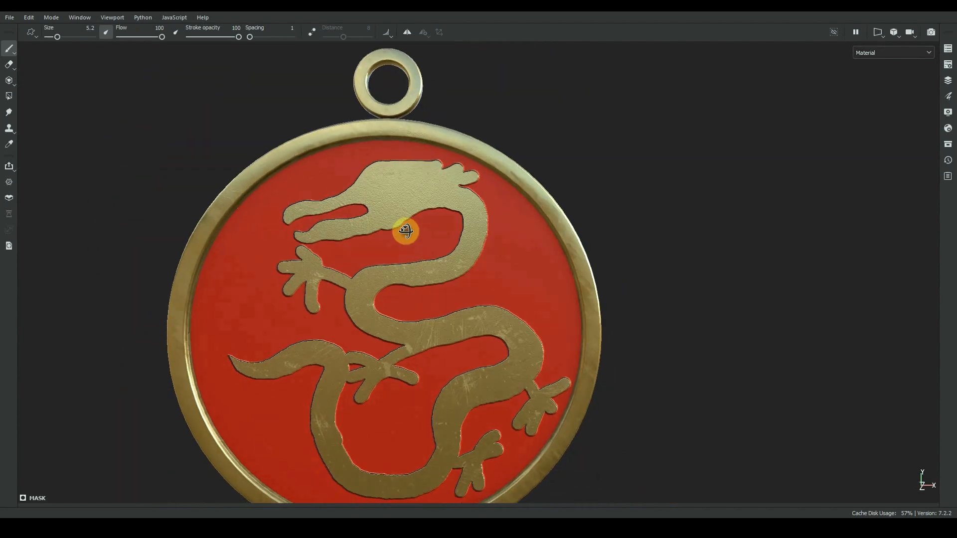
# - Fill out the middle and lower bends of the dragon's body with wider strokes
pyautogui.keyDown('alt'); pyautogui.moveTo(406, 232); pyautogui.dragTo(405, 186, button='middle'); pyautogui.keyUp('alt')
pyautogui.keyDown('alt'); pyautogui.moveTo(309, 216); pyautogui.dragTo(342, 224, button='right'); pyautogui.keyUp('alt')
pyautogui.moveTo(342, 224)
pyautogui.keyDown('alt'); pyautogui.mouseDown(button='middle')
pyautogui.moveTo(316, 193)
pyautogui.moveTo(274, 222)
pyautogui.mouseUp(button='middle'); pyautogui.keyUp('alt')
pyautogui.keyDown('alt'); pyautogui.moveTo(274, 222); pyautogui.dragTo(310, 225, button='right'); pyautogui.keyUp('alt')
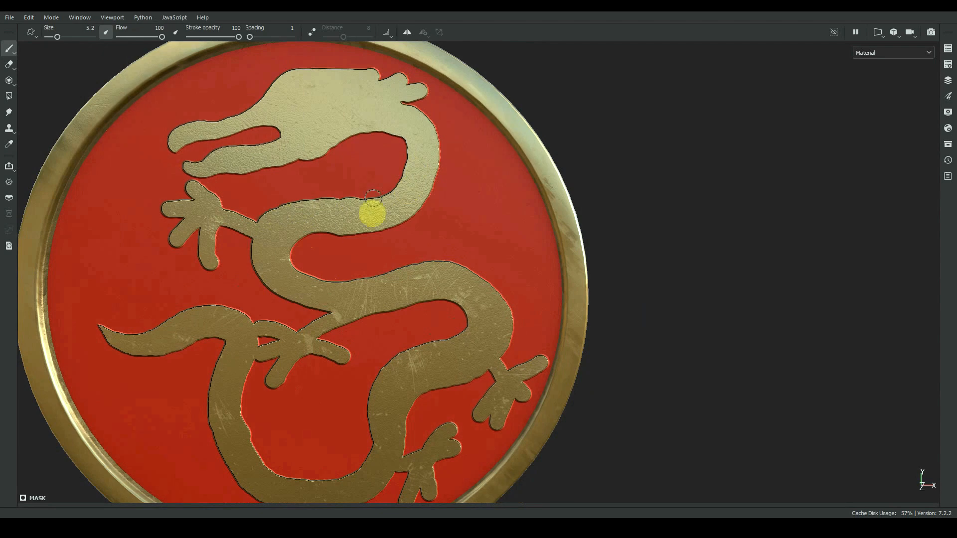
pyautogui.moveTo(371, 214); pyautogui.dragTo(294, 260)
pyautogui.moveTo(465, 269); pyautogui.dragTo(501, 342)
# - Extend the dragon's tail into a thin spiral curl with a brush of size 1.49
pyautogui.keyDown('alt'); pyautogui.moveTo(371, 331); pyautogui.dragTo(369, 254, button='middle'); pyautogui.keyUp('alt')
pyautogui.keyDown('alt'); pyautogui.moveTo(191, 298); pyautogui.dragTo(281, 355, button='middle'); pyautogui.keyUp('alt')
pyautogui.keyDown('ctrl'); pyautogui.moveTo(269, 344); pyautogui.dragTo(224, 334, button='right'); pyautogui.keyUp('ctrl')
pyautogui.moveTo(205, 322); pyautogui.dragTo(196, 249)
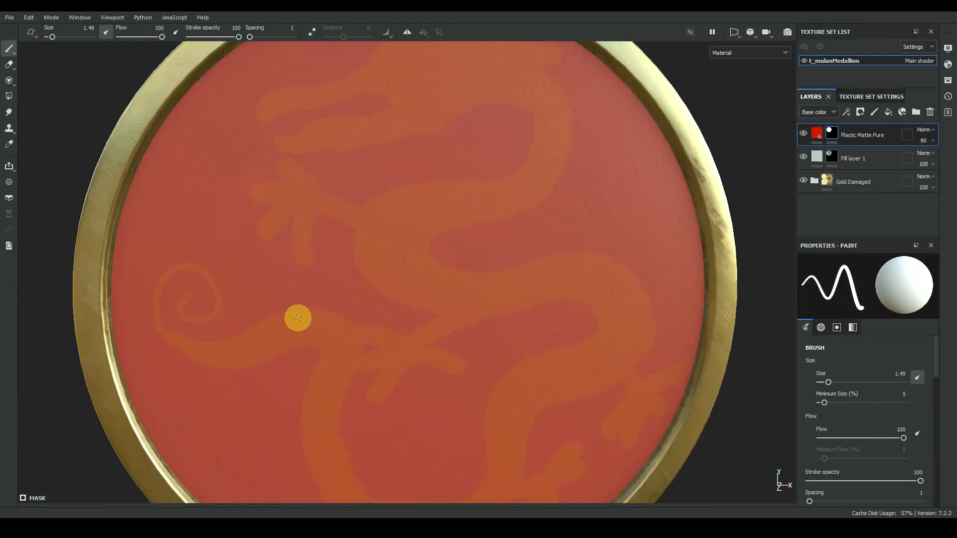
# - Trace the dragon's snout, brow, toothed mouth and lower jaw with thin outline strokes on the red layer's mask
pyautogui.keyDown('alt'); pyautogui.moveTo(297, 318); pyautogui.dragTo(306, 246, button='right'); pyautogui.keyUp('alt')
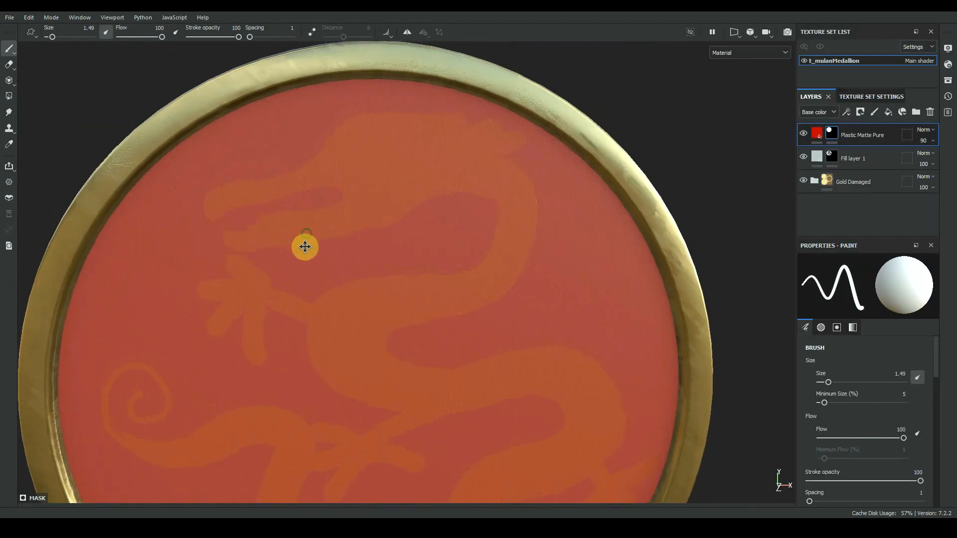
pyautogui.moveTo(193, 230); pyautogui.dragTo(206, 196)
pyautogui.moveTo(342, 135); pyautogui.dragTo(399, 130)
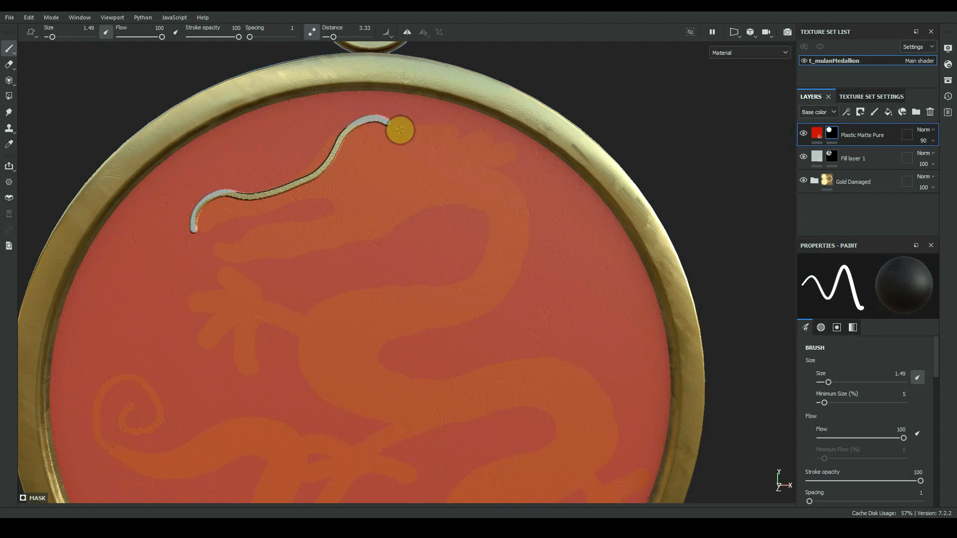
pyautogui.press('d')
pyautogui.keyDown('alt'); pyautogui.moveTo(472, 132); pyautogui.dragTo(322, 224, button='right'); pyautogui.keyUp('alt')
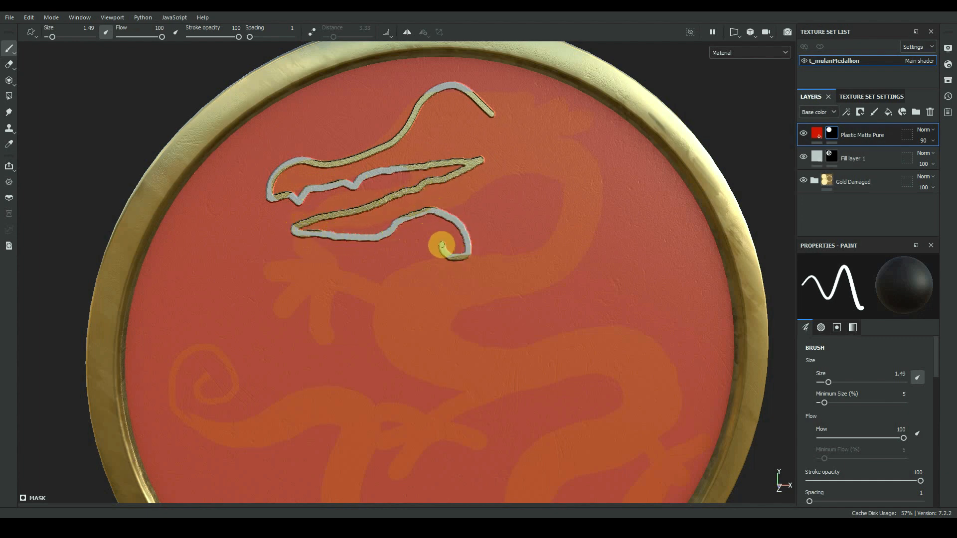
# - Outline the curled beard, neck, belly line and tail spiral, and remove the short barb under the jaw
pyautogui.moveTo(455, 202)
pyautogui.mouseDown(button='middle')
pyautogui.moveTo(376, 224)
pyautogui.moveTo(366, 241)
pyautogui.mouseUp(button='middle')
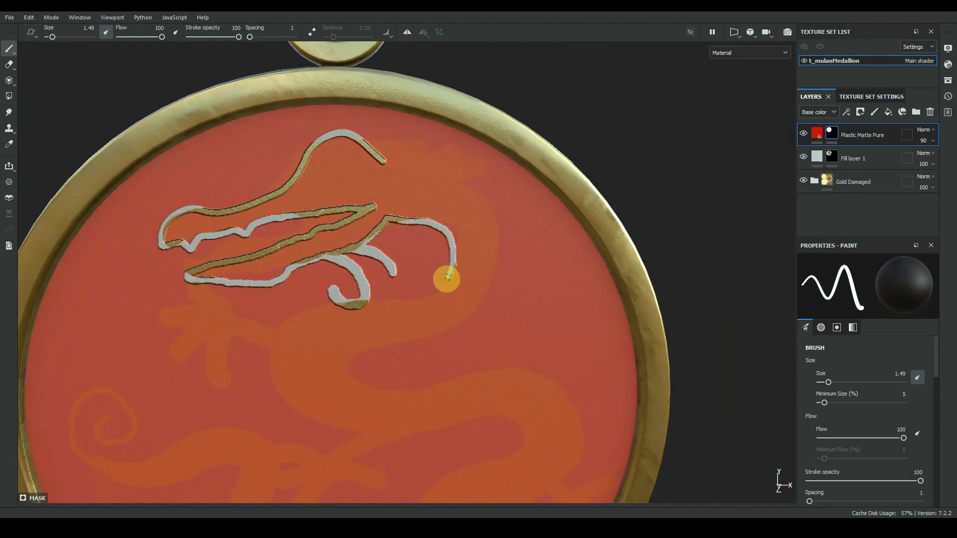
pyautogui.moveTo(326, 245); pyautogui.dragTo(355, 229, button='middle')
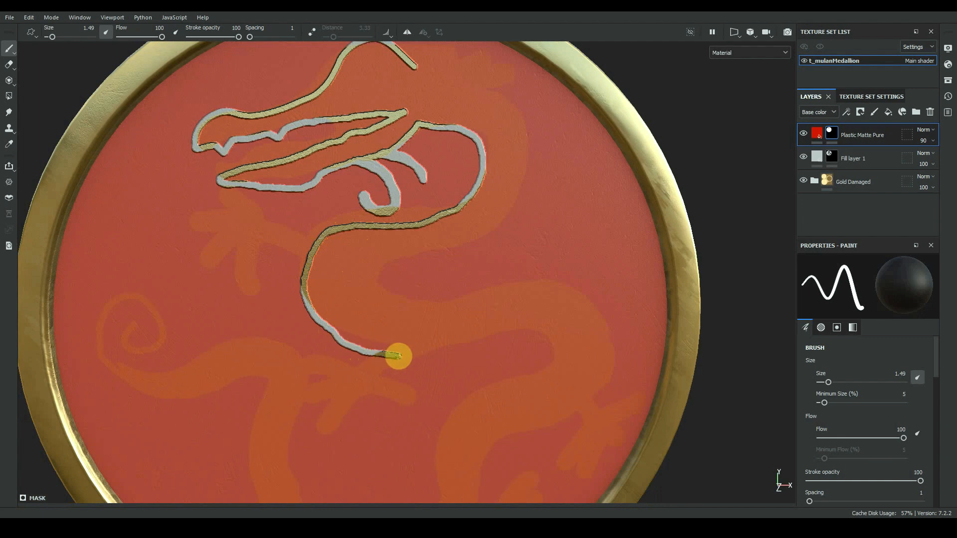
pyautogui.moveTo(433, 316); pyautogui.dragTo(451, 237, button='middle')
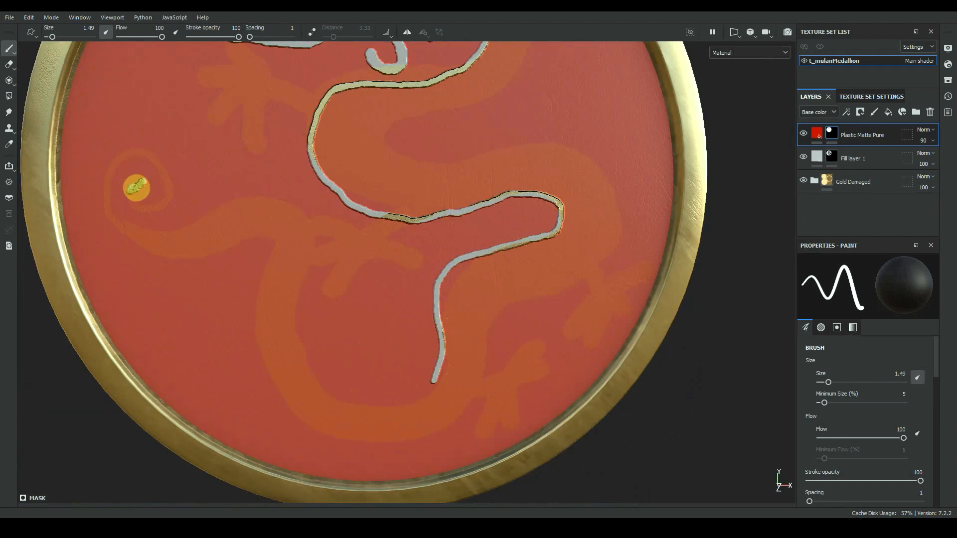
pyautogui.moveTo(160, 170)
pyautogui.mouseDown()
pyautogui.moveTo(152, 231)
pyautogui.moveTo(269, 205)
pyautogui.mouseUp()
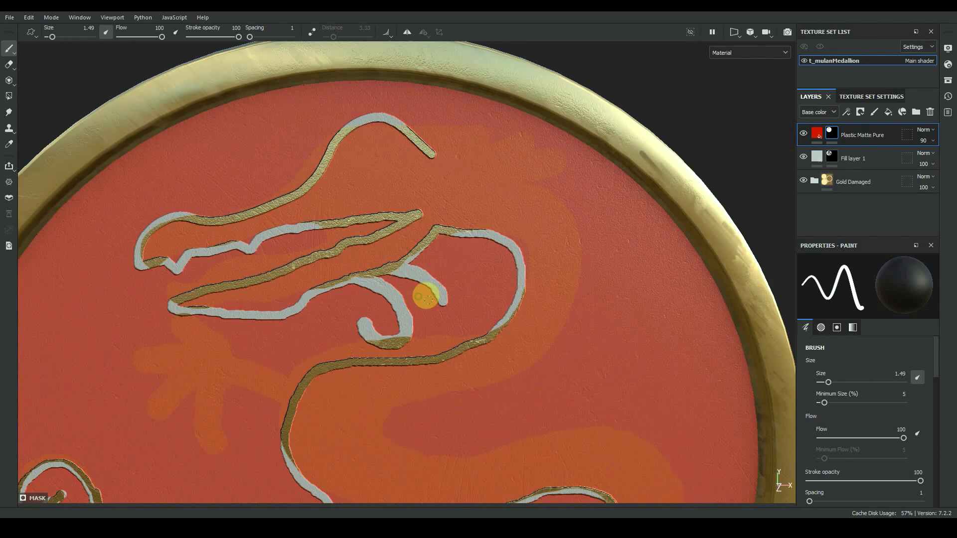
pyautogui.moveTo(427, 292); pyautogui.dragTo(406, 271)
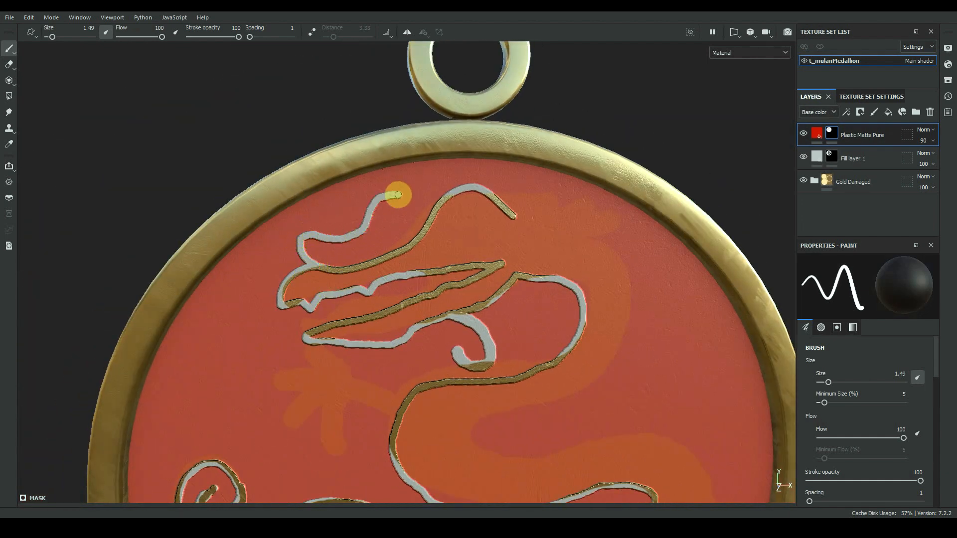
# - Outline the dragon's back along the neck and body bends, and the outer edge of the tail and lowest bend
pyautogui.keyDown('alt'); pyautogui.moveTo(378, 306); pyautogui.dragTo(341, 278, button='middle'); pyautogui.keyUp('alt')
pyautogui.moveTo(483, 353)
pyautogui.keyDown('alt'); pyautogui.mouseDown(button='middle')
pyautogui.moveTo(423, 269)
pyautogui.moveTo(440, 240)
pyautogui.moveTo(375, 272)
pyautogui.mouseUp(button='middle'); pyautogui.keyUp('alt')
pyautogui.moveTo(319, 110)
pyautogui.mouseDown()
pyautogui.moveTo(417, 145)
pyautogui.moveTo(374, 300)
pyautogui.mouseUp()
pyautogui.moveTo(287, 333)
pyautogui.mouseDown()
pyautogui.moveTo(535, 407)
pyautogui.moveTo(536, 423)
pyautogui.mouseUp()
pyautogui.moveTo(371, 477)
pyautogui.keyDown('alt'); pyautogui.mouseDown(button='middle')
pyautogui.moveTo(382, 312)
pyautogui.moveTo(495, 294)
pyautogui.mouseUp(button='middle'); pyautogui.keyUp('alt')
pyautogui.moveTo(123, 235); pyautogui.dragTo(279, 259)
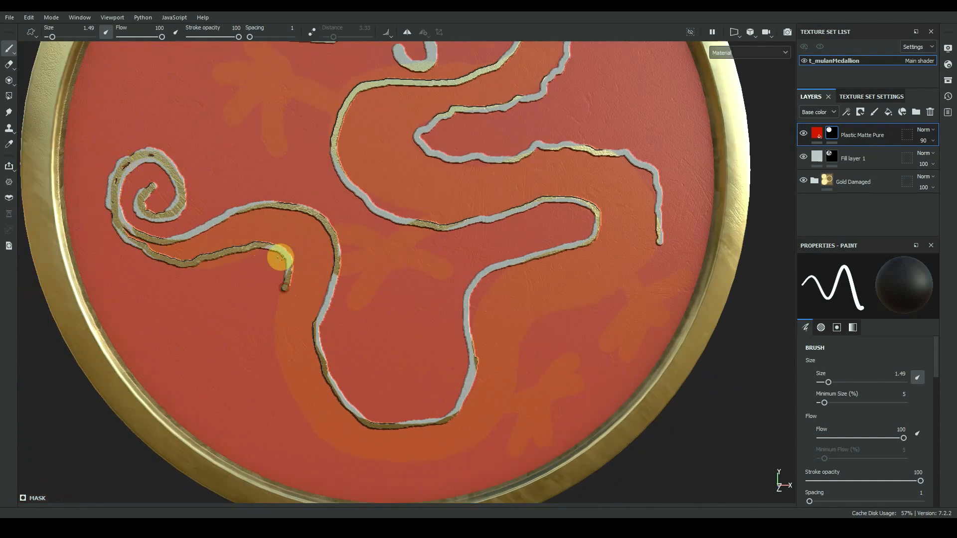
pyautogui.moveTo(291, 405); pyautogui.dragTo(427, 456)
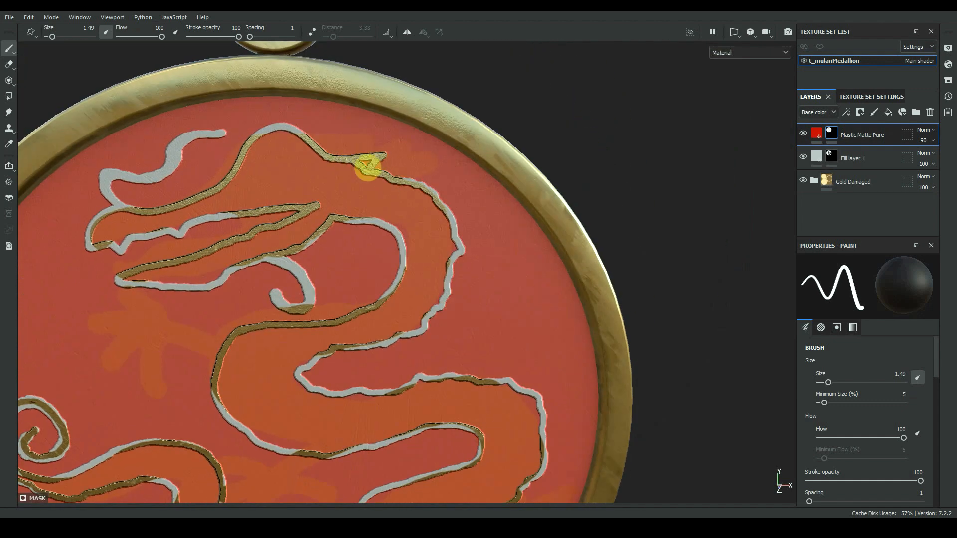
# - Add pointed spikes along the dragon's neck and reshape the outline at the inner bend with more spikes
pyautogui.moveTo(408, 339); pyautogui.dragTo(450, 286)
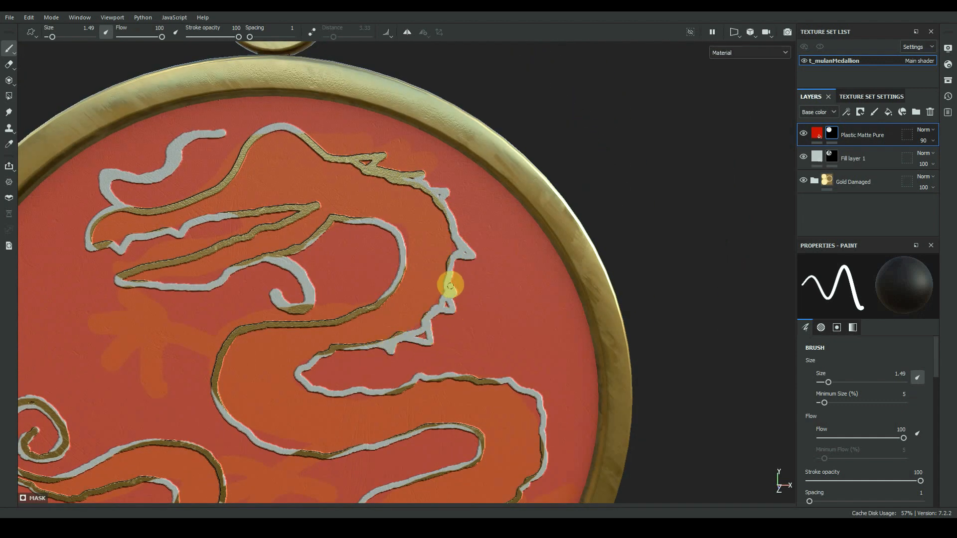
pyautogui.keyDown('alt'); pyautogui.moveTo(343, 404); pyautogui.dragTo(290, 304, button='middle'); pyautogui.keyUp('alt')
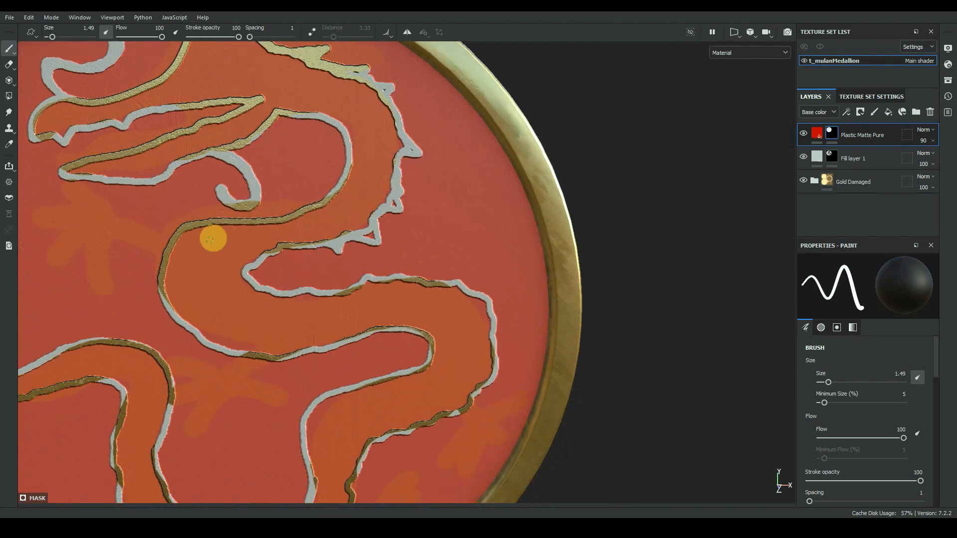
pyautogui.press('x')
pyautogui.moveTo(286, 256)
pyautogui.mouseDown()
pyautogui.moveTo(273, 252)
pyautogui.moveTo(275, 263)
pyautogui.mouseUp()
pyautogui.press('x')
pyautogui.moveTo(292, 296)
pyautogui.mouseDown()
pyautogui.moveTo(264, 285)
pyautogui.moveTo(419, 271)
pyautogui.moveTo(429, 298)
pyautogui.moveTo(498, 352)
pyautogui.mouseUp()
# - Continue the spiky ridge around the right-hand bend and along the lowest bend toward the tail
pyautogui.keyDown('alt'); pyautogui.moveTo(498, 352); pyautogui.dragTo(450, 265, button='middle'); pyautogui.keyUp('alt')
pyautogui.moveTo(451, 265); pyautogui.dragTo(344, 317)
pyautogui.keyDown('alt'); pyautogui.moveTo(344, 317); pyautogui.dragTo(369, 310, button='middle'); pyautogui.keyUp('alt')
pyautogui.moveTo(369, 309); pyautogui.dragTo(353, 390)
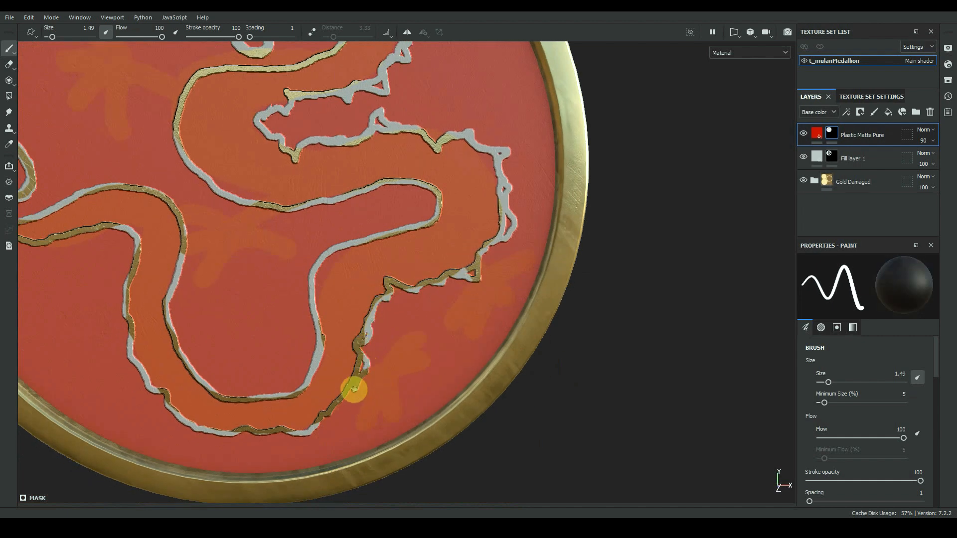
pyautogui.keyDown('alt'); pyautogui.moveTo(353, 389); pyautogui.dragTo(372, 325, button='middle'); pyautogui.keyUp('alt')
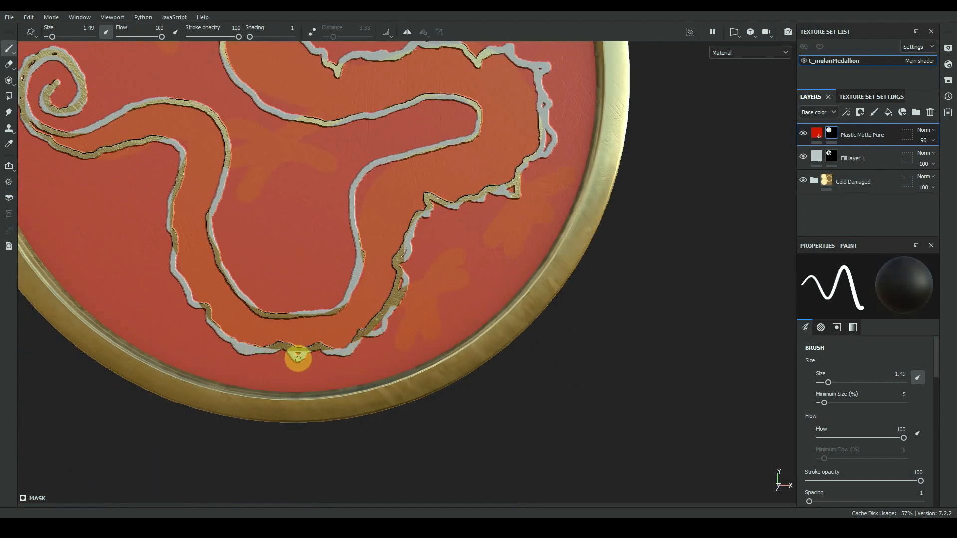
pyautogui.keyDown('alt'); pyautogui.moveTo(298, 359); pyautogui.dragTo(338, 377, button='middle'); pyautogui.keyUp('alt')
pyautogui.moveTo(215, 216)
pyautogui.mouseDown()
pyautogui.moveTo(241, 322)
pyautogui.moveTo(309, 365)
pyautogui.mouseUp()
# - Display the mask alone on the model, and thicken the dragon's tail spiral and the base where its outlines meet
pyautogui.keyDown('alt'); pyautogui.moveTo(310, 365); pyautogui.dragTo(378, 439, button='middle'); pyautogui.keyUp('alt')
pyautogui.scroll(3, 262, 346)
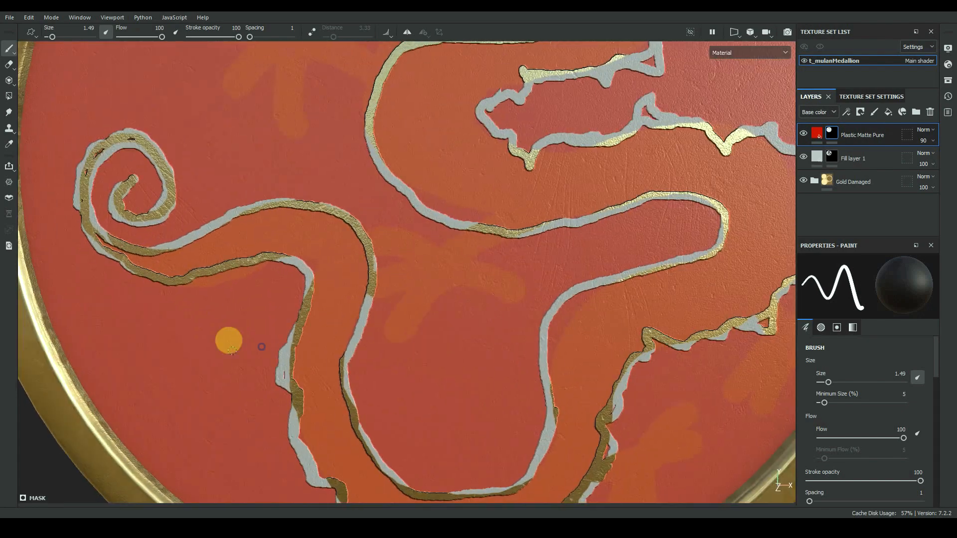
pyautogui.scroll(-3, 229, 340)
pyautogui.keyDown('alt'); pyautogui.moveTo(228, 341); pyautogui.dragTo(358, 369, button='middle'); pyautogui.keyUp('alt')
pyautogui.press('c')
pyautogui.press('c')
pyautogui.press('c')
pyautogui.press('c')
pyautogui.press('c')
pyautogui.press('c')
pyautogui.press('c')
pyautogui.scroll(3, 372, 267)
pyautogui.keyDown('alt'); pyautogui.moveTo(327, 275); pyautogui.dragTo(368, 333, button='middle'); pyautogui.keyUp('alt')
pyautogui.moveTo(336, 258); pyautogui.dragTo(320, 303)
pyautogui.keyDown('alt'); pyautogui.moveTo(540, 253); pyautogui.dragTo(507, 165, button='middle'); pyautogui.keyUp('alt')
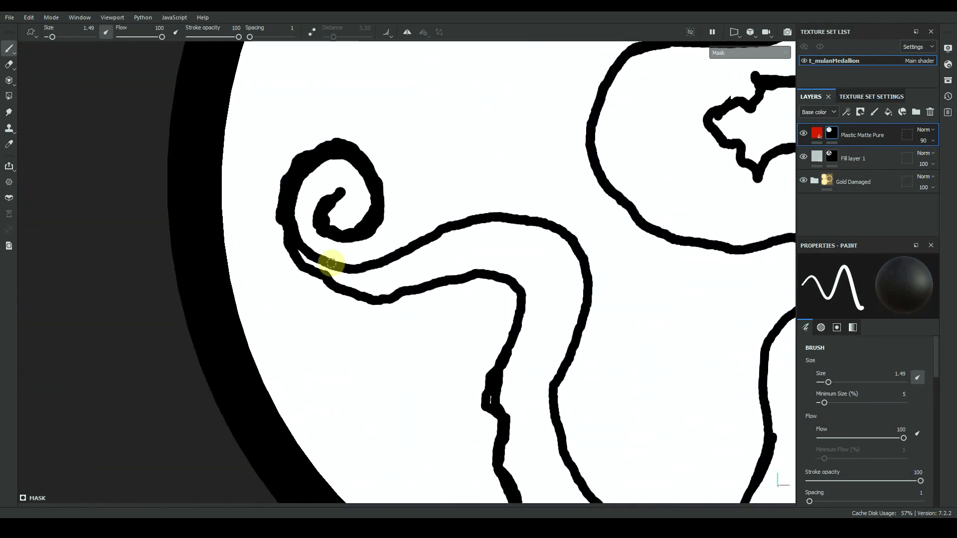
pyautogui.moveTo(339, 277); pyautogui.dragTo(376, 271)
pyautogui.keyDown('alt'); pyautogui.moveTo(466, 255); pyautogui.dragTo(441, 194, button='middle'); pyautogui.keyUp('alt')
# - Fill the tail and the descending part of the body with black on the mask, using a brush of size 4.67
pyautogui.keyDown('ctrl'); pyautogui.moveTo(485, 317); pyautogui.dragTo(499, 317, button='right'); pyautogui.keyUp('ctrl')
pyautogui.moveTo(492, 319); pyautogui.dragTo(523, 251)
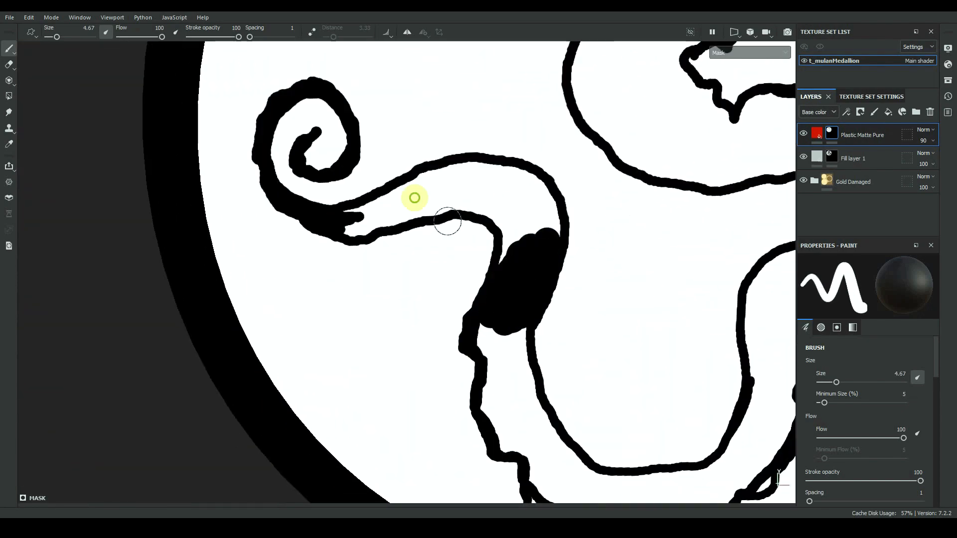
pyautogui.keyDown('alt'); pyautogui.moveTo(414, 199); pyautogui.dragTo(402, 231, button='middle'); pyautogui.keyUp('alt')
pyautogui.moveTo(329, 255)
pyautogui.mouseDown()
pyautogui.moveTo(455, 211)
pyautogui.moveTo(499, 258)
pyautogui.moveTo(493, 209)
pyautogui.mouseUp()
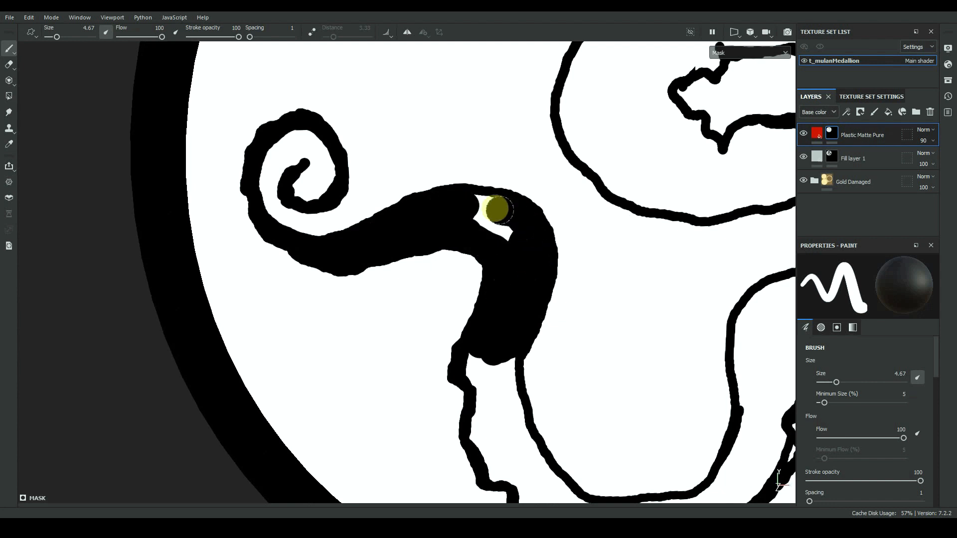
pyautogui.keyDown('alt'); pyautogui.moveTo(494, 210); pyautogui.dragTo(452, 209, button='middle'); pyautogui.keyUp('alt')
pyautogui.moveTo(452, 209)
pyautogui.mouseDown()
pyautogui.moveTo(442, 256)
pyautogui.moveTo(485, 334)
pyautogui.mouseUp()
pyautogui.keyDown('alt'); pyautogui.moveTo(485, 334); pyautogui.dragTo(396, 292, button='middle'); pyautogui.keyUp('alt')
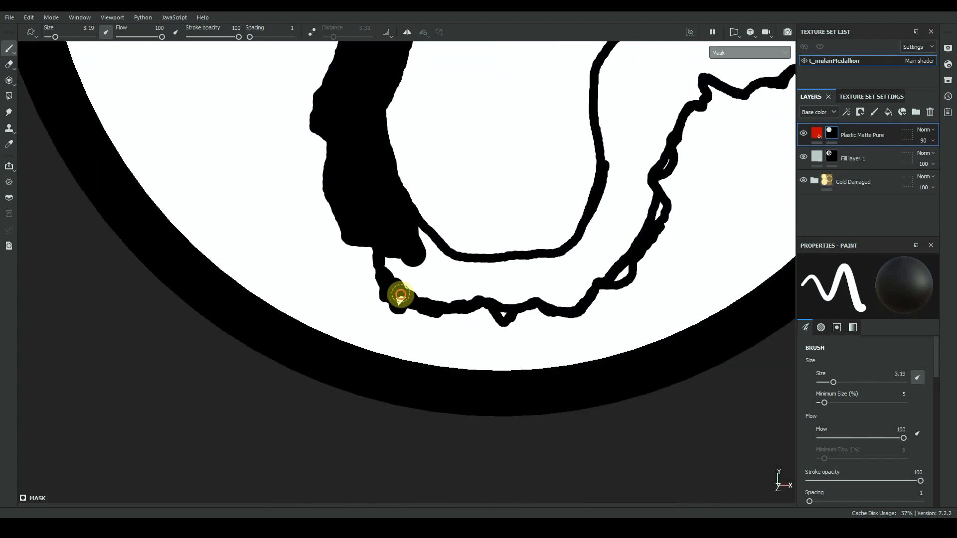
# - Fill the lowest bend of the dragon's body and its spikes with black, adjusting the brush size to the gaps
pyautogui.keyDown('ctrl'); pyautogui.moveTo(396, 293); pyautogui.dragTo(386, 292, button='right'); pyautogui.keyUp('ctrl')
pyautogui.moveTo(396, 299)
pyautogui.mouseDown()
pyautogui.moveTo(422, 249)
pyautogui.moveTo(393, 277)
pyautogui.moveTo(498, 269)
pyautogui.moveTo(500, 286)
pyautogui.moveTo(555, 289)
pyautogui.mouseUp()
pyautogui.keyDown('alt'); pyautogui.moveTo(556, 289); pyautogui.dragTo(530, 364, button='middle'); pyautogui.keyUp('alt')
pyautogui.moveTo(530, 363)
pyautogui.mouseDown()
pyautogui.moveTo(562, 316)
pyautogui.moveTo(553, 264)
pyautogui.mouseUp()
pyautogui.keyDown('alt'); pyautogui.moveTo(553, 264); pyautogui.dragTo(462, 343, button='middle'); pyautogui.keyUp('alt')
pyautogui.keyDown('ctrl'); pyautogui.moveTo(460, 303); pyautogui.dragTo(477, 303, button='right'); pyautogui.keyUp('ctrl')
pyautogui.moveTo(461, 377)
pyautogui.mouseDown()
pyautogui.moveTo(494, 269)
pyautogui.moveTo(493, 380)
pyautogui.moveTo(528, 297)
pyautogui.mouseUp()
# - Fill the body section rising from the lowest bend toward the right-hand bend with black
pyautogui.keyDown('alt'); pyautogui.moveTo(513, 318); pyautogui.dragTo(468, 344, button='middle'); pyautogui.keyUp('alt')
pyautogui.keyDown('ctrl'); pyautogui.moveTo(477, 344); pyautogui.dragTo(487, 343, button='right'); pyautogui.keyUp('ctrl')
pyautogui.keyDown('alt'); pyautogui.moveTo(490, 303); pyautogui.dragTo(420, 353, button='middle'); pyautogui.keyUp('alt')
pyautogui.moveTo(420, 353); pyautogui.dragTo(483, 325)
pyautogui.keyDown('alt'); pyautogui.moveTo(483, 324); pyautogui.dragTo(429, 339, button='middle'); pyautogui.keyUp('alt')
pyautogui.moveTo(391, 372)
pyautogui.mouseDown()
pyautogui.moveTo(478, 321)
pyautogui.moveTo(496, 243)
pyautogui.mouseUp()
pyautogui.keyDown('alt'); pyautogui.moveTo(495, 242); pyautogui.dragTo(505, 300, button='middle'); pyautogui.keyUp('alt')
pyautogui.moveTo(505, 300)
pyautogui.mouseDown()
pyautogui.moveTo(511, 340)
pyautogui.moveTo(511, 305)
pyautogui.mouseUp()
pyautogui.keyDown('alt'); pyautogui.moveTo(511, 305); pyautogui.dragTo(519, 218, button='middle'); pyautogui.keyUp('alt')
# - Fill the right-hand bend and its back spikes with black, using a brush of size 2.84
pyautogui.keyDown('ctrl'); pyautogui.moveTo(444, 327); pyautogui.dragTo(414, 329, button='right'); pyautogui.keyUp('ctrl')
pyautogui.moveTo(419, 366)
pyautogui.mouseDown()
pyautogui.moveTo(487, 342)
pyautogui.moveTo(520, 311)
pyautogui.mouseUp()
pyautogui.keyDown('alt'); pyautogui.moveTo(528, 310); pyautogui.dragTo(484, 351, button='middle'); pyautogui.keyUp('alt')
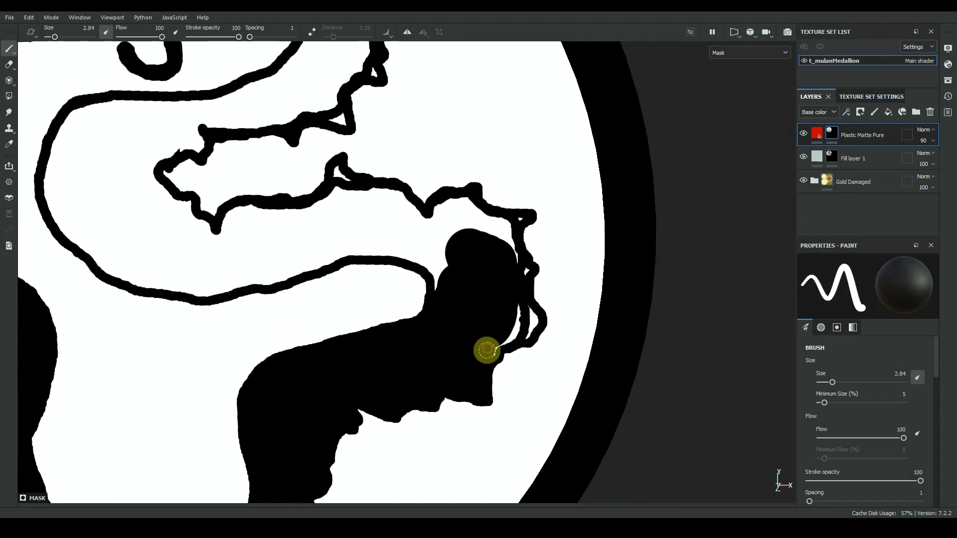
pyautogui.moveTo(487, 350)
pyautogui.mouseDown()
pyautogui.moveTo(529, 330)
pyautogui.moveTo(528, 261)
pyautogui.mouseUp()
pyautogui.keyDown('alt'); pyautogui.moveTo(529, 261); pyautogui.dragTo(513, 341, button='middle'); pyautogui.keyUp('alt')
pyautogui.moveTo(513, 341)
pyautogui.mouseDown()
pyautogui.moveTo(506, 301)
pyautogui.moveTo(489, 301)
pyautogui.mouseUp()
pyautogui.keyDown('alt'); pyautogui.moveTo(424, 302); pyautogui.dragTo(501, 344, button='middle'); pyautogui.keyUp('alt')
pyautogui.moveTo(501, 343)
pyautogui.mouseDown()
pyautogui.moveTo(514, 327)
pyautogui.moveTo(504, 345)
pyautogui.moveTo(412, 305)
pyautogui.moveTo(436, 327)
pyautogui.mouseUp()
# - Fill the middle stretch of the dragon's body up to the left-hand bend with a brush of size 5.05
pyautogui.keyDown('ctrl'); pyautogui.moveTo(455, 333); pyautogui.dragTo(468, 334, button='right'); pyautogui.keyUp('ctrl')
pyautogui.moveTo(496, 385)
pyautogui.keyDown('alt'); pyautogui.mouseDown(button='middle')
pyautogui.moveTo(545, 369)
pyautogui.moveTo(647, 361)
pyautogui.mouseUp(button='middle'); pyautogui.keyUp('alt')
pyautogui.moveTo(563, 319)
pyautogui.mouseDown()
pyautogui.moveTo(583, 333)
pyautogui.moveTo(533, 313)
pyautogui.moveTo(485, 369)
pyautogui.mouseUp()
pyautogui.keyDown('alt'); pyautogui.moveTo(485, 370); pyautogui.dragTo(615, 368, button='middle'); pyautogui.keyUp('alt')
pyautogui.moveTo(609, 366)
pyautogui.mouseDown()
pyautogui.moveTo(515, 368)
pyautogui.moveTo(533, 324)
pyautogui.mouseUp()
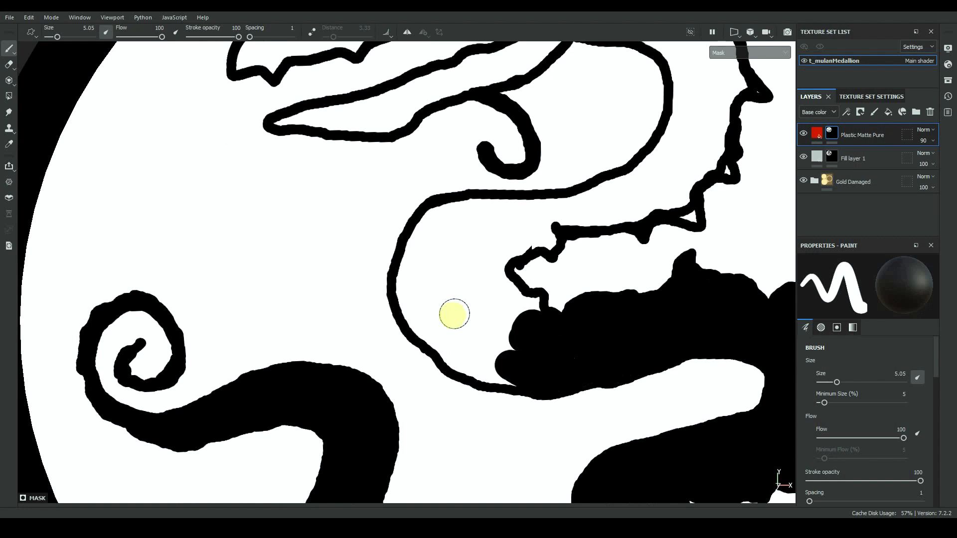
pyautogui.moveTo(455, 327)
pyautogui.mouseDown()
pyautogui.moveTo(436, 335)
pyautogui.moveTo(444, 306)
pyautogui.moveTo(503, 293)
pyautogui.moveTo(480, 262)
pyautogui.mouseUp()
# - Fill the upper curve of the body and the neck, including the neck spikes, with black
pyautogui.keyDown('alt'); pyautogui.moveTo(443, 243); pyautogui.dragTo(405, 316, button='middle'); pyautogui.keyUp('alt')
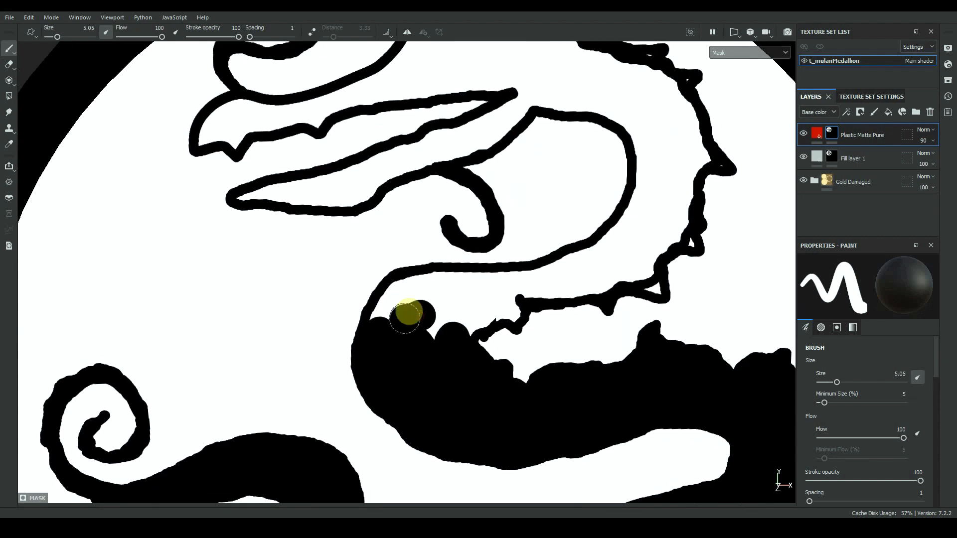
pyautogui.moveTo(405, 316)
pyautogui.mouseDown()
pyautogui.moveTo(508, 305)
pyautogui.moveTo(549, 280)
pyautogui.moveTo(589, 278)
pyautogui.mouseUp()
pyautogui.keyDown('alt'); pyautogui.moveTo(588, 278); pyautogui.dragTo(536, 308, button='middle'); pyautogui.keyUp('alt')
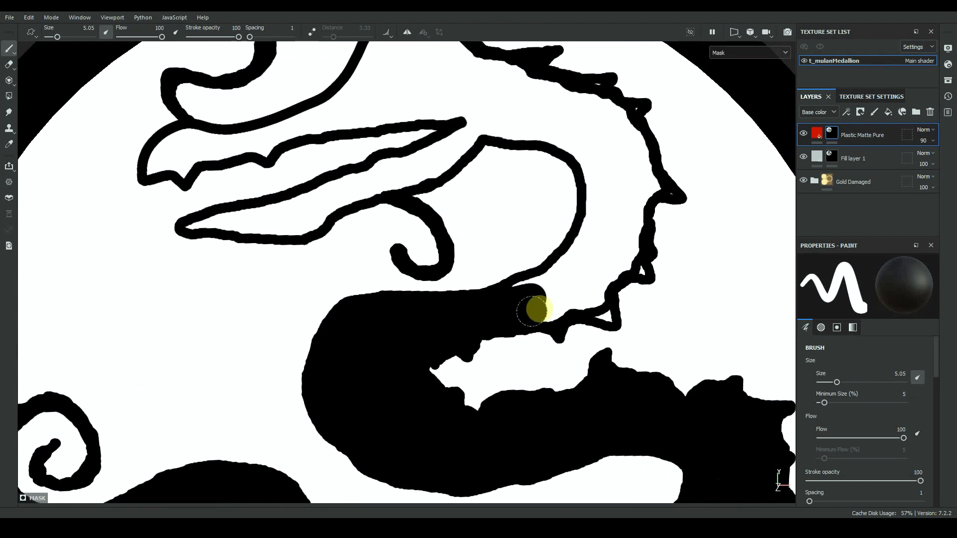
pyautogui.moveTo(536, 307)
pyautogui.mouseDown()
pyautogui.moveTo(607, 314)
pyautogui.moveTo(598, 252)
pyautogui.moveTo(531, 273)
pyautogui.mouseUp()
pyautogui.keyDown('alt'); pyautogui.moveTo(597, 235); pyautogui.dragTo(579, 315, button='middle'); pyautogui.keyUp('alt')
pyautogui.moveTo(579, 316)
pyautogui.mouseDown()
pyautogui.moveTo(617, 329)
pyautogui.moveTo(655, 271)
pyautogui.mouseUp()
pyautogui.keyDown('alt'); pyautogui.moveTo(620, 211); pyautogui.dragTo(628, 263, button='middle'); pyautogui.keyUp('alt')
pyautogui.moveTo(592, 224)
pyautogui.mouseDown()
pyautogui.moveTo(611, 265)
pyautogui.moveTo(633, 279)
pyautogui.mouseUp()
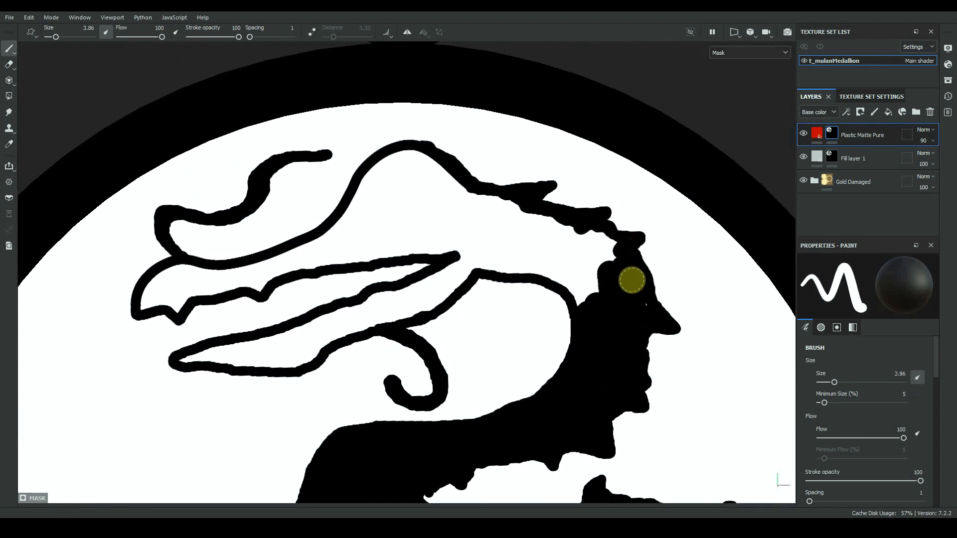
# - Fill the back of the dragon's head and most of the lower jaw with a brush of size 3.86
pyautogui.keyDown('alt'); pyautogui.moveTo(598, 254); pyautogui.dragTo(629, 279, button='middle'); pyautogui.keyUp('alt')
pyautogui.moveTo(621, 264)
pyautogui.mouseDown()
pyautogui.moveTo(603, 306)
pyautogui.moveTo(519, 282)
pyautogui.mouseUp()
pyautogui.keyDown('alt'); pyautogui.moveTo(519, 282); pyautogui.dragTo(531, 284, button='middle'); pyautogui.keyUp('alt')
pyautogui.moveTo(531, 283)
pyautogui.mouseDown()
pyautogui.moveTo(538, 237)
pyautogui.moveTo(468, 316)
pyautogui.mouseUp()
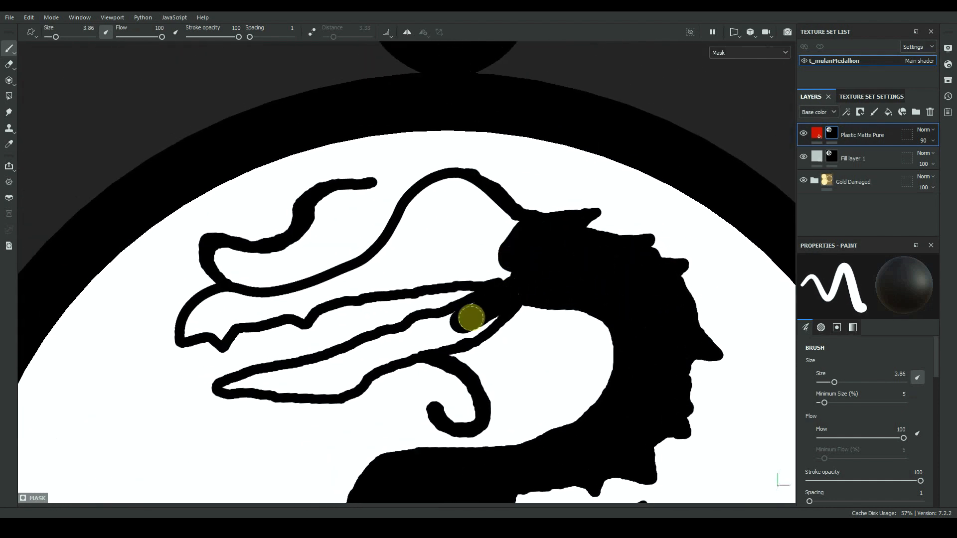
pyautogui.keyDown('alt'); pyautogui.moveTo(467, 316); pyautogui.dragTo(504, 249, button='middle'); pyautogui.keyUp('alt')
pyautogui.moveTo(503, 250)
pyautogui.mouseDown()
pyautogui.moveTo(507, 263)
pyautogui.moveTo(389, 304)
pyautogui.moveTo(404, 290)
pyautogui.mouseUp()
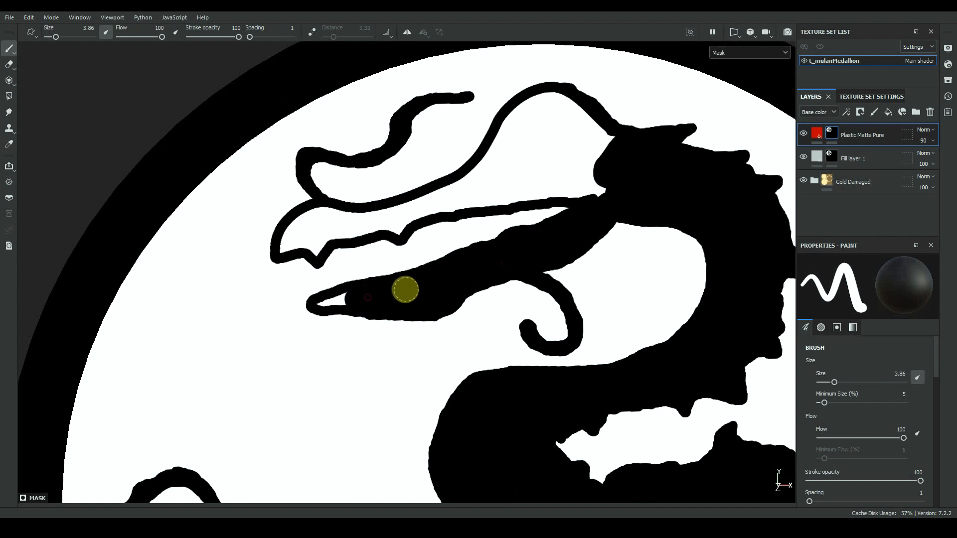
# - Fill the lower jaw's tip, the snout and the forehead with black, using a smaller brush of size 2.39
pyautogui.keyDown('ctrl'); pyautogui.moveTo(404, 289); pyautogui.dragTo(364, 297, button='right'); pyautogui.keyUp('ctrl')
pyautogui.moveTo(347, 303); pyautogui.dragTo(327, 302)
pyautogui.keyDown('alt'); pyautogui.moveTo(340, 235); pyautogui.dragTo(346, 312, button='middle'); pyautogui.keyUp('alt')
pyautogui.keyDown('ctrl'); pyautogui.moveTo(344, 312); pyautogui.dragTo(346, 312, button='right'); pyautogui.keyUp('ctrl')
pyautogui.moveTo(323, 326)
pyautogui.mouseDown()
pyautogui.moveTo(290, 326)
pyautogui.moveTo(307, 314)
pyautogui.moveTo(401, 306)
pyautogui.moveTo(450, 278)
pyautogui.mouseUp()
pyautogui.keyDown('alt'); pyautogui.moveTo(455, 268); pyautogui.dragTo(402, 314, button='middle'); pyautogui.keyUp('alt')
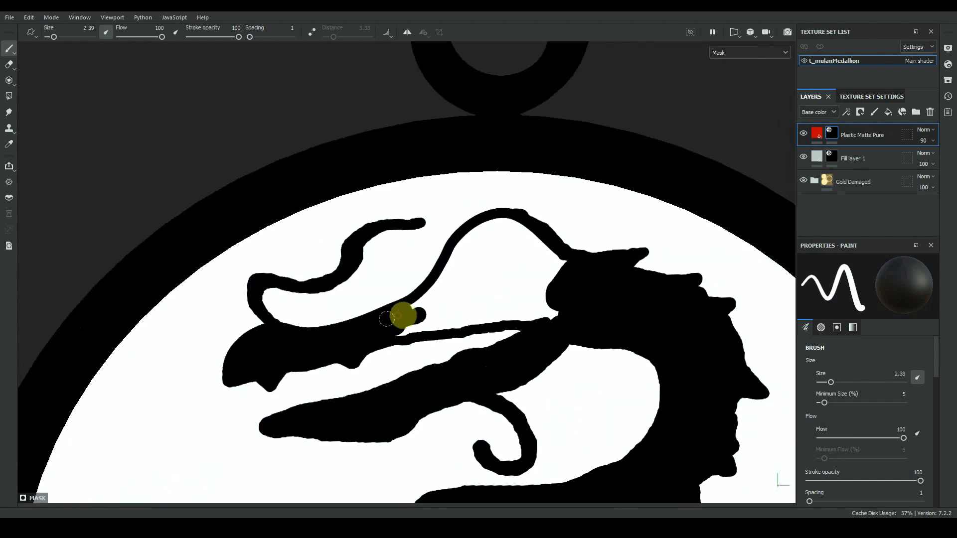
pyautogui.moveTo(401, 314)
pyautogui.mouseDown()
pyautogui.moveTo(551, 312)
pyautogui.moveTo(516, 225)
pyautogui.moveTo(431, 314)
pyautogui.moveTo(503, 254)
pyautogui.moveTo(517, 303)
pyautogui.mouseUp()
# - Return to the full material display and refine the spikes along the lower body with a brush of size 1.08
pyautogui.scroll(-3, 517, 303)
pyautogui.press('m')
pyautogui.scroll(5, 351, 272)
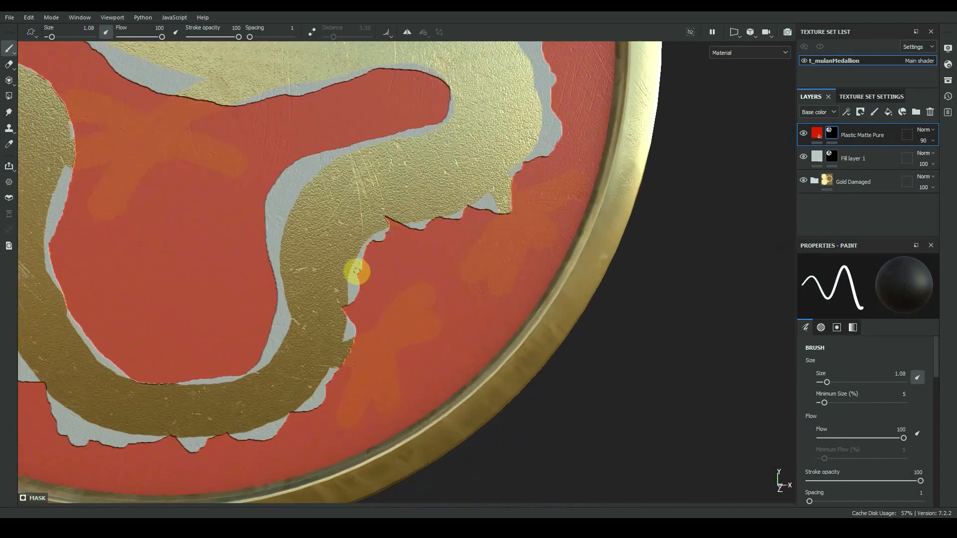
pyautogui.keyDown('alt'); pyautogui.moveTo(362, 309); pyautogui.dragTo(438, 184, button='middle'); pyautogui.keyUp('alt')
pyautogui.keyDown('alt'); pyautogui.moveTo(438, 218); pyautogui.dragTo(583, 340, button='middle'); pyautogui.keyUp('alt')
pyautogui.keyDown('alt'); pyautogui.moveTo(379, 142); pyautogui.dragTo(400, 246, button='middle'); pyautogui.keyUp('alt')
pyautogui.moveTo(396, 218); pyautogui.dragTo(406, 233)
# - Paint a red almond-shaped eye into the dragon's head and trim its edges
pyautogui.keyDown('alt'); pyautogui.moveTo(419, 294); pyautogui.dragTo(209, 241, button='right'); pyautogui.keyUp('alt')
pyautogui.keyDown('alt'); pyautogui.moveTo(598, 224); pyautogui.dragTo(391, 295, button='middle'); pyautogui.keyUp('alt')
pyautogui.keyDown('alt'); pyautogui.moveTo(356, 130); pyautogui.dragTo(385, 256, button='middle'); pyautogui.keyUp('alt')
pyautogui.keyDown('alt'); pyautogui.moveTo(385, 256); pyautogui.dragTo(469, 234, button='right'); pyautogui.keyUp('alt')
pyautogui.moveTo(407, 187)
pyautogui.keyDown('alt'); pyautogui.mouseDown(button='middle')
pyautogui.moveTo(432, 344)
pyautogui.moveTo(461, 431)
pyautogui.mouseUp(button='middle'); pyautogui.keyUp('alt')
pyautogui.press('x')
pyautogui.moveTo(391, 216); pyautogui.dragTo(434, 201)
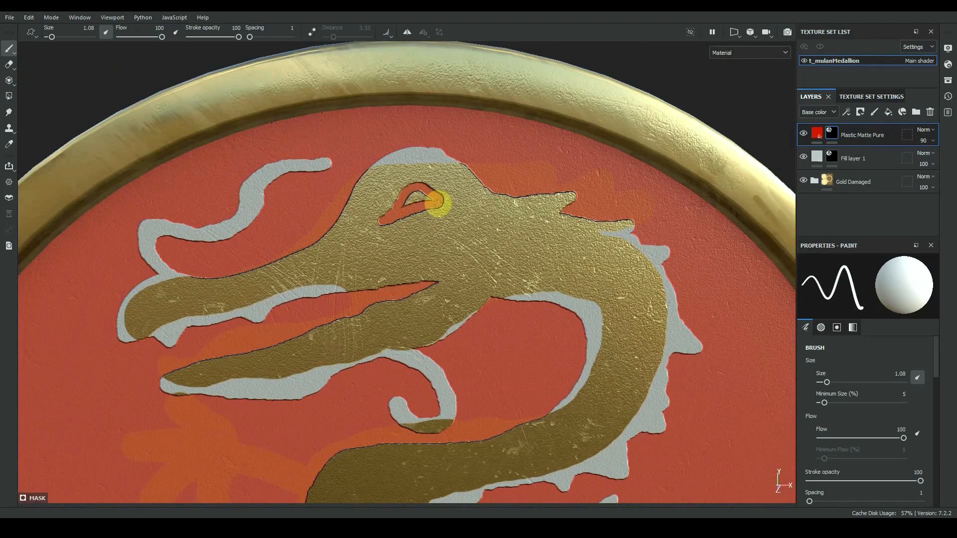
pyautogui.press('x')
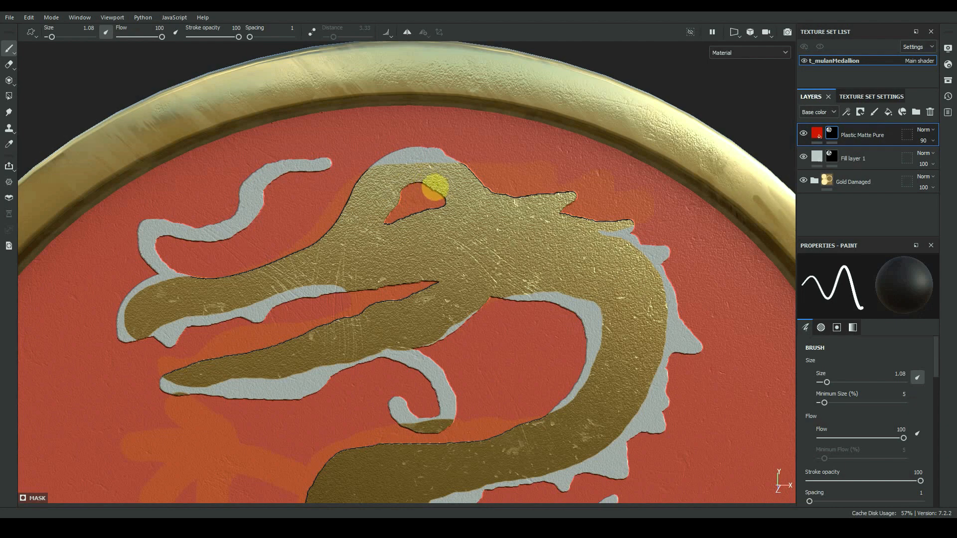
# - Paint a thin leg with a clawed foot below the right-hand bend and join it to the body
pyautogui.keyDown('alt'); pyautogui.moveTo(450, 205); pyautogui.dragTo(418, 248); pyautogui.keyUp('alt')
pyautogui.keyDown('alt'); pyautogui.moveTo(516, 227); pyautogui.dragTo(440, 199, button='middle'); pyautogui.keyUp('alt')
pyautogui.keyDown('alt'); pyautogui.moveTo(440, 233); pyautogui.dragTo(367, 246, button='right'); pyautogui.keyUp('alt')
pyautogui.keyDown('alt'); pyautogui.moveTo(414, 302); pyautogui.dragTo(418, 268); pyautogui.keyUp('alt')
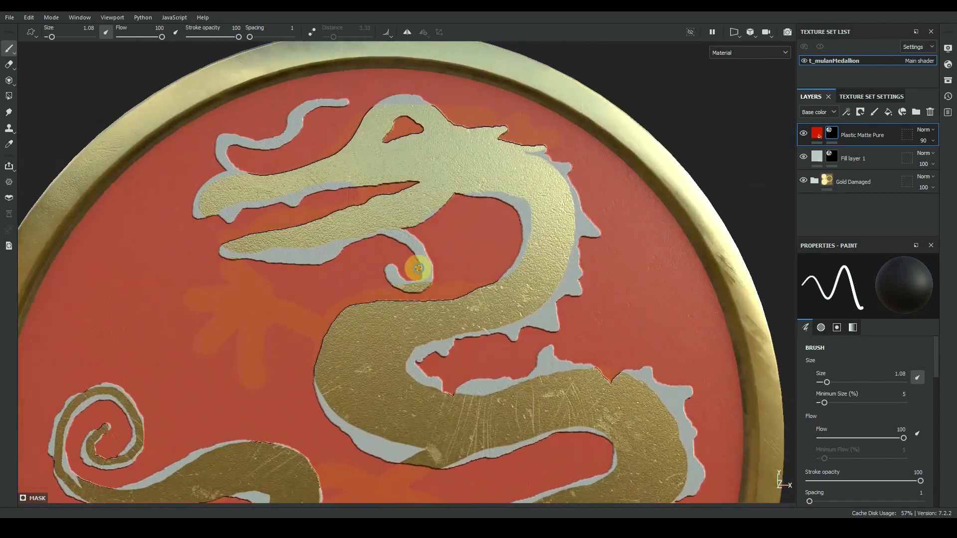
pyautogui.keyDown('alt'); pyautogui.moveTo(419, 268); pyautogui.dragTo(394, 319, button='right'); pyautogui.keyUp('alt')
pyautogui.keyDown('alt'); pyautogui.moveTo(419, 369); pyautogui.dragTo(324, 248, button='middle'); pyautogui.keyUp('alt')
pyautogui.keyDown('alt'); pyautogui.moveTo(324, 247); pyautogui.dragTo(368, 250, button='right'); pyautogui.keyUp('alt')
pyautogui.keyDown('alt'); pyautogui.moveTo(449, 309); pyautogui.dragTo(371, 254, button='middle'); pyautogui.keyUp('alt')
pyautogui.keyDown('alt'); pyautogui.moveTo(407, 249); pyautogui.dragTo(409, 273); pyautogui.keyUp('alt')
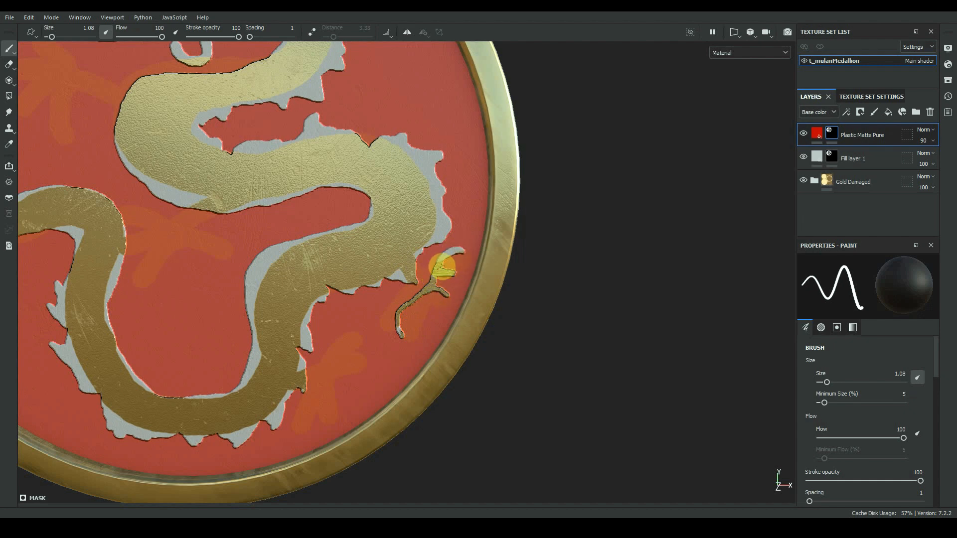
pyautogui.moveTo(442, 267)
pyautogui.keyDown('alt'); pyautogui.mouseDown()
pyautogui.moveTo(429, 273)
pyautogui.moveTo(434, 285)
pyautogui.mouseUp(); pyautogui.keyUp('alt')
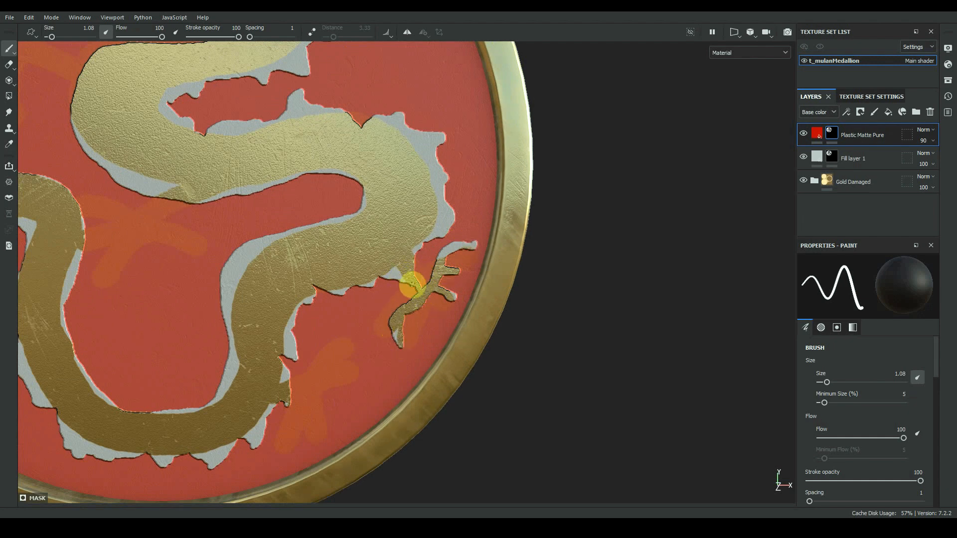
pyautogui.moveTo(408, 282)
pyautogui.keyDown('alt'); pyautogui.mouseDown()
pyautogui.moveTo(432, 376)
pyautogui.moveTo(390, 350)
pyautogui.moveTo(370, 352)
pyautogui.moveTo(372, 382)
pyautogui.mouseUp(); pyautogui.keyUp('alt')
# - Reshape the toes of the foot at the right-hand bend by painting red over them and redrawing shorter claws in black
pyautogui.press('x')
pyautogui.press('x')
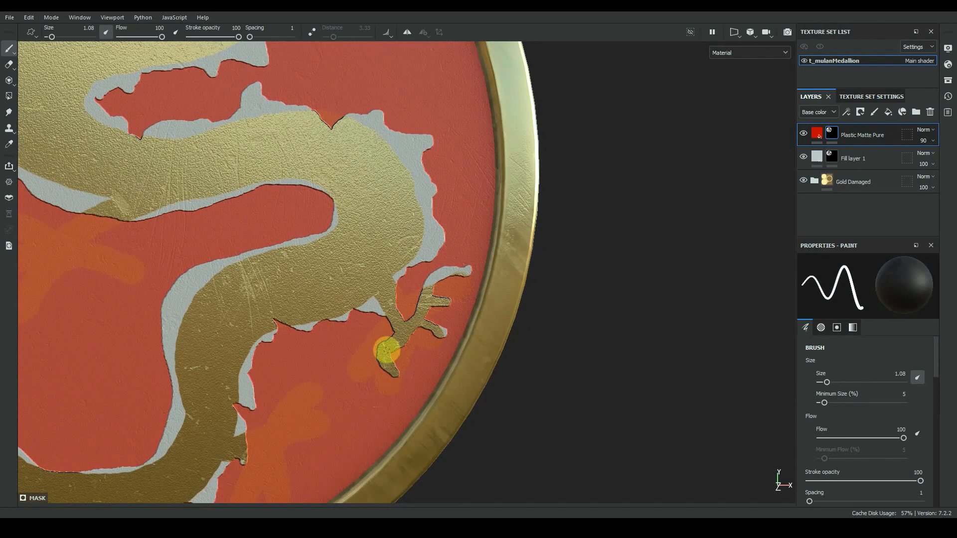
pyautogui.press('x')
pyautogui.press('x')
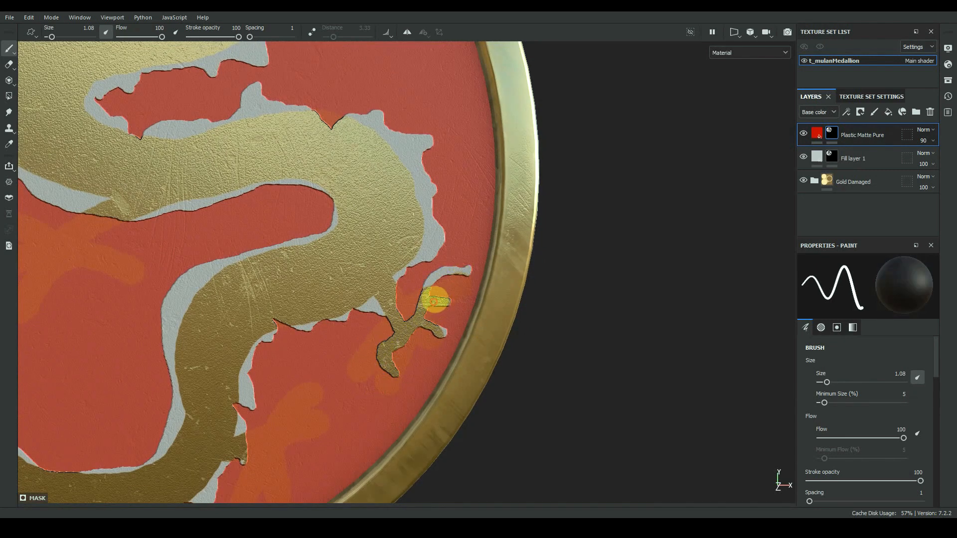
pyautogui.press('x')
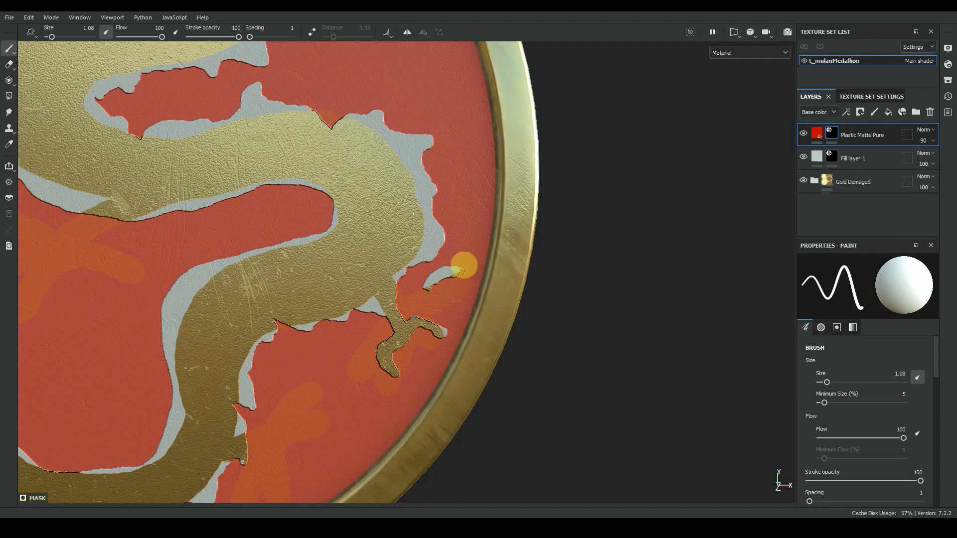
pyautogui.press('x')
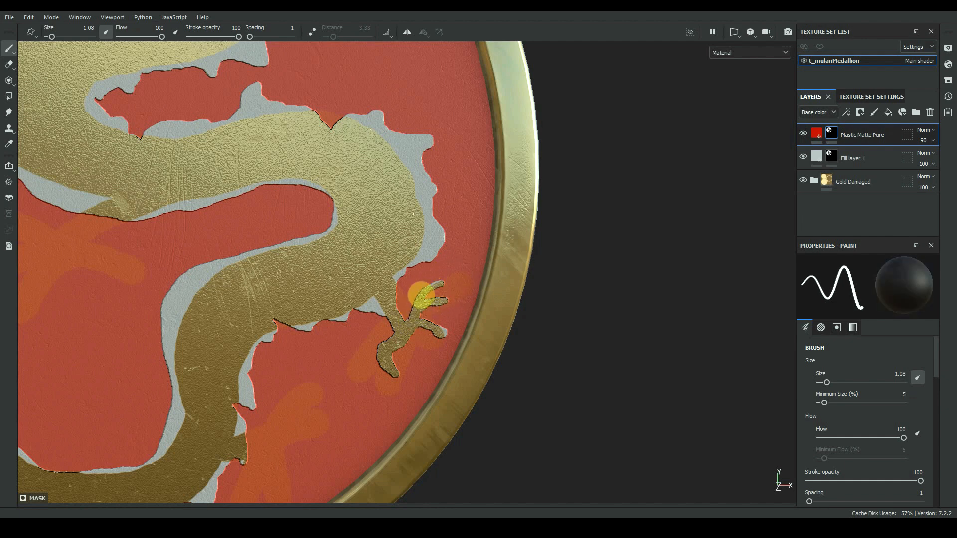
pyautogui.keyDown('alt'); pyautogui.moveTo(504, 288); pyautogui.dragTo(185, 414, button='right'); pyautogui.keyUp('alt')
pyautogui.keyDown('alt'); pyautogui.moveTo(186, 414); pyautogui.dragTo(162, 355, button='middle'); pyautogui.keyUp('alt')
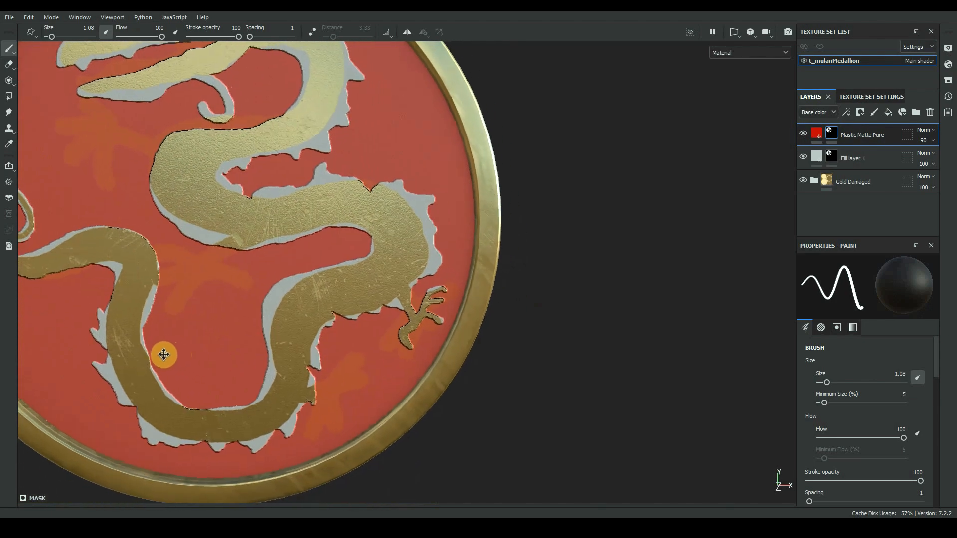
pyautogui.keyDown('alt'); pyautogui.moveTo(162, 354); pyautogui.dragTo(184, 372, button='right'); pyautogui.keyUp('alt')
pyautogui.keyDown('alt'); pyautogui.moveTo(184, 371); pyautogui.dragTo(172, 329, button='middle'); pyautogui.keyUp('alt')
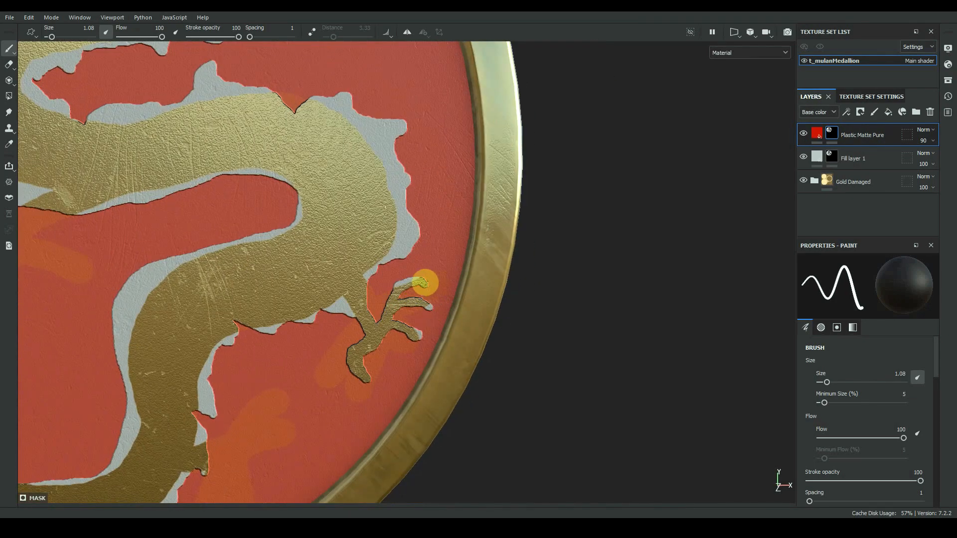
# - Paint a second clawed foot beside the lower right part of the dragon's body
pyautogui.keyDown('alt'); pyautogui.moveTo(425, 282); pyautogui.dragTo(220, 373, button='right'); pyautogui.keyUp('alt')
pyautogui.keyDown('alt'); pyautogui.moveTo(220, 372); pyautogui.dragTo(304, 257, button='middle'); pyautogui.keyUp('alt')
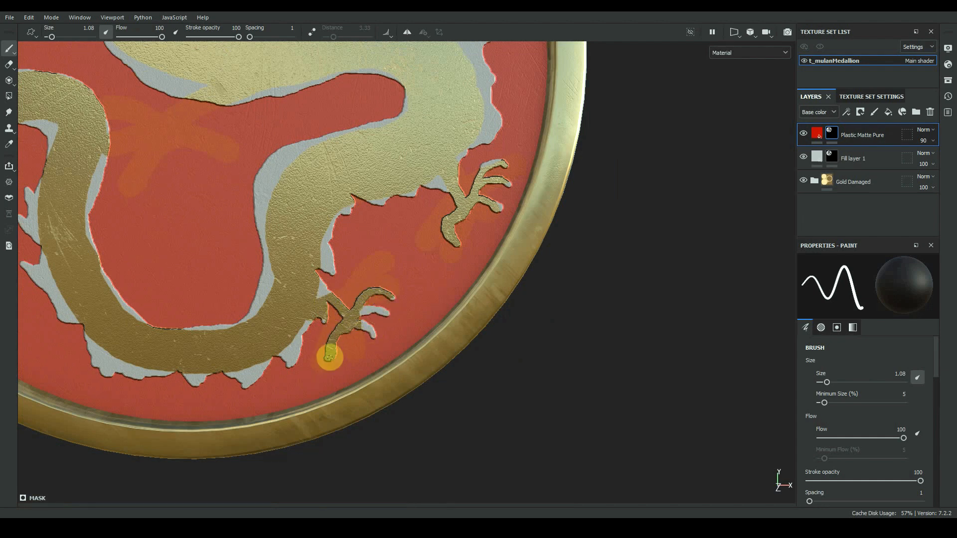
pyautogui.keyDown('alt'); pyautogui.moveTo(370, 326); pyautogui.dragTo(266, 277, button='right'); pyautogui.keyUp('alt')
pyautogui.keyDown('alt'); pyautogui.moveTo(267, 277); pyautogui.dragTo(284, 339, button='middle'); pyautogui.keyUp('alt')
# - Paint a third clawed foot with spread toes below the dragon's middle body bend, joined to the body by a short leg
pyautogui.keyDown('alt'); pyautogui.moveTo(312, 304); pyautogui.dragTo(275, 358, button='right'); pyautogui.keyUp('alt')
pyautogui.keyDown('alt'); pyautogui.moveTo(224, 420); pyautogui.dragTo(256, 405, button='middle'); pyautogui.keyUp('alt')
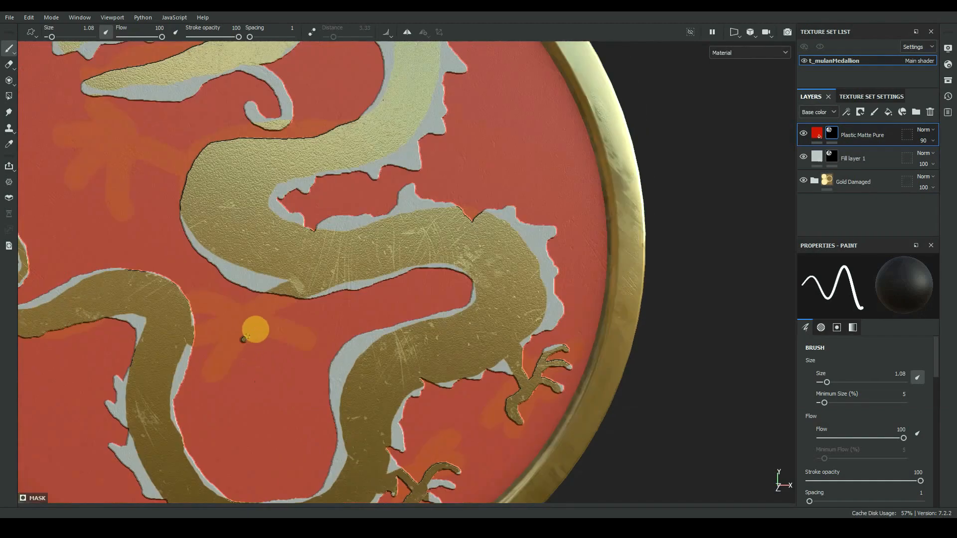
pyautogui.keyDown('alt'); pyautogui.moveTo(252, 299); pyautogui.dragTo(267, 325, button='middle'); pyautogui.keyUp('alt')
pyautogui.keyDown('alt'); pyautogui.moveTo(267, 326); pyautogui.dragTo(274, 327, button='right'); pyautogui.keyUp('alt')
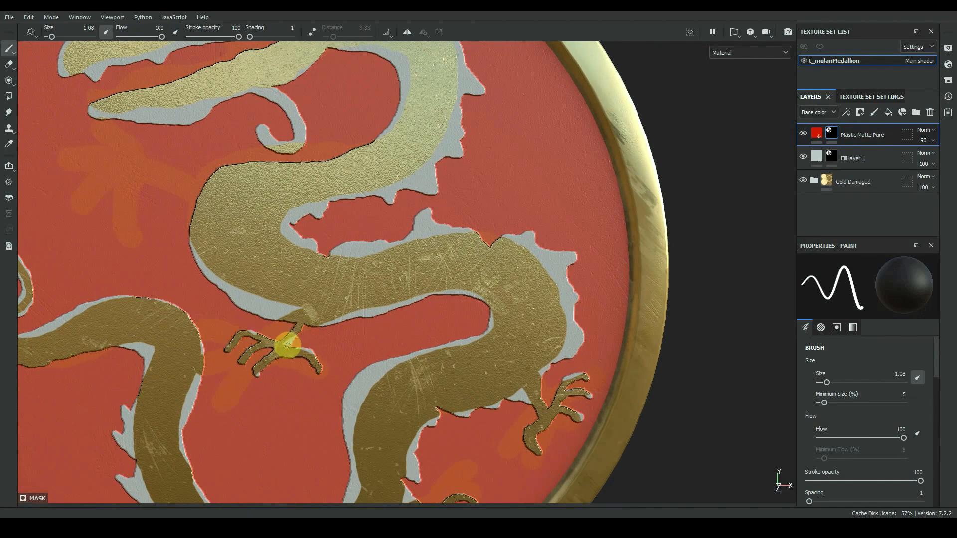
pyautogui.keyDown('alt'); pyautogui.moveTo(283, 345); pyautogui.dragTo(287, 276, button='right'); pyautogui.keyUp('alt')
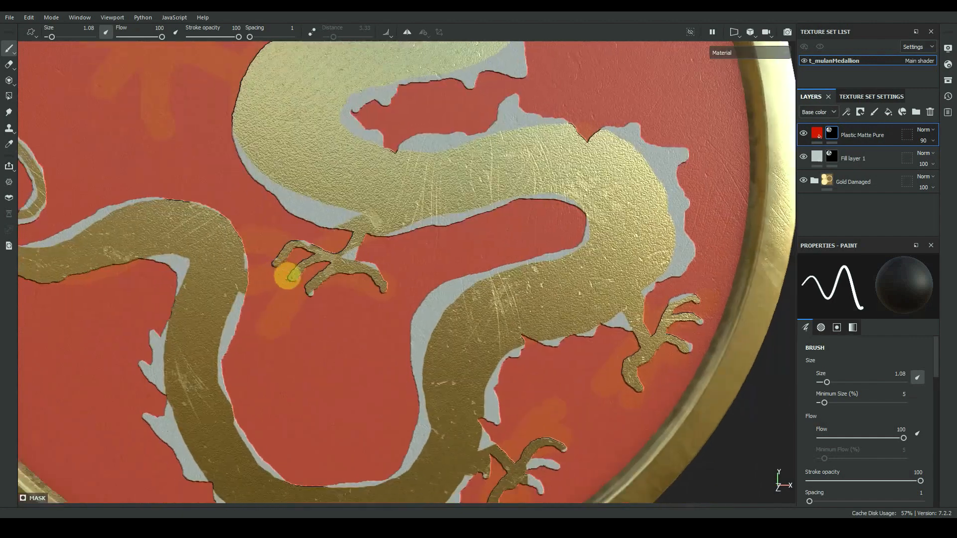
pyautogui.keyDown('alt'); pyautogui.moveTo(269, 270); pyautogui.dragTo(301, 286, button='middle'); pyautogui.keyUp('alt')
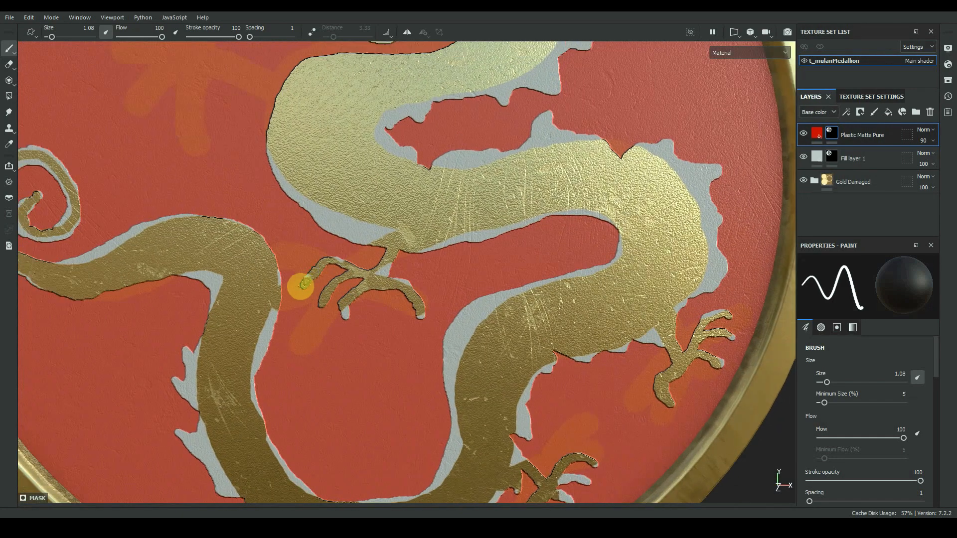
# - Paint a fourth clawed foot with a rear claw to the left of the dragon's upper body bend
pyautogui.keyDown('alt'); pyautogui.moveTo(301, 286); pyautogui.dragTo(260, 287, button='right'); pyautogui.keyUp('alt')
pyautogui.keyDown('alt'); pyautogui.moveTo(259, 287); pyautogui.dragTo(299, 391, button='middle'); pyautogui.keyUp('alt')
pyautogui.moveTo(312, 274)
pyautogui.keyDown('alt'); pyautogui.mouseDown(button='middle')
pyautogui.moveTo(353, 187)
pyautogui.moveTo(333, 279)
pyautogui.mouseUp(button='middle'); pyautogui.keyUp('alt')
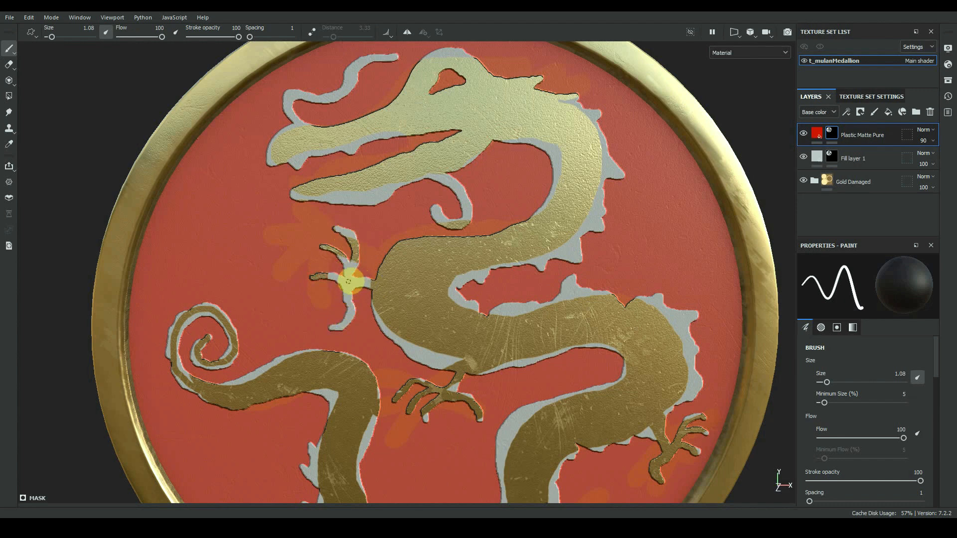
pyautogui.keyDown('alt'); pyautogui.moveTo(360, 316); pyautogui.dragTo(374, 240, button='middle'); pyautogui.keyUp('alt')
pyautogui.moveTo(348, 248)
pyautogui.keyDown('alt'); pyautogui.mouseDown(button='right')
pyautogui.moveTo(393, 239)
pyautogui.moveTo(305, 351)
pyautogui.mouseUp(button='right'); pyautogui.keyUp('alt')
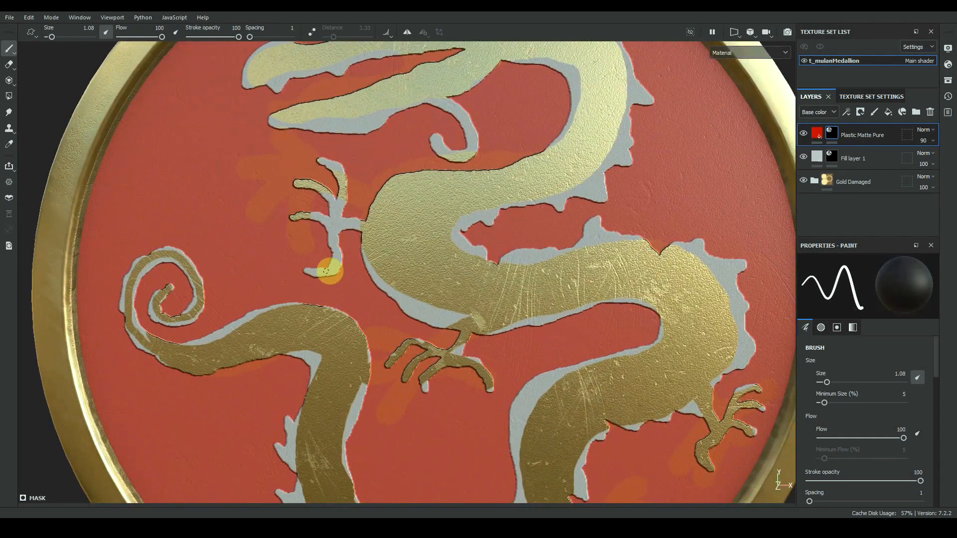
# - Delete Fill layer 1 and set the opacity of the Plastic Matte Pure layer to 100
pyautogui.keyDown('alt'); pyautogui.moveTo(332, 249); pyautogui.dragTo(203, 363, button='right'); pyautogui.keyUp('alt')
pyautogui.keyDown('alt'); pyautogui.moveTo(203, 363); pyautogui.dragTo(175, 366, button='middle'); pyautogui.keyUp('alt')
pyautogui.click(882, 159)
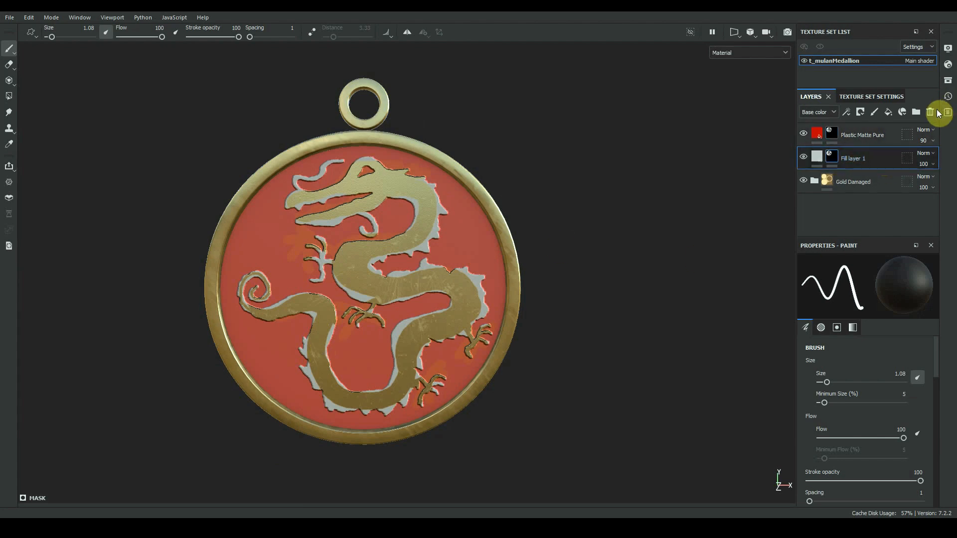
pyautogui.click(938, 113)
pyautogui.click(861, 132)
# - Thicken the legs and claws of the dragon's middle and right-hand feet
pyautogui.moveTo(487, 305)
pyautogui.keyDown('alt'); pyautogui.mouseDown(button='right')
pyautogui.moveTo(413, 397)
pyautogui.moveTo(306, 253)
pyautogui.mouseUp(button='right'); pyautogui.keyUp('alt')
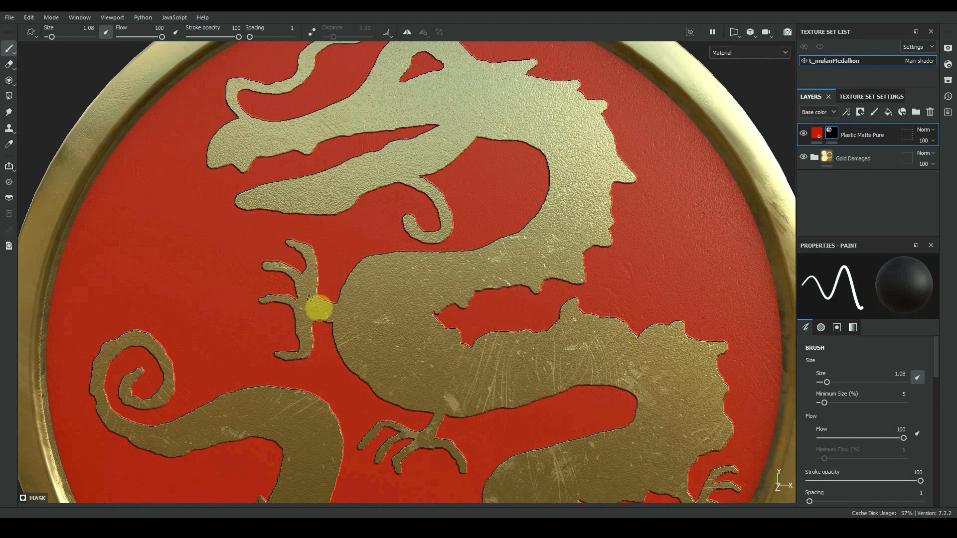
pyautogui.keyDown('alt'); pyautogui.moveTo(408, 454); pyautogui.dragTo(361, 328, button='middle'); pyautogui.keyUp('alt')
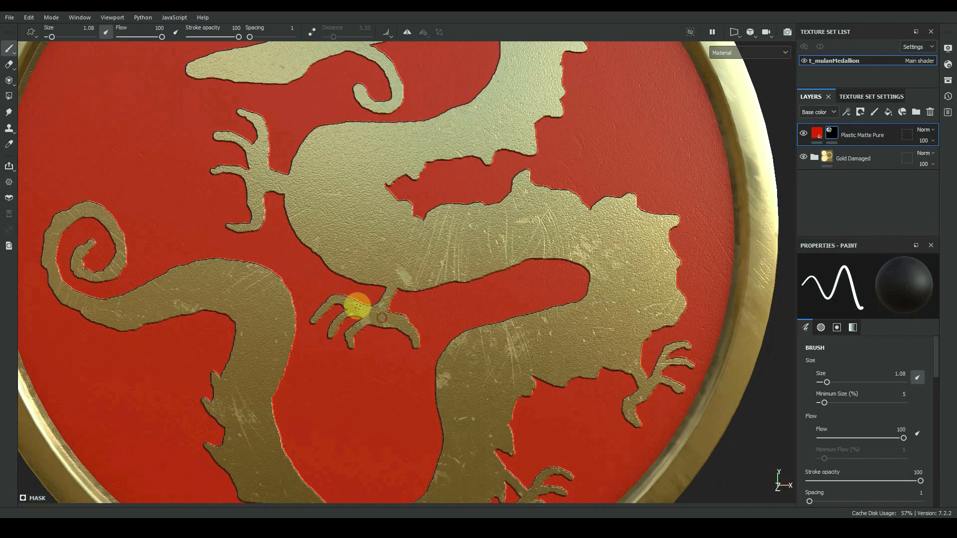
pyautogui.keyDown('alt'); pyautogui.moveTo(392, 319); pyautogui.dragTo(492, 337); pyautogui.keyUp('alt')
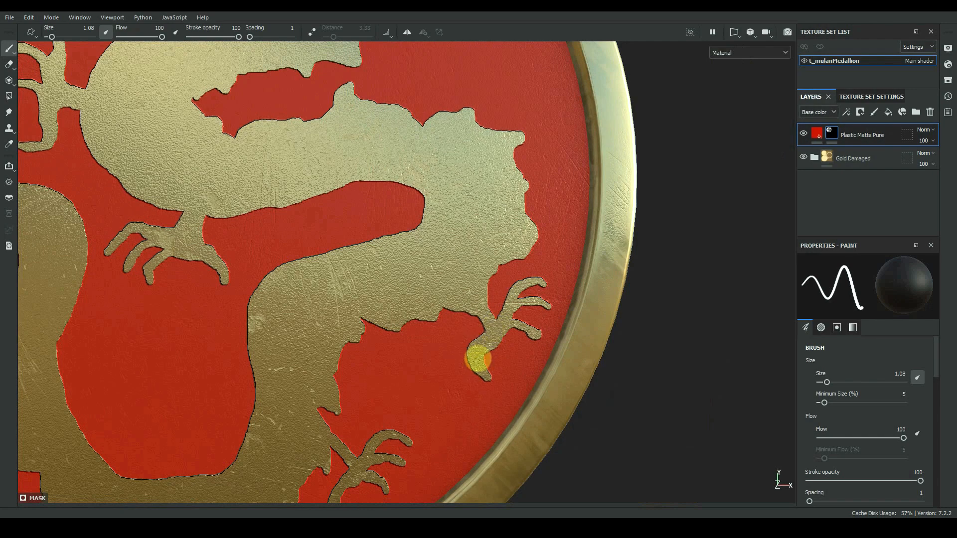
pyautogui.keyDown('alt'); pyautogui.moveTo(463, 353); pyautogui.dragTo(522, 208, button='middle'); pyautogui.keyUp('alt')
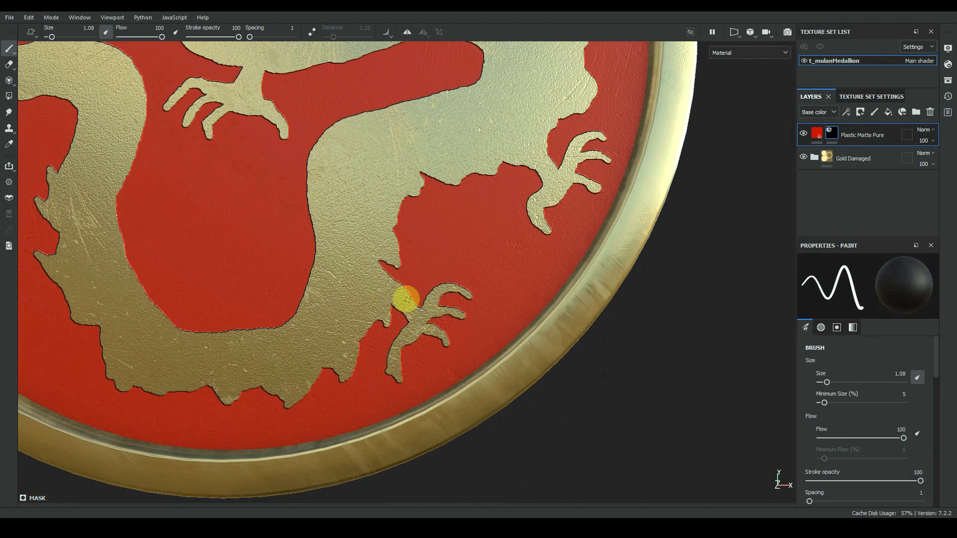
pyautogui.moveTo(406, 305)
pyautogui.keyDown('alt'); pyautogui.mouseDown(button='middle')
pyautogui.moveTo(405, 315)
pyautogui.moveTo(416, 303)
pyautogui.mouseUp(button='middle'); pyautogui.keyUp('alt')
# - Reshape the left-hand foot's leg where it meets the body, trimming its edge with a short red stroke
pyautogui.moveTo(469, 308)
pyautogui.keyDown('alt'); pyautogui.mouseDown(button='right')
pyautogui.moveTo(275, 347)
pyautogui.moveTo(239, 343)
pyautogui.mouseUp(button='right'); pyautogui.keyUp('alt')
pyautogui.moveTo(381, 230)
pyautogui.keyDown('alt'); pyautogui.mouseDown(button='middle')
pyautogui.moveTo(408, 319)
pyautogui.moveTo(402, 344)
pyautogui.mouseUp(button='middle'); pyautogui.keyUp('alt')
pyautogui.keyDown('alt'); pyautogui.moveTo(401, 344); pyautogui.dragTo(498, 319, button='right'); pyautogui.keyUp('alt')
pyautogui.keyDown('alt'); pyautogui.moveTo(299, 224); pyautogui.dragTo(404, 307, button='middle'); pyautogui.keyUp('alt')
pyautogui.press('x')
pyautogui.moveTo(326, 288); pyautogui.dragTo(323, 300)
pyautogui.press('x')
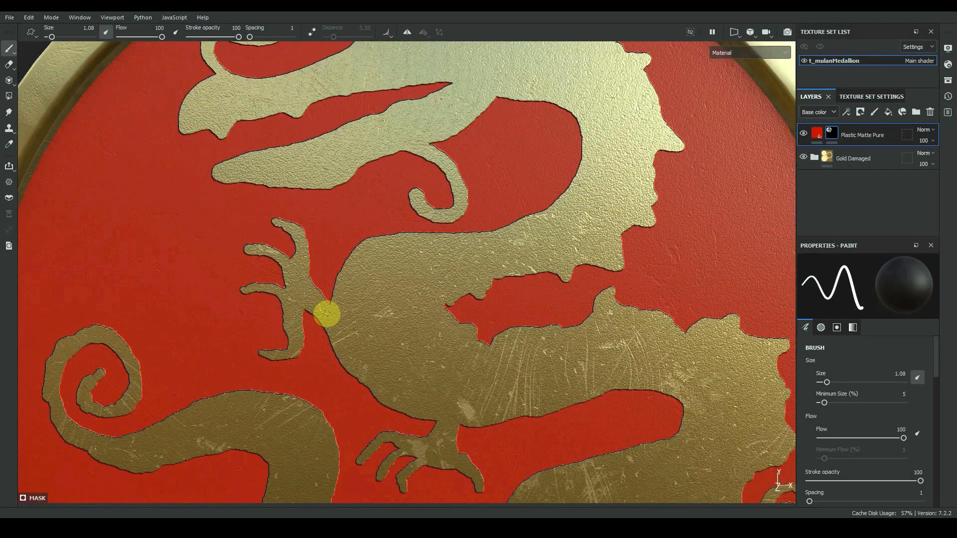
pyautogui.keyDown('alt'); pyautogui.moveTo(445, 424); pyautogui.dragTo(349, 317, button='middle'); pyautogui.keyUp('alt')
pyautogui.keyDown('alt'); pyautogui.moveTo(363, 320); pyautogui.dragTo(294, 304, button='right'); pyautogui.keyUp('alt')
pyautogui.moveTo(294, 304)
pyautogui.keyDown('alt'); pyautogui.mouseDown(button='middle')
pyautogui.moveTo(301, 288)
pyautogui.moveTo(259, 179)
pyautogui.mouseUp(button='middle'); pyautogui.keyUp('alt')
pyautogui.moveTo(408, 369)
pyautogui.keyDown('alt'); pyautogui.mouseDown(button='right')
pyautogui.moveTo(492, 355)
pyautogui.moveTo(463, 327)
pyautogui.moveTo(354, 343)
pyautogui.mouseUp(button='right'); pyautogui.keyUp('alt')
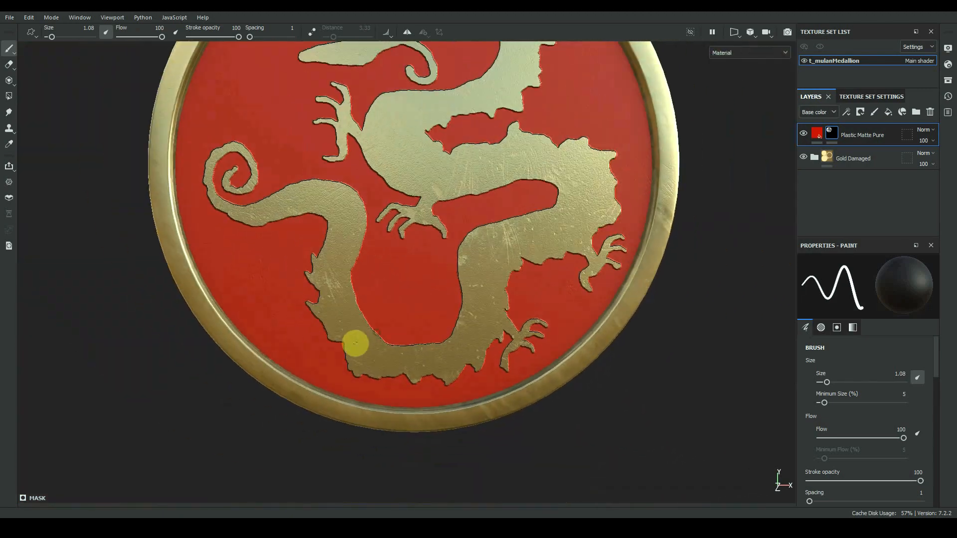
pyautogui.moveTo(439, 307)
pyautogui.keyDown('alt'); pyautogui.mouseDown(button='right')
pyautogui.moveTo(407, 344)
pyautogui.moveTo(361, 331)
pyautogui.mouseUp(button='right'); pyautogui.keyUp('alt')
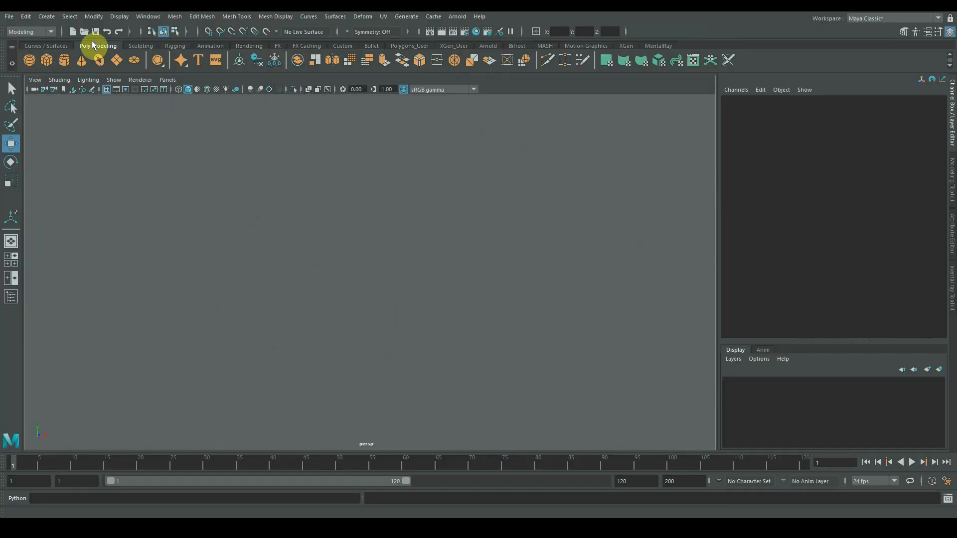
# - In Maya, create a polygon cylinder rotated 90° in X, scaled about 20.68 × 1 × 19.3, with 66 axis subdivisions
pyautogui.click(63, 59)
pyautogui.moveTo(396, 280); pyautogui.dragTo(375, 314)
pyautogui.press('e')
pyautogui.press('r')
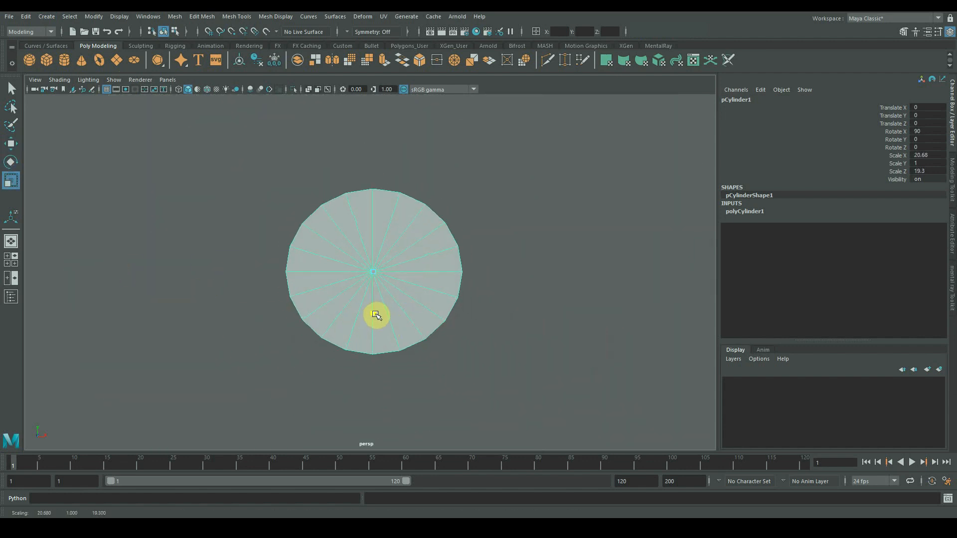
pyautogui.click(736, 212)
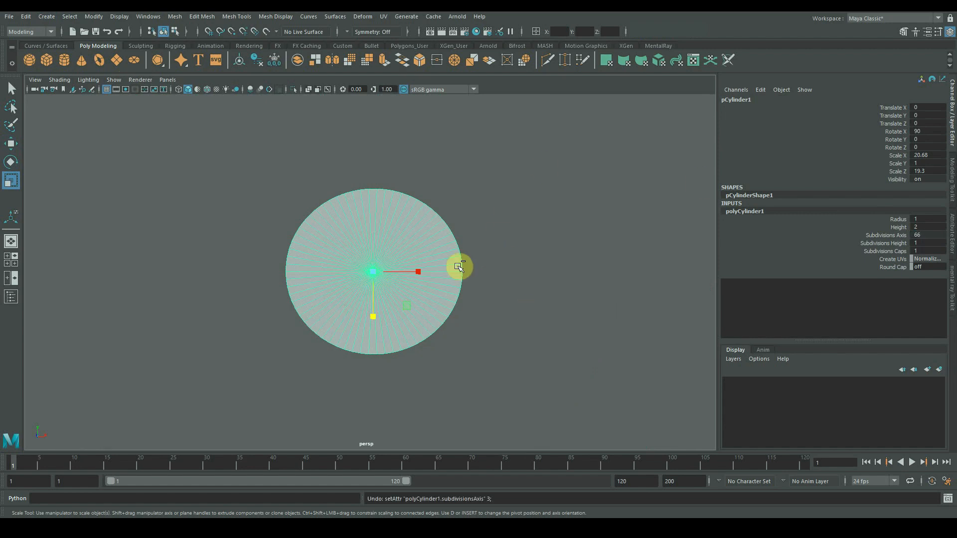
pyautogui.click(262, 393)
# - Delete all faces in the lower half of the cylinder in the front view
pyautogui.press('space')
pyautogui.press('space')
pyautogui.scroll(-6, 376, 334)
pyautogui.click(374, 334)
pyautogui.keyDown('alt'); pyautogui.moveTo(361, 336); pyautogui.dragTo(347, 287, button='middle'); pyautogui.keyUp('alt')
pyautogui.moveTo(327, 265); pyautogui.dragTo(329, 300, button='right')
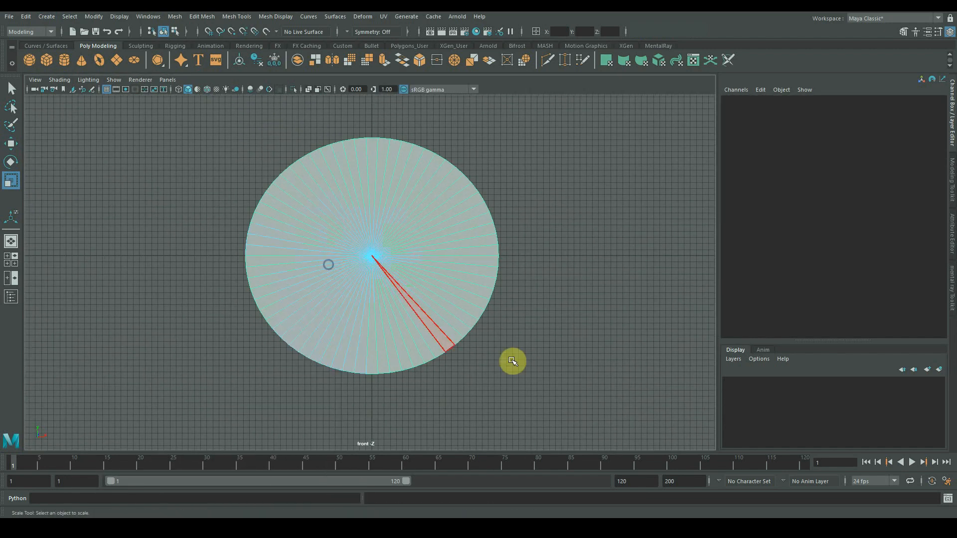
pyautogui.moveTo(550, 404); pyautogui.dragTo(203, 263)
pyautogui.press('Delete')
# - Delete the flat cap faces of the half disc, leaving only its curved rim strip
pyautogui.scroll(3, 330, 284)
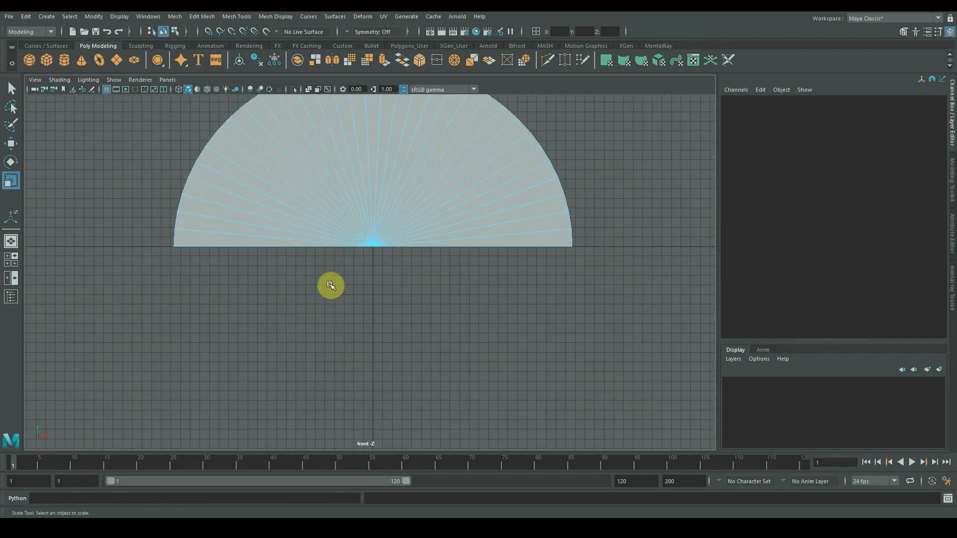
pyautogui.keyDown('alt'); pyautogui.moveTo(331, 284); pyautogui.dragTo(331, 351, button='middle'); pyautogui.keyUp('alt')
pyautogui.moveTo(314, 341); pyautogui.dragTo(405, 285)
pyautogui.press('Delete')
# - Extrude all faces of the rim strip with a local Z translation of about 2.828 to form a thick arch
pyautogui.doubleClick(271, 151)
pyautogui.hotkey('ctrl', 'e')
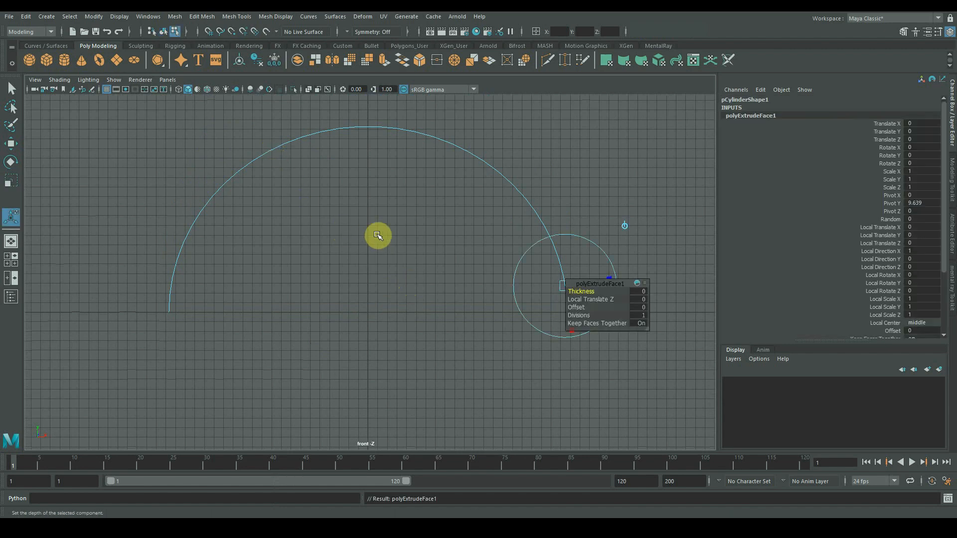
pyautogui.keyDown('alt'); pyautogui.moveTo(473, 241); pyautogui.dragTo(455, 273, button='middle'); pyautogui.keyUp('alt')
pyautogui.keyDown('alt'); pyautogui.moveTo(455, 273); pyautogui.dragTo(316, 274, button='right'); pyautogui.keyUp('alt')
pyautogui.moveTo(555, 309); pyautogui.dragTo(577, 305)
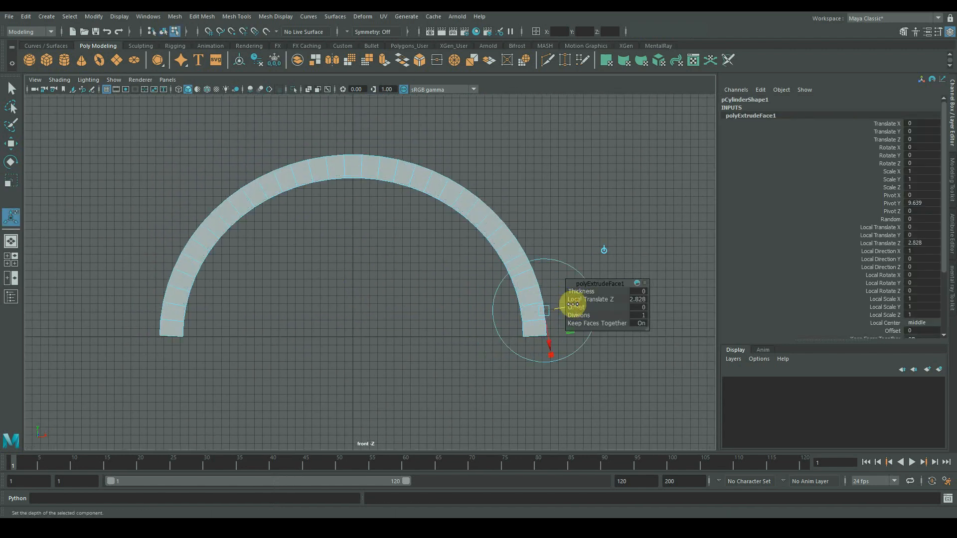
# - Align the bottom end vertices on both sides of the arch to one horizontal line by scaling them vertically
pyautogui.moveTo(172, 308); pyautogui.dragTo(131, 239, button='right')
pyautogui.moveTo(151, 327); pyautogui.dragTo(578, 398)
pyautogui.press('r')
pyautogui.moveTo(356, 377); pyautogui.dragTo(358, 335)
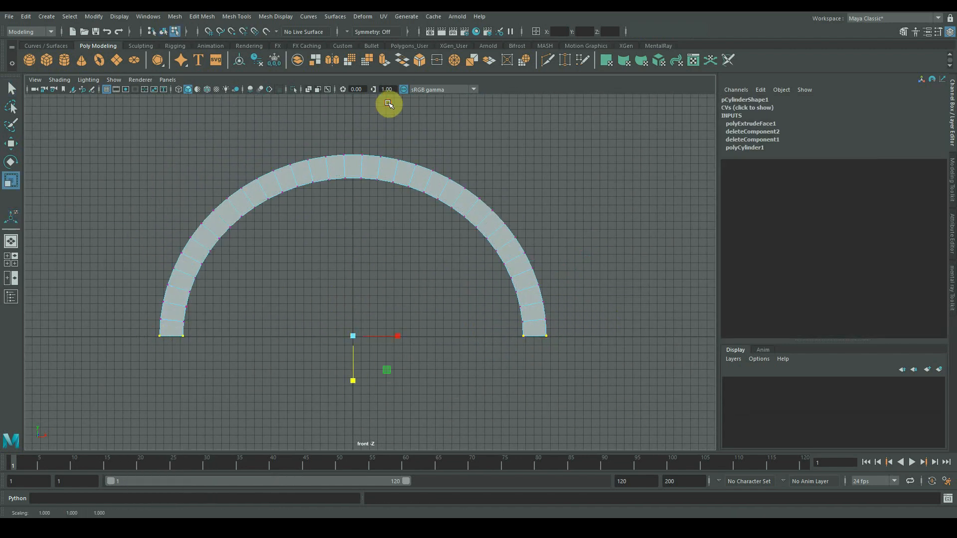
pyautogui.click(389, 105)
# - Select every second face along the inner side of the arch
pyautogui.keyDown('alt'); pyautogui.moveTo(353, 197); pyautogui.dragTo(378, 275, button='middle'); pyautogui.keyUp('alt')
pyautogui.moveTo(378, 272); pyautogui.dragTo(377, 302, button='right')
pyautogui.press('space')
pyautogui.press('space')
pyautogui.keyDown('alt'); pyautogui.moveTo(359, 248); pyautogui.dragTo(357, 192); pyautogui.keyUp('alt')
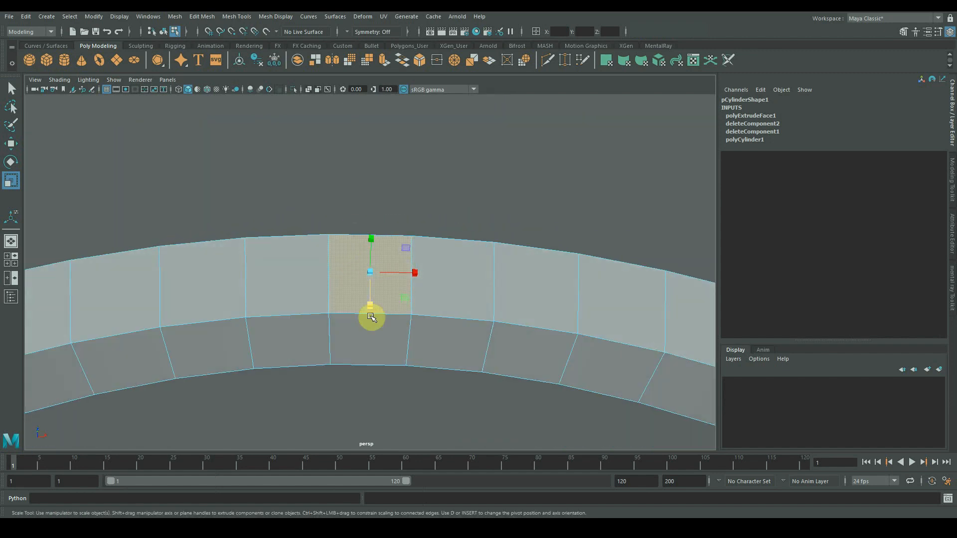
pyautogui.click(371, 323)
pyautogui.keyDown('alt'); pyautogui.moveTo(371, 327); pyautogui.dragTo(342, 344, button='right'); pyautogui.keyUp('alt')
pyautogui.keyDown('shift'); pyautogui.click(306, 306); pyautogui.keyUp('shift')
pyautogui.keyDown('shift'); pyautogui.click(242, 316); pyautogui.keyUp('shift')
pyautogui.keyDown('shift'); pyautogui.click(181, 336); pyautogui.keyUp('shift')
pyautogui.keyDown('shift'); pyautogui.click(120, 362); pyautogui.keyUp('shift')
pyautogui.keyDown('alt'); pyautogui.moveTo(151, 334); pyautogui.dragTo(344, 239, button='middle'); pyautogui.keyUp('alt')
pyautogui.keyDown('alt'); pyautogui.moveTo(344, 240); pyautogui.dragTo(414, 304); pyautogui.keyUp('alt')
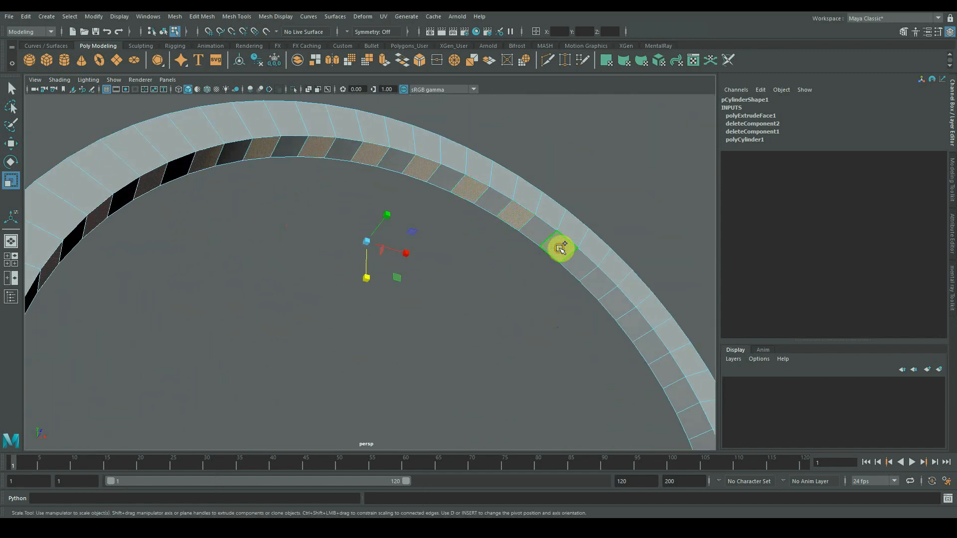
pyautogui.keyDown('shift'); pyautogui.click(599, 284); pyautogui.keyUp('shift')
pyautogui.keyDown('alt'); pyautogui.moveTo(623, 313); pyautogui.dragTo(490, 216, button='middle'); pyautogui.keyUp('alt')
pyautogui.keyDown('alt'); pyautogui.moveTo(547, 309); pyautogui.dragTo(411, 291); pyautogui.keyUp('alt')
pyautogui.keyDown('alt'); pyautogui.moveTo(411, 291); pyautogui.dragTo(519, 287, button='right'); pyautogui.keyUp('alt')
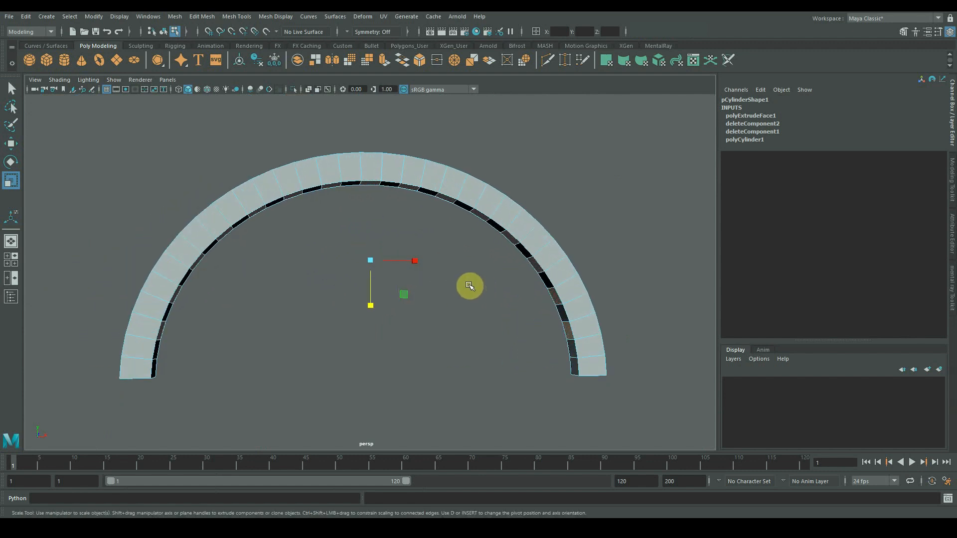
# - Extrude the selected inner faces and move them down to form short vertical bars
pyautogui.hotkey('ctrl', 'e')
pyautogui.keyDown('alt'); pyautogui.moveTo(417, 308); pyautogui.dragTo(437, 250); pyautogui.keyUp('alt')
pyautogui.hotkey('ctrl', 'e')
pyautogui.press('w')
pyautogui.moveTo(309, 184); pyautogui.dragTo(280, 248)
pyautogui.click(374, 331)
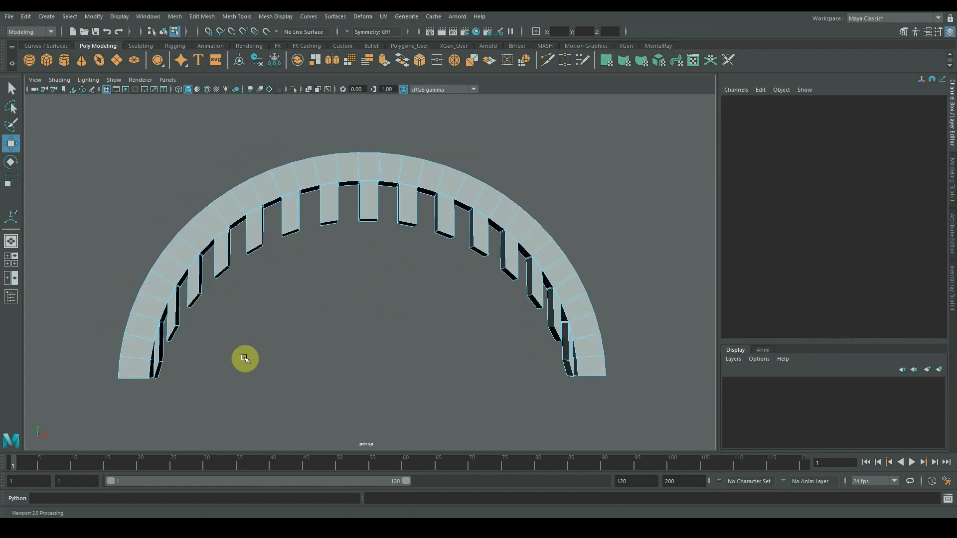
# - Turn on Object X symmetry and select the lower end vertices of the bars together with the arch's base vertices
pyautogui.press('space')
pyautogui.press('space')
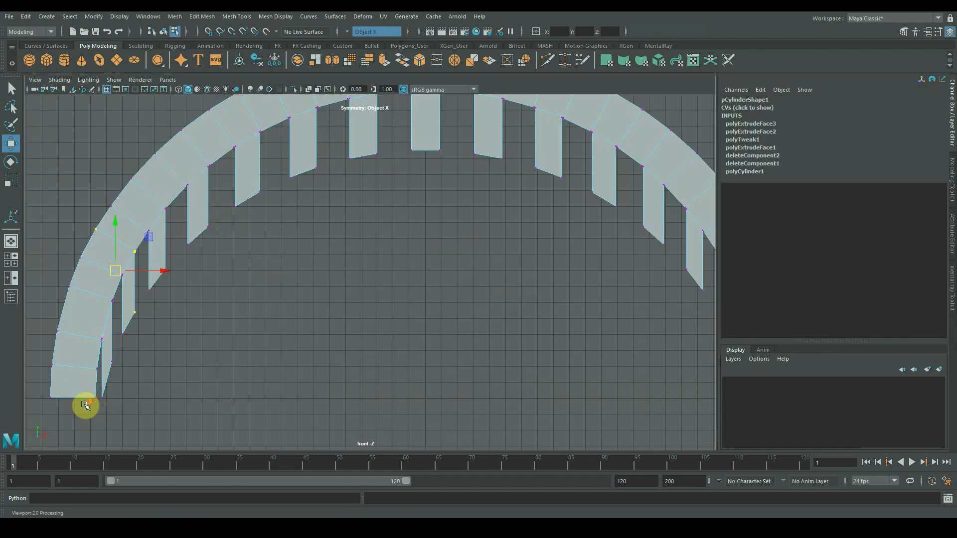
pyautogui.scroll(-2, 162, 354)
pyautogui.moveTo(162, 354); pyautogui.dragTo(112, 381)
pyautogui.scroll(4, 189, 386)
pyautogui.keyDown('alt'); pyautogui.moveTo(172, 373); pyautogui.dragTo(296, 363, button='middle'); pyautogui.keyUp('alt')
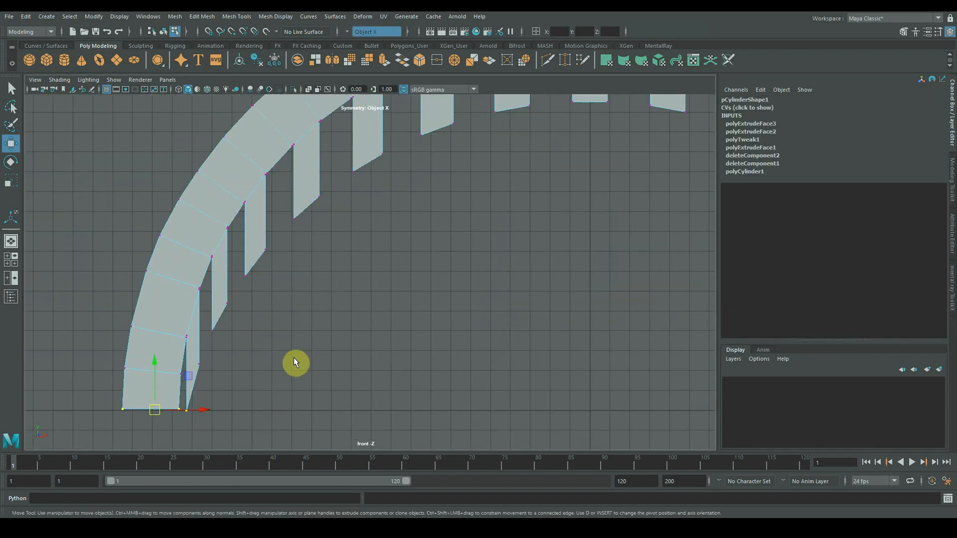
pyautogui.press('q')
pyautogui.keyDown('shift'); pyautogui.click(199, 364); pyautogui.keyUp('shift')
pyautogui.keyDown('shift'); pyautogui.moveTo(271, 275); pyautogui.dragTo(273, 281); pyautogui.keyUp('shift')
pyautogui.keyDown('alt'); pyautogui.moveTo(288, 233); pyautogui.dragTo(250, 337, button='middle'); pyautogui.keyUp('alt')
pyautogui.keyDown('shift'); pyautogui.moveTo(248, 338); pyautogui.dragTo(282, 291); pyautogui.keyUp('shift')
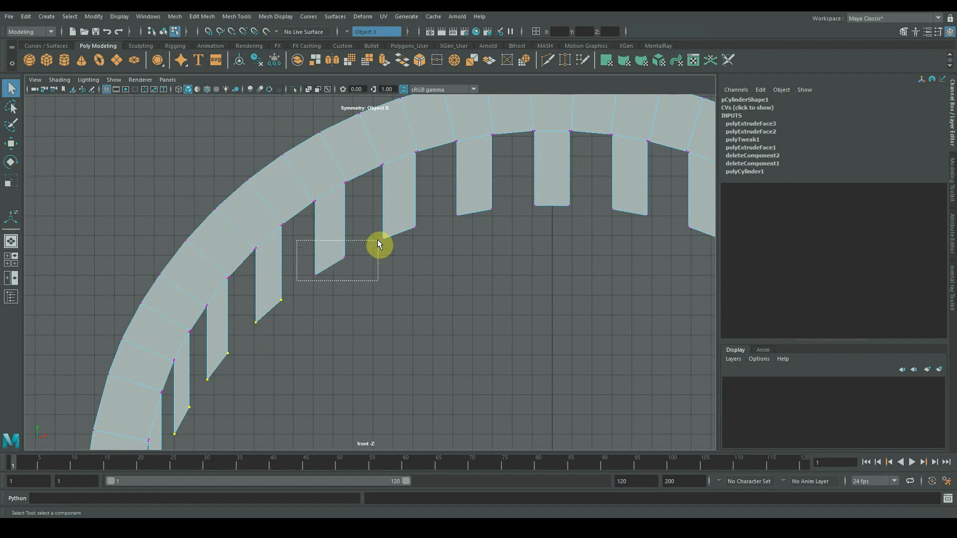
pyautogui.keyDown('shift'); pyautogui.moveTo(481, 211); pyautogui.dragTo(481, 212); pyautogui.keyUp('shift')
# - Flatten the selected vertices to one horizontal line and position them so the bars reach the arch's base
pyautogui.scroll(-6, 474, 230)
pyautogui.press('r')
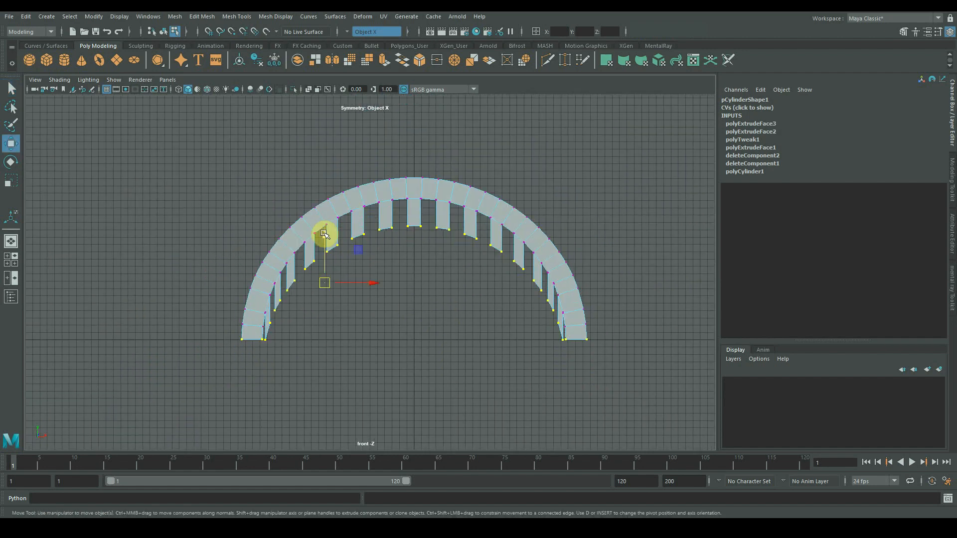
pyautogui.moveTo(323, 231); pyautogui.dragTo(335, 295)
pyautogui.press('w')
pyautogui.moveTo(326, 365); pyautogui.dragTo(331, 307)
pyautogui.moveTo(330, 307); pyautogui.dragTo(332, 290)
pyautogui.hotkey('ctrl', 'z')
pyautogui.scroll(4, 318, 340)
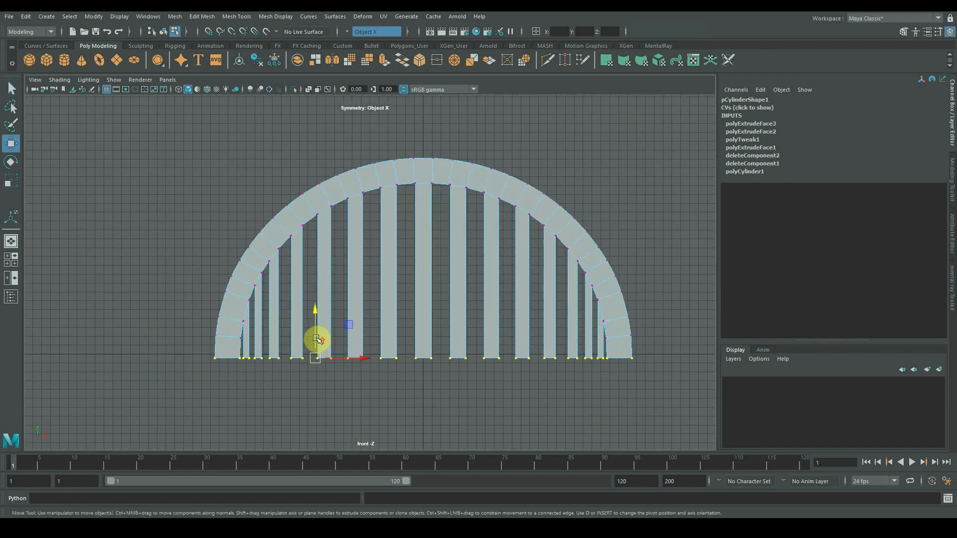
pyautogui.keyDown('alt'); pyautogui.moveTo(289, 360); pyautogui.dragTo(318, 292, button='middle'); pyautogui.keyUp('alt')
pyautogui.scroll(-3, 325, 273)
pyautogui.moveTo(329, 270); pyautogui.dragTo(331, 267)
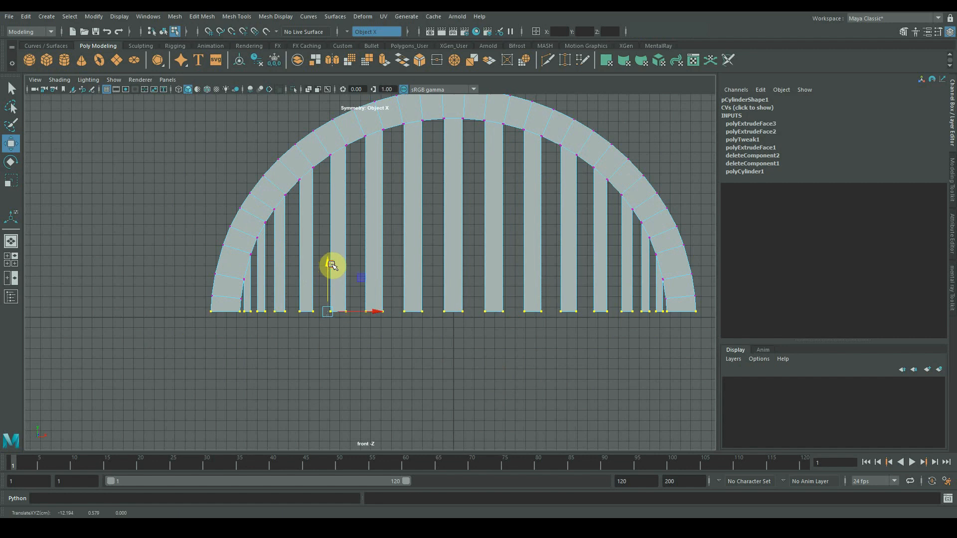
pyautogui.click(225, 388)
# - Return to object mode and thin the whole arch in depth to a Y scale of 0.397
pyautogui.keyDown('alt'); pyautogui.moveTo(471, 322); pyautogui.dragTo(443, 353, button='middle'); pyautogui.keyUp('alt')
pyautogui.press('F8')
pyautogui.press('q')
pyautogui.press('space')
pyautogui.press('space')
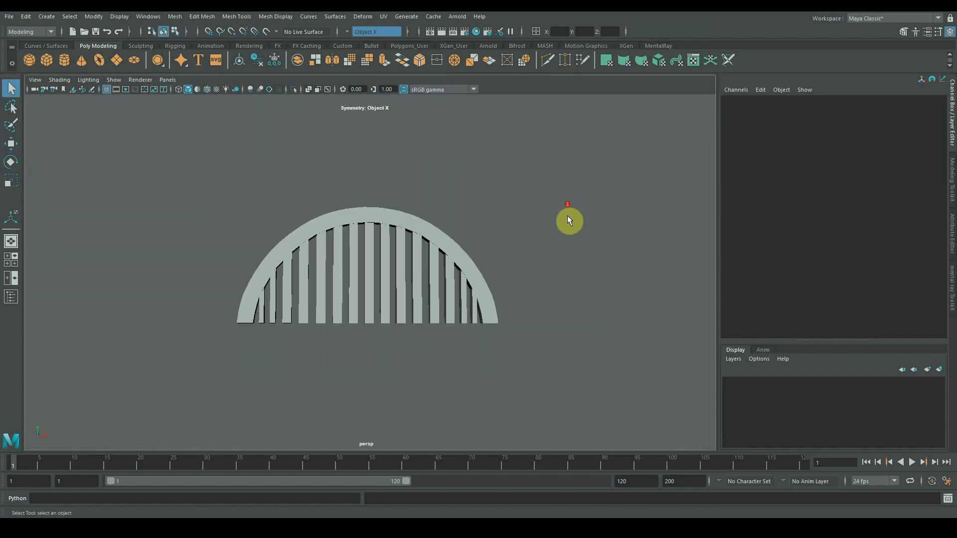
pyautogui.keyDown('alt'); pyautogui.moveTo(570, 220); pyautogui.dragTo(359, 249); pyautogui.keyUp('alt')
pyautogui.keyDown('alt'); pyautogui.moveTo(273, 301); pyautogui.dragTo(319, 294, button='right'); pyautogui.keyUp('alt')
pyautogui.click(280, 262)
pyautogui.keyDown('alt'); pyautogui.moveTo(262, 269); pyautogui.dragTo(299, 256); pyautogui.keyUp('alt')
pyautogui.press('r')
pyautogui.moveTo(218, 355); pyautogui.dragTo(222, 356)
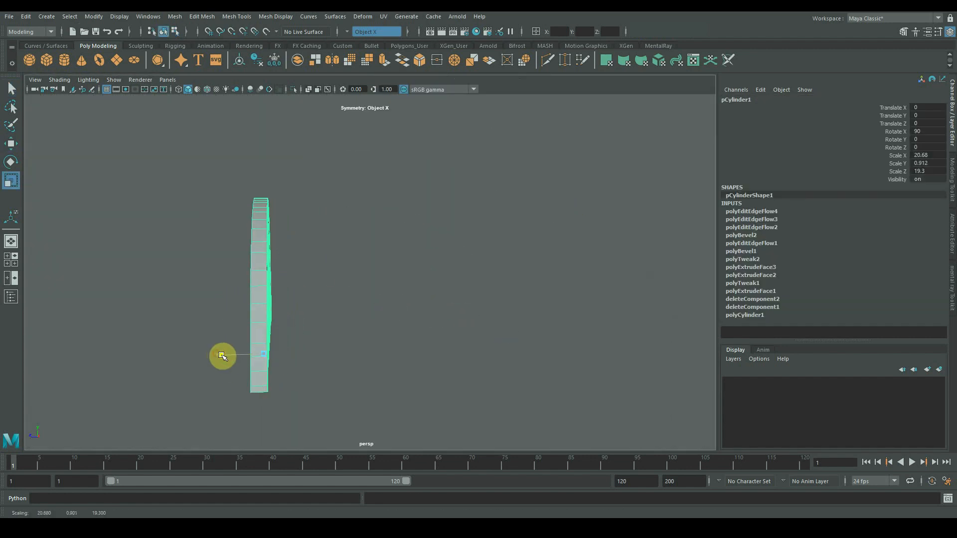
pyautogui.keyDown('alt'); pyautogui.moveTo(187, 325); pyautogui.dragTo(246, 316); pyautogui.keyUp('alt')
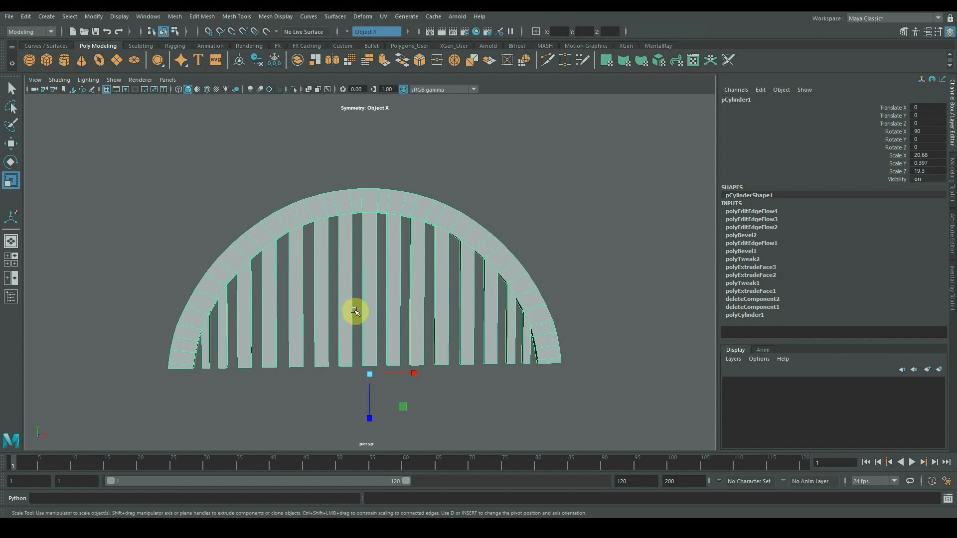
# - In the front view, select the lower end vertices of all the bars and raise them slightly above the arch's base
pyautogui.keyDown('alt'); pyautogui.moveTo(344, 323); pyautogui.dragTo(399, 284, button='middle'); pyautogui.keyUp('alt')
pyautogui.keyDown('alt'); pyautogui.moveTo(393, 287); pyautogui.dragTo(468, 289, button='right'); pyautogui.keyUp('alt')
pyautogui.press('space')
pyautogui.press('space')
pyautogui.keyDown('alt'); pyautogui.moveTo(170, 325); pyautogui.dragTo(259, 319, button='right'); pyautogui.keyUp('alt')
pyautogui.keyDown('alt'); pyautogui.moveTo(282, 209); pyautogui.dragTo(354, 204, button='middle'); pyautogui.keyUp('alt')
pyautogui.press('w')
pyautogui.moveTo(377, 198); pyautogui.dragTo(355, 199, button='right')
pyautogui.keyDown('alt'); pyautogui.moveTo(368, 284); pyautogui.dragTo(304, 301, button='middle'); pyautogui.keyUp('alt')
pyautogui.keyDown('alt'); pyautogui.moveTo(303, 301); pyautogui.dragTo(359, 326, button='right'); pyautogui.keyUp('alt')
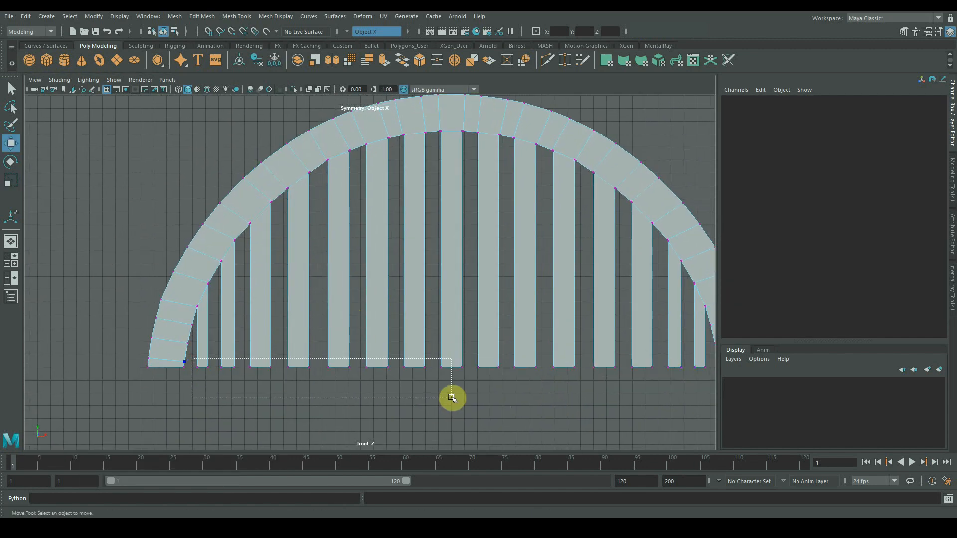
pyautogui.moveTo(451, 397); pyautogui.dragTo(451, 398)
pyautogui.moveTo(319, 319); pyautogui.dragTo(320, 313)
# - Extrude the bottom end faces of the bars with a small offset to inset them
pyautogui.press('space')
pyautogui.press('space')
pyautogui.keyDown('alt'); pyautogui.moveTo(459, 197); pyautogui.dragTo(446, 219); pyautogui.keyUp('alt')
pyautogui.moveTo(351, 241)
pyautogui.keyDown('ctrl'); pyautogui.mouseDown(button='right')
pyautogui.moveTo(348, 271)
pyautogui.moveTo(348, 243)
pyautogui.mouseUp(button='right'); pyautogui.keyUp('ctrl')
pyautogui.keyDown('alt'); pyautogui.moveTo(433, 257); pyautogui.dragTo(413, 259, button='right'); pyautogui.keyUp('alt')
pyautogui.keyDown('alt'); pyautogui.moveTo(414, 258); pyautogui.dragTo(448, 272); pyautogui.keyUp('alt')
pyautogui.hotkey('ctrl', 'e')
pyautogui.keyDown('alt'); pyautogui.moveTo(419, 297); pyautogui.dragTo(466, 294, button='right'); pyautogui.keyUp('alt')
pyautogui.keyDown('alt'); pyautogui.moveTo(466, 294); pyautogui.dragTo(463, 281); pyautogui.keyUp('alt')
pyautogui.click(634, 307)
pyautogui.write('0.01')
pyautogui.press('Return')
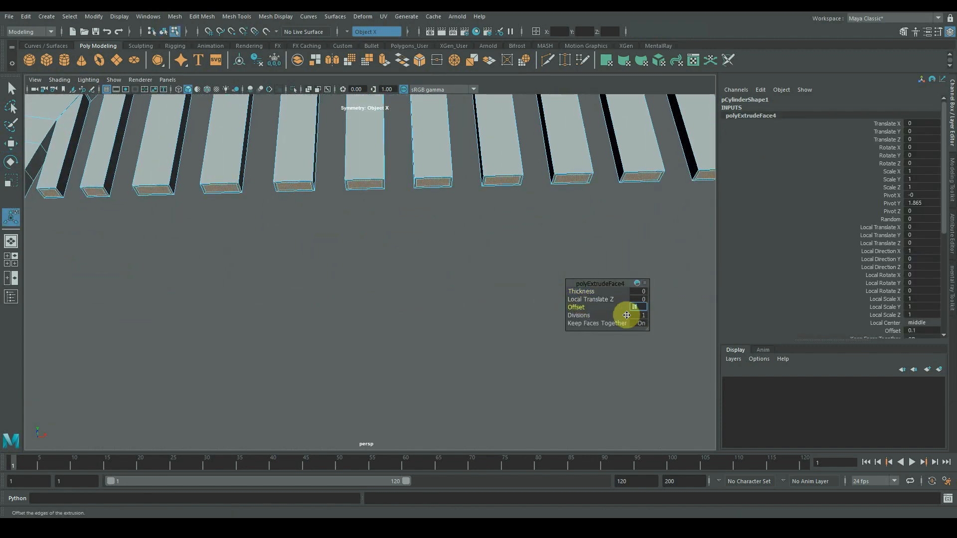
pyautogui.write('0.02')
pyautogui.press('Return')
# - Convert the inset end faces to vertices and lower them level with the arch's base to form beveled tooth tips
pyautogui.hotkey('ctrl', 'F9')
pyautogui.press('w')
pyautogui.keyDown('alt'); pyautogui.moveTo(322, 161); pyautogui.dragTo(250, 214); pyautogui.keyUp('alt')
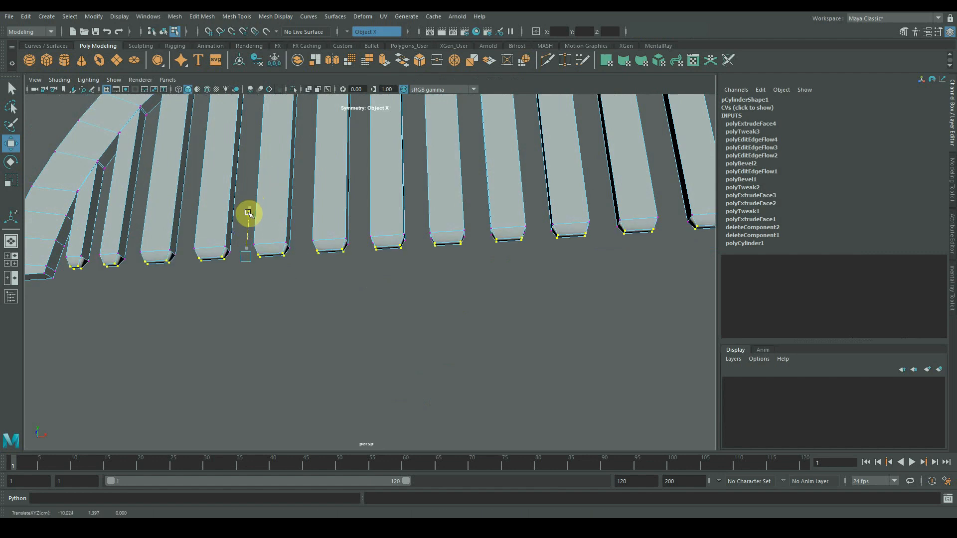
pyautogui.press('space')
pyautogui.press('space')
pyautogui.click(262, 378)
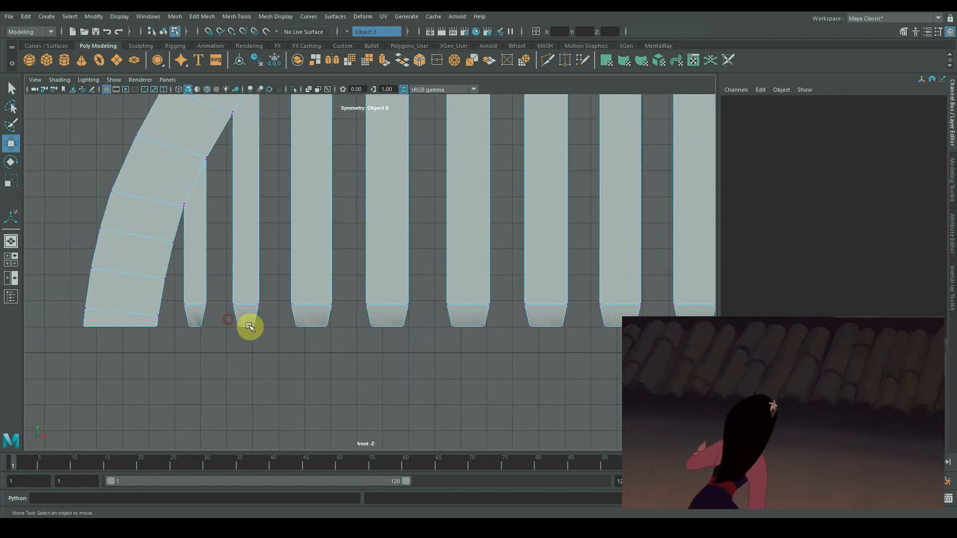
# - Scale the lower ends of the outer teeth narrower one by one so each tooth tapers downward
pyautogui.moveTo(225, 295); pyautogui.dragTo(267, 342)
pyautogui.keyDown('alt'); pyautogui.moveTo(279, 319); pyautogui.dragTo(319, 343, button='middle'); pyautogui.keyUp('alt')
pyautogui.press('r')
pyautogui.moveTo(331, 341); pyautogui.dragTo(371, 350)
pyautogui.keyDown('alt'); pyautogui.moveTo(408, 344); pyautogui.dragTo(344, 343, button='middle'); pyautogui.keyUp('alt')
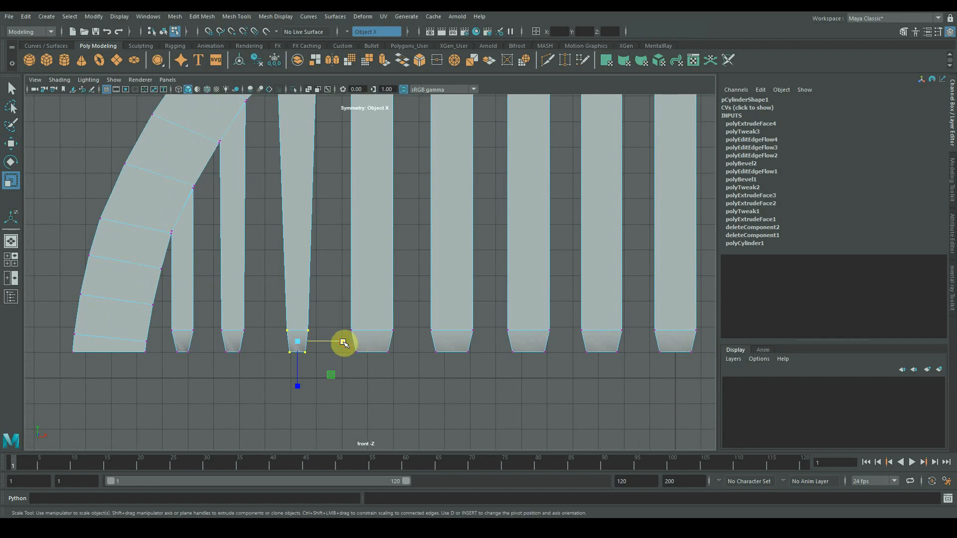
pyautogui.moveTo(343, 321); pyautogui.dragTo(401, 364)
pyautogui.moveTo(414, 341); pyautogui.dragTo(391, 349)
pyautogui.moveTo(418, 321); pyautogui.dragTo(486, 373)
pyautogui.moveTo(496, 342); pyautogui.dragTo(477, 347)
# - Taper the remaining teeth up to the middle one the same way, and return to object mode with symmetry off
pyautogui.keyDown('alt'); pyautogui.moveTo(480, 345); pyautogui.dragTo(323, 351, button='middle'); pyautogui.keyUp('alt')
pyautogui.moveTo(336, 324); pyautogui.dragTo(400, 369)
pyautogui.moveTo(415, 348); pyautogui.dragTo(472, 370)
pyautogui.moveTo(489, 349); pyautogui.dragTo(467, 354)
pyautogui.moveTo(486, 326); pyautogui.dragTo(509, 374)
pyautogui.press('w')
pyautogui.moveTo(543, 349); pyautogui.dragTo(559, 348)
pyautogui.click(545, 378)
pyautogui.scroll(-5, 440, 377)
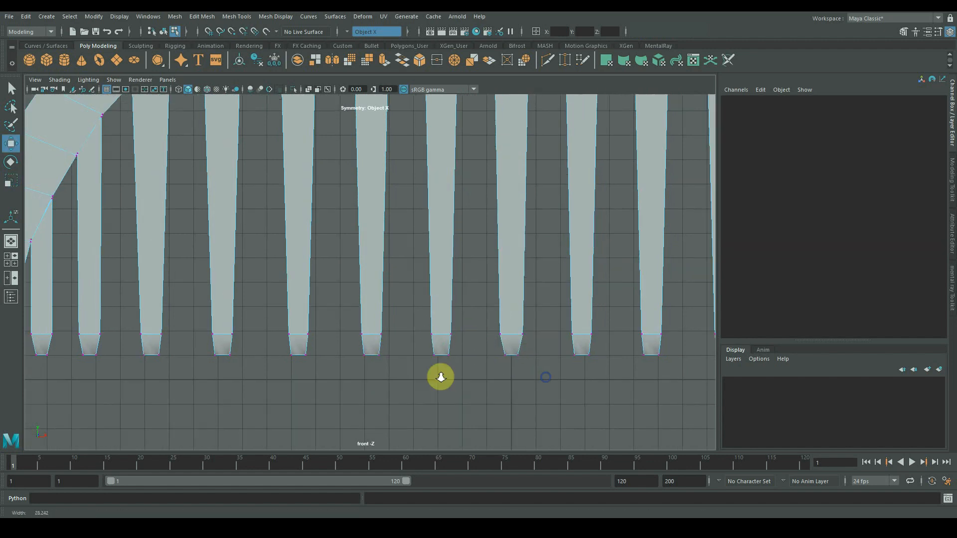
pyautogui.keyDown('alt'); pyautogui.moveTo(486, 279); pyautogui.dragTo(447, 342, button='middle'); pyautogui.keyUp('alt')
pyautogui.scroll(-3, 447, 341)
pyautogui.press('space')
pyautogui.keyDown('alt'); pyautogui.moveTo(442, 298); pyautogui.dragTo(446, 298); pyautogui.keyUp('alt')
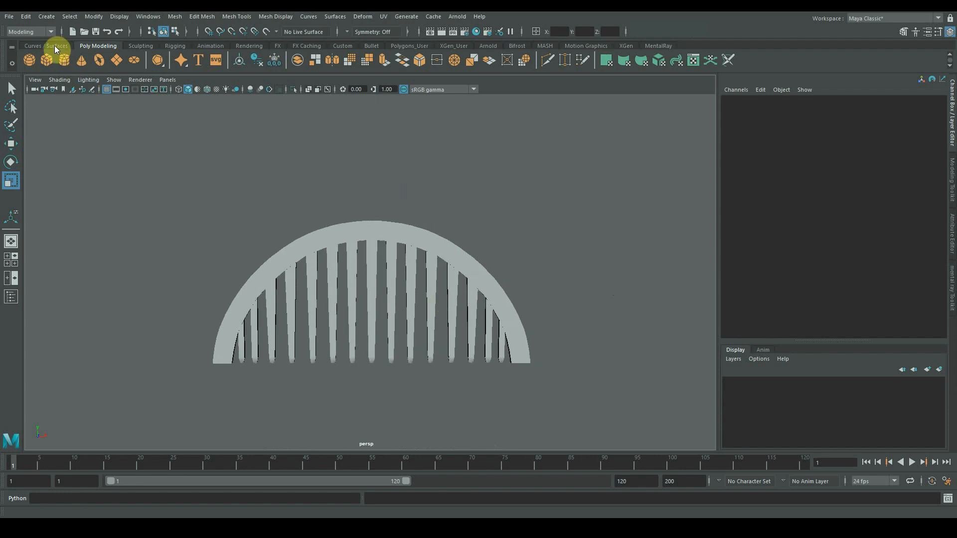
# - Create a five-sided cylinder above the comb at Translate Y 32.676, rotated 90 degrees in X
pyautogui.click(65, 60)
pyautogui.press('e')
pyautogui.moveTo(359, 325); pyautogui.dragTo(374, 167)
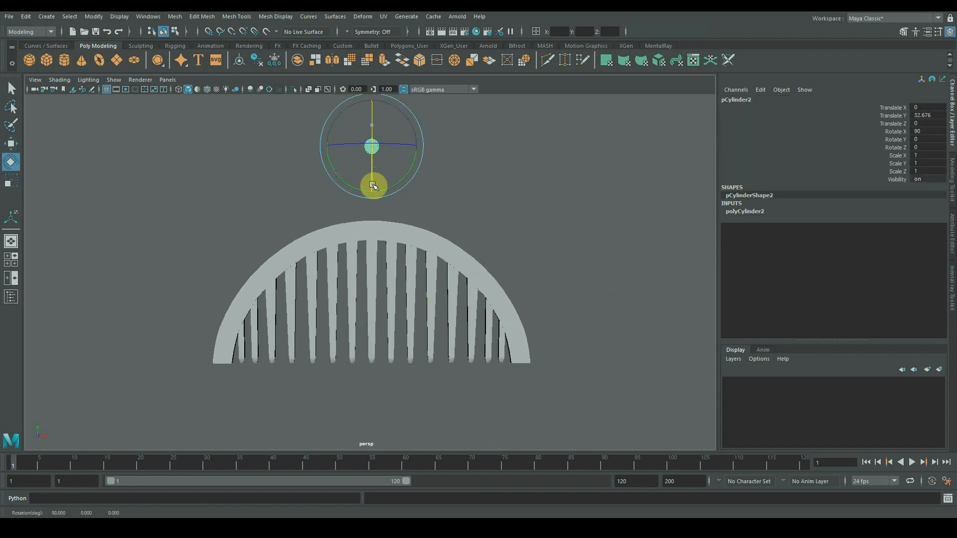
pyautogui.click(755, 211)
pyautogui.click(478, 160)
pyautogui.click(372, 146)
pyautogui.press('r')
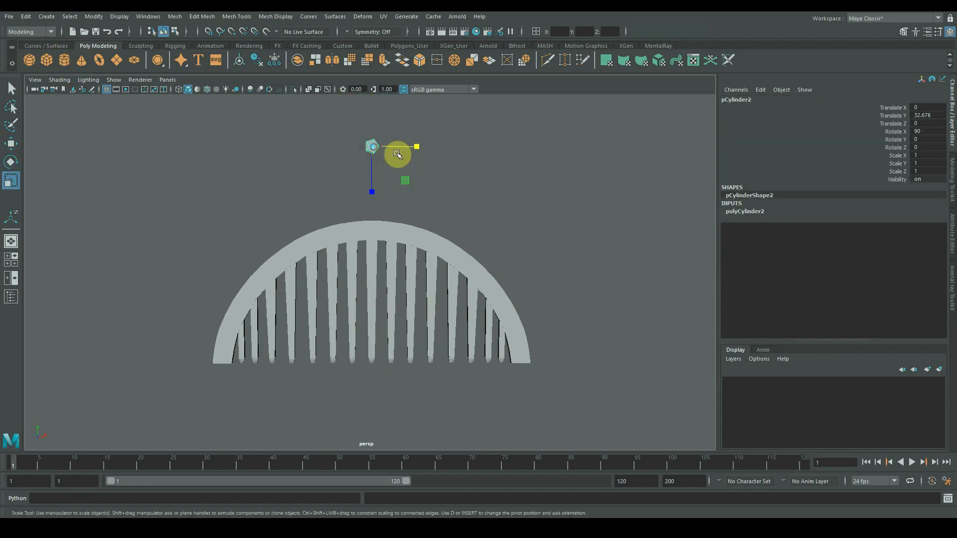
# - Scale the pentagon to 3.102 in X and Z and rotate it so one corner points straight up
pyautogui.moveTo(406, 180); pyautogui.dragTo(467, 185)
pyautogui.scroll(3, 412, 141)
pyautogui.keyDown('alt'); pyautogui.moveTo(411, 140); pyautogui.dragTo(408, 273, button='middle'); pyautogui.keyUp('alt')
pyautogui.keyDown('alt'); pyautogui.moveTo(409, 273); pyautogui.dragTo(491, 269, button='right'); pyautogui.keyUp('alt')
pyautogui.keyDown('alt'); pyautogui.moveTo(490, 269); pyautogui.dragTo(473, 320, button='middle'); pyautogui.keyUp('alt')
pyautogui.press('e')
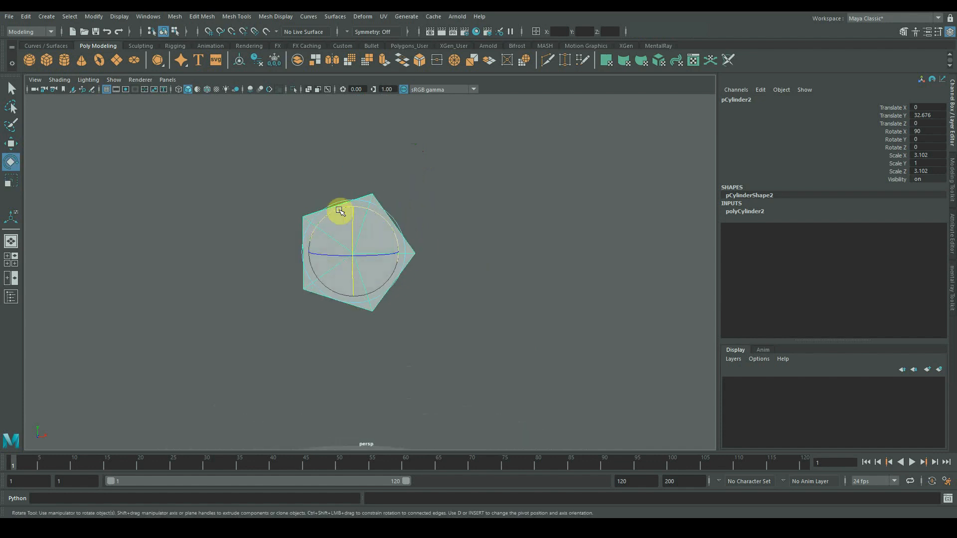
pyautogui.moveTo(340, 211); pyautogui.dragTo(316, 292)
# - Extrude the pentagon's bottom side face downward, freeze the object's transformations, and reselect the extruded end face
pyautogui.moveTo(302, 182); pyautogui.dragTo(303, 212, button='right')
pyautogui.click(344, 183)
pyautogui.keyDown('alt'); pyautogui.moveTo(347, 301); pyautogui.dragTo(342, 320); pyautogui.keyUp('alt')
pyautogui.hotkey('ctrl', 'e')
pyautogui.press('w')
pyautogui.keyDown('alt'); pyautogui.moveTo(344, 314); pyautogui.dragTo(346, 223, button='middle'); pyautogui.keyUp('alt')
pyautogui.moveTo(359, 207); pyautogui.dragTo(401, 193, button='right')
pyautogui.press('r')
pyautogui.keyDown('alt'); pyautogui.moveTo(346, 249); pyautogui.dragTo(360, 198, button='middle'); pyautogui.keyUp('alt')
pyautogui.moveTo(358, 196); pyautogui.dragTo(360, 224, button='right')
pyautogui.click(360, 220)
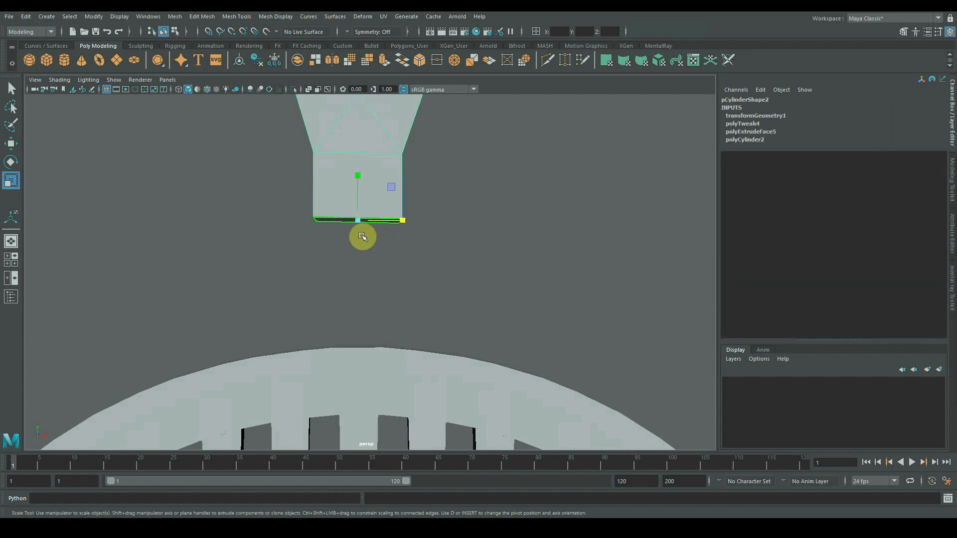
# - In the front view, shorten the extruded section and widen its end face to start a petal
pyautogui.press('space')
pyautogui.keyDown('alt'); pyautogui.moveTo(363, 237); pyautogui.dragTo(370, 341, button='middle'); pyautogui.keyUp('alt')
pyautogui.press('space')
pyautogui.press('f')
pyautogui.press('w')
pyautogui.moveTo(358, 302); pyautogui.dragTo(358, 274)
pyautogui.press('r')
pyautogui.moveTo(401, 319); pyautogui.dragTo(409, 318)
pyautogui.press('w')
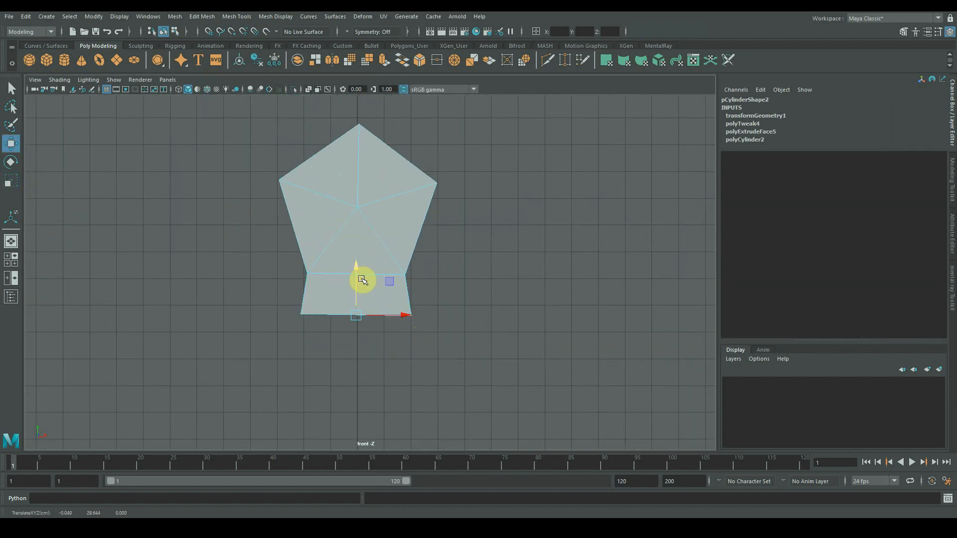
# - Extrude the petal's end face downward twice more, narrowing each section toward a small tip
pyautogui.hotkey('ctrl', 'e')
pyautogui.press('w')
pyautogui.moveTo(357, 277); pyautogui.dragTo(361, 329)
pyautogui.press('r')
pyautogui.moveTo(400, 369); pyautogui.dragTo(386, 372)
pyautogui.press('w')
pyautogui.hotkey('ctrl', 'e')
pyautogui.moveTo(356, 332); pyautogui.dragTo(355, 355)
pyautogui.press('r')
pyautogui.moveTo(367, 398); pyautogui.dragTo(365, 398)
# - Adjust the lower petal's vertex rows, raising the lower ones and narrowing the tip for a rounder outline
pyautogui.moveTo(329, 319); pyautogui.dragTo(277, 232, button='right')
pyautogui.moveTo(283, 299); pyautogui.dragTo(424, 342)
pyautogui.press('w')
pyautogui.moveTo(356, 279); pyautogui.dragTo(356, 281)
pyautogui.keyDown('shift'); pyautogui.moveTo(307, 326); pyautogui.dragTo(455, 397); pyautogui.keyUp('shift')
pyautogui.moveTo(356, 318); pyautogui.dragTo(355, 302)
pyautogui.press('r')
pyautogui.click(288, 250)
pyautogui.keyDown('alt'); pyautogui.moveTo(336, 244); pyautogui.dragTo(336, 302, button='middle'); pyautogui.keyUp('alt')
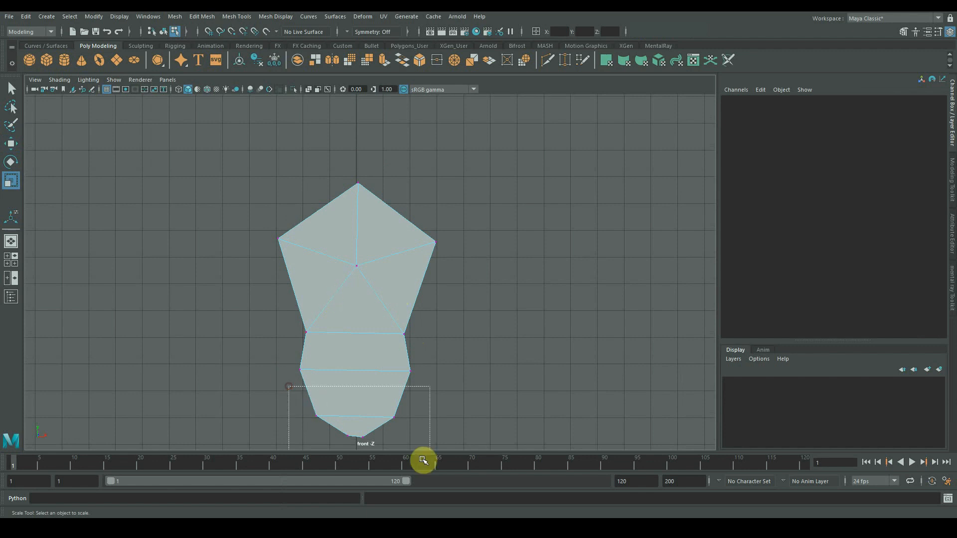
pyautogui.moveTo(423, 460); pyautogui.dragTo(422, 458)
pyautogui.moveTo(399, 427); pyautogui.dragTo(391, 429)
pyautogui.click(454, 389)
# - Select the pentagon's upper-left and lower-right side faces and extrude them outward to start two more petals
pyautogui.press('space')
pyautogui.press('space')
pyautogui.keyDown('alt'); pyautogui.moveTo(376, 165); pyautogui.dragTo(389, 282, button='middle'); pyautogui.keyUp('alt')
pyautogui.moveTo(391, 279); pyautogui.dragTo(396, 311, button='right')
pyautogui.keyDown('alt'); pyautogui.moveTo(416, 261); pyautogui.dragTo(343, 264); pyautogui.keyUp('alt')
pyautogui.click(298, 266)
pyautogui.keyDown('alt'); pyautogui.moveTo(199, 282); pyautogui.dragTo(269, 284); pyautogui.keyUp('alt')
pyautogui.keyDown('shift'); pyautogui.click(421, 278); pyautogui.keyUp('shift')
pyautogui.keyDown('alt'); pyautogui.moveTo(424, 259); pyautogui.dragTo(429, 297); pyautogui.keyUp('alt')
pyautogui.hotkey('ctrl', 'e')
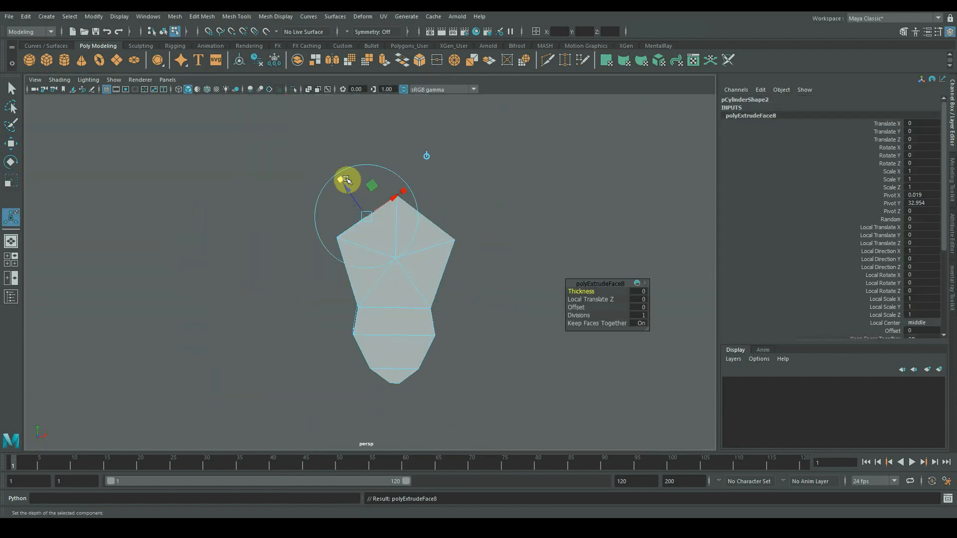
pyautogui.moveTo(346, 179); pyautogui.dragTo(323, 173)
pyautogui.click(366, 311)
pyautogui.moveTo(391, 310)
pyautogui.keyDown('alt'); pyautogui.mouseDown()
pyautogui.moveTo(349, 301)
pyautogui.moveTo(391, 301)
pyautogui.mouseUp(); pyautogui.keyUp('alt')
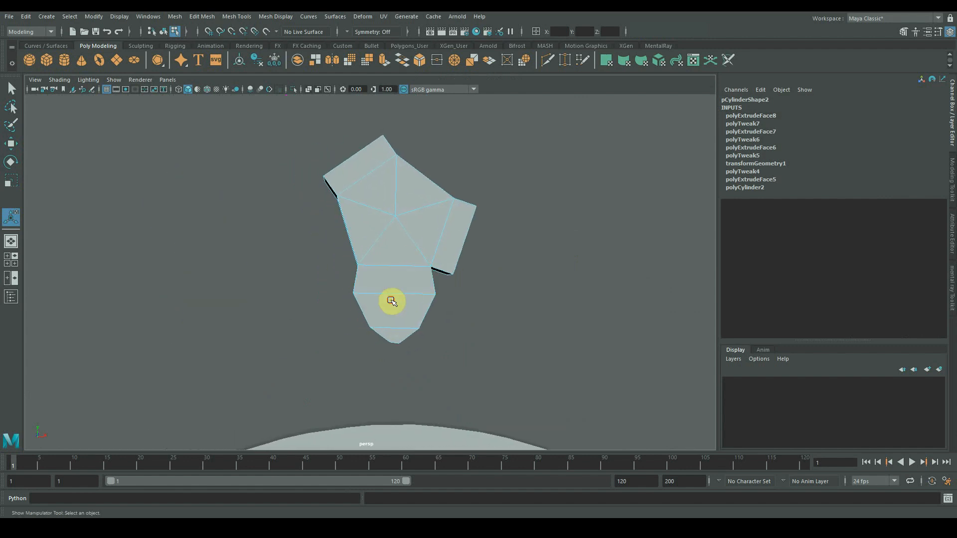
# - Lower the end of the lower-right petal, extrude it again outward and scale it down to a narrow tip
pyautogui.keyDown('alt'); pyautogui.moveTo(391, 300); pyautogui.dragTo(401, 300, button='right'); pyautogui.keyUp('alt')
pyautogui.keyDown('alt'); pyautogui.moveTo(402, 301); pyautogui.dragTo(380, 319, button='middle'); pyautogui.keyUp('alt')
pyautogui.press('w')
pyautogui.moveTo(448, 209); pyautogui.dragTo(448, 229)
pyautogui.press('r')
pyautogui.hotkey('ctrl', 'e')
pyautogui.press('w')
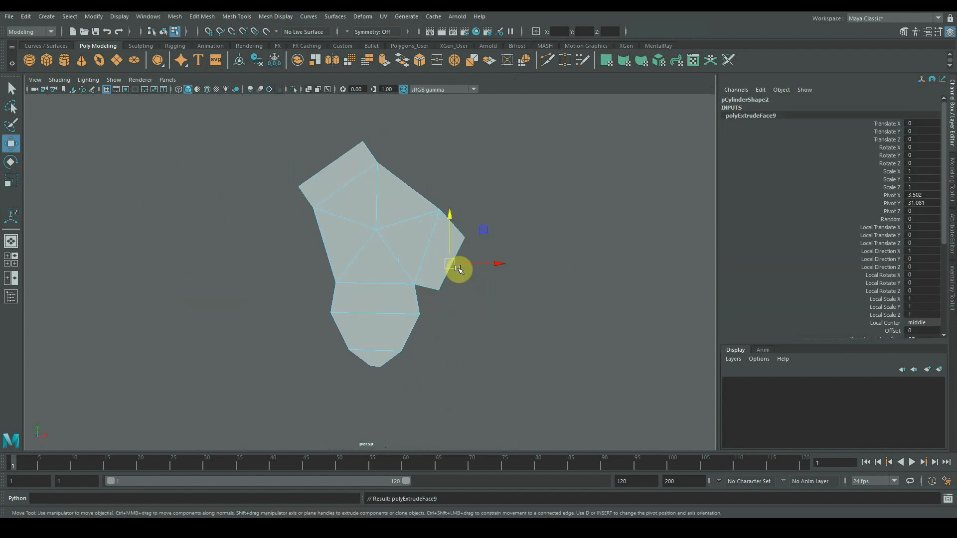
pyautogui.moveTo(458, 269); pyautogui.dragTo(485, 255)
pyautogui.press('r')
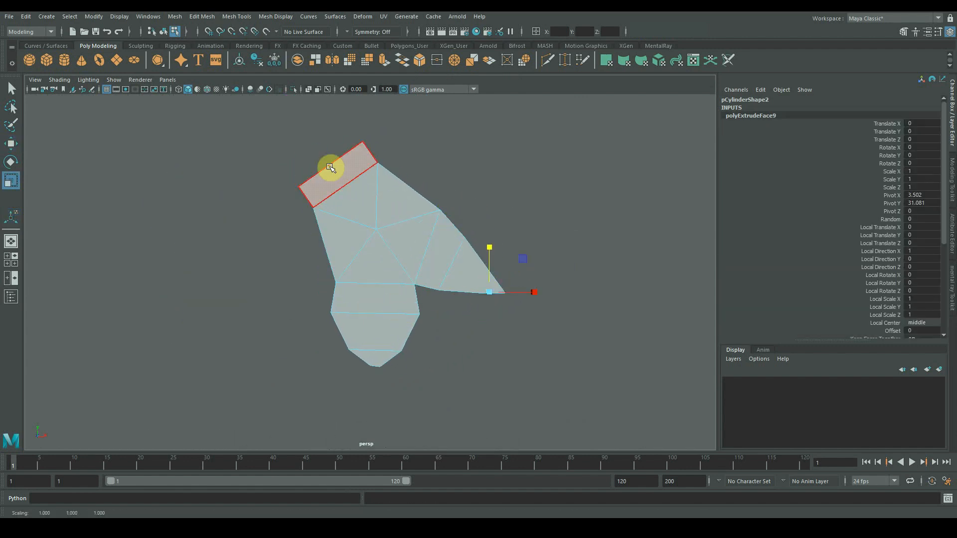
# - Extrude the pentagon's upper-right and lower-left side faces, and extend the lower-left petal to a narrow tip
pyautogui.keyDown('alt'); pyautogui.moveTo(334, 230); pyautogui.dragTo(278, 290); pyautogui.keyUp('alt')
pyautogui.click(414, 235)
pyautogui.keyDown('shift'); pyautogui.click(299, 239); pyautogui.keyUp('shift')
pyautogui.hotkey('ctrl', 'e')
pyautogui.keyDown('alt'); pyautogui.moveTo(278, 290); pyautogui.dragTo(305, 250); pyautogui.keyUp('alt')
pyautogui.click(367, 250)
pyautogui.press('r')
pyautogui.press('w')
pyautogui.hotkey('ctrl', 'e')
pyautogui.press('r')
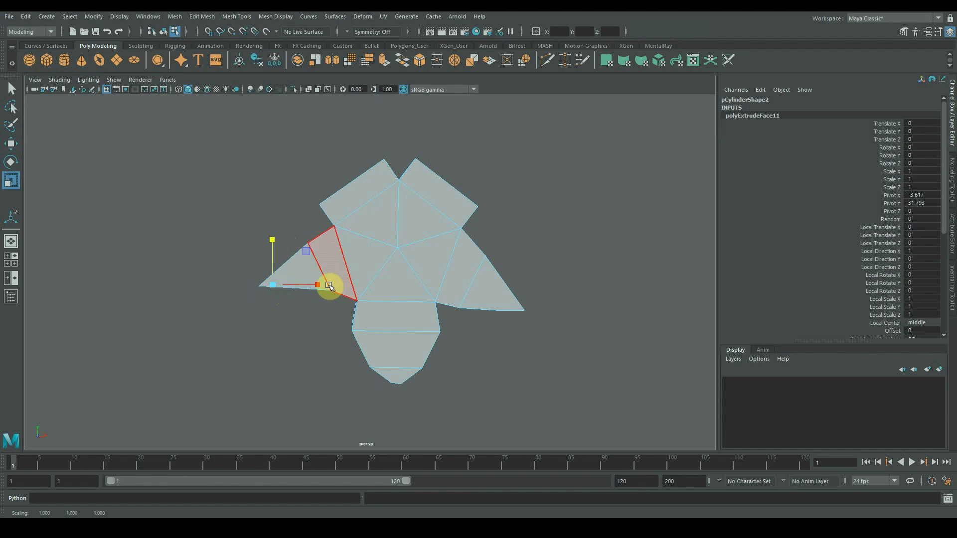
# - Move the upper middle vertices of the lower-right and lower-left petals outward to round their outlines
pyautogui.keyDown('alt'); pyautogui.moveTo(412, 293); pyautogui.dragTo(578, 244, button='right'); pyautogui.keyUp('alt')
pyautogui.keyDown('alt'); pyautogui.moveTo(578, 244); pyautogui.dragTo(368, 273, button='middle'); pyautogui.keyUp('alt')
pyautogui.moveTo(368, 272); pyautogui.dragTo(326, 272, button='right')
pyautogui.moveTo(368, 247); pyautogui.dragTo(417, 293)
pyautogui.press('w')
pyautogui.moveTo(420, 234); pyautogui.dragTo(437, 220)
pyautogui.keyDown('alt'); pyautogui.moveTo(107, 236); pyautogui.dragTo(362, 273, button='middle'); pyautogui.keyUp('alt')
pyautogui.moveTo(278, 268); pyautogui.dragTo(315, 311)
pyautogui.moveTo(327, 251); pyautogui.dragTo(320, 247)
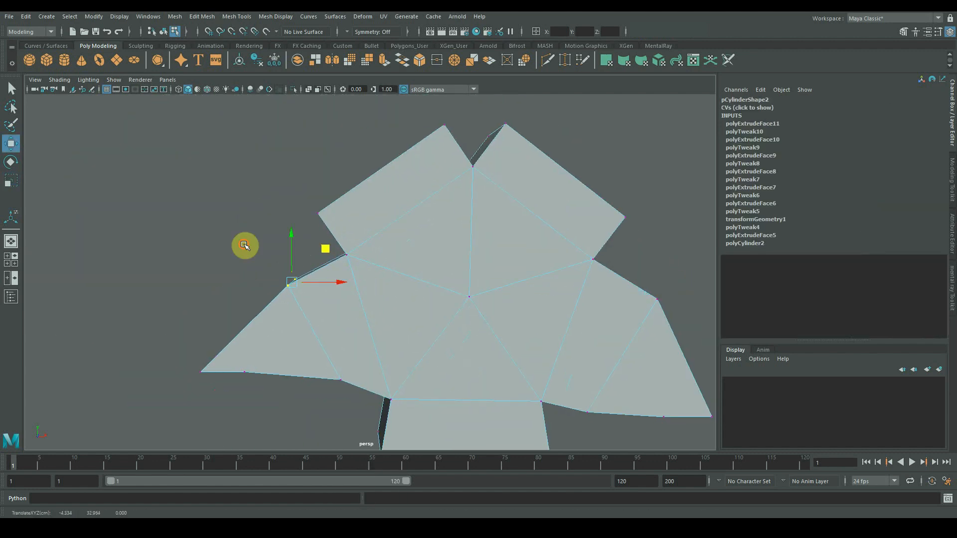
# - Extrude the end faces of the two upper petals outward to lengthen both petals
pyautogui.click(243, 244)
pyautogui.keyDown('alt'); pyautogui.moveTo(519, 267); pyautogui.dragTo(465, 259, button='middle'); pyautogui.keyUp('alt')
pyautogui.keyDown('alt'); pyautogui.moveTo(464, 259); pyautogui.dragTo(413, 241, button='right'); pyautogui.keyUp('alt')
pyautogui.keyDown('alt'); pyautogui.moveTo(413, 242); pyautogui.dragTo(374, 301); pyautogui.keyUp('alt')
pyautogui.moveTo(355, 230); pyautogui.dragTo(356, 262, button='right')
pyautogui.click(383, 351)
pyautogui.keyDown('shift'); pyautogui.click(292, 327); pyautogui.keyUp('shift')
pyautogui.keyDown('alt'); pyautogui.moveTo(310, 366); pyautogui.dragTo(330, 311); pyautogui.keyUp('alt')
pyautogui.hotkey('ctrl', 'e')
pyautogui.moveTo(276, 191); pyautogui.dragTo(229, 174)
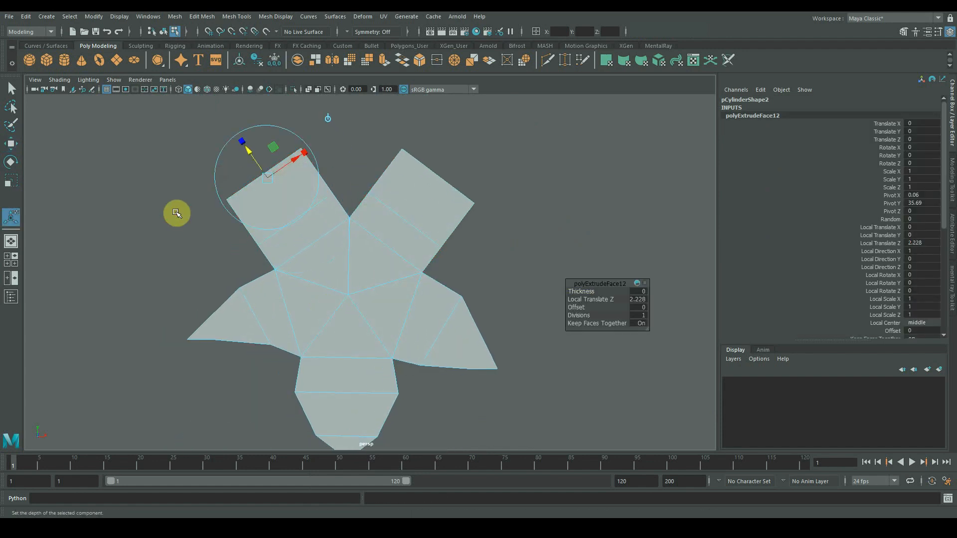
# - Scale the upper-left petal's end vertices to a narrower tip, reposition the tip and adjust the petal's inner middle vertices
pyautogui.moveTo(177, 213); pyautogui.dragTo(141, 212, button='right')
pyautogui.moveTo(176, 216); pyautogui.dragTo(328, 135)
pyautogui.press('r')
pyautogui.keyDown('alt'); pyautogui.moveTo(376, 217); pyautogui.dragTo(434, 219); pyautogui.keyUp('alt')
pyautogui.keyDown('alt'); pyautogui.moveTo(446, 153); pyautogui.dragTo(391, 156); pyautogui.keyUp('alt')
pyautogui.keyDown('shift'); pyautogui.moveTo(391, 159); pyautogui.dragTo(353, 191); pyautogui.keyUp('shift')
pyautogui.keyDown('alt'); pyautogui.moveTo(352, 192); pyautogui.dragTo(326, 192); pyautogui.keyUp('alt')
pyautogui.press('w')
pyautogui.moveTo(310, 183); pyautogui.dragTo(284, 177)
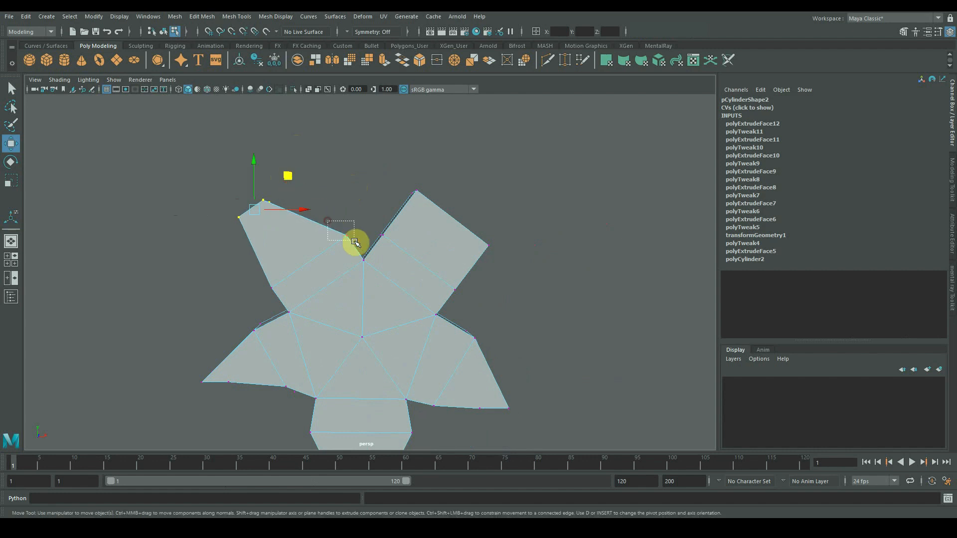
pyautogui.moveTo(356, 243); pyautogui.dragTo(355, 242)
pyautogui.moveTo(380, 200); pyautogui.dragTo(365, 193)
# - Narrow and reposition the upper-right petal's tip, and shift its middle vertices on both edges to shape the outline
pyautogui.moveTo(425, 183); pyautogui.dragTo(408, 207)
pyautogui.keyDown('alt'); pyautogui.moveTo(474, 224); pyautogui.dragTo(367, 221); pyautogui.keyUp('alt')
pyautogui.keyDown('alt'); pyautogui.moveTo(360, 240); pyautogui.dragTo(395, 252); pyautogui.keyUp('alt')
pyautogui.press('r')
pyautogui.moveTo(444, 189); pyautogui.dragTo(422, 195)
pyautogui.press('w')
pyautogui.moveTo(435, 195); pyautogui.dragTo(480, 192, button='middle')
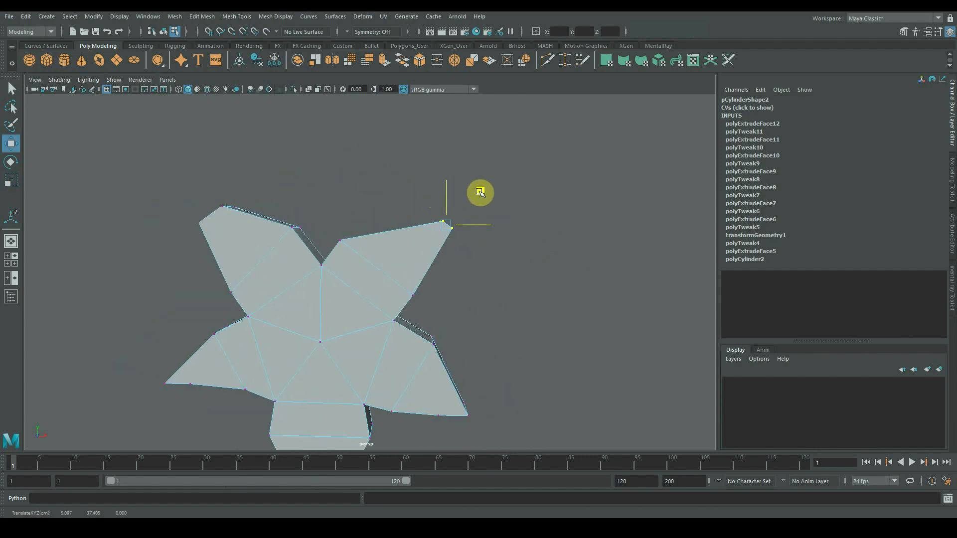
pyautogui.moveTo(349, 224); pyautogui.dragTo(337, 245)
pyautogui.keyDown('alt'); pyautogui.moveTo(337, 244); pyautogui.dragTo(356, 234); pyautogui.keyUp('alt')
pyautogui.moveTo(392, 188); pyautogui.dragTo(401, 185)
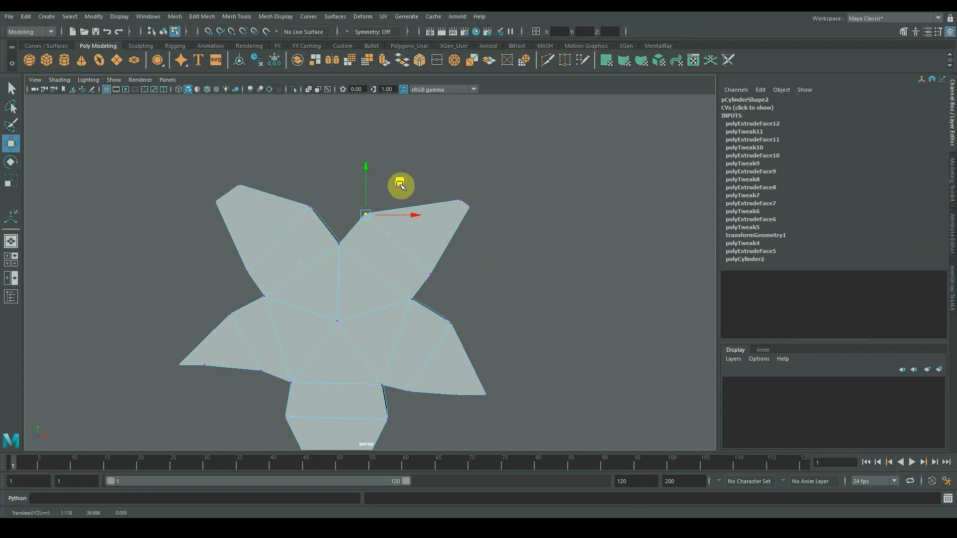
pyautogui.moveTo(421, 260); pyautogui.dragTo(459, 277)
pyautogui.moveTo(465, 241); pyautogui.dragTo(463, 246)
# - Insert an edge loop across the outer section of each upper and side petal with Multi-Cut
pyautogui.keyDown('alt'); pyautogui.moveTo(503, 284); pyautogui.dragTo(401, 248); pyautogui.keyUp('alt')
pyautogui.keyDown('alt'); pyautogui.moveTo(395, 269); pyautogui.dragTo(425, 271, button='middle'); pyautogui.keyUp('alt')
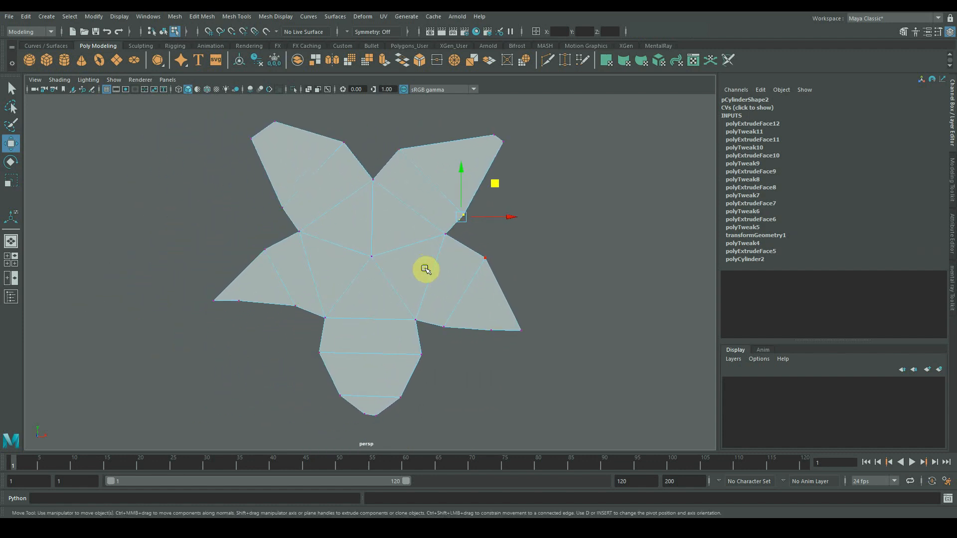
pyautogui.moveTo(401, 245); pyautogui.dragTo(429, 226, button='right')
pyautogui.keyDown('shift'); pyautogui.moveTo(397, 220); pyautogui.dragTo(345, 218, button='right'); pyautogui.keyUp('shift')
pyautogui.keyDown('ctrl'); pyautogui.click(309, 138); pyautogui.keyUp('ctrl')
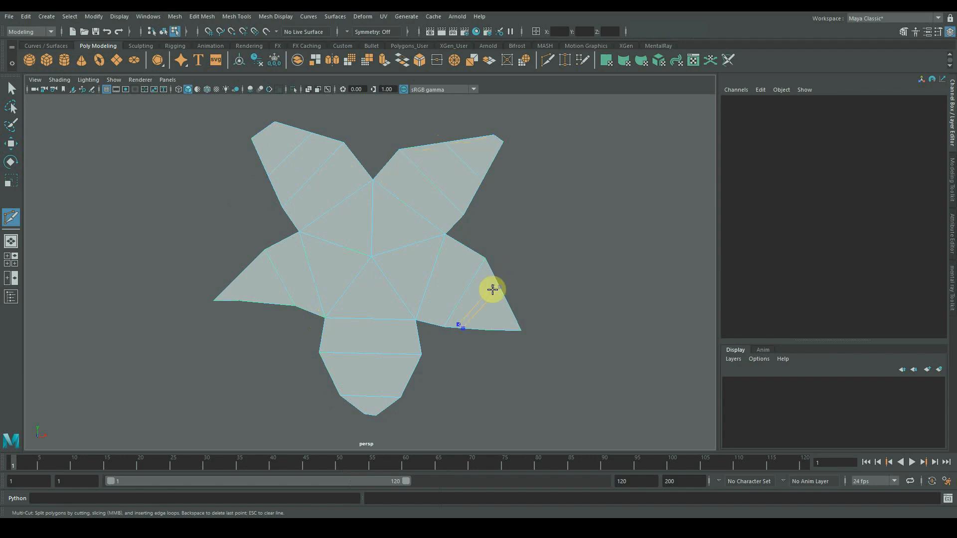
pyautogui.keyDown('ctrl'); pyautogui.click(248, 268); pyautogui.keyUp('ctrl')
pyautogui.press('q')
# - Move the new upper-edge vertices and tip vertices of the upper-left petal to round its outline
pyautogui.moveTo(319, 171); pyautogui.dragTo(294, 167, button='right')
pyautogui.moveTo(303, 124); pyautogui.dragTo(323, 144)
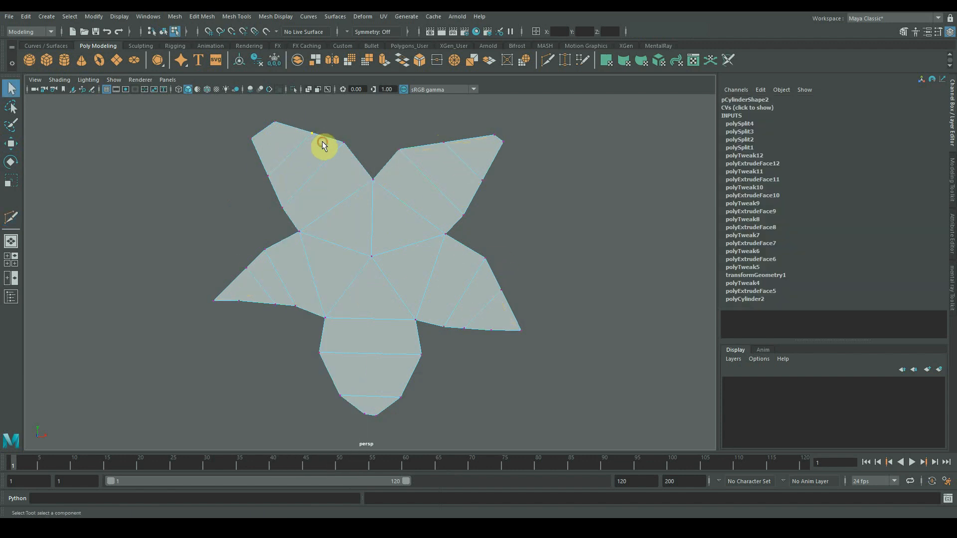
pyautogui.keyDown('alt'); pyautogui.moveTo(319, 151); pyautogui.dragTo(325, 259, button='middle'); pyautogui.keyUp('alt')
pyautogui.press('w')
pyautogui.scroll(2, 321, 260)
pyautogui.keyDown('alt'); pyautogui.moveTo(321, 260); pyautogui.dragTo(346, 242, button='middle'); pyautogui.keyUp('alt')
pyautogui.moveTo(366, 183); pyautogui.dragTo(368, 177)
pyautogui.moveTo(276, 192); pyautogui.dragTo(303, 220)
pyautogui.moveTo(320, 170); pyautogui.dragTo(323, 179)
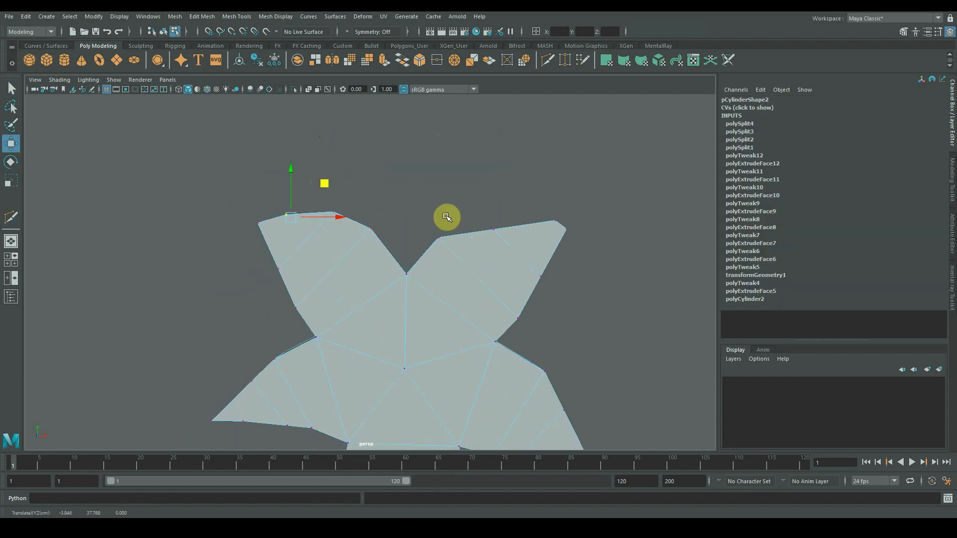
# - Raise the new upper-edge vertices of the upper-right petal and adjust its tip to round the outline
pyautogui.moveTo(473, 213); pyautogui.dragTo(514, 249)
pyautogui.moveTo(523, 198); pyautogui.dragTo(512, 192)
pyautogui.moveTo(541, 202); pyautogui.dragTo(558, 230)
pyautogui.keyDown('alt'); pyautogui.moveTo(558, 230); pyautogui.dragTo(554, 231); pyautogui.keyUp('alt')
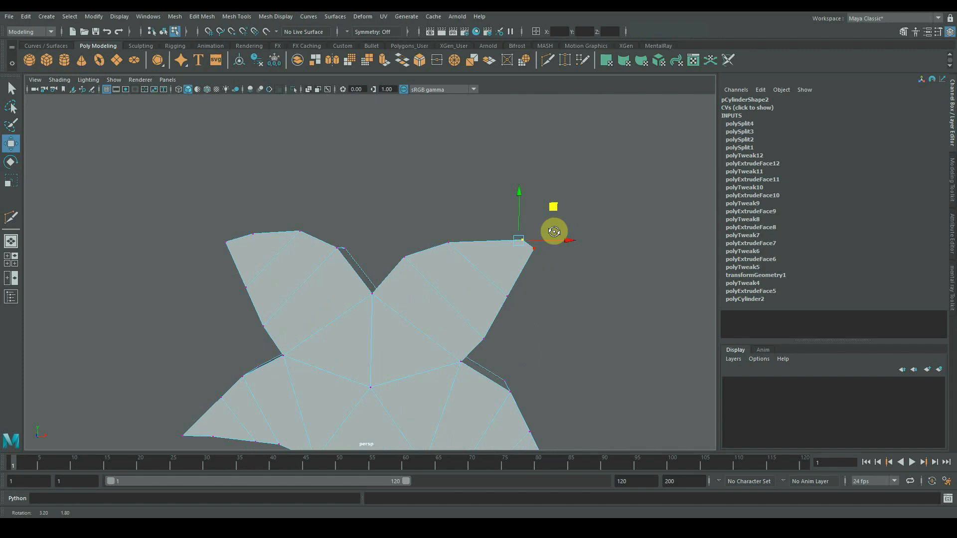
pyautogui.click(454, 213)
# - In the front view, move the lower-right petal's upper vertices outward and raise its lower edge into a curve
pyautogui.press('f')
pyautogui.press('space')
pyautogui.press('space')
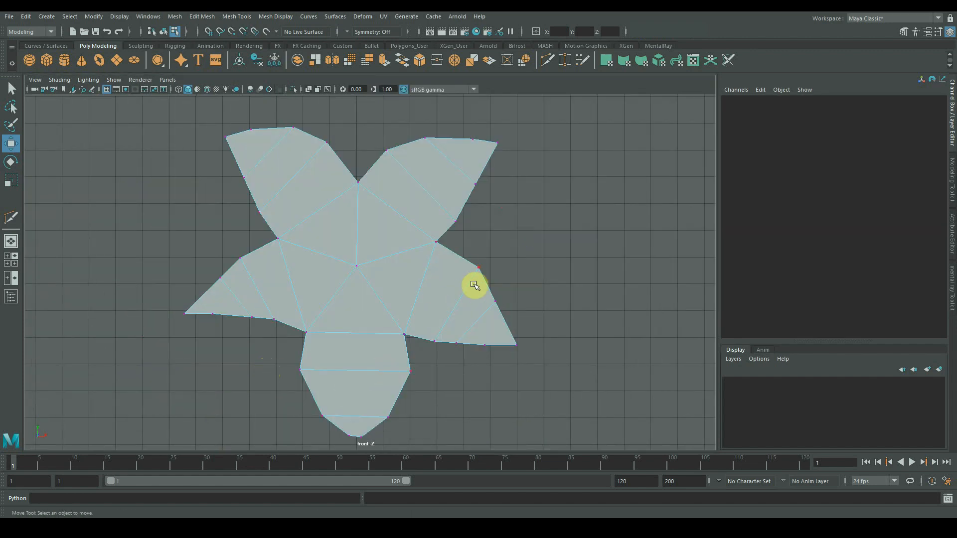
pyautogui.moveTo(460, 253); pyautogui.dragTo(508, 312)
pyautogui.moveTo(522, 250); pyautogui.dragTo(510, 231)
pyautogui.moveTo(475, 275); pyautogui.dragTo(507, 312)
pyautogui.moveTo(517, 252); pyautogui.dragTo(530, 242)
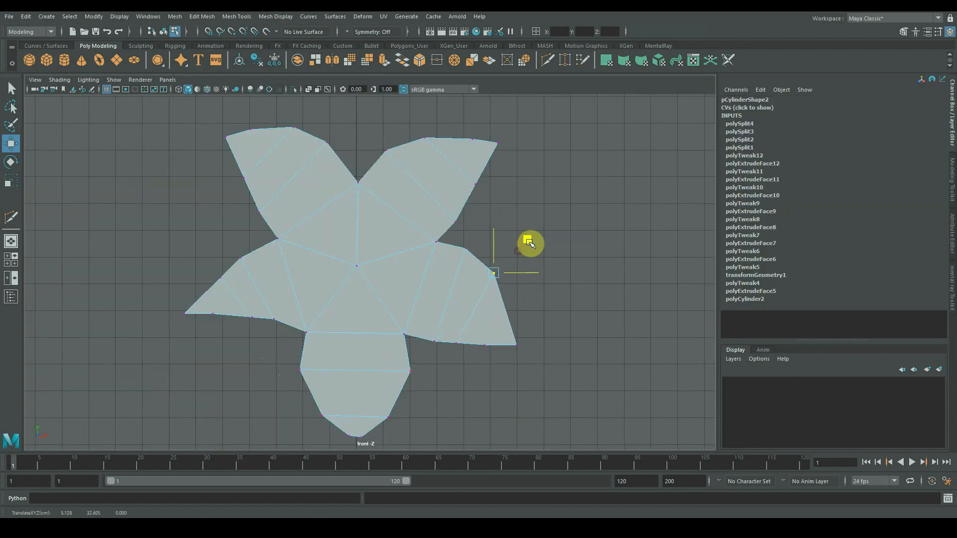
pyautogui.moveTo(425, 328); pyautogui.dragTo(487, 363)
pyautogui.moveTo(497, 311); pyautogui.dragTo(473, 296)
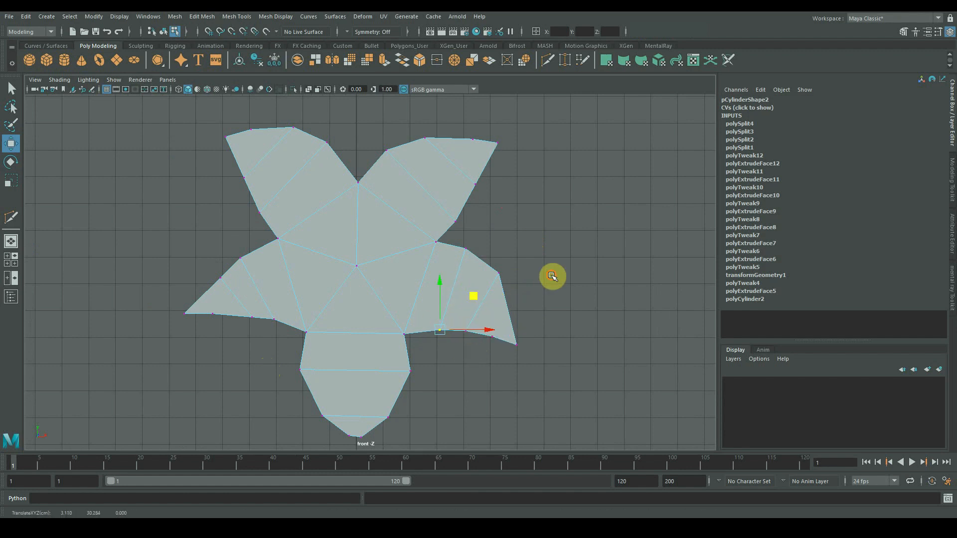
pyautogui.click(553, 278)
# - Curve the lower-left petal by moving its upper vertices outward, extending its tip and raising its lower edge
pyautogui.moveTo(225, 250); pyautogui.dragTo(254, 266)
pyautogui.moveTo(274, 225); pyautogui.dragTo(277, 222)
pyautogui.moveTo(210, 269); pyautogui.dragTo(230, 286)
pyautogui.moveTo(253, 244); pyautogui.dragTo(246, 240)
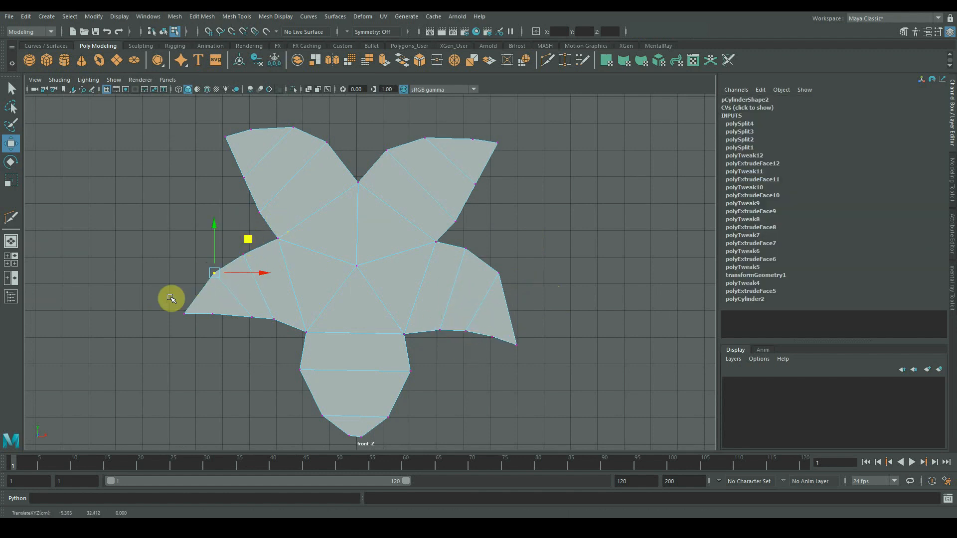
pyautogui.moveTo(171, 298); pyautogui.dragTo(198, 325)
pyautogui.moveTo(221, 278); pyautogui.dragTo(219, 280)
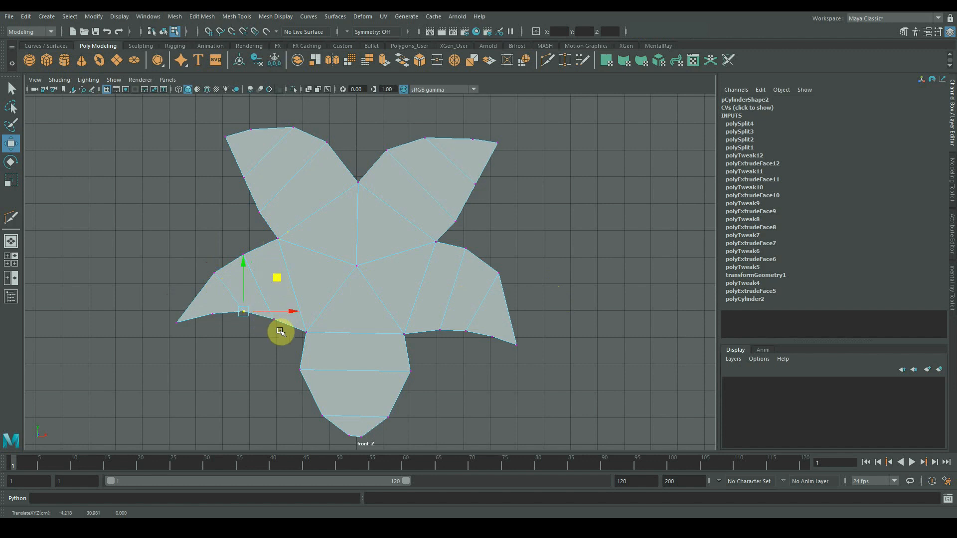
pyautogui.keyDown('alt'); pyautogui.moveTo(305, 284); pyautogui.dragTo(338, 377, button='middle'); pyautogui.keyUp('alt')
pyautogui.moveTo(249, 227); pyautogui.dragTo(250, 218)
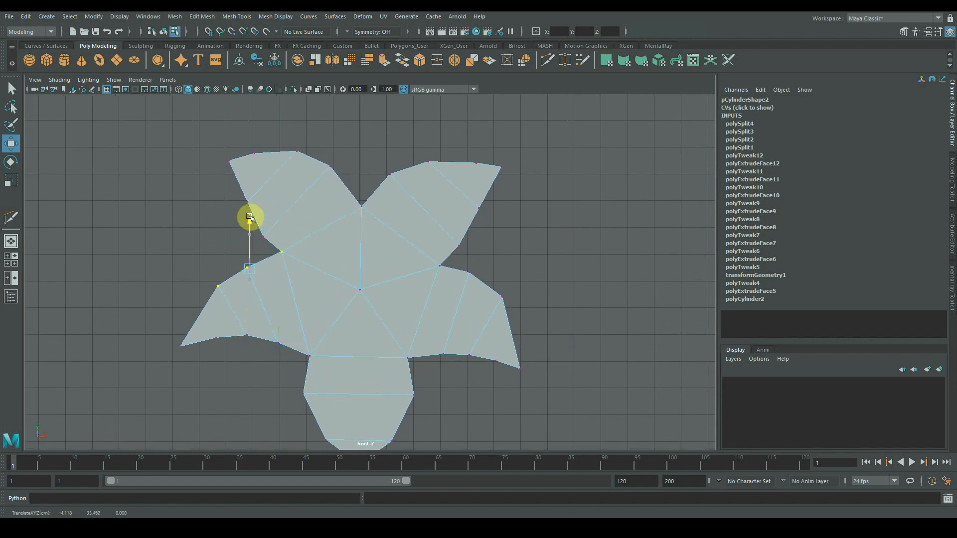
pyautogui.moveTo(235, 257); pyautogui.dragTo(261, 282)
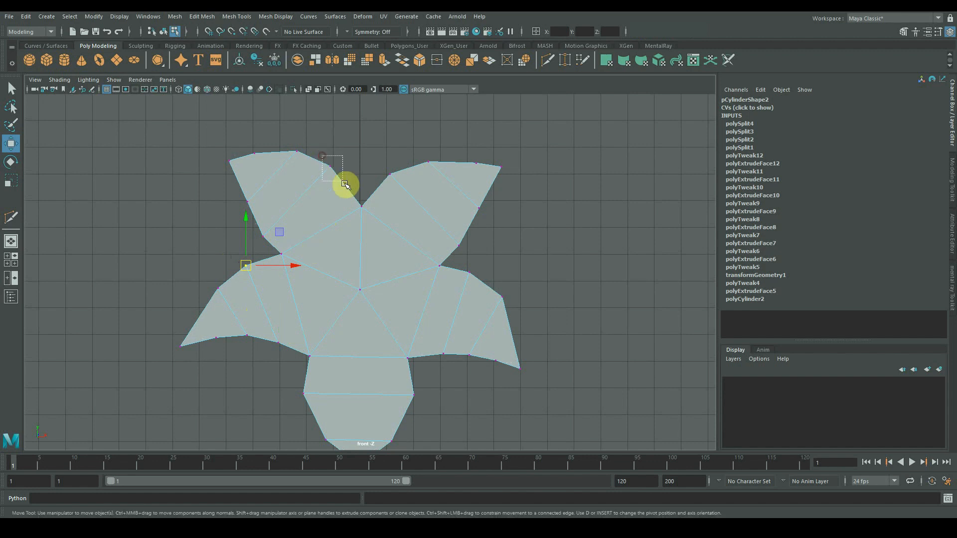
# - Adjust the upper-left petal's inner vertex and slim the upper-right petal by shifting its lower, tip and top vertices
pyautogui.moveTo(345, 184); pyautogui.dragTo(334, 173)
pyautogui.click(362, 152)
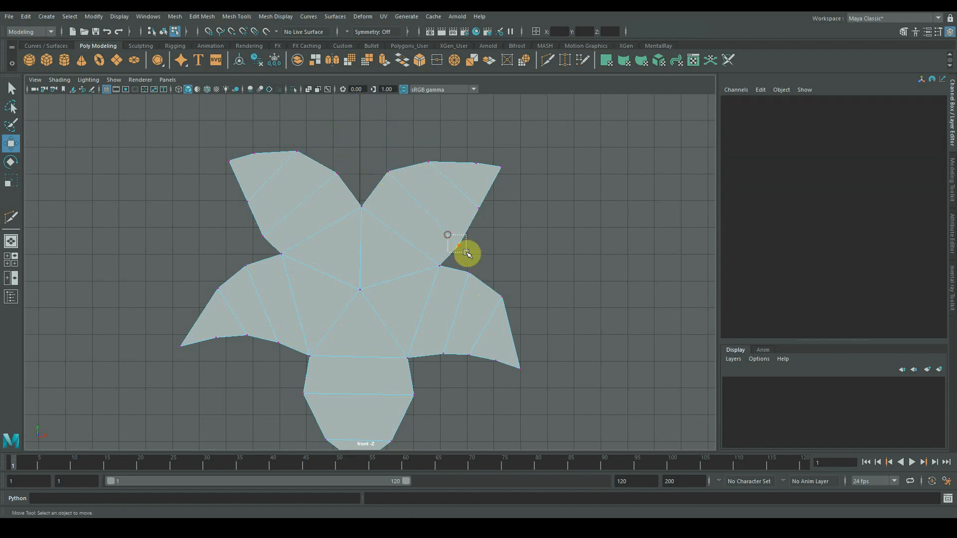
pyautogui.moveTo(466, 252); pyautogui.dragTo(467, 252)
pyautogui.moveTo(459, 246); pyautogui.dragTo(442, 252)
pyautogui.moveTo(464, 157); pyautogui.dragTo(523, 215)
pyautogui.moveTo(483, 187); pyautogui.dragTo(477, 197)
pyautogui.moveTo(416, 152); pyautogui.dragTo(439, 181)
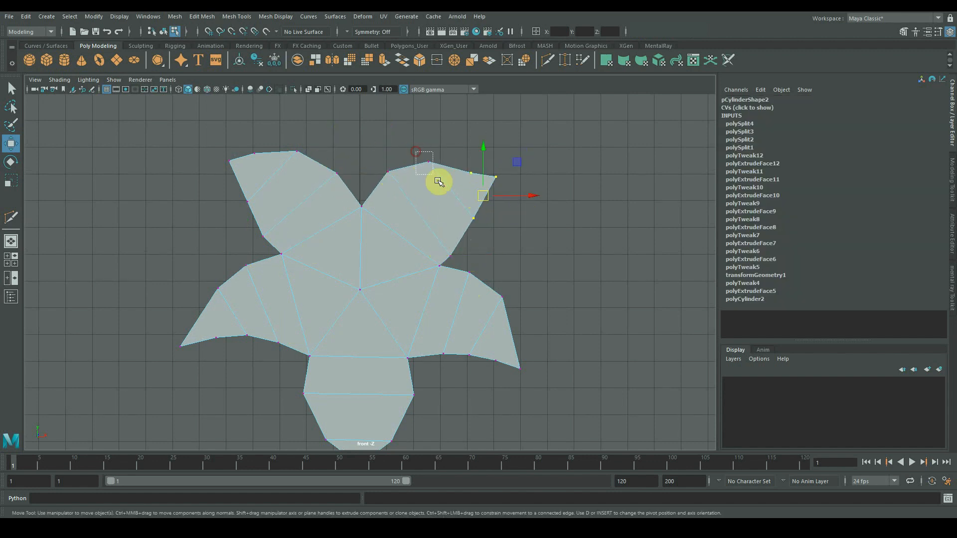
pyautogui.moveTo(376, 165); pyautogui.dragTo(337, 171, button='middle')
# - Lower the outer edge vertices of the upper-left petal and refine its outline to match the opposite petal
pyautogui.moveTo(217, 157); pyautogui.dragTo(269, 245)
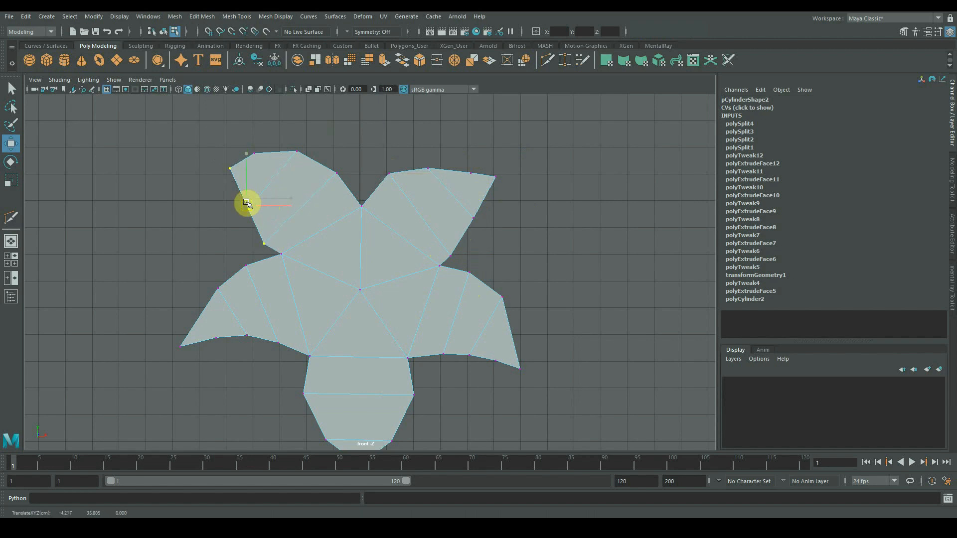
pyautogui.moveTo(247, 202); pyautogui.dragTo(248, 203)
pyautogui.moveTo(249, 139); pyautogui.dragTo(305, 163)
pyautogui.click(194, 189)
pyautogui.moveTo(251, 232); pyautogui.dragTo(277, 251)
# - Return to object mode in the perspective view and delete the flower's construction history
pyautogui.keyDown('alt'); pyautogui.moveTo(504, 265); pyautogui.dragTo(453, 272); pyautogui.keyUp('alt')
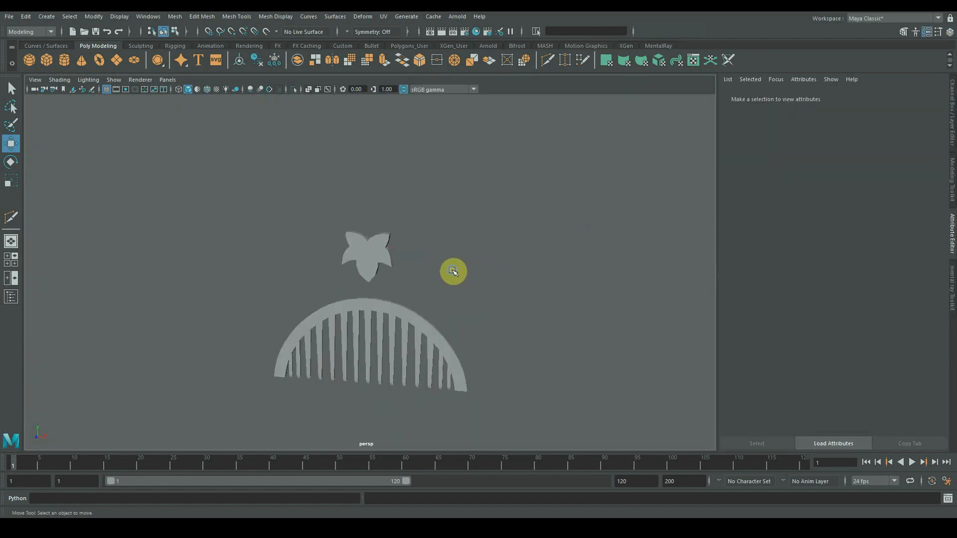
pyautogui.click(368, 255)
pyautogui.keyDown('alt'); pyautogui.moveTo(422, 236); pyautogui.dragTo(504, 274); pyautogui.keyUp('alt')
pyautogui.click(748, 98)
pyautogui.click(913, 98)
pyautogui.hotkey('alt', 'shift', 'd')
pyautogui.click(899, 96)
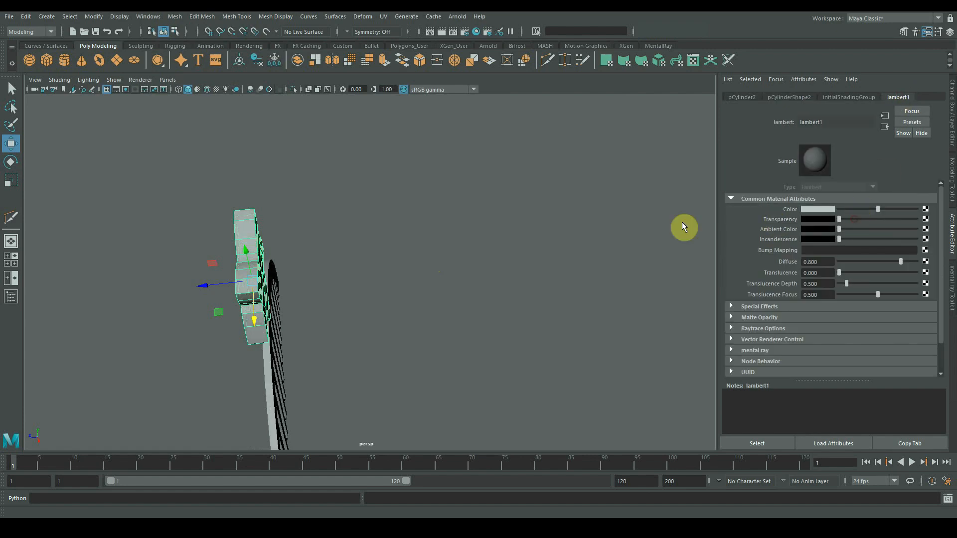
# - Move the flower down so it overlaps the top middle of the comb's arch
pyautogui.click(358, 322)
pyautogui.keyDown('alt'); pyautogui.moveTo(349, 321); pyautogui.dragTo(478, 222); pyautogui.keyUp('alt')
pyautogui.click(431, 167)
pyautogui.keyDown('alt'); pyautogui.moveTo(431, 164); pyautogui.dragTo(397, 250, button='middle'); pyautogui.keyUp('alt')
pyautogui.keyDown('alt'); pyautogui.moveTo(397, 251); pyautogui.dragTo(443, 258, button='right'); pyautogui.keyUp('alt')
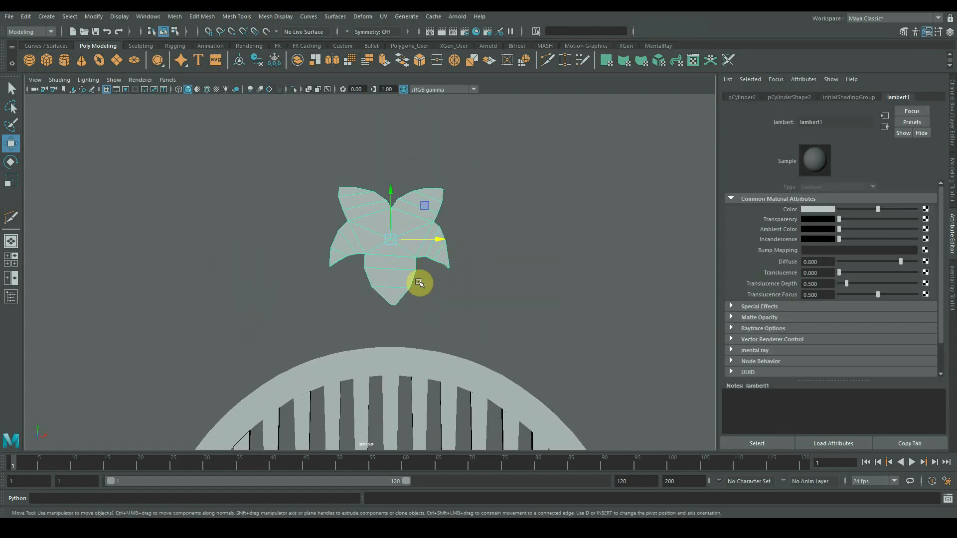
pyautogui.keyDown('alt'); pyautogui.moveTo(421, 283); pyautogui.dragTo(273, 289); pyautogui.keyUp('alt')
pyautogui.keyDown('alt'); pyautogui.moveTo(273, 288); pyautogui.dragTo(309, 293, button='right'); pyautogui.keyUp('alt')
pyautogui.keyDown('alt'); pyautogui.moveTo(309, 293); pyautogui.dragTo(414, 273, button='middle'); pyautogui.keyUp('alt')
pyautogui.moveTo(414, 273)
pyautogui.keyDown('alt'); pyautogui.mouseDown()
pyautogui.moveTo(453, 274)
pyautogui.moveTo(429, 273)
pyautogui.mouseUp(); pyautogui.keyUp('alt')
pyautogui.moveTo(271, 154); pyautogui.dragTo(270, 280)
pyautogui.keyDown('alt'); pyautogui.moveTo(217, 288); pyautogui.dragTo(366, 287); pyautogui.keyUp('alt')
pyautogui.moveTo(431, 278); pyautogui.dragTo(432, 309)
pyautogui.keyDown('alt'); pyautogui.moveTo(426, 249); pyautogui.dragTo(344, 300); pyautogui.keyUp('alt')
pyautogui.keyDown('alt'); pyautogui.moveTo(252, 333); pyautogui.dragTo(323, 301); pyautogui.keyUp('alt')
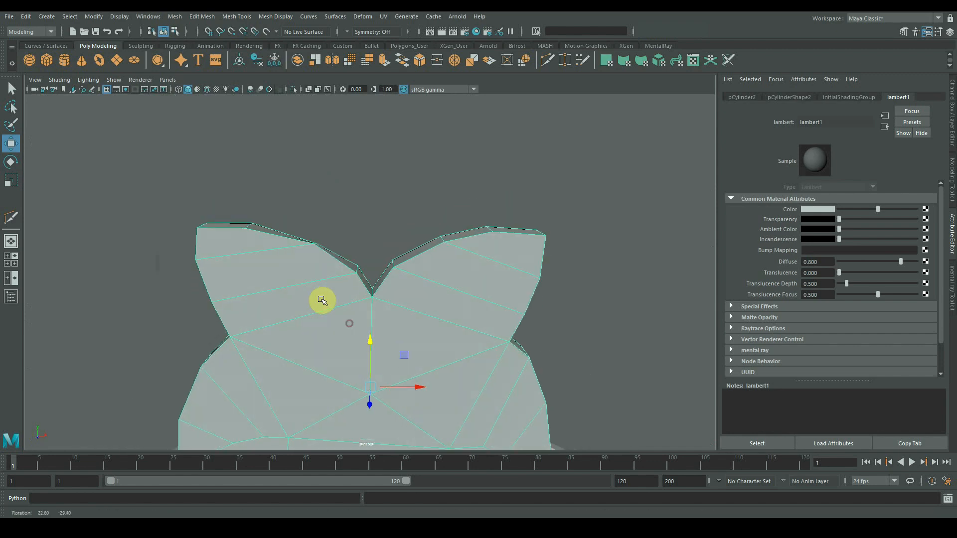
pyautogui.keyDown('alt'); pyautogui.moveTo(322, 301); pyautogui.dragTo(302, 307, button='right'); pyautogui.keyUp('alt')
pyautogui.keyDown('alt'); pyautogui.moveTo(302, 307); pyautogui.dragTo(307, 254, button='middle'); pyautogui.keyUp('alt')
pyautogui.keyDown('alt'); pyautogui.moveTo(307, 254); pyautogui.dragTo(322, 256, button='right'); pyautogui.keyUp('alt')
# - Duplicate the flower, isolate the copy and delete all its faces except the bottom petal, then exit isolation
pyautogui.hotkey('ctrl', 'd')
pyautogui.keyDown('alt'); pyautogui.moveTo(351, 279); pyautogui.dragTo(316, 207, button='middle'); pyautogui.keyUp('alt')
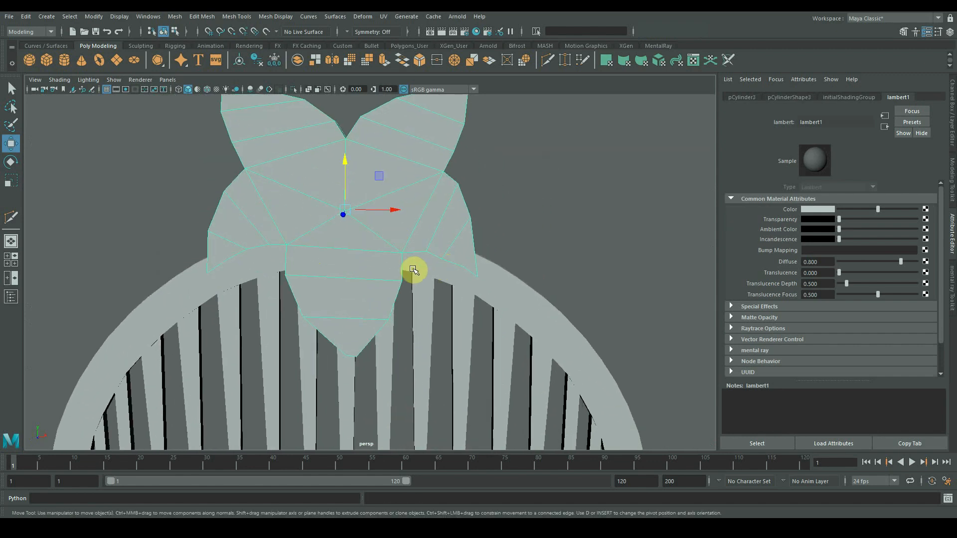
pyautogui.press('e')
pyautogui.keyDown('alt'); pyautogui.moveTo(461, 258); pyautogui.dragTo(445, 259, button='right'); pyautogui.keyUp('alt')
pyautogui.hotkey('ctrl', '1')
pyautogui.moveTo(308, 188); pyautogui.dragTo(306, 216, button='right')
pyautogui.moveTo(294, 262); pyautogui.dragTo(421, 379)
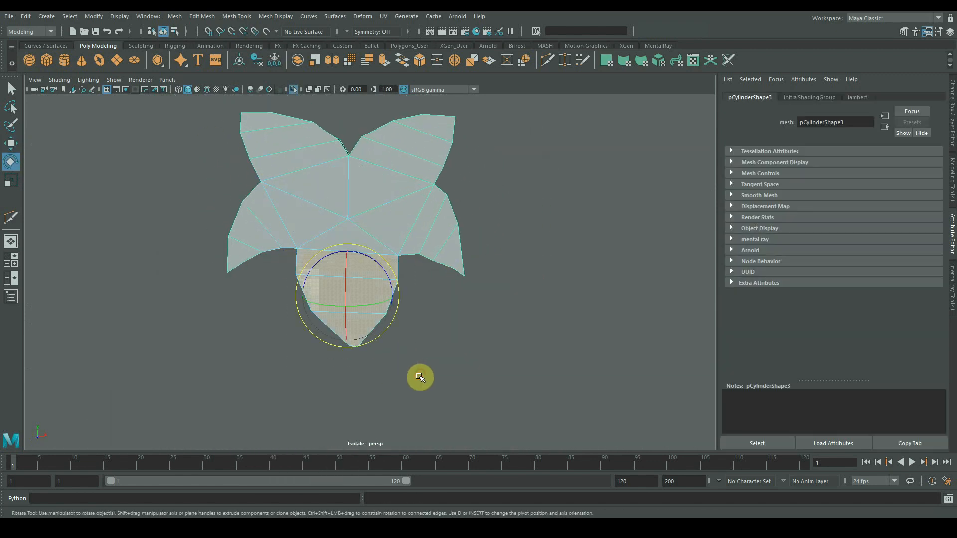
pyautogui.keyDown('alt'); pyautogui.moveTo(440, 376); pyautogui.dragTo(411, 376, button='right'); pyautogui.keyUp('alt')
pyautogui.keyDown('shift'); pyautogui.moveTo(210, 188); pyautogui.dragTo(560, 404); pyautogui.keyUp('shift')
pyautogui.press('Delete')
pyautogui.hotkey('ctrl', '1')
# - Select all faces of the single petal and rotate it in the front view so its tip points up and outward
pyautogui.keyDown('alt'); pyautogui.moveTo(324, 306); pyautogui.dragTo(372, 306, button='right'); pyautogui.keyUp('alt')
pyautogui.doubleClick(373, 307)
pyautogui.press('space')
pyautogui.moveTo(375, 331); pyautogui.dragTo(302, 360)
pyautogui.keyDown('alt'); pyautogui.moveTo(335, 348); pyautogui.dragTo(344, 271, button='middle'); pyautogui.keyUp('alt')
pyautogui.keyDown('alt'); pyautogui.moveTo(329, 304); pyautogui.dragTo(386, 314, button='right'); pyautogui.keyUp('alt')
pyautogui.moveTo(337, 269); pyautogui.dragTo(309, 395)
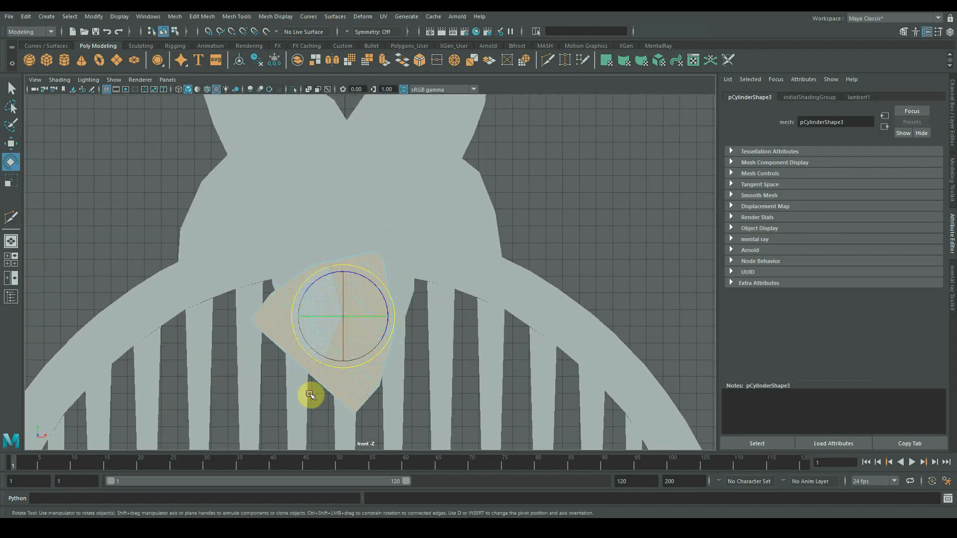
# - Move the single petal onto the comb arch beside the flower's right side and fine-tune its rotation
pyautogui.press('w')
pyautogui.moveTo(344, 317); pyautogui.dragTo(594, 305)
pyautogui.keyDown('alt'); pyautogui.moveTo(548, 306); pyautogui.dragTo(497, 302, button='right'); pyautogui.keyUp('alt')
pyautogui.keyDown('alt'); pyautogui.moveTo(498, 303); pyautogui.dragTo(448, 278, button='middle'); pyautogui.keyUp('alt')
pyautogui.press('e')
pyautogui.moveTo(548, 226); pyautogui.dragTo(543, 234)
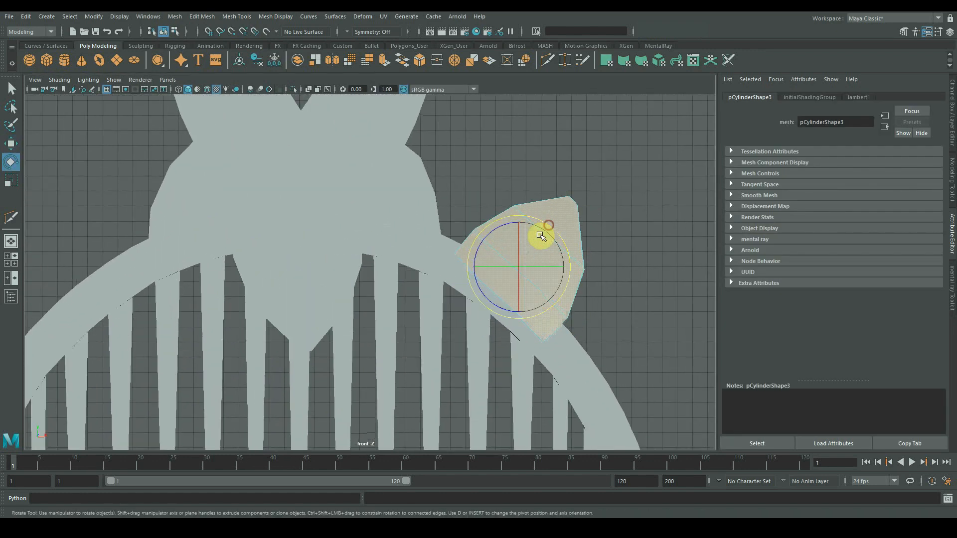
pyautogui.keyDown('alt'); pyautogui.moveTo(541, 236); pyautogui.dragTo(464, 233, button='right'); pyautogui.keyUp('alt')
pyautogui.moveTo(463, 233)
pyautogui.keyDown('alt'); pyautogui.mouseDown(button='middle')
pyautogui.moveTo(535, 210)
pyautogui.moveTo(455, 219)
pyautogui.mouseUp(button='middle'); pyautogui.keyUp('alt')
pyautogui.click(702, 201)
pyautogui.keyDown('alt'); pyautogui.moveTo(455, 219); pyautogui.dragTo(546, 213, button='right'); pyautogui.keyUp('alt')
pyautogui.keyDown('alt'); pyautogui.moveTo(547, 212); pyautogui.dragTo(480, 231, button='middle'); pyautogui.keyUp('alt')
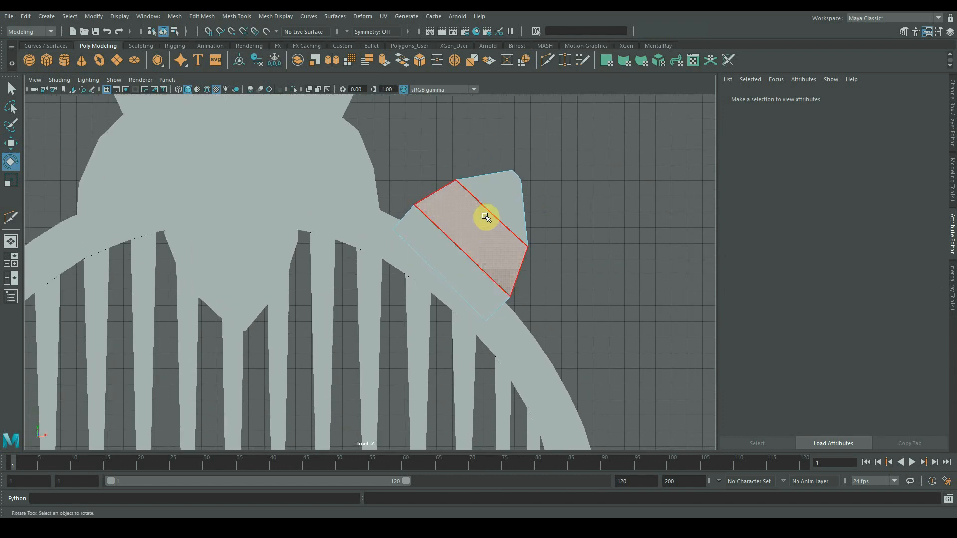
# - Rotate, widen and reposition the single petal's vertices so its base follows the curve of the comb arch
pyautogui.moveTo(491, 214); pyautogui.dragTo(444, 209, button='right')
pyautogui.moveTo(374, 128); pyautogui.dragTo(617, 332)
pyautogui.moveTo(488, 205); pyautogui.dragTo(499, 220)
pyautogui.keyDown('alt'); pyautogui.moveTo(508, 220); pyautogui.dragTo(513, 225, button='right'); pyautogui.keyUp('alt')
pyautogui.press('r')
pyautogui.moveTo(519, 254); pyautogui.dragTo(527, 254)
pyautogui.press('w')
pyautogui.moveTo(382, 188); pyautogui.dragTo(450, 235)
pyautogui.moveTo(395, 204); pyautogui.dragTo(497, 298)
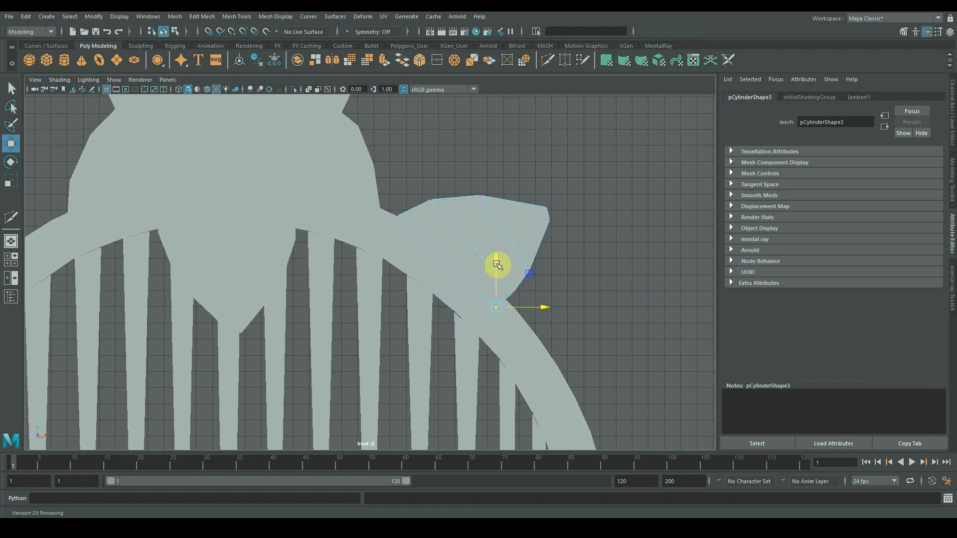
pyautogui.keyDown('alt'); pyautogui.moveTo(391, 209); pyautogui.dragTo(395, 232, button='middle'); pyautogui.keyUp('alt')
pyautogui.moveTo(402, 243); pyautogui.dragTo(401, 244)
# - Return the single petal to object mode, duplicate it, and move the copy lower along the comb's arch
pyautogui.click(476, 190)
pyautogui.moveTo(493, 239); pyautogui.dragTo(532, 210, button='right')
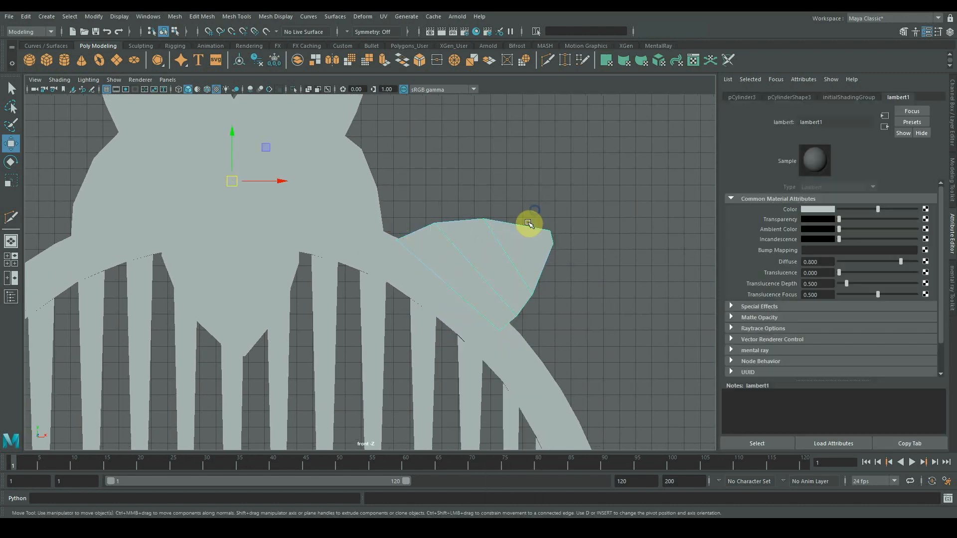
pyautogui.keyDown('alt'); pyautogui.moveTo(539, 287); pyautogui.dragTo(499, 235, button='middle'); pyautogui.keyUp('alt')
pyautogui.hotkey('ctrl', 'd')
pyautogui.moveTo(434, 222); pyautogui.dragTo(503, 301)
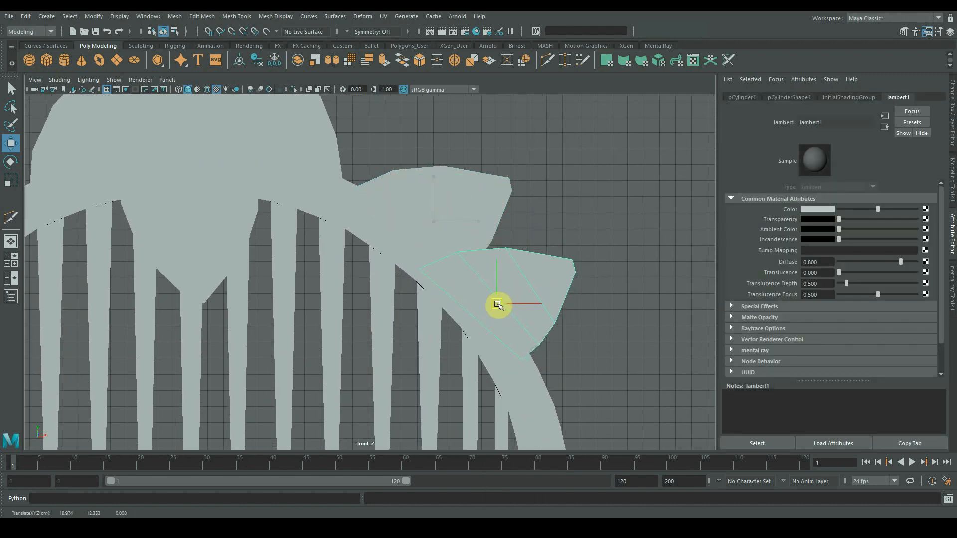
# - Rotate and move the second petal's tip and edge vertices to make it narrower and fit it against the arch
pyautogui.moveTo(558, 258); pyautogui.dragTo(513, 244, button='right')
pyautogui.moveTo(501, 229); pyautogui.dragTo(596, 265)
pyautogui.press('e')
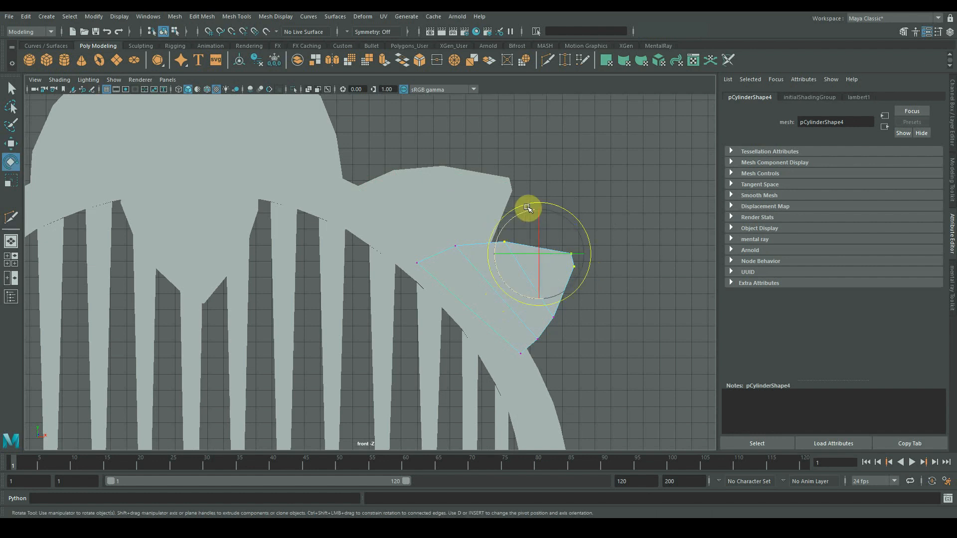
pyautogui.moveTo(528, 207); pyautogui.dragTo(498, 227)
pyautogui.press('w')
pyautogui.moveTo(533, 247); pyautogui.dragTo(515, 245)
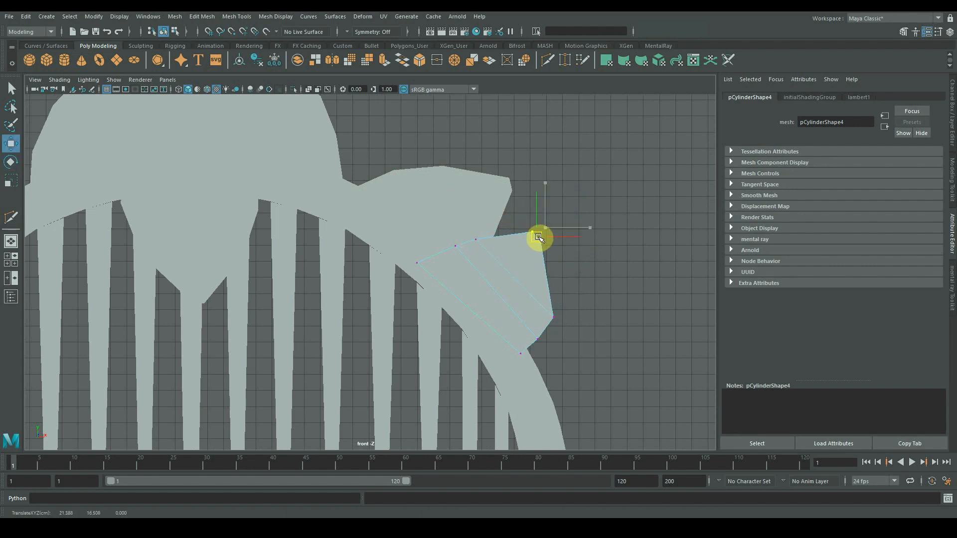
pyautogui.click(552, 317)
pyautogui.moveTo(506, 306); pyautogui.dragTo(566, 359)
pyautogui.moveTo(542, 335); pyautogui.dragTo(538, 283)
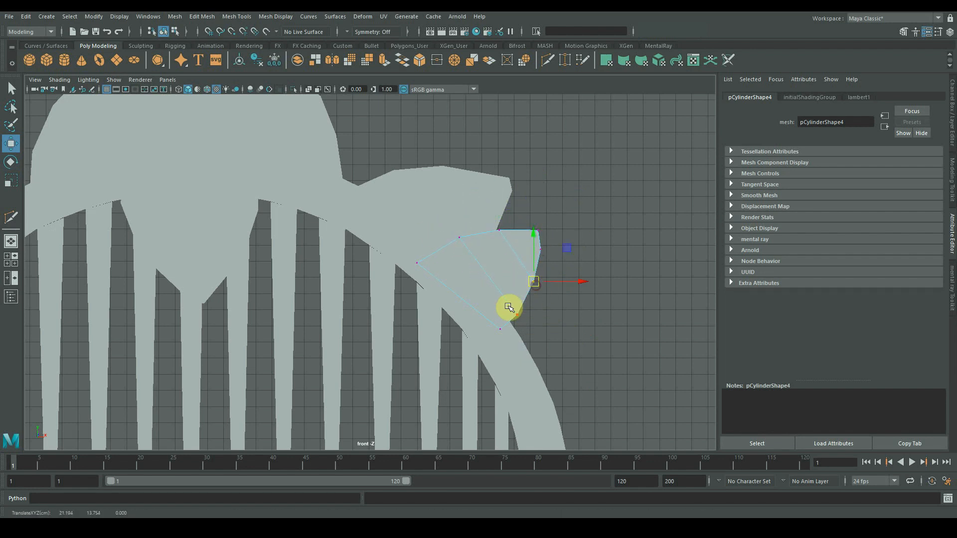
# - Duplicate the reshaped petal and move the copy up the arch, between the flower and the first petal
pyautogui.moveTo(504, 289); pyautogui.dragTo(521, 272, button='right')
pyautogui.hotkey('ctrl', 'd')
pyautogui.moveTo(496, 295); pyautogui.dragTo(401, 214)
pyautogui.keyDown('alt'); pyautogui.moveTo(378, 169); pyautogui.dragTo(432, 255, button='middle'); pyautogui.keyUp('alt')
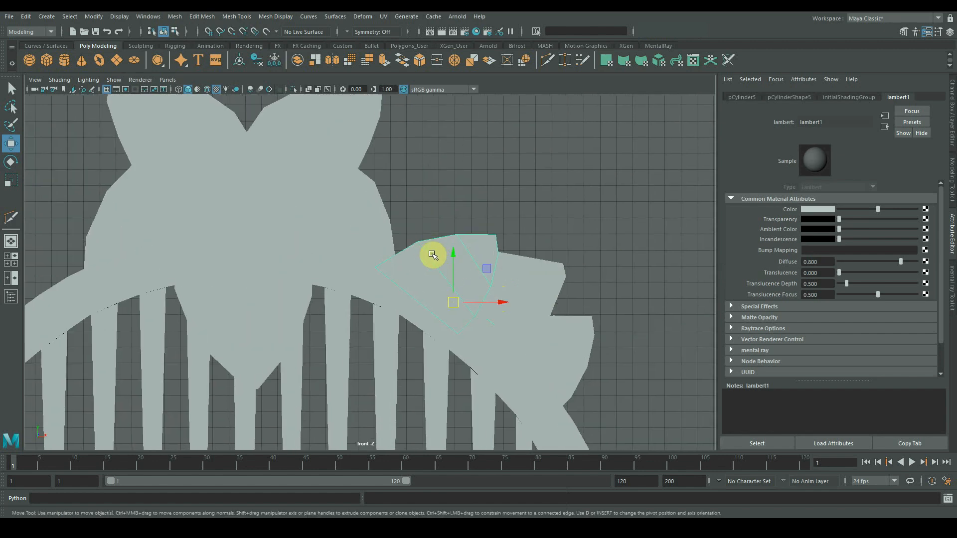
# - Rotate and reposition the third petal's vertices so its tip points upward beside the flower
pyautogui.click(560, 327)
pyautogui.press('space')
pyautogui.press('space')
pyautogui.press('space')
pyautogui.press('space')
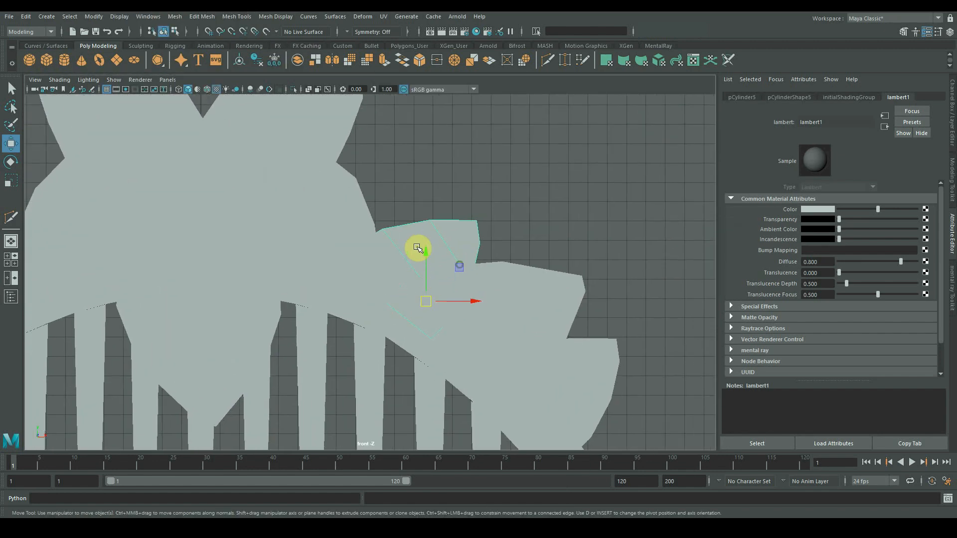
pyautogui.click(381, 173)
pyautogui.press('e')
pyautogui.moveTo(413, 191)
pyautogui.mouseDown()
pyautogui.moveTo(506, 261)
pyautogui.moveTo(411, 207)
pyautogui.moveTo(428, 198)
pyautogui.moveTo(410, 181)
pyautogui.moveTo(406, 192)
pyautogui.mouseUp()
pyautogui.press('w')
pyautogui.press('e')
pyautogui.press('w')
pyautogui.moveTo(438, 212); pyautogui.dragTo(435, 211)
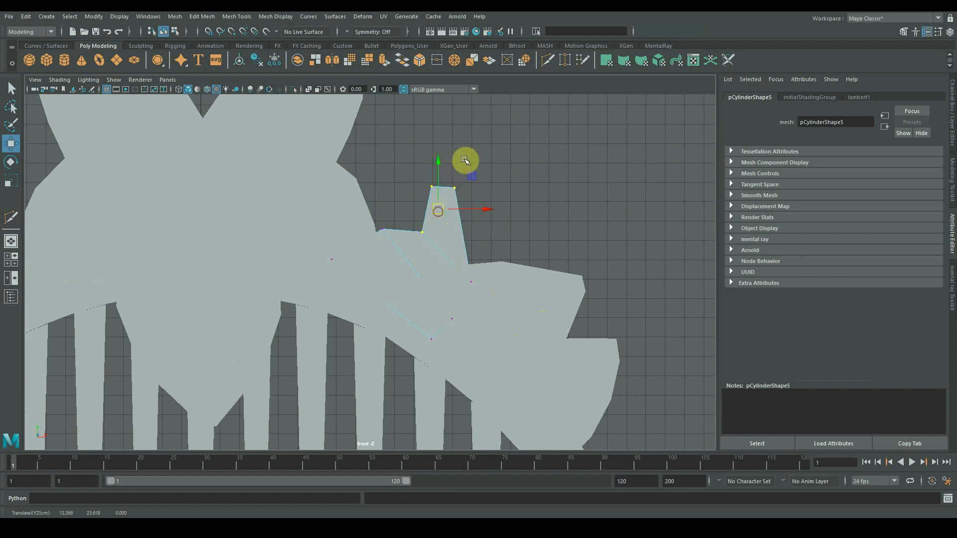
pyautogui.moveTo(480, 181); pyautogui.dragTo(479, 183)
# - Duplicate the upward-pointing petal and move the copy closer to the flower along the arch
pyautogui.press('w')
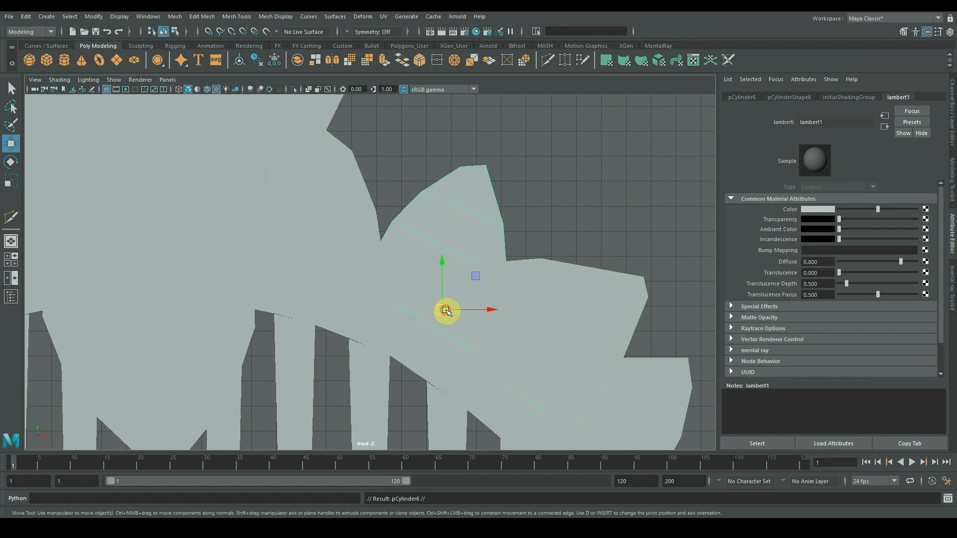
pyautogui.press('e')
pyautogui.moveTo(446, 311); pyautogui.dragTo(364, 274)
pyautogui.press('space')
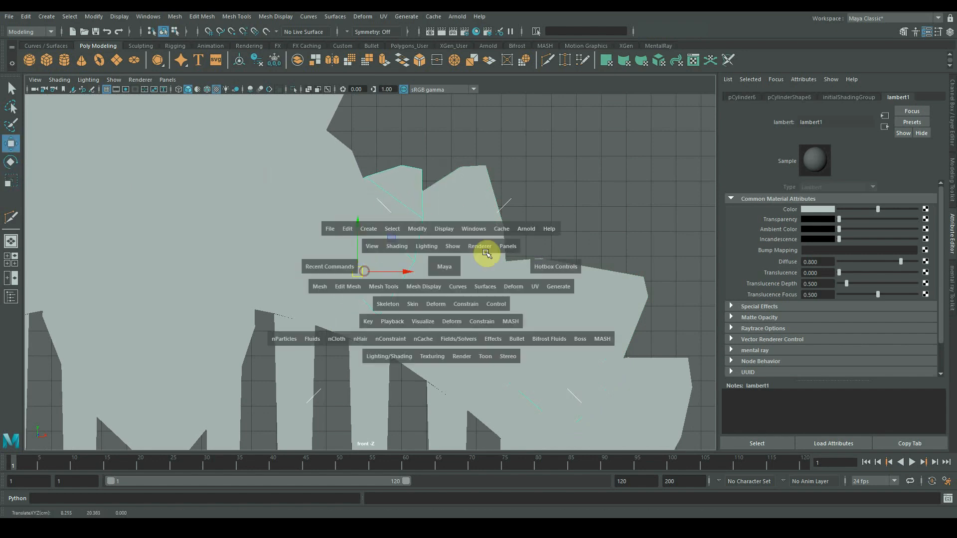
pyautogui.keyDown('alt'); pyautogui.moveTo(572, 196); pyautogui.dragTo(541, 199); pyautogui.keyUp('alt')
# - Scale the fourth petal and adjust its corner vertex where it meets the flower
pyautogui.press('r')
pyautogui.moveTo(481, 206); pyautogui.dragTo(493, 205)
pyautogui.keyDown('alt'); pyautogui.moveTo(530, 190); pyautogui.dragTo(497, 207); pyautogui.keyUp('alt')
pyautogui.press('space')
pyautogui.keyDown('alt'); pyautogui.moveTo(329, 256); pyautogui.dragTo(369, 326); pyautogui.keyUp('alt')
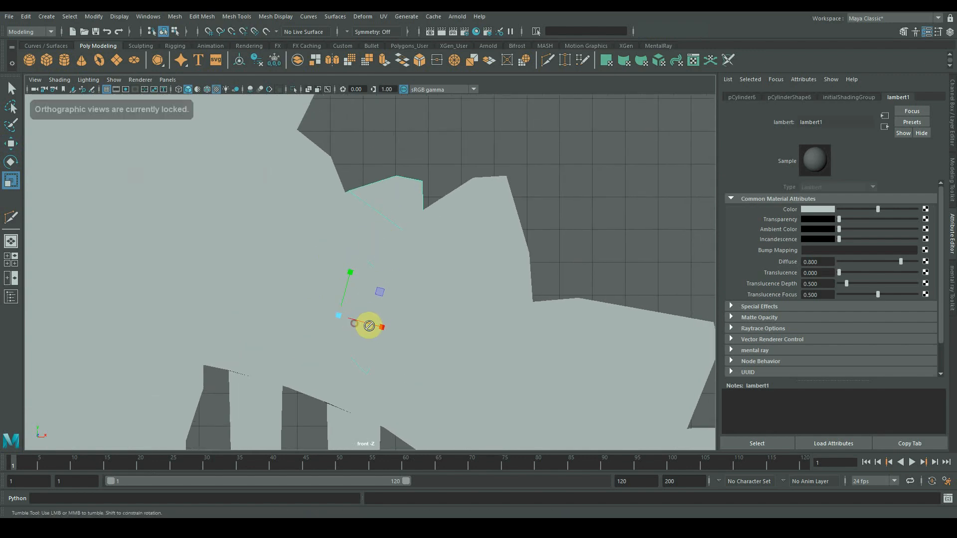
pyautogui.moveTo(381, 195); pyautogui.dragTo(340, 194, button='right')
pyautogui.click(348, 192)
pyautogui.press('w')
pyautogui.moveTo(350, 192); pyautogui.dragTo(353, 191)
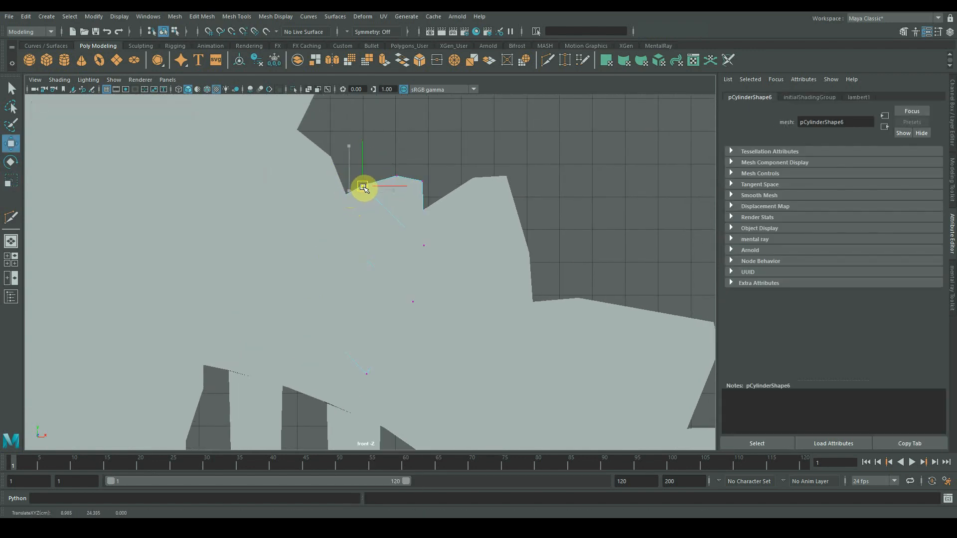
# - Select all four single petals in the perspective view and scale them thinner in depth
pyautogui.click(531, 150)
pyautogui.press('space')
pyautogui.keyDown('alt'); pyautogui.moveTo(405, 265); pyautogui.dragTo(394, 259); pyautogui.keyUp('alt')
pyautogui.keyDown('shift'); pyautogui.click(498, 253); pyautogui.keyUp('shift')
pyautogui.keyDown('shift'); pyautogui.click(401, 145); pyautogui.keyUp('shift')
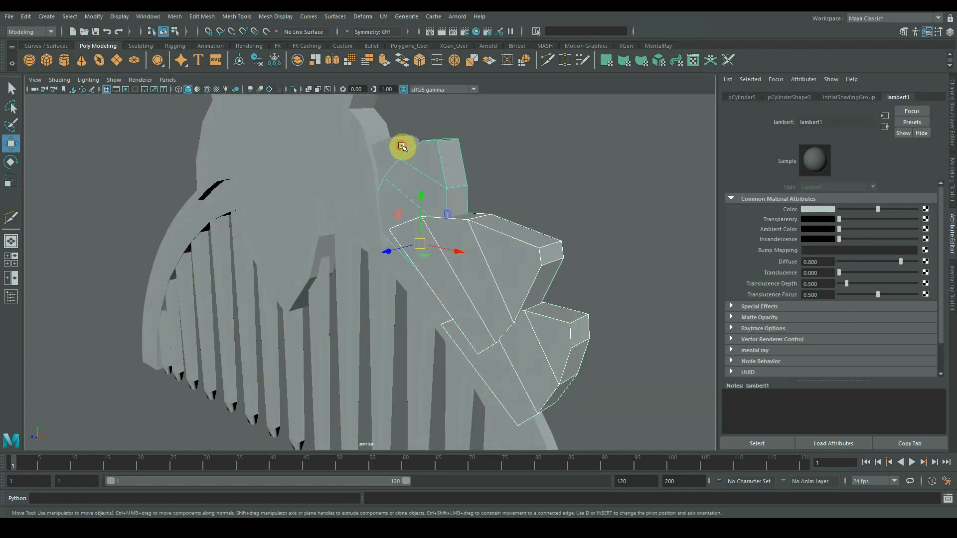
pyautogui.keyDown('alt'); pyautogui.moveTo(402, 145); pyautogui.dragTo(441, 242); pyautogui.keyUp('alt')
pyautogui.press('r')
pyautogui.keyDown('alt'); pyautogui.moveTo(307, 149); pyautogui.dragTo(488, 242); pyautogui.keyUp('alt')
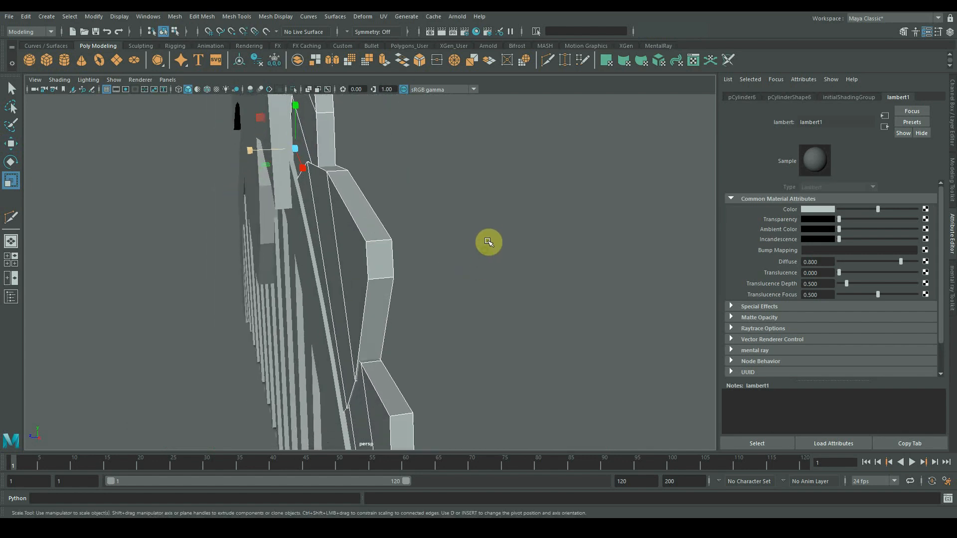
# - Select the petal nearest the flower on its own and scale its depth separately from the others
pyautogui.click(325, 146)
pyautogui.keyDown('alt'); pyautogui.moveTo(391, 181); pyautogui.dragTo(274, 361); pyautogui.keyUp('alt')
pyautogui.keyDown('alt'); pyautogui.moveTo(284, 172); pyautogui.dragTo(347, 264, button='right'); pyautogui.keyUp('alt')
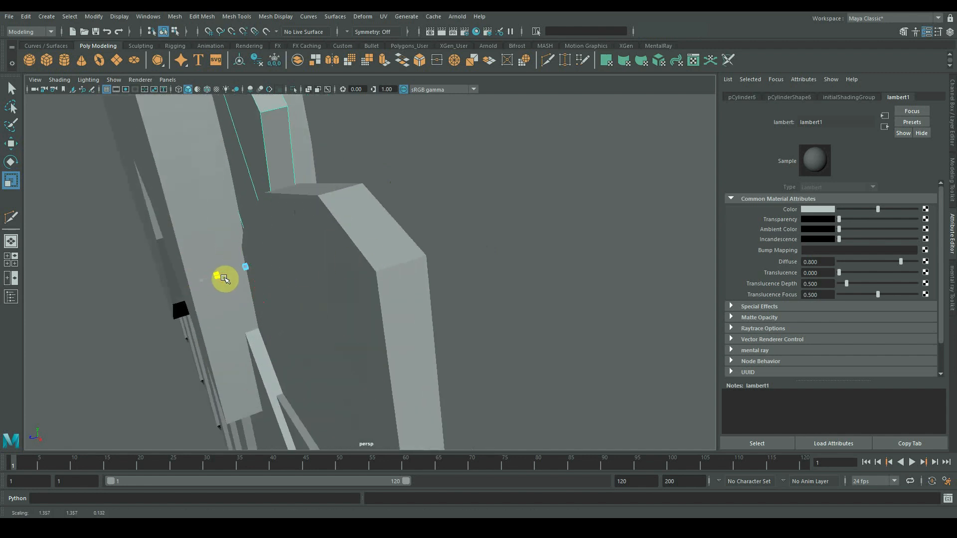
pyautogui.keyDown('alt'); pyautogui.moveTo(223, 279); pyautogui.dragTo(244, 314); pyautogui.keyUp('alt')
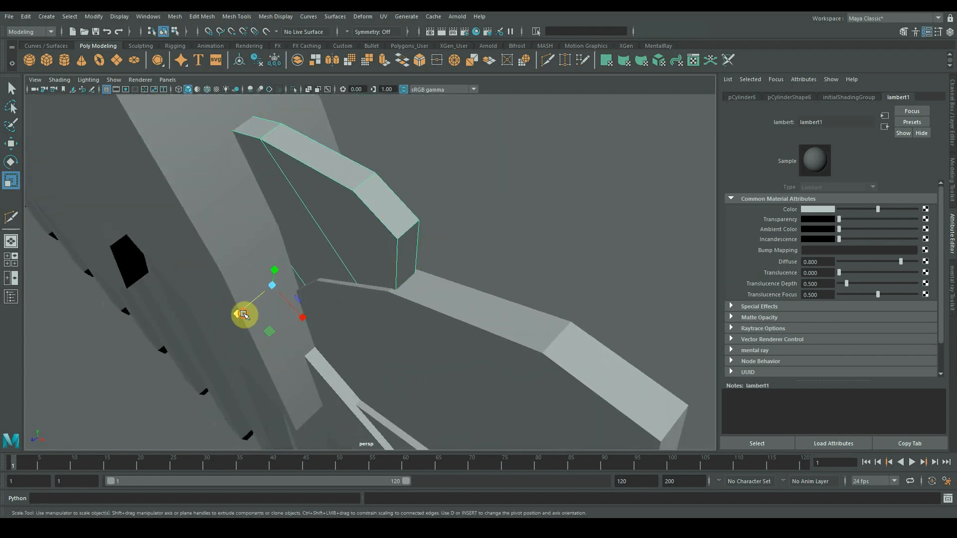
pyautogui.click(536, 225)
# - Examine the petals' thickness and placement against the flower and arch from several angles
pyautogui.keyDown('alt'); pyautogui.moveTo(536, 224); pyautogui.dragTo(500, 245, button='right'); pyautogui.keyUp('alt')
pyautogui.keyDown('alt'); pyautogui.moveTo(349, 269); pyautogui.dragTo(456, 252); pyautogui.keyUp('alt')
pyautogui.keyDown('alt'); pyautogui.moveTo(456, 252); pyautogui.dragTo(351, 255, button='right'); pyautogui.keyUp('alt')
pyautogui.keyDown('alt'); pyautogui.moveTo(351, 255); pyautogui.dragTo(434, 249); pyautogui.keyUp('alt')
pyautogui.keyDown('alt'); pyautogui.moveTo(434, 250); pyautogui.dragTo(453, 217, button='right'); pyautogui.keyUp('alt')
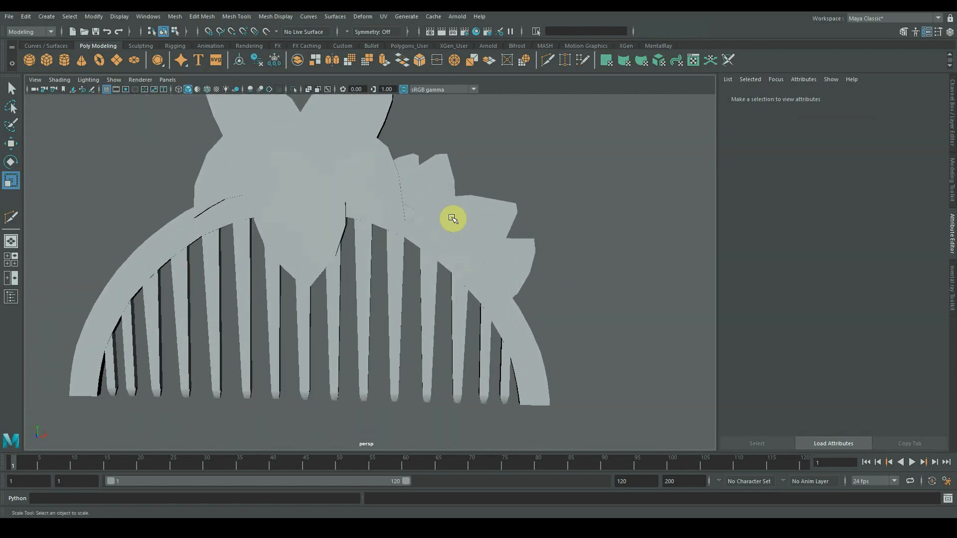
pyautogui.keyDown('alt'); pyautogui.moveTo(453, 217); pyautogui.dragTo(416, 256, button='middle'); pyautogui.keyUp('alt')
pyautogui.keyDown('alt'); pyautogui.moveTo(415, 256); pyautogui.dragTo(476, 269, button='right'); pyautogui.keyUp('alt')
pyautogui.click(476, 269)
pyautogui.keyDown('alt'); pyautogui.moveTo(476, 269); pyautogui.dragTo(299, 235); pyautogui.keyUp('alt')
pyautogui.keyDown('alt'); pyautogui.moveTo(300, 235); pyautogui.dragTo(344, 249, button='middle'); pyautogui.keyUp('alt')
# - Select the comb, set symmetry to Object X, and cut new edges across the teeth below the arch with Multi-Cut
pyautogui.click(344, 269)
pyautogui.keyDown('alt'); pyautogui.moveTo(344, 269); pyautogui.dragTo(432, 329); pyautogui.keyUp('alt')
pyautogui.click(375, 31)
pyautogui.click(374, 52)
pyautogui.keyDown('alt'); pyautogui.moveTo(256, 330); pyautogui.dragTo(424, 294, button='right'); pyautogui.keyUp('alt')
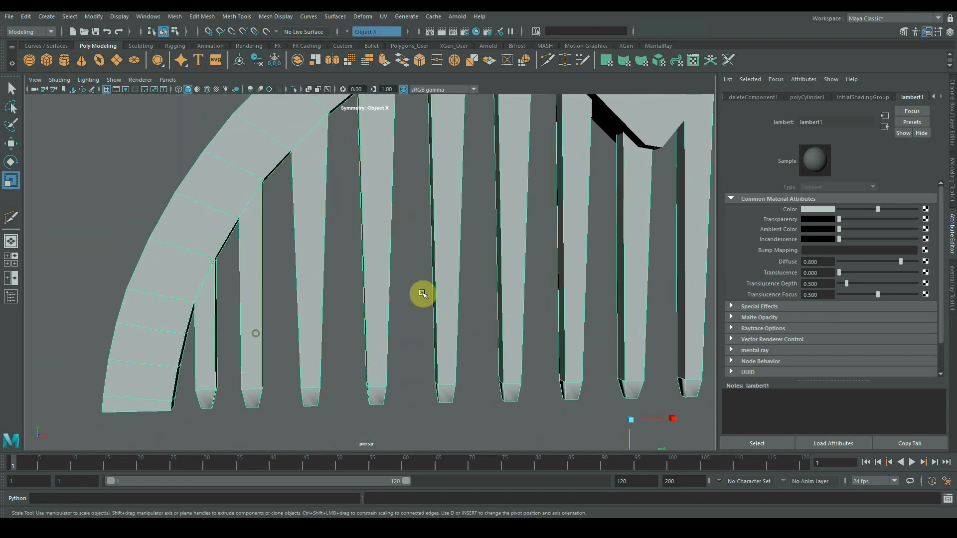
pyautogui.click(11, 218)
pyautogui.click(195, 332)
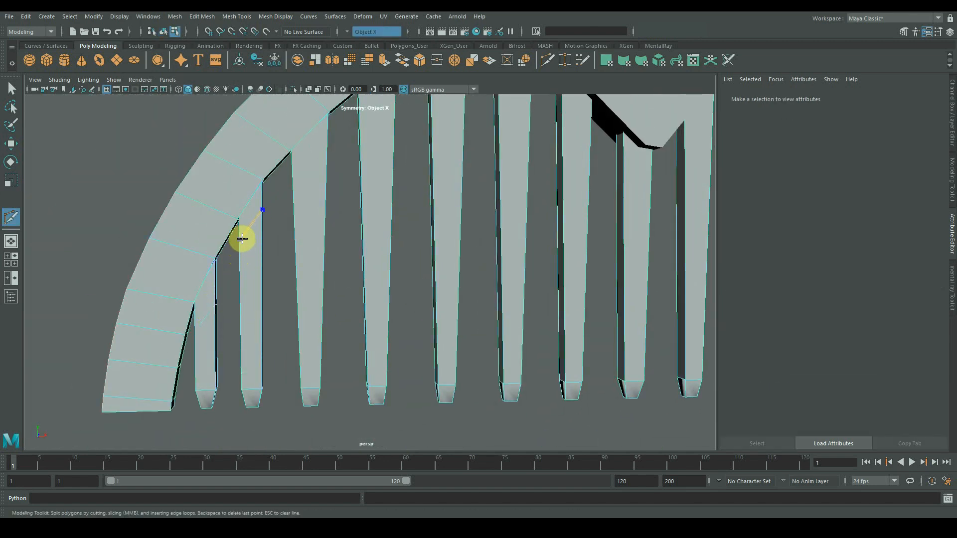
pyautogui.keyDown('alt'); pyautogui.moveTo(292, 171); pyautogui.dragTo(263, 245, button='middle'); pyautogui.keyUp('alt')
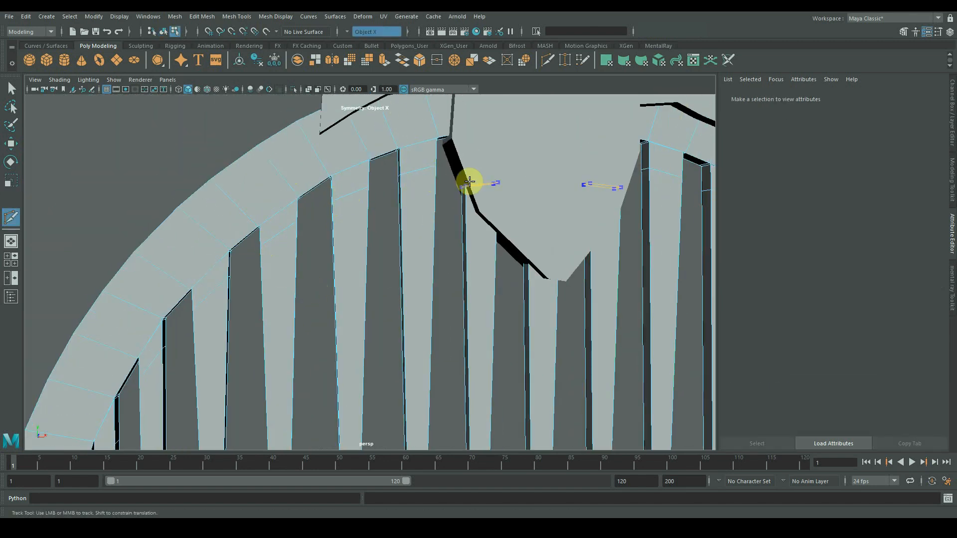
pyautogui.press('q')
# - Select the new edges across the teeth and move them down so the teeth taper only in their lower part
pyautogui.keyDown('alt'); pyautogui.moveTo(531, 185); pyautogui.dragTo(349, 299, button='right'); pyautogui.keyUp('alt')
pyautogui.keyDown('alt'); pyautogui.moveTo(349, 299); pyautogui.dragTo(329, 233, button='middle'); pyautogui.keyUp('alt')
pyautogui.keyDown('alt'); pyautogui.moveTo(328, 233); pyautogui.dragTo(315, 236); pyautogui.keyUp('alt')
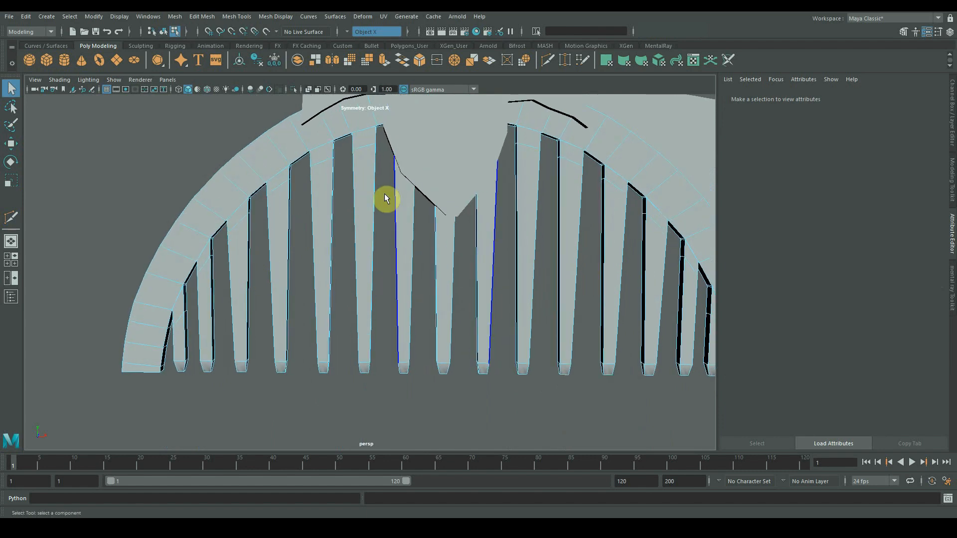
pyautogui.keyDown('alt'); pyautogui.moveTo(384, 199); pyautogui.dragTo(367, 227, button='middle'); pyautogui.keyUp('alt')
pyautogui.click(336, 190)
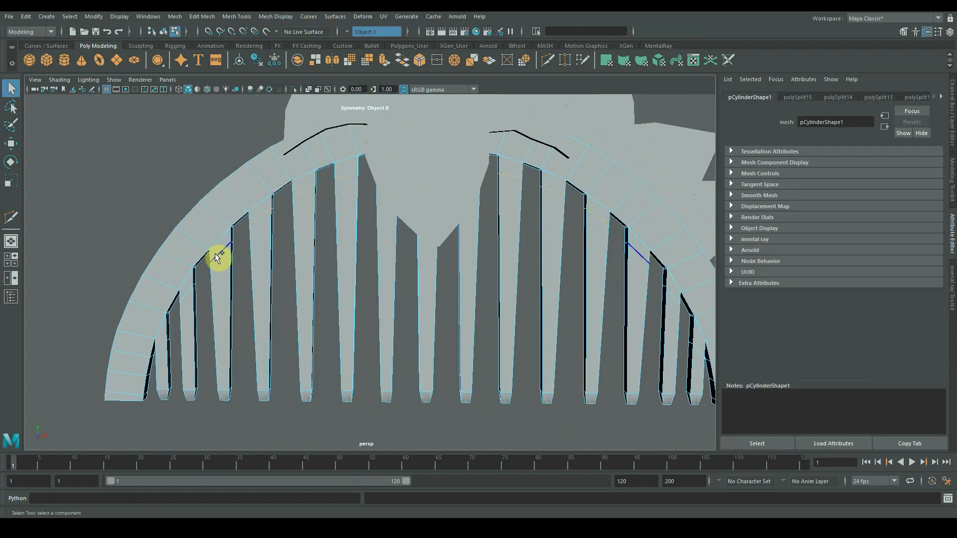
pyautogui.moveTo(161, 351)
pyautogui.keyDown('alt'); pyautogui.mouseDown(button='right')
pyautogui.moveTo(258, 312)
pyautogui.moveTo(338, 228)
pyautogui.moveTo(303, 282)
pyautogui.mouseUp(button='right'); pyautogui.keyUp('alt')
pyautogui.click(178, 90)
pyautogui.click(343, 228)
pyautogui.click(189, 89)
pyautogui.keyDown('alt'); pyautogui.moveTo(303, 282); pyautogui.dragTo(296, 230, button='middle'); pyautogui.keyUp('alt')
pyautogui.press('w')
pyautogui.moveTo(297, 249)
pyautogui.keyDown('alt'); pyautogui.mouseDown(button='right')
pyautogui.moveTo(322, 254)
pyautogui.moveTo(364, 240)
pyautogui.mouseUp(button='right'); pyautogui.keyUp('alt')
pyautogui.keyDown('alt'); pyautogui.moveTo(256, 207); pyautogui.dragTo(310, 182, button='middle'); pyautogui.keyUp('alt')
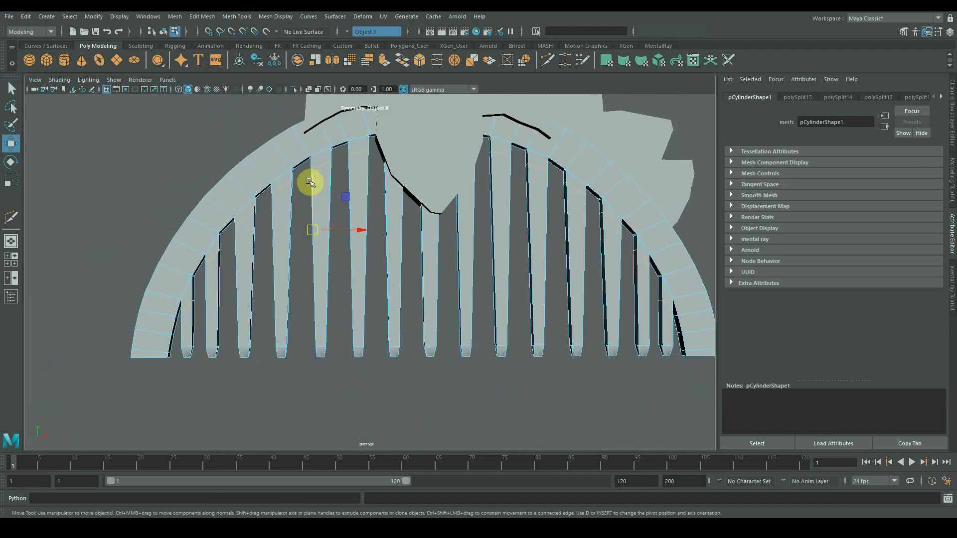
pyautogui.moveTo(321, 190); pyautogui.dragTo(337, 212)
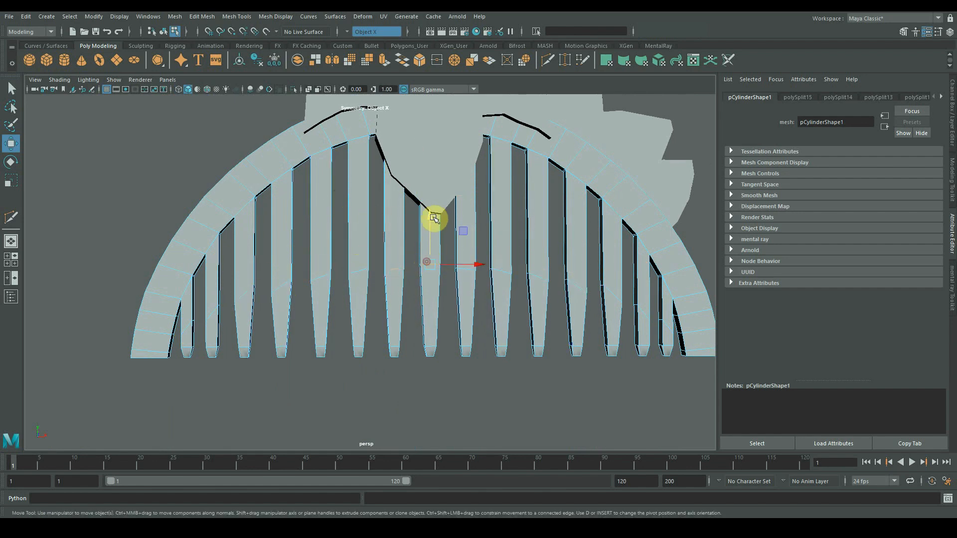
# - Select the slanted edge loop on each tooth in turn and scale it vertically to level it
pyautogui.scroll(2, 430, 185)
pyautogui.doubleClick(393, 270)
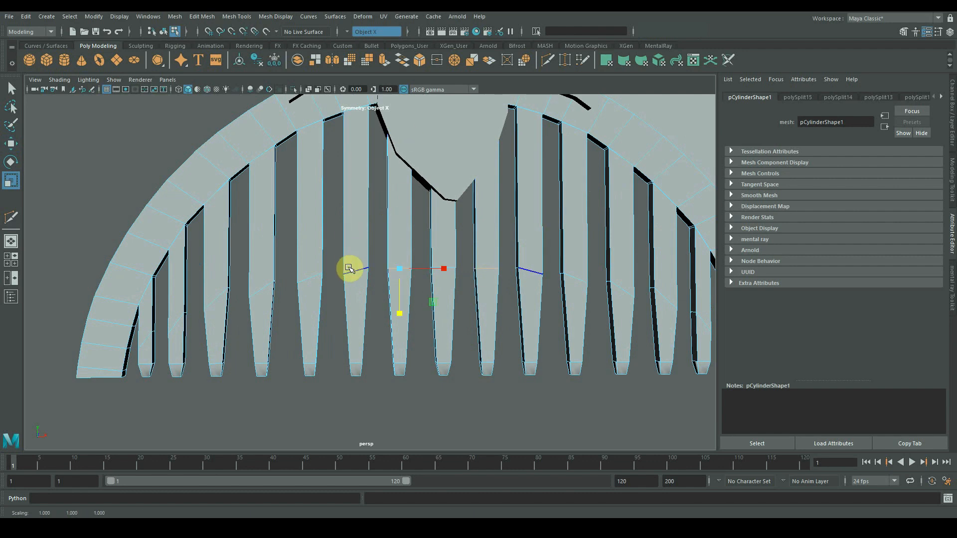
pyautogui.doubleClick(262, 294)
pyautogui.moveTo(261, 333); pyautogui.dragTo(265, 317)
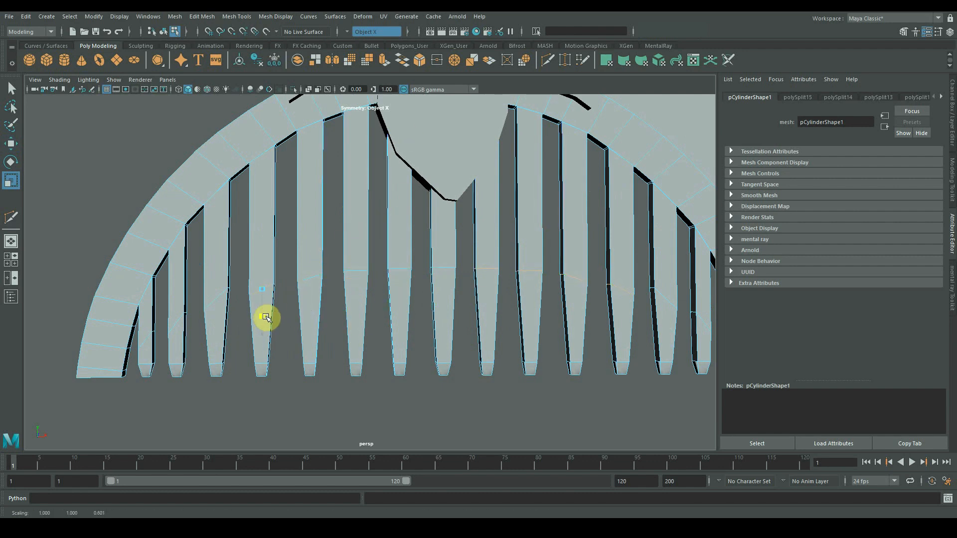
pyautogui.keyDown('alt'); pyautogui.moveTo(219, 303); pyautogui.dragTo(313, 284, button='middle'); pyautogui.keyUp('alt')
pyautogui.doubleClick(310, 282)
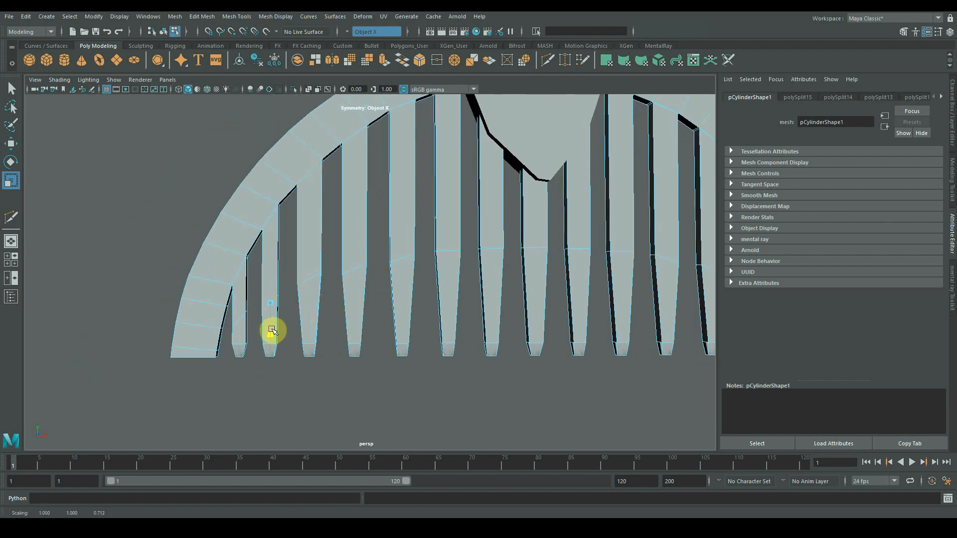
pyautogui.click(374, 372)
pyautogui.doubleClick(255, 344)
pyautogui.click(326, 387)
pyautogui.scroll(-6, 399, 339)
pyautogui.keyDown('alt'); pyautogui.moveTo(488, 302); pyautogui.dragTo(432, 303, button='middle'); pyautogui.keyUp('alt')
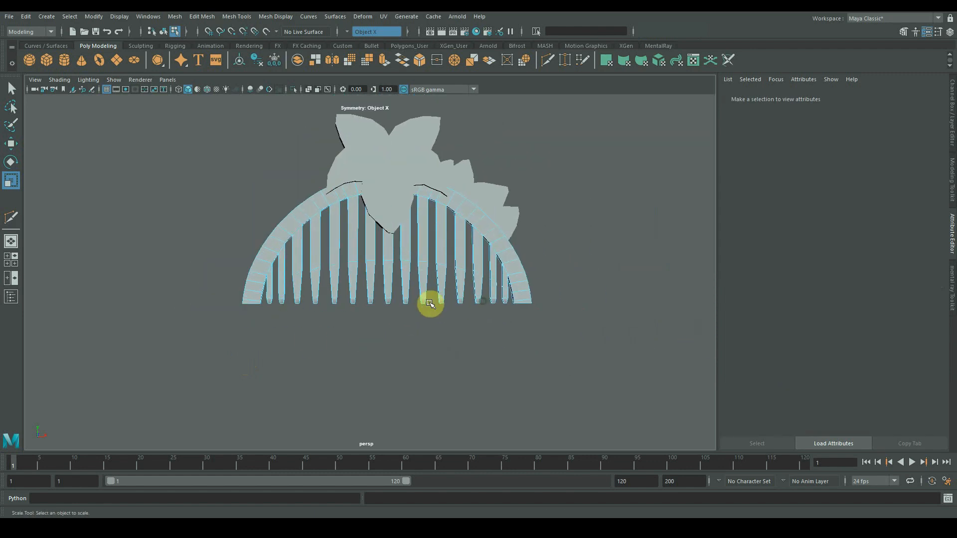
pyautogui.scroll(5, 459, 274)
pyautogui.keyDown('alt'); pyautogui.moveTo(470, 259); pyautogui.dragTo(399, 329, button='middle'); pyautogui.keyUp('alt')
pyautogui.scroll(3, 459, 278)
pyautogui.doubleClick(417, 269)
pyautogui.click(455, 331)
# - Select the front faces of the comb's arch and extrude them with a thickness of 0.1
pyautogui.scroll(-8, 423, 287)
pyautogui.scroll(3, 432, 324)
pyautogui.keyDown('alt'); pyautogui.moveTo(389, 333); pyautogui.dragTo(297, 338); pyautogui.keyUp('alt')
pyautogui.keyDown('alt'); pyautogui.moveTo(385, 229); pyautogui.dragTo(416, 252); pyautogui.keyUp('alt')
pyautogui.scroll(3, 367, 218)
pyautogui.click(488, 252)
pyautogui.keyDown('alt'); pyautogui.moveTo(488, 252); pyautogui.dragTo(502, 271); pyautogui.keyUp('alt')
pyautogui.hotkey('ctrl', 'e')
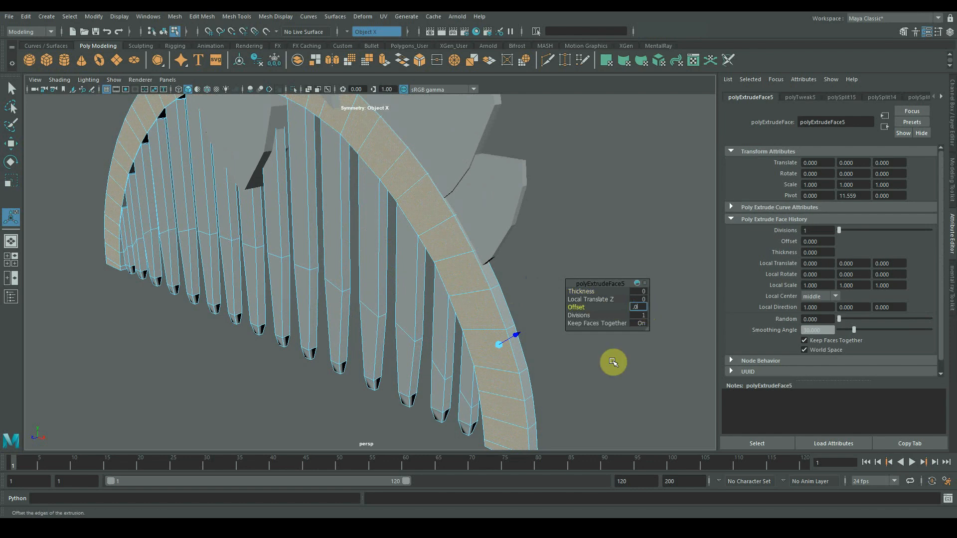
pyautogui.keyDown('alt'); pyautogui.moveTo(612, 362); pyautogui.dragTo(641, 294); pyautogui.keyUp('alt')
pyautogui.click(639, 291)
pyautogui.write('0.1')
pyautogui.press('Return')
# - Examine the extruded arch from several angles and return the comb to object mode
pyautogui.keyDown('alt'); pyautogui.moveTo(494, 252); pyautogui.dragTo(495, 226); pyautogui.keyUp('alt')
pyautogui.keyDown('alt'); pyautogui.moveTo(494, 225); pyautogui.dragTo(481, 280, button='middle'); pyautogui.keyUp('alt')
pyautogui.scroll(-5, 481, 280)
pyautogui.click(527, 274)
pyautogui.keyDown('alt'); pyautogui.moveTo(481, 280); pyautogui.dragTo(297, 240); pyautogui.keyUp('alt')
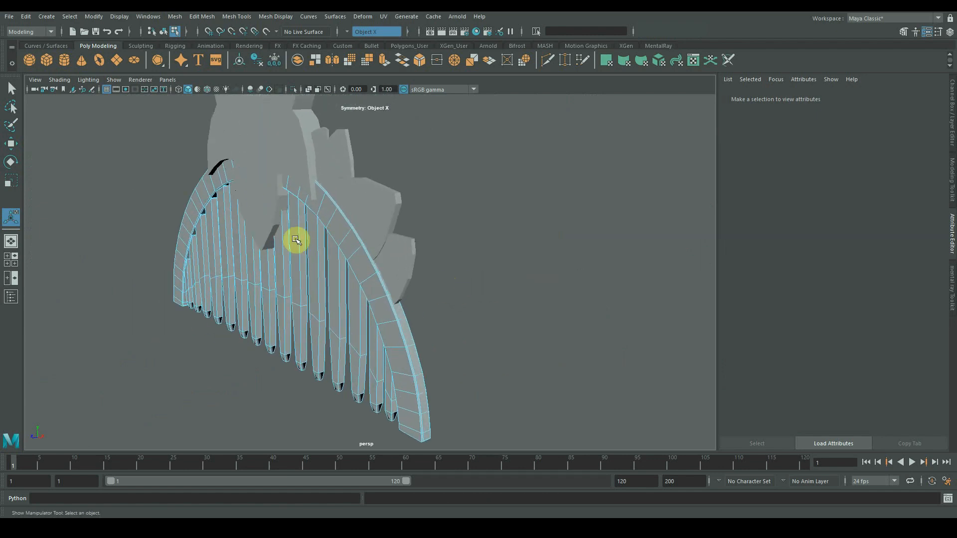
pyautogui.keyDown('alt'); pyautogui.moveTo(297, 239); pyautogui.dragTo(333, 304, button='middle'); pyautogui.keyUp('alt')
pyautogui.click(471, 205)
pyautogui.press('F8')
pyautogui.press('q')
pyautogui.click(470, 205)
pyautogui.keyDown('alt'); pyautogui.moveTo(470, 205); pyautogui.dragTo(361, 259); pyautogui.keyUp('alt')
pyautogui.scroll(3, 369, 241)
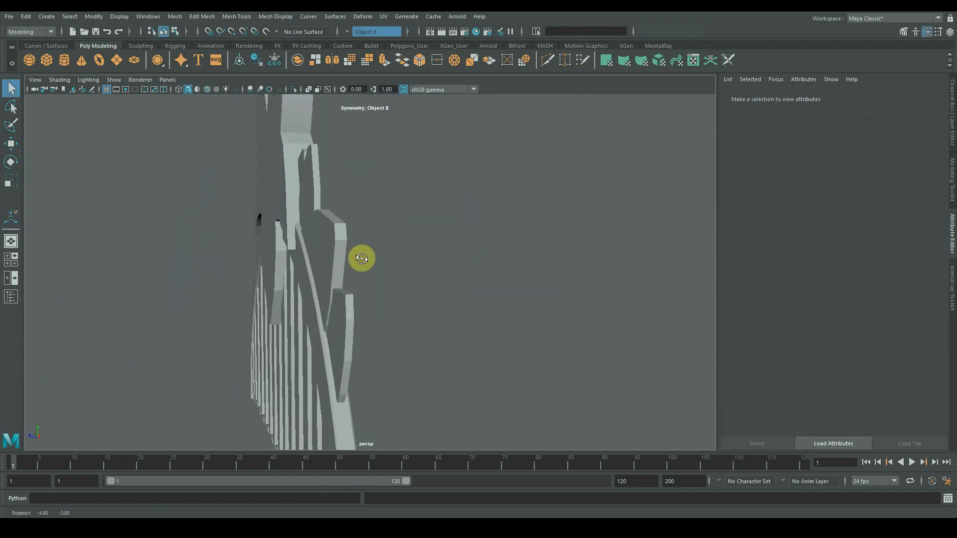
# - Select the five-petal flower and scale its depth down to about 0.77
pyautogui.click(301, 207)
pyautogui.keyDown('alt'); pyautogui.moveTo(301, 207); pyautogui.dragTo(332, 241); pyautogui.keyUp('alt')
pyautogui.press('r')
pyautogui.moveTo(244, 212); pyautogui.dragTo(255, 213)
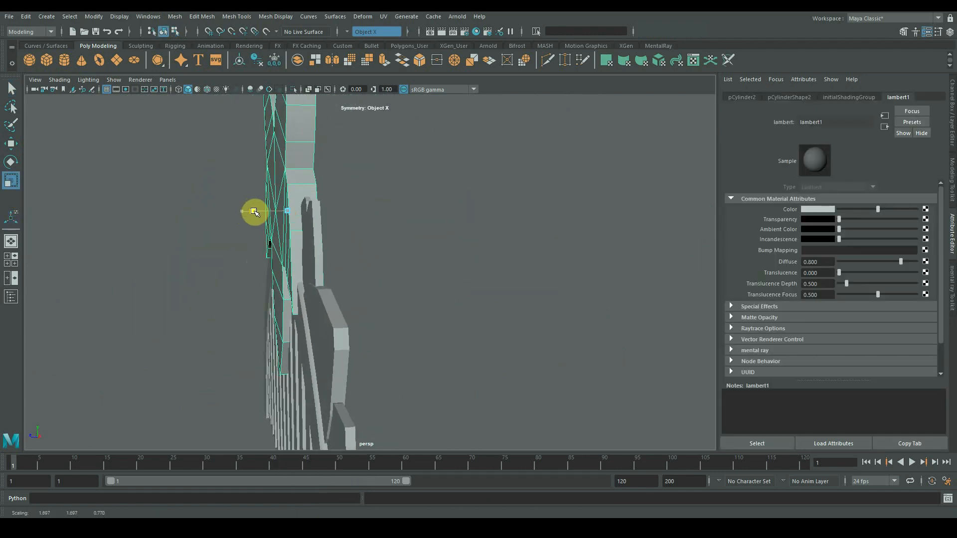
pyautogui.click(377, 260)
# - Select the loop of side faces around the flower's outline and bevel it with a fraction of 0.2
pyautogui.keyDown('alt'); pyautogui.moveTo(377, 260); pyautogui.dragTo(423, 266); pyautogui.keyUp('alt')
pyautogui.keyDown('alt'); pyautogui.moveTo(404, 229); pyautogui.dragTo(326, 233); pyautogui.keyUp('alt')
pyautogui.click(410, 229)
pyautogui.scroll(2, 334, 232)
pyautogui.moveTo(343, 224); pyautogui.dragTo(345, 265, button='right')
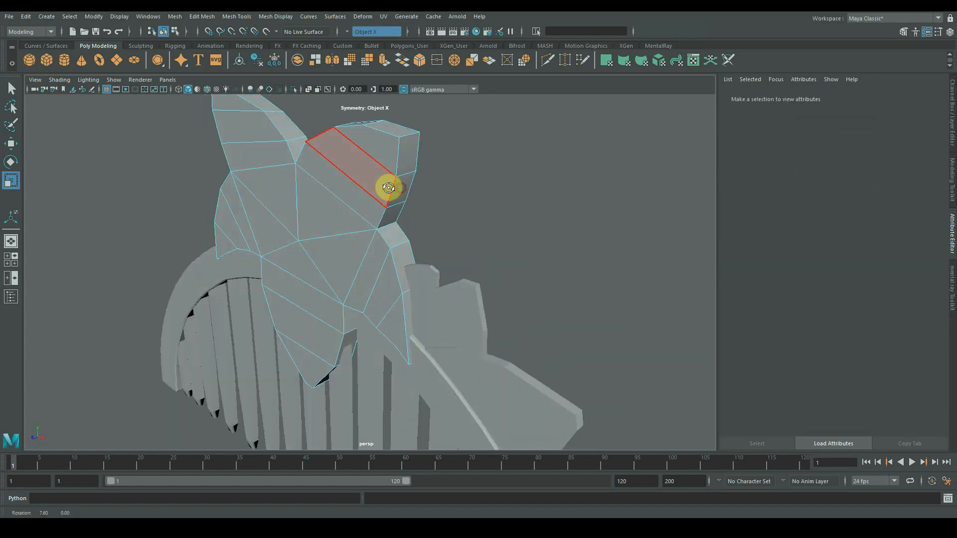
pyautogui.click(399, 162)
pyautogui.keyDown('shift'); pyautogui.doubleClick(394, 189); pyautogui.keyUp('shift')
pyautogui.keyDown('shift'); pyautogui.moveTo(394, 190); pyautogui.dragTo(444, 149, button='right'); pyautogui.keyUp('shift')
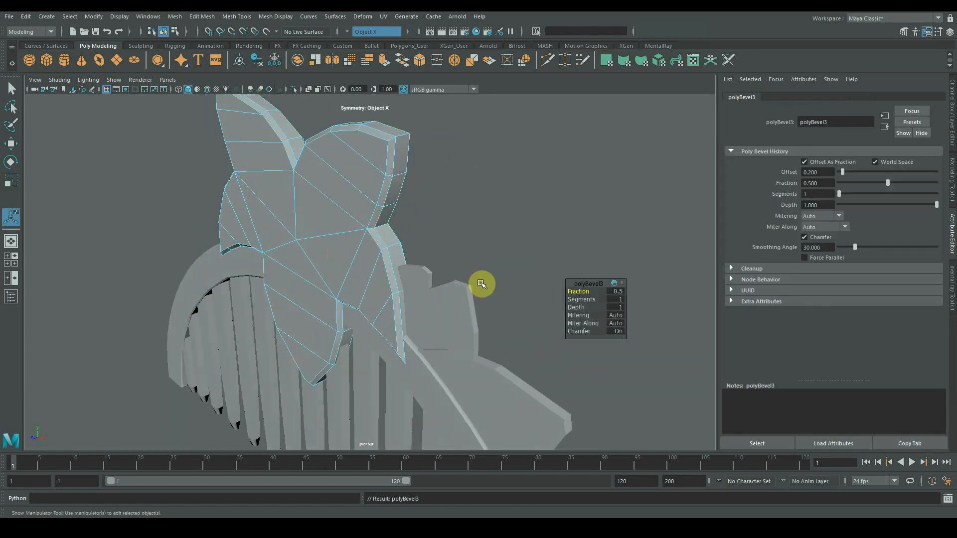
pyautogui.keyDown('alt'); pyautogui.moveTo(459, 283); pyautogui.dragTo(370, 271); pyautogui.keyUp('alt')
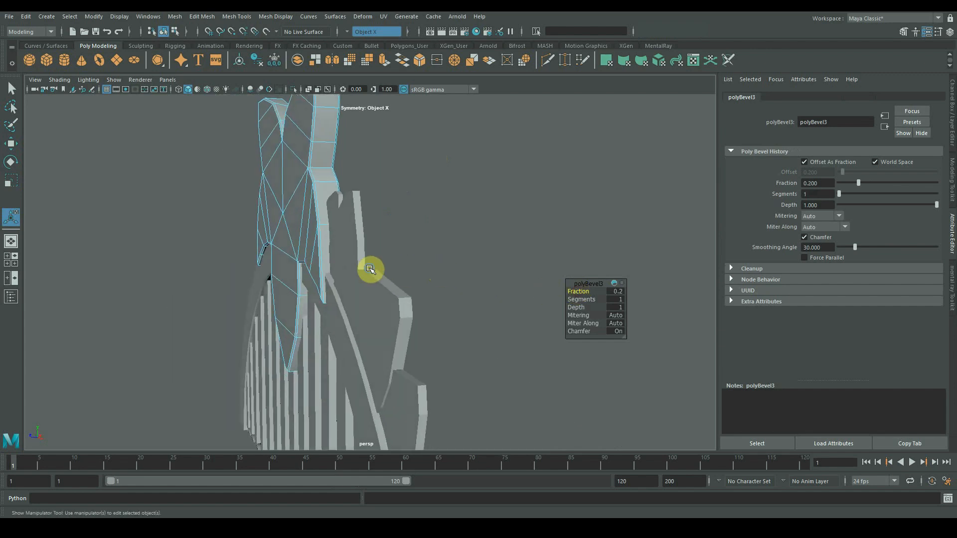
# - Select the side faces of the second arch petal from the flower and bevel its outline edges with a fraction of 0.2
pyautogui.scroll(3, 358, 279)
pyautogui.click(305, 350)
pyautogui.keyDown('shift'); pyautogui.click(299, 260); pyautogui.keyUp('shift')
pyautogui.keyDown('alt'); pyautogui.moveTo(299, 261); pyautogui.dragTo(373, 267); pyautogui.keyUp('alt')
pyautogui.press('q')
pyautogui.click(333, 241)
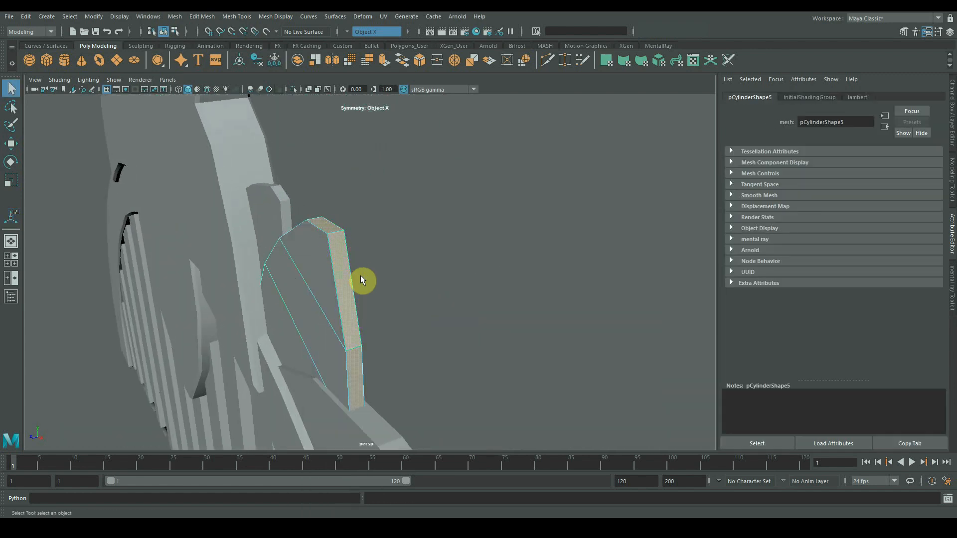
pyautogui.keyDown('shift'); pyautogui.moveTo(420, 306); pyautogui.dragTo(372, 308, button='right'); pyautogui.keyUp('shift')
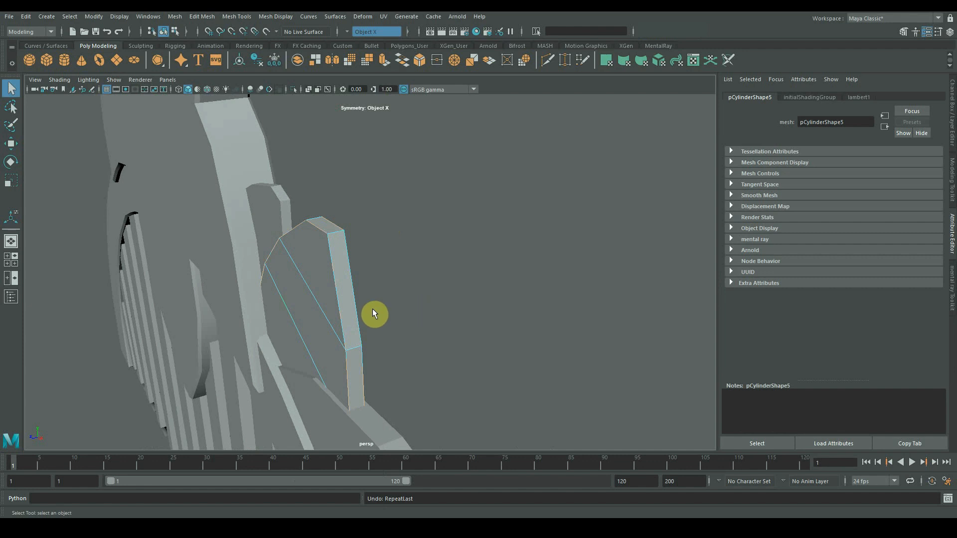
pyautogui.scroll(2, 374, 309)
pyautogui.keyDown('alt'); pyautogui.moveTo(309, 297); pyautogui.dragTo(339, 297); pyautogui.keyUp('alt')
pyautogui.moveTo(340, 297); pyautogui.dragTo(388, 282, button='right')
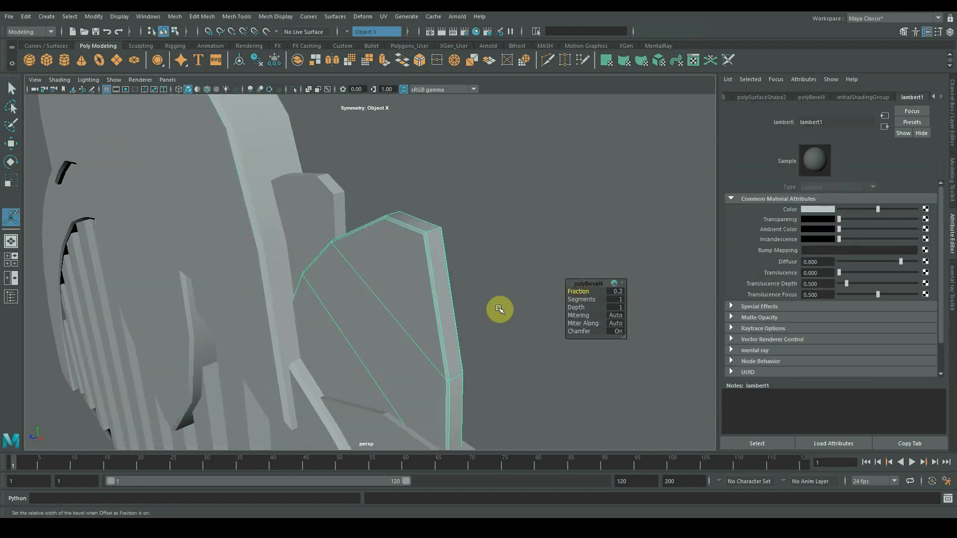
# - Bevel the outline edges of the smallest arch petal beside the flower with a fraction of 0.3
pyautogui.click(326, 235)
pyautogui.keyDown('alt'); pyautogui.moveTo(363, 235); pyautogui.dragTo(345, 230); pyautogui.keyUp('alt')
pyautogui.moveTo(344, 231); pyautogui.dragTo(367, 252, button='right')
pyautogui.keyDown('shift'); pyautogui.moveTo(363, 297); pyautogui.dragTo(322, 298, button='right'); pyautogui.keyUp('shift')
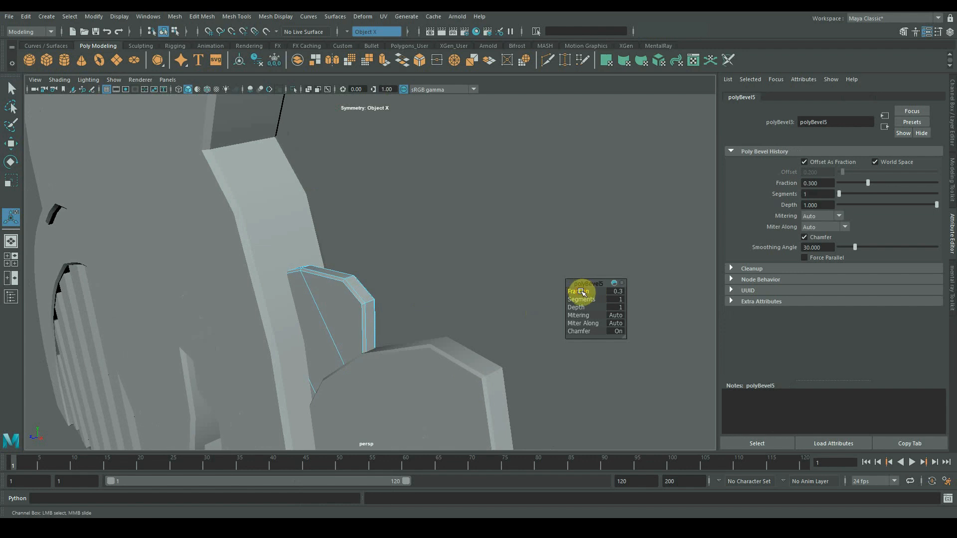
# - Select the side faces of the largest arch petal, bevel its outline edges and reduce the bevel fraction
pyautogui.keyDown('alt'); pyautogui.moveTo(423, 319); pyautogui.dragTo(364, 339); pyautogui.keyUp('alt')
pyautogui.moveTo(364, 339); pyautogui.dragTo(406, 324, button='right')
pyautogui.click(366, 347)
pyautogui.keyDown('alt'); pyautogui.moveTo(366, 347); pyautogui.dragTo(335, 232); pyautogui.keyUp('alt')
pyautogui.moveTo(336, 231); pyautogui.dragTo(337, 279, button='right')
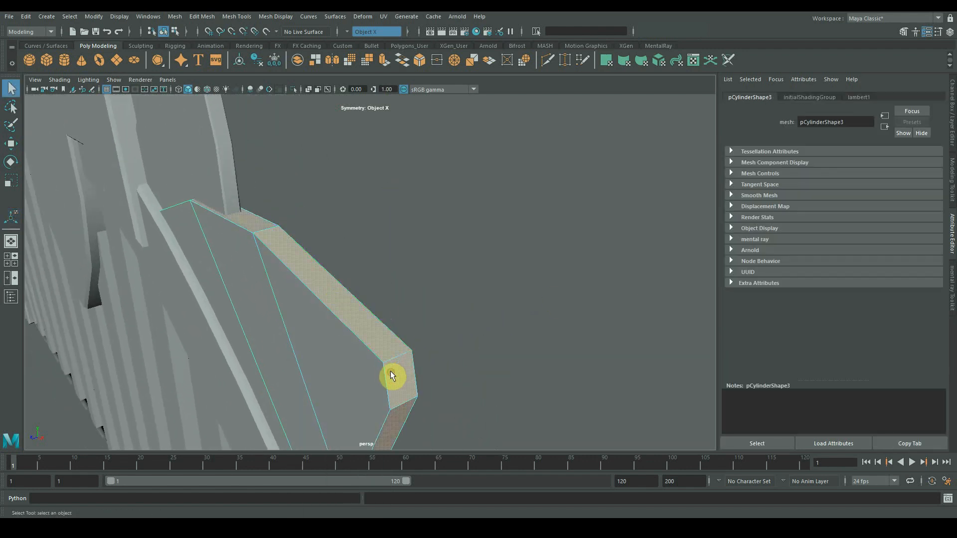
pyautogui.moveTo(384, 338)
pyautogui.keyDown('ctrl'); pyautogui.mouseDown(button='right')
pyautogui.moveTo(424, 324)
pyautogui.moveTo(375, 337)
pyautogui.mouseUp(button='right'); pyautogui.keyUp('ctrl')
pyautogui.moveTo(572, 290); pyautogui.dragTo(553, 290)
# - Select the side faces of the outermost arch petal and bevel its outline edges
pyautogui.keyDown('alt'); pyautogui.moveTo(418, 319); pyautogui.dragTo(360, 299); pyautogui.keyUp('alt')
pyautogui.click(356, 305)
pyautogui.moveTo(360, 299); pyautogui.dragTo(356, 334, button='right')
pyautogui.click(351, 279)
pyautogui.keyDown('shift'); pyautogui.doubleClick(345, 247); pyautogui.keyUp('shift')
pyautogui.keyDown('ctrl'); pyautogui.moveTo(339, 271); pyautogui.dragTo(387, 233, button='right'); pyautogui.keyUp('ctrl')
pyautogui.keyDown('shift'); pyautogui.moveTo(349, 283); pyautogui.dragTo(399, 283, button='right'); pyautogui.keyUp('shift')
pyautogui.keyDown('alt'); pyautogui.moveTo(498, 319); pyautogui.dragTo(229, 141); pyautogui.keyUp('alt')
# - Select the five-petal flower and the arch petals and smooth their meshes
pyautogui.click(487, 284)
pyautogui.keyDown('alt'); pyautogui.moveTo(487, 284); pyautogui.dragTo(344, 269); pyautogui.keyUp('alt')
pyautogui.click(432, 272)
pyautogui.moveTo(233, 142); pyautogui.dragTo(308, 174)
pyautogui.keyDown('shift'); pyautogui.click(436, 297); pyautogui.keyUp('shift')
pyautogui.keyDown('shift'); pyautogui.moveTo(370, 240); pyautogui.dragTo(360, 300, button='right'); pyautogui.keyUp('shift')
pyautogui.keyDown('alt'); pyautogui.moveTo(361, 299); pyautogui.dragTo(355, 278); pyautogui.keyUp('alt')
pyautogui.click(468, 214)
pyautogui.keyDown('alt'); pyautogui.moveTo(306, 233); pyautogui.dragTo(393, 273, button='middle'); pyautogui.keyUp('alt')
pyautogui.moveTo(393, 274)
pyautogui.keyDown('alt'); pyautogui.mouseDown()
pyautogui.moveTo(395, 261)
pyautogui.moveTo(408, 272)
pyautogui.mouseUp(); pyautogui.keyUp('alt')
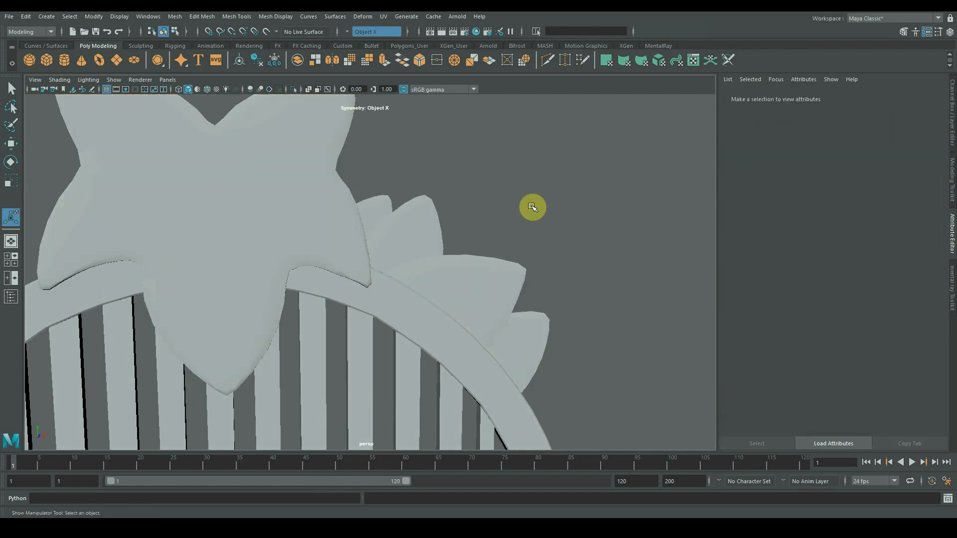
# - In the front view, select a loop of edges across one of the flower's petals and bevel it into two
pyautogui.keyDown('alt'); pyautogui.moveTo(532, 207); pyautogui.dragTo(351, 244, button='right'); pyautogui.keyUp('alt')
pyautogui.keyDown('alt'); pyautogui.moveTo(351, 244); pyautogui.dragTo(382, 235, button='middle'); pyautogui.keyUp('alt')
pyautogui.click(369, 235)
pyautogui.press('space')
pyautogui.press('space')
pyautogui.moveTo(295, 201); pyautogui.dragTo(292, 176, button='right')
pyautogui.keyDown('alt'); pyautogui.moveTo(331, 183); pyautogui.dragTo(363, 208, button='middle'); pyautogui.keyUp('alt')
pyautogui.click(333, 244)
pyautogui.keyDown('shift'); pyautogui.moveTo(327, 245); pyautogui.dragTo(315, 212, button='right'); pyautogui.keyUp('shift')
pyautogui.hotkey('ctrl', 'b')
# - Bevel the edge loops across the flower's remaining petals with a fraction of 0.5 to even out the mesh
pyautogui.keyDown('alt'); pyautogui.moveTo(316, 211); pyautogui.dragTo(384, 385, button='middle'); pyautogui.keyUp('alt')
pyautogui.keyDown('alt'); pyautogui.moveTo(194, 281); pyautogui.dragTo(304, 276, button='middle'); pyautogui.keyUp('alt')
pyautogui.doubleClick(196, 308)
pyautogui.hotkey('ctrl', 'b')
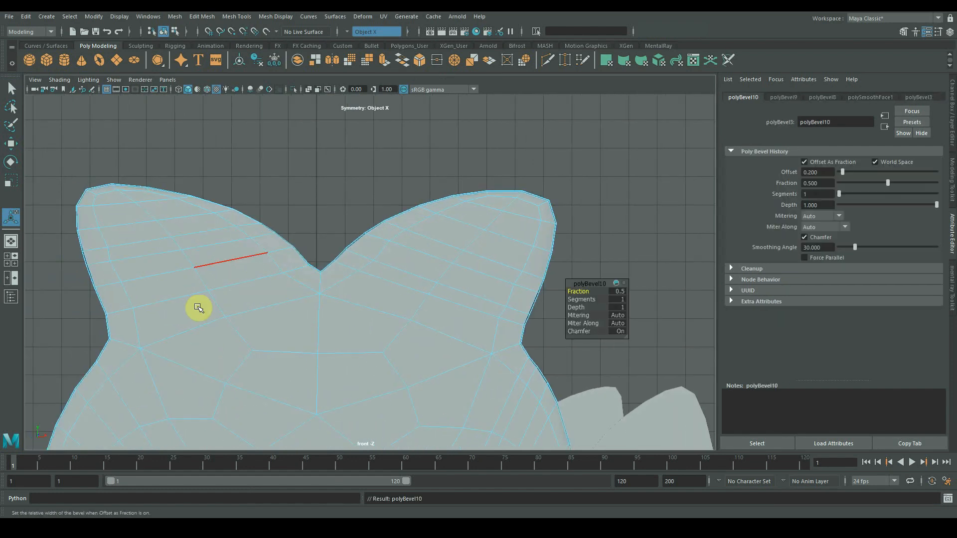
pyautogui.keyDown('alt'); pyautogui.moveTo(192, 349); pyautogui.dragTo(307, 166, button='middle'); pyautogui.keyUp('alt')
pyautogui.doubleClick(196, 257)
pyautogui.hotkey('ctrl', 'b')
# - Select the edge loops across the flower's lower right petal and apply Edit Edge Flow to them
pyautogui.keyDown('alt'); pyautogui.moveTo(356, 259); pyautogui.dragTo(327, 228, button='right'); pyautogui.keyUp('alt')
pyautogui.keyDown('alt'); pyautogui.moveTo(327, 228); pyautogui.dragTo(55, 223, button='middle'); pyautogui.keyUp('alt')
pyautogui.keyDown('alt'); pyautogui.moveTo(309, 239); pyautogui.dragTo(450, 273, button='right'); pyautogui.keyUp('alt')
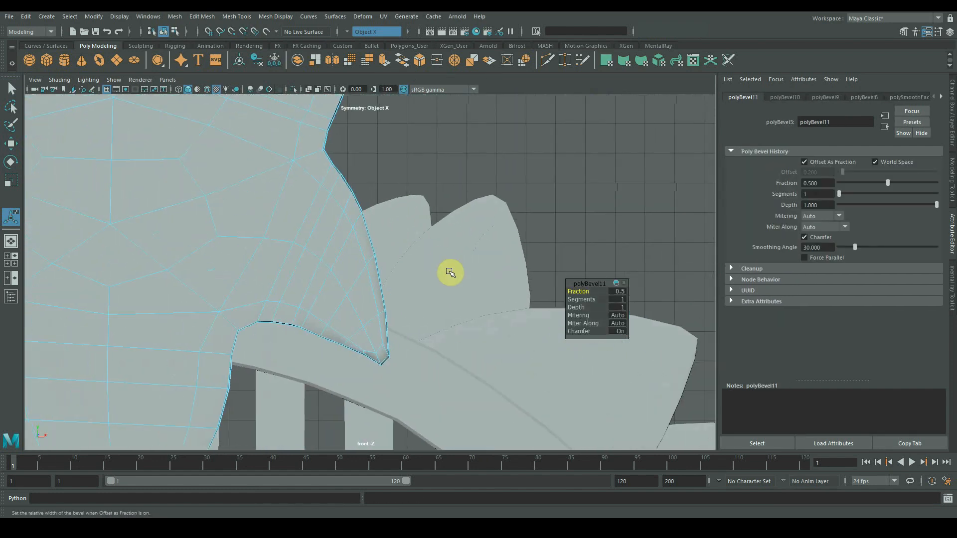
pyautogui.keyDown('alt'); pyautogui.moveTo(451, 273); pyautogui.dragTo(257, 181, button='middle'); pyautogui.keyUp('alt')
pyautogui.keyDown('alt'); pyautogui.moveTo(429, 286); pyautogui.dragTo(178, 213, button='right'); pyautogui.keyUp('alt')
pyautogui.keyDown('alt'); pyautogui.moveTo(178, 214); pyautogui.dragTo(388, 311, button='middle'); pyautogui.keyUp('alt')
pyautogui.press('q')
pyautogui.keyDown('alt'); pyautogui.moveTo(351, 259); pyautogui.dragTo(321, 241, button='middle'); pyautogui.keyUp('alt')
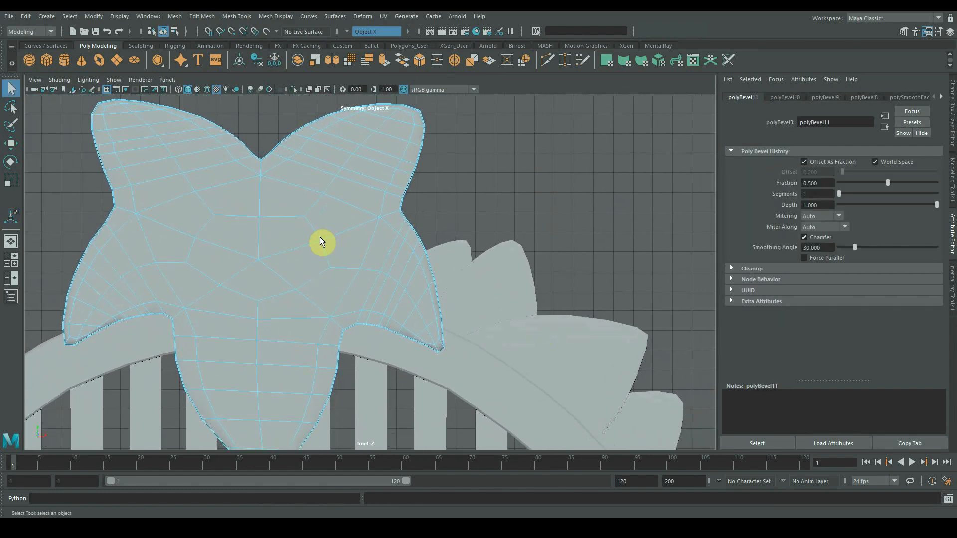
pyautogui.doubleClick(414, 243)
pyautogui.keyDown('alt'); pyautogui.moveTo(321, 240); pyautogui.dragTo(390, 342, button='right'); pyautogui.keyUp('alt')
pyautogui.doubleClick(429, 264)
pyautogui.press('g')
pyautogui.click(419, 261)
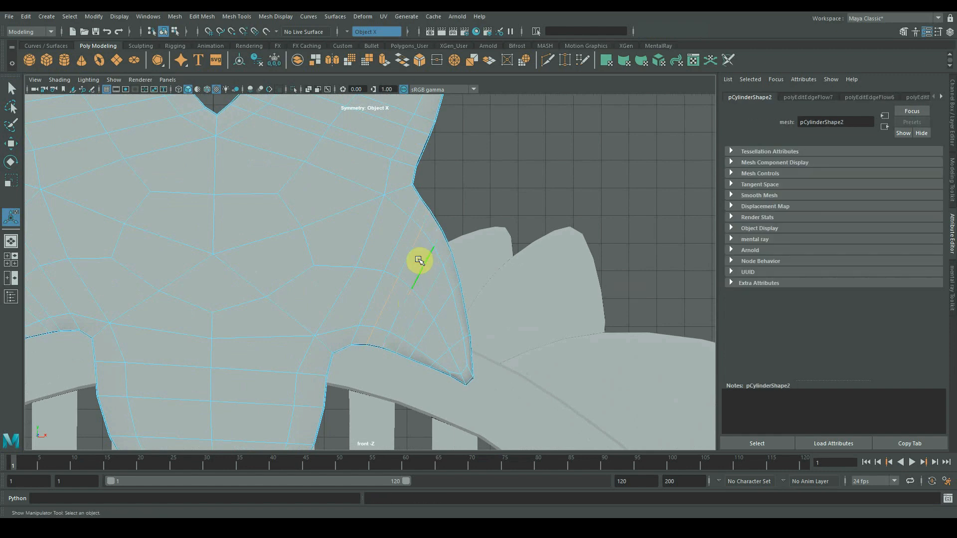
# - Apply Edit Edge Flow to each edge loop across the flower's two upper petals
pyautogui.keyDown('alt'); pyautogui.moveTo(408, 159); pyautogui.dragTo(413, 268, button='middle'); pyautogui.keyUp('alt')
pyautogui.doubleClick(390, 231)
pyautogui.press('g')
pyautogui.doubleClick(335, 214)
pyautogui.keyDown('alt'); pyautogui.moveTo(280, 191); pyautogui.dragTo(424, 228, button='middle'); pyautogui.keyUp('alt')
pyautogui.press('g')
pyautogui.doubleClick(271, 231)
pyautogui.press('g')
pyautogui.doubleClick(241, 238)
pyautogui.press('g')
pyautogui.doubleClick(216, 226)
pyautogui.press('g')
# - Apply Edit Edge Flow to the edge loops across the flower's lower left petal
pyautogui.keyDown('alt'); pyautogui.moveTo(136, 395); pyautogui.dragTo(393, 271, button='middle'); pyautogui.keyUp('alt')
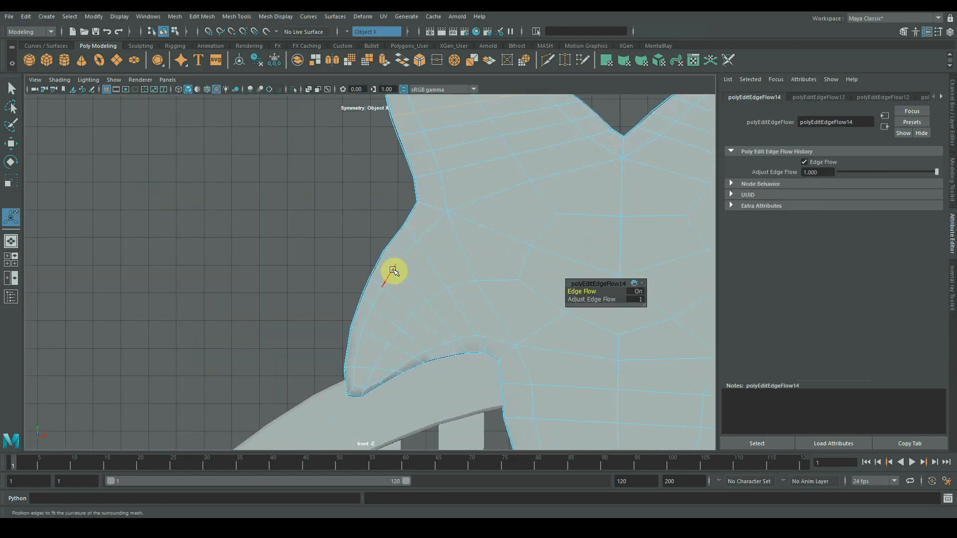
pyautogui.doubleClick(392, 260)
pyautogui.press('g')
pyautogui.doubleClick(395, 298)
pyautogui.press('g')
# - Add an edge loop across the flower's bottom centre petal and even out its loops with Edit Edge Flow
pyautogui.keyDown('alt'); pyautogui.moveTo(588, 439); pyautogui.dragTo(377, 290, button='middle'); pyautogui.keyUp('alt')
pyautogui.doubleClick(373, 277)
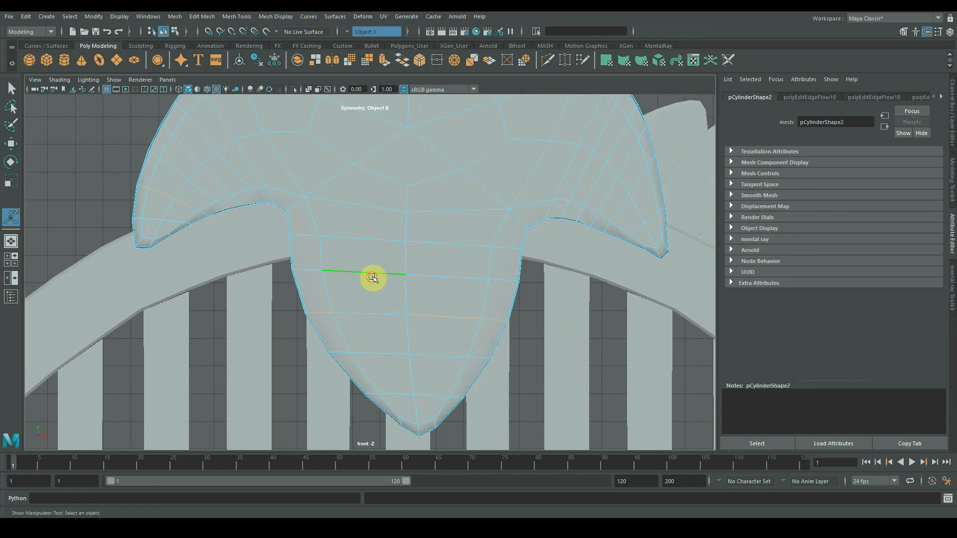
pyautogui.press('g')
pyautogui.doubleClick(359, 287)
pyautogui.keyDown('shift'); pyautogui.moveTo(357, 286); pyautogui.dragTo(354, 393, button='right'); pyautogui.keyUp('shift')
pyautogui.doubleClick(358, 299)
pyautogui.doubleClick(365, 266)
pyautogui.press('g')
pyautogui.doubleClick(357, 317)
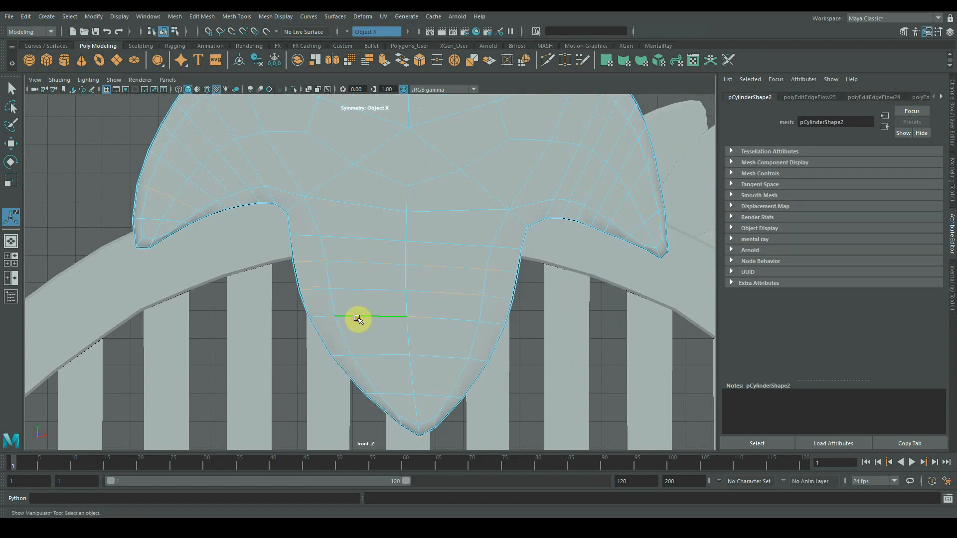
pyautogui.press('g')
pyautogui.doubleClick(360, 287)
pyautogui.press('g')
# - Group the arch petals and mirror a duplicate of the group to the comb's other side with a Scale X of -1
pyautogui.keyDown('alt'); pyautogui.moveTo(431, 318); pyautogui.dragTo(261, 278, button='right'); pyautogui.keyUp('alt')
pyautogui.keyDown('alt'); pyautogui.moveTo(441, 210); pyautogui.dragTo(376, 327, button='middle'); pyautogui.keyUp('alt')
pyautogui.keyDown('alt'); pyautogui.moveTo(377, 326); pyautogui.dragTo(358, 322, button='right'); pyautogui.keyUp('alt')
pyautogui.keyDown('alt'); pyautogui.moveTo(349, 315); pyautogui.dragTo(327, 327, button='middle'); pyautogui.keyUp('alt')
pyautogui.keyDown('alt'); pyautogui.moveTo(524, 191); pyautogui.dragTo(536, 254, button='middle'); pyautogui.keyUp('alt')
pyautogui.keyDown('alt'); pyautogui.moveTo(568, 253); pyautogui.dragTo(386, 243, button='right'); pyautogui.keyUp('alt')
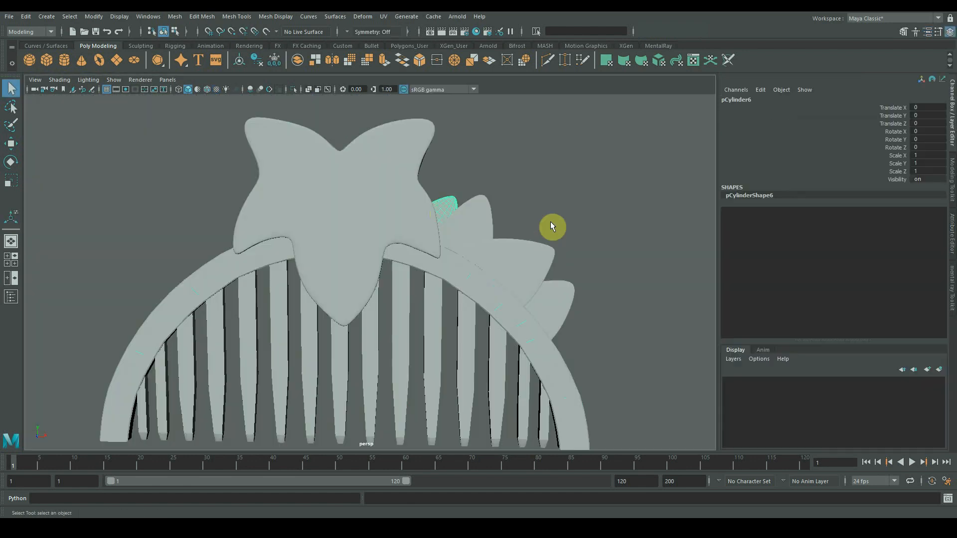
pyautogui.keyDown('alt'); pyautogui.moveTo(551, 226); pyautogui.dragTo(636, 148); pyautogui.keyUp('alt')
pyautogui.click(501, 248)
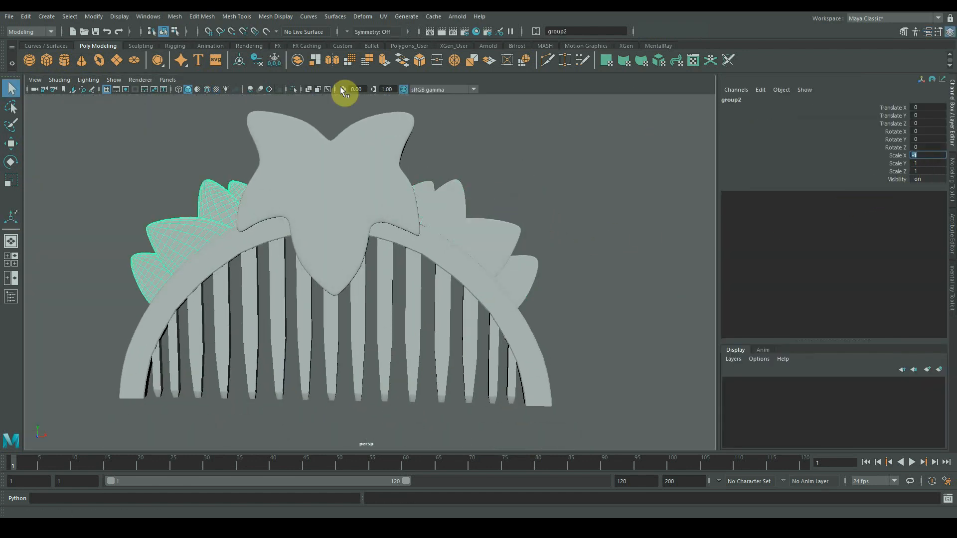
pyautogui.moveTo(346, 92); pyautogui.dragTo(38, 298)
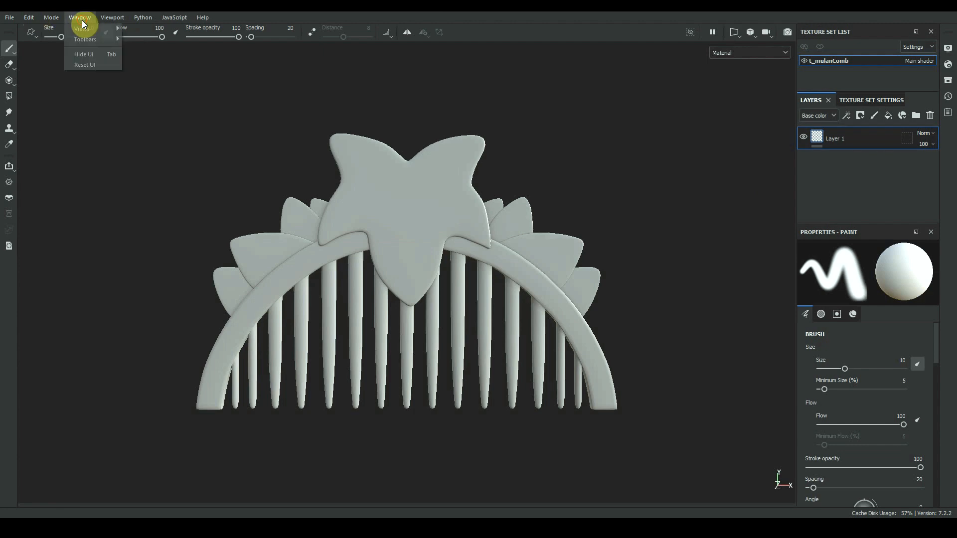
# - Apply the Gold Damaged smart material to the comb from the asset library
pyautogui.click(130, 29)
pyautogui.click(663, 399)
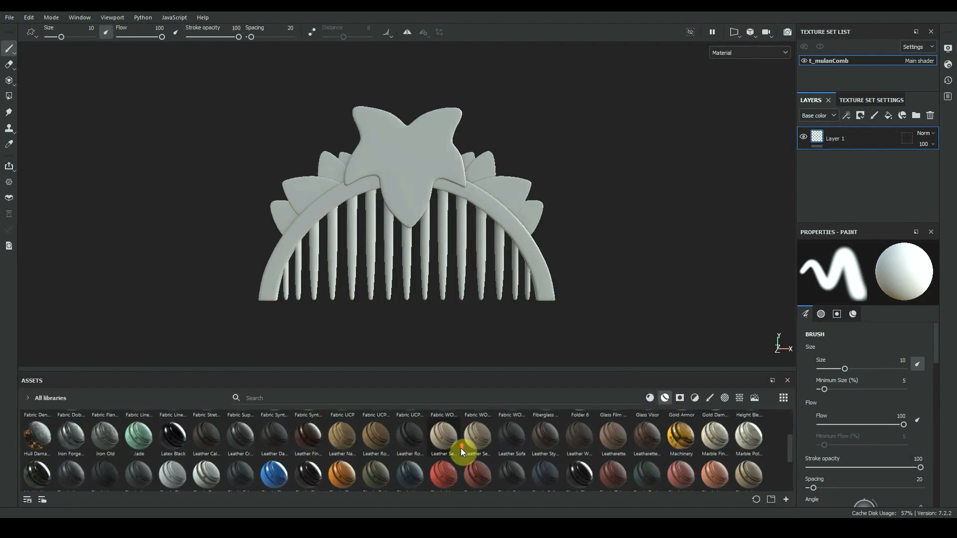
pyautogui.moveTo(712, 466); pyautogui.dragTo(657, 369)
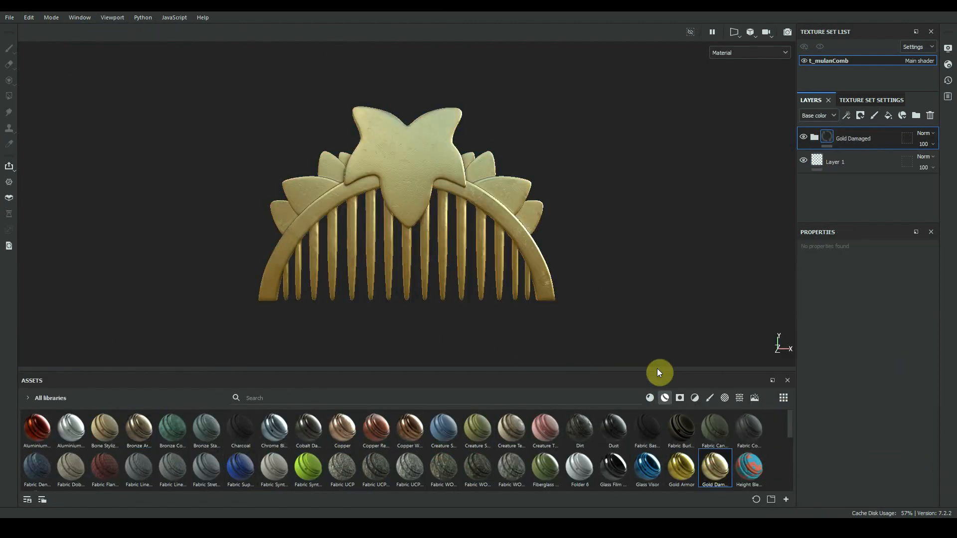
# - Apply the Plastic PVC material to the whole comb and close the asset library
pyautogui.click(650, 397)
pyautogui.scroll(-2, 798, 458)
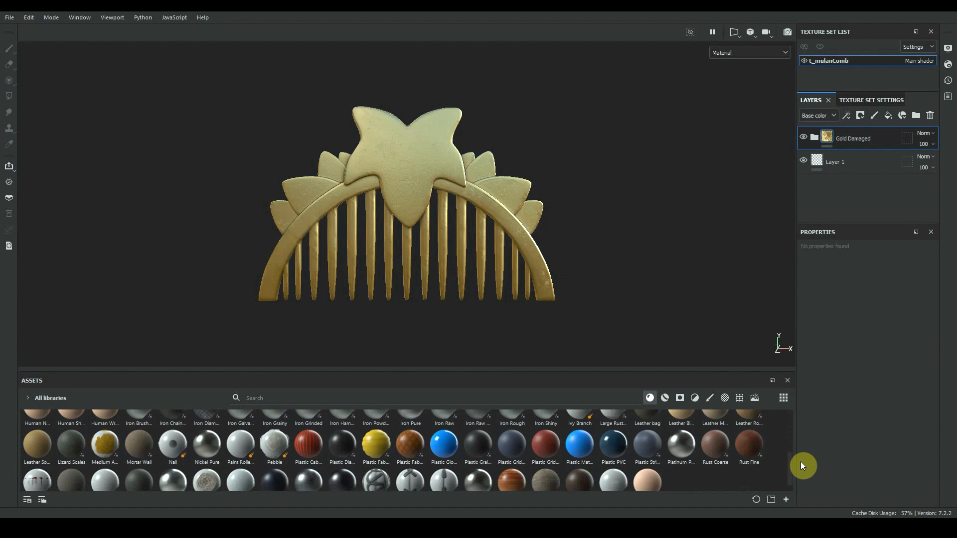
pyautogui.moveTo(613, 432); pyautogui.dragTo(373, 175)
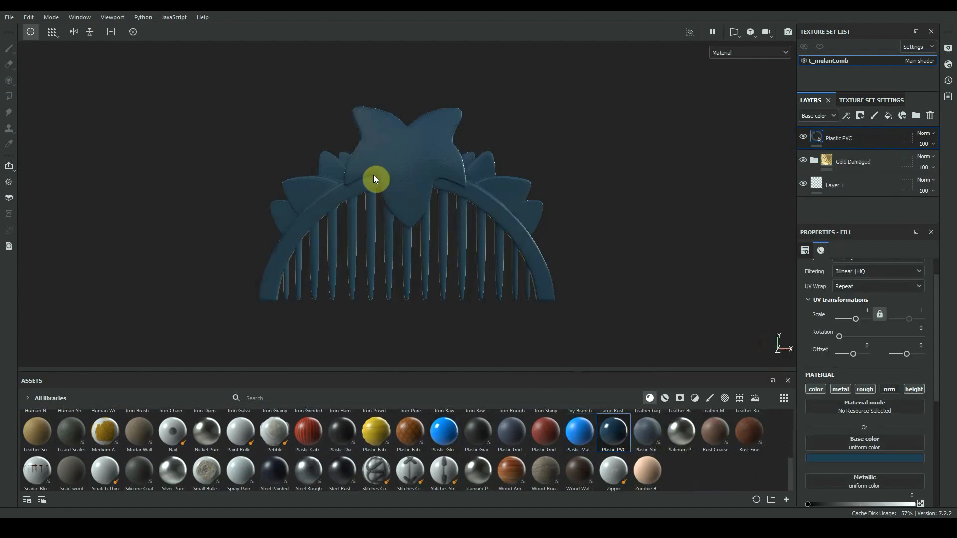
pyautogui.click(787, 381)
# - Place Gold Damaged above Plastic PVC, give it a black mask and reveal the gold only along the comb's rims
pyautogui.moveTo(869, 162); pyautogui.dragTo(871, 137)
pyautogui.rightClick(871, 136)
pyautogui.click(883, 156)
pyautogui.press('4')
pyautogui.keyDown('alt'); pyautogui.moveTo(352, 171); pyautogui.dragTo(478, 263); pyautogui.keyUp('alt')
pyautogui.moveTo(370, 215)
pyautogui.keyDown('alt'); pyautogui.mouseDown()
pyautogui.moveTo(369, 464)
pyautogui.moveTo(453, 406)
pyautogui.moveTo(427, 323)
pyautogui.moveTo(453, 410)
pyautogui.moveTo(474, 359)
pyautogui.moveTo(624, 367)
pyautogui.moveTo(512, 359)
pyautogui.moveTo(520, 356)
pyautogui.mouseUp(); pyautogui.keyUp('alt')
pyautogui.press('1')
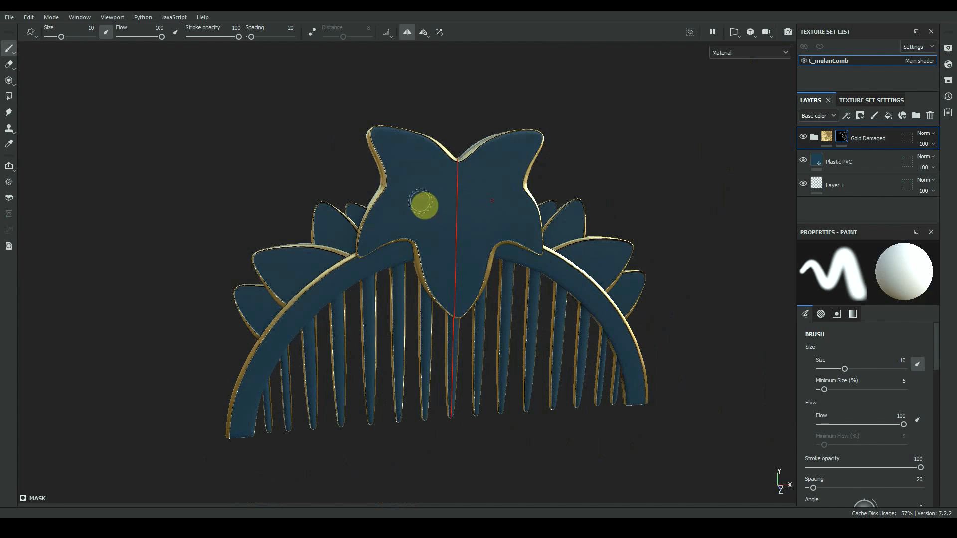
# - Set the Plastic PVC layer's base color to the blue 005979
pyautogui.scroll(-2, 424, 206)
pyautogui.keyDown('alt'); pyautogui.moveTo(424, 206); pyautogui.dragTo(429, 267); pyautogui.keyUp('alt')
pyautogui.click(817, 165)
pyautogui.click(864, 458)
pyautogui.moveTo(903, 386); pyautogui.dragTo(903, 385)
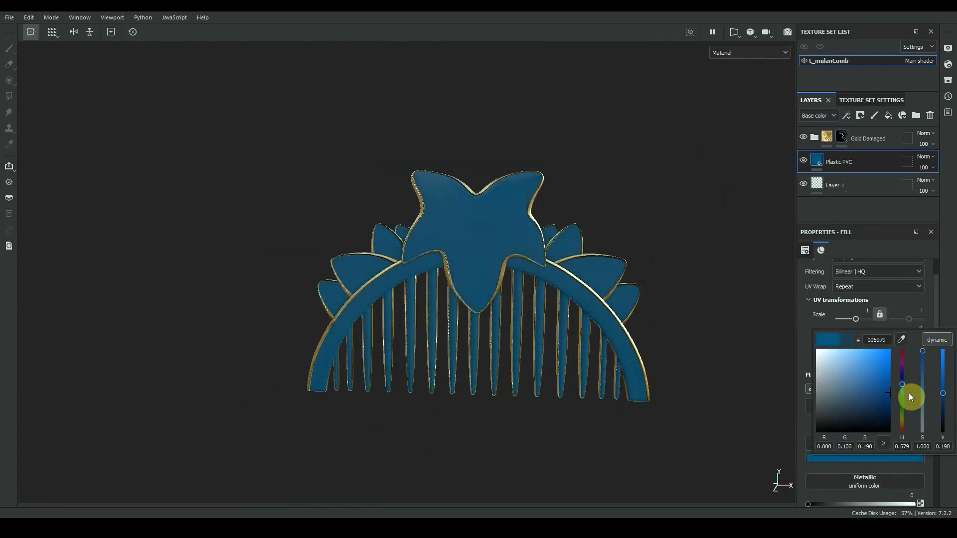
# - Duplicate the Plastic PVC layer and mask the copy to the comb's arch and teeth with polygon fill
pyautogui.hotkey('ctrl', 'd')
pyautogui.rightClick(872, 161)
pyautogui.click(859, 18)
pyautogui.press('4')
pyautogui.click(414, 275)
# - Set the base color of the masked Plastic PVC copy to dark green
pyautogui.click(817, 160)
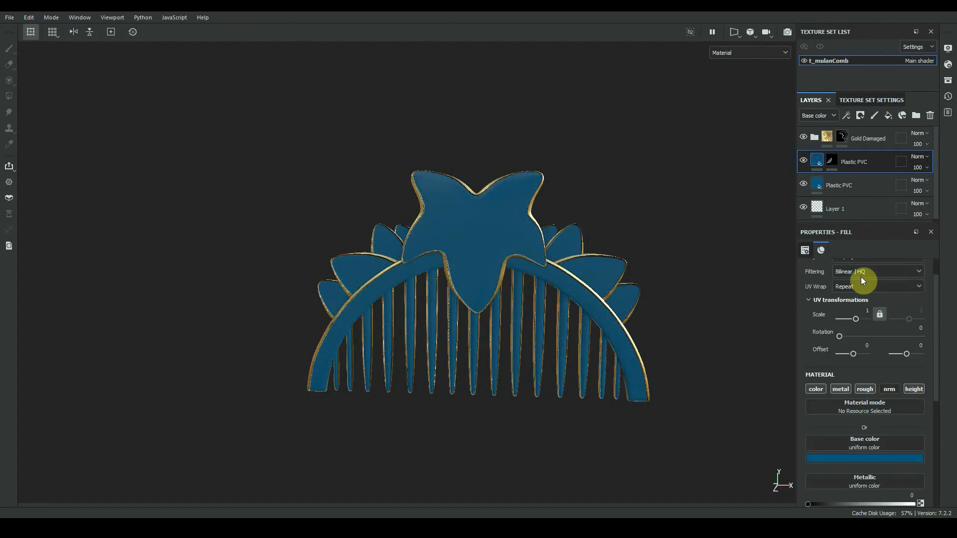
pyautogui.click(864, 458)
pyautogui.moveTo(902, 384); pyautogui.dragTo(900, 404)
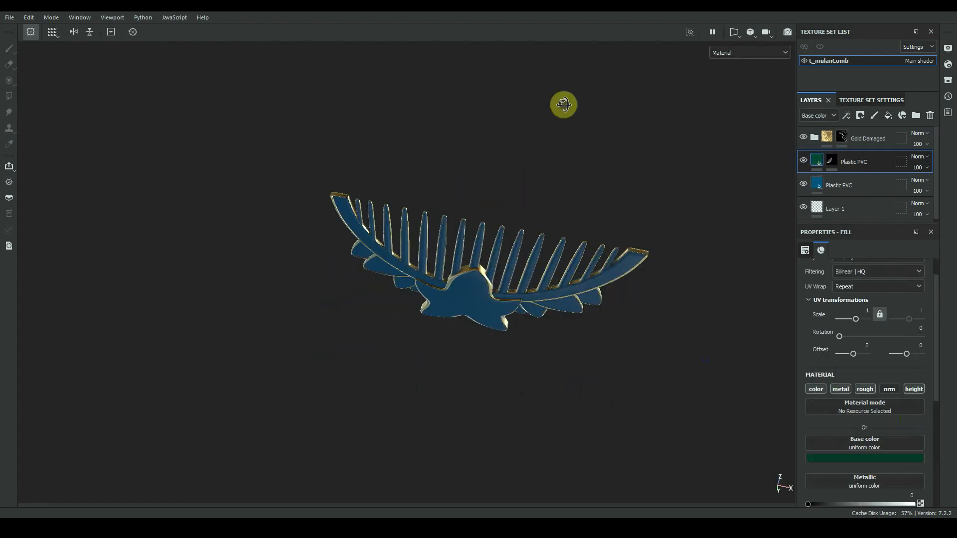
pyautogui.press('1')
pyautogui.moveTo(562, 103)
pyautogui.keyDown('alt'); pyautogui.mouseDown()
pyautogui.moveTo(496, 243)
pyautogui.moveTo(504, 356)
pyautogui.mouseUp(); pyautogui.keyUp('alt')
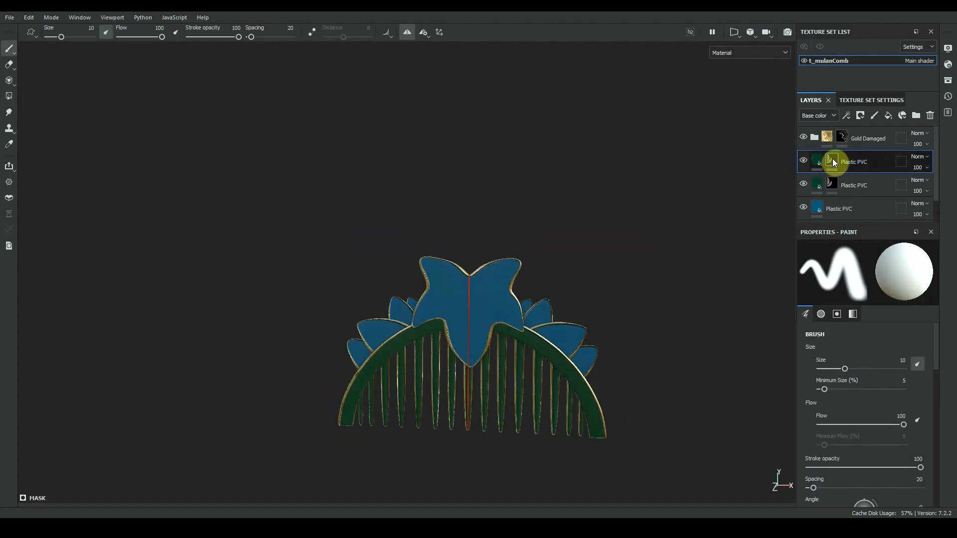
# - Duplicate the green Plastic PVC layer, mask the copy to the flower and make its base color white
pyautogui.hotkey('ctrl', 'd')
pyautogui.click(850, 458)
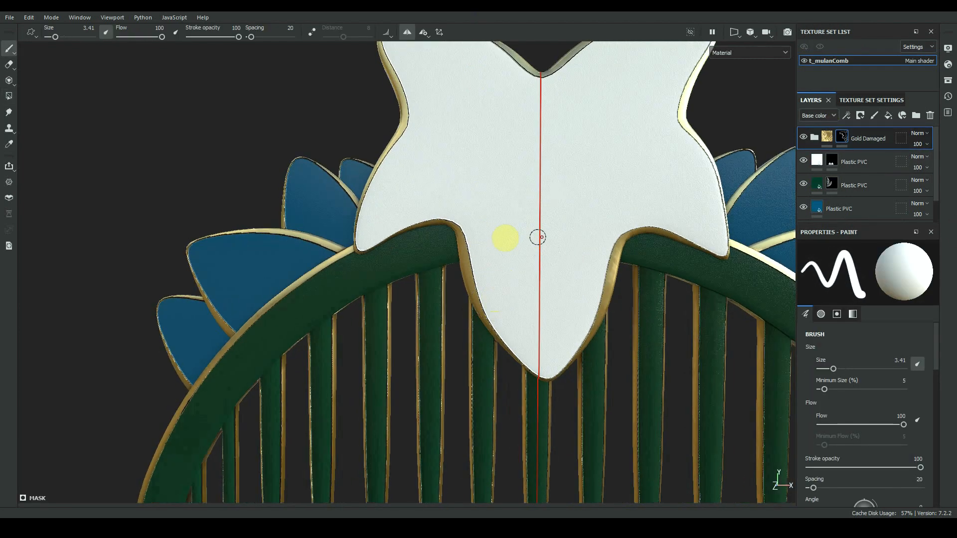
# - Paint short mirrored gold lines inward from the flower's side and lower notches on the Gold Damaged mask, with brush size 1.31 and spacing 1
pyautogui.click(289, 89)
pyautogui.moveTo(404, 203)
pyautogui.keyDown('alt'); pyautogui.mouseDown(button='right')
pyautogui.moveTo(404, 220)
pyautogui.moveTo(350, 289)
pyautogui.mouseUp(button='right'); pyautogui.keyUp('alt')
pyautogui.press('[')
pyautogui.press('[')
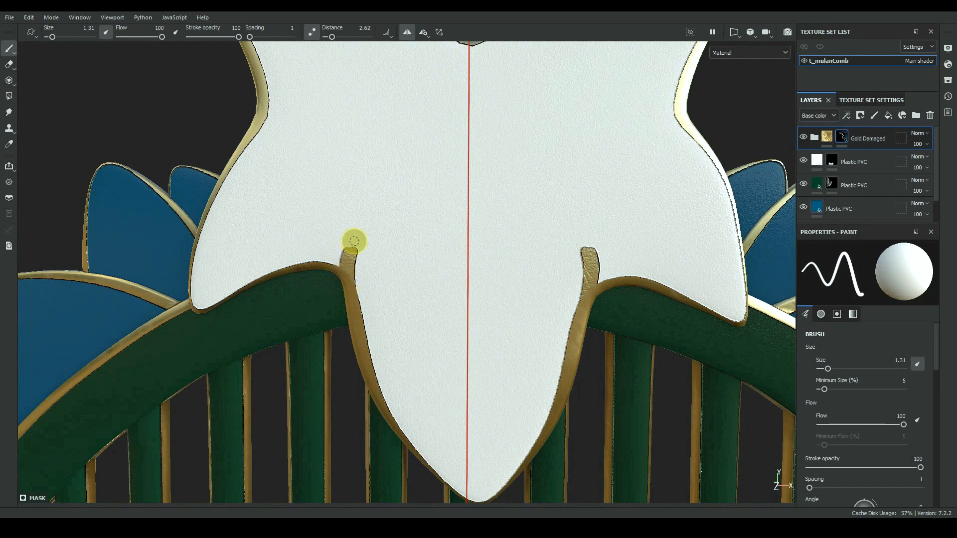
pyautogui.keyDown('alt'); pyautogui.moveTo(508, 247); pyautogui.dragTo(411, 253, button='right'); pyautogui.keyUp('alt')
pyautogui.keyDown('alt'); pyautogui.moveTo(406, 254); pyautogui.dragTo(386, 271, button='middle'); pyautogui.keyUp('alt')
pyautogui.keyDown('alt'); pyautogui.moveTo(345, 231); pyautogui.dragTo(280, 291, button='right'); pyautogui.keyUp('alt')
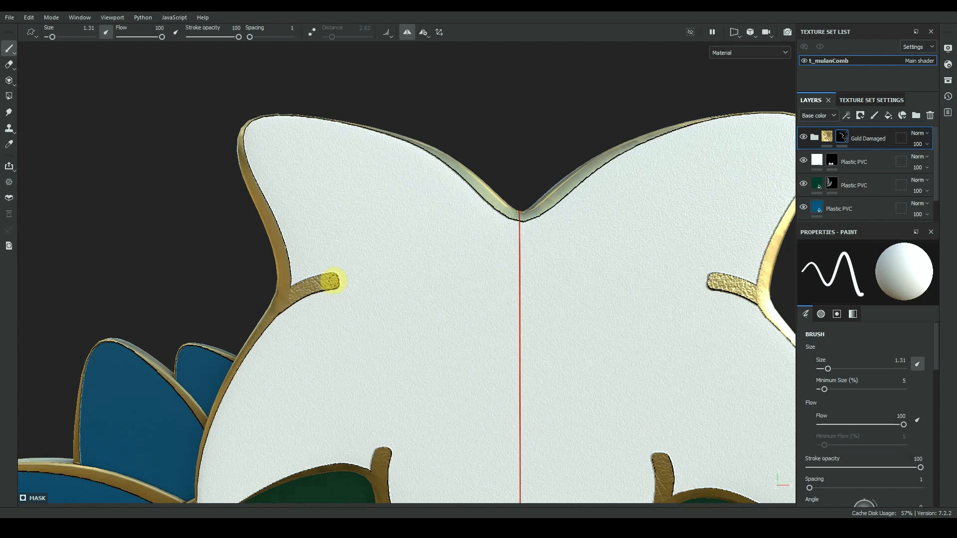
pyautogui.keyDown('alt'); pyautogui.moveTo(330, 281); pyautogui.dragTo(299, 273, button='right'); pyautogui.keyUp('alt')
pyautogui.keyDown('alt'); pyautogui.moveTo(299, 273); pyautogui.dragTo(277, 265, button='middle'); pyautogui.keyUp('alt')
# - Erase the rounded ends of the mirrored gold lines into angled tips, using an eraser with spacing 1
pyautogui.press('e')
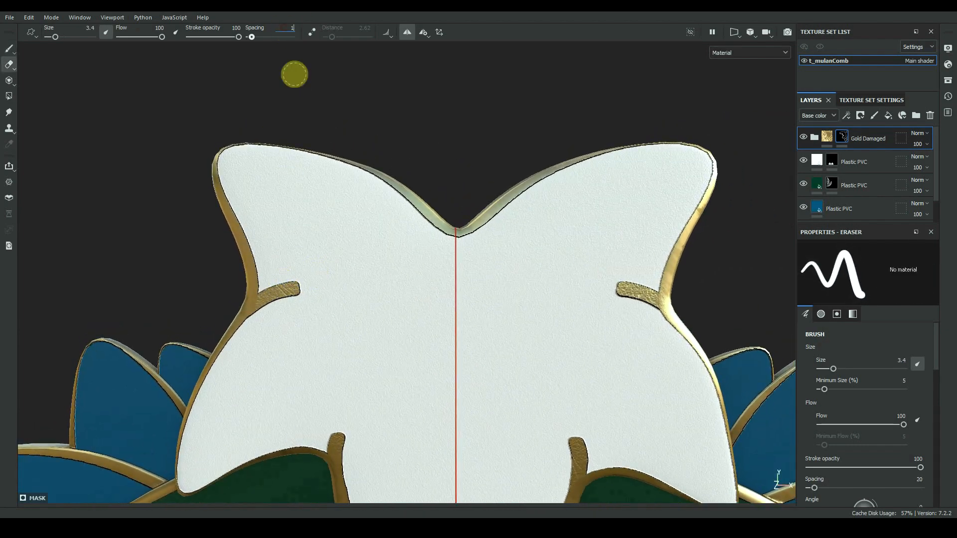
pyautogui.keyDown('alt'); pyautogui.moveTo(249, 245); pyautogui.dragTo(292, 259, button='right'); pyautogui.keyUp('alt')
pyautogui.keyDown('alt'); pyautogui.moveTo(292, 259); pyautogui.dragTo(321, 232, button='middle'); pyautogui.keyUp('alt')
pyautogui.moveTo(309, 242); pyautogui.dragTo(324, 276)
pyautogui.keyDown('alt'); pyautogui.moveTo(403, 279); pyautogui.dragTo(369, 171, button='middle'); pyautogui.keyUp('alt')
pyautogui.keyDown('alt'); pyautogui.moveTo(299, 279); pyautogui.dragTo(349, 279, button='right'); pyautogui.keyUp('alt')
pyautogui.moveTo(305, 274); pyautogui.dragTo(355, 257)
pyautogui.keyDown('alt'); pyautogui.moveTo(358, 254); pyautogui.dragTo(293, 241, button='right'); pyautogui.keyUp('alt')
pyautogui.moveTo(293, 241)
pyautogui.keyDown('alt'); pyautogui.mouseDown(button='middle')
pyautogui.moveTo(291, 300)
pyautogui.moveTo(311, 391)
pyautogui.mouseUp(button='middle'); pyautogui.keyUp('alt')
pyautogui.keyDown('alt'); pyautogui.moveTo(299, 212); pyautogui.dragTo(319, 216, button='right'); pyautogui.keyUp('alt')
pyautogui.moveTo(319, 216)
pyautogui.keyDown('alt'); pyautogui.mouseDown(button='middle')
pyautogui.moveTo(286, 201)
pyautogui.moveTo(222, 222)
pyautogui.mouseUp(button='middle'); pyautogui.keyUp('alt')
# - Turn off symmetry and paint a curved gold line down from the flower's top notch with lazy mouse
pyautogui.press('1')
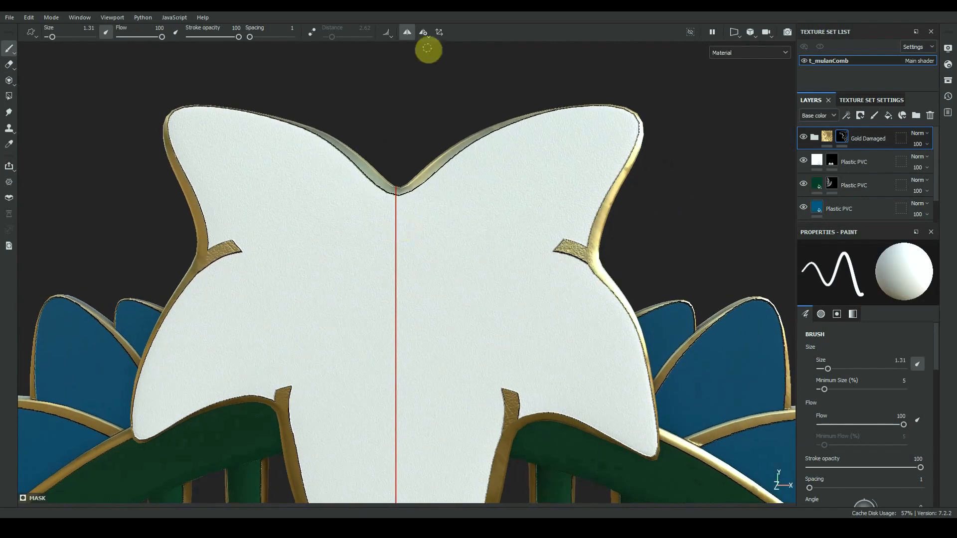
pyautogui.click(408, 32)
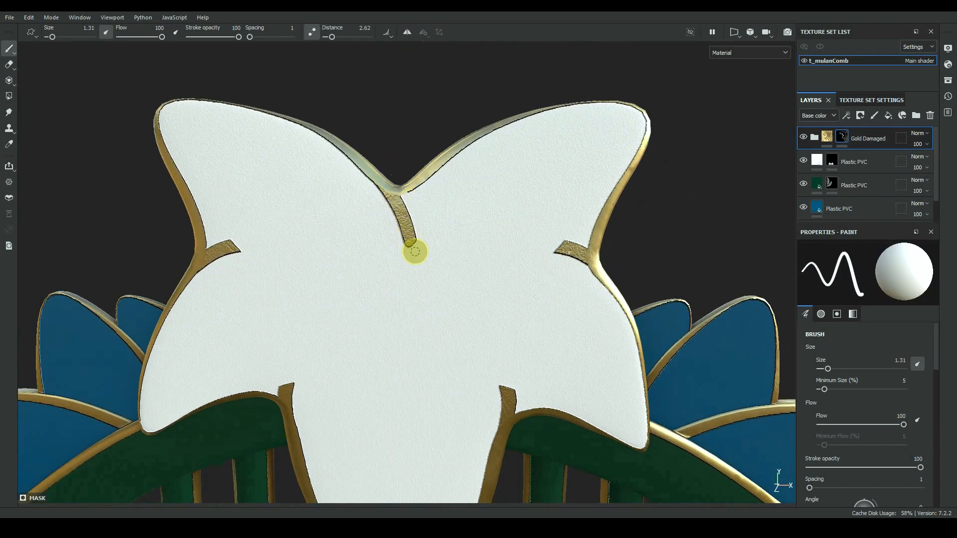
pyautogui.press('d')
pyautogui.keyDown('alt'); pyautogui.moveTo(414, 231); pyautogui.dragTo(408, 248, button='right'); pyautogui.keyUp('alt')
pyautogui.keyDown('alt'); pyautogui.moveTo(567, 253); pyautogui.dragTo(480, 329, button='right'); pyautogui.keyUp('alt')
pyautogui.keyDown('alt'); pyautogui.moveTo(480, 329); pyautogui.dragTo(346, 468, button='middle'); pyautogui.keyUp('alt')
# - Cut the end of the top-notch gold line at an angle and widen its junction with the rim
pyautogui.press('d')
pyautogui.moveTo(384, 319); pyautogui.dragTo(375, 371)
pyautogui.keyDown('alt'); pyautogui.moveTo(375, 371); pyautogui.dragTo(460, 271, button='right'); pyautogui.keyUp('alt')
pyautogui.keyDown('alt'); pyautogui.moveTo(459, 271); pyautogui.dragTo(497, 286, button='middle'); pyautogui.keyUp('alt')
pyautogui.keyDown('alt'); pyautogui.moveTo(497, 286); pyautogui.dragTo(436, 370, button='right'); pyautogui.keyUp('alt')
pyautogui.keyDown('alt'); pyautogui.moveTo(436, 370); pyautogui.dragTo(445, 243, button='middle'); pyautogui.keyUp('alt')
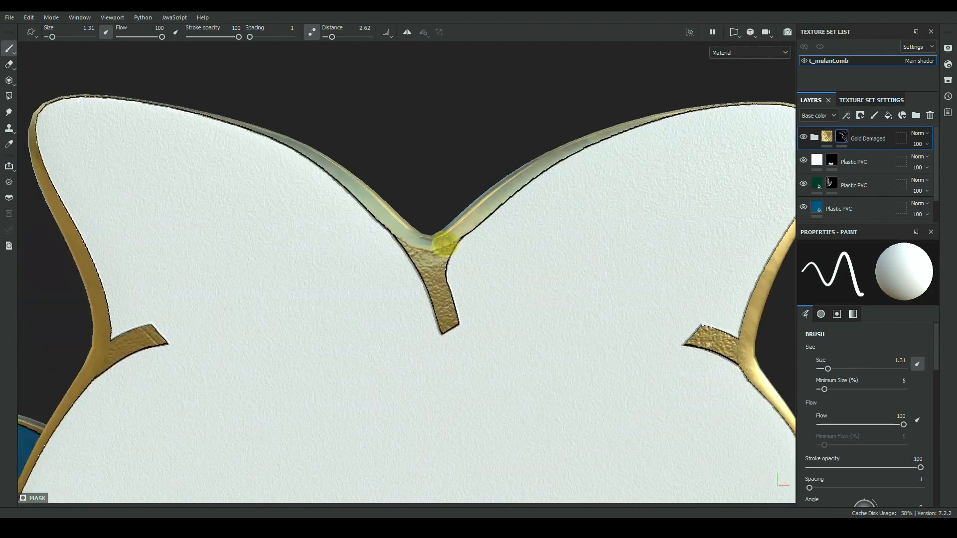
pyautogui.keyDown('alt'); pyautogui.moveTo(440, 283); pyautogui.dragTo(376, 248, button='right'); pyautogui.keyUp('alt')
pyautogui.keyDown('alt'); pyautogui.moveTo(419, 254); pyautogui.dragTo(491, 294); pyautogui.keyUp('alt')
pyautogui.keyDown('alt'); pyautogui.moveTo(490, 294); pyautogui.dragTo(474, 299, button='middle'); pyautogui.keyUp('alt')
pyautogui.moveTo(474, 299)
pyautogui.keyDown('alt'); pyautogui.mouseDown()
pyautogui.moveTo(470, 369)
pyautogui.moveTo(443, 248)
pyautogui.moveTo(431, 291)
pyautogui.mouseUp(); pyautogui.keyUp('alt')
pyautogui.keyDown('alt'); pyautogui.moveTo(430, 292); pyautogui.dragTo(429, 265, button='middle'); pyautogui.keyUp('alt')
# - Add a fill layer with a black mask above the green Plastic PVC layer
pyautogui.click(854, 185)
pyautogui.click(888, 115)
pyautogui.click(860, 115)
# - Paint the flower's lower petal fully into the new fill layer's mask with a symmetric brush of size 3.86
pyautogui.keyDown('alt'); pyautogui.moveTo(387, 321); pyautogui.dragTo(352, 333, button='middle'); pyautogui.keyUp('alt')
pyautogui.keyDown('ctrl'); pyautogui.moveTo(302, 301); pyautogui.dragTo(344, 264, button='right'); pyautogui.keyUp('ctrl')
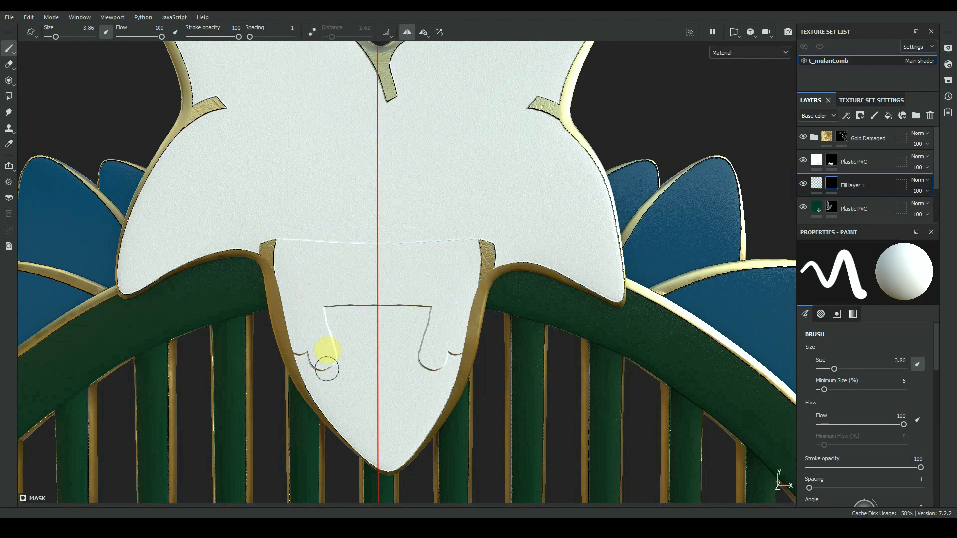
pyautogui.moveTo(327, 349); pyautogui.dragTo(372, 427)
pyautogui.keyDown('alt'); pyautogui.moveTo(373, 428); pyautogui.dragTo(319, 357); pyautogui.keyUp('alt')
pyautogui.moveTo(389, 464); pyautogui.dragTo(441, 394)
pyautogui.keyDown('alt'); pyautogui.keyDown('shift'); pyautogui.moveTo(441, 393); pyautogui.dragTo(382, 424); pyautogui.keyUp('shift'); pyautogui.keyUp('alt')
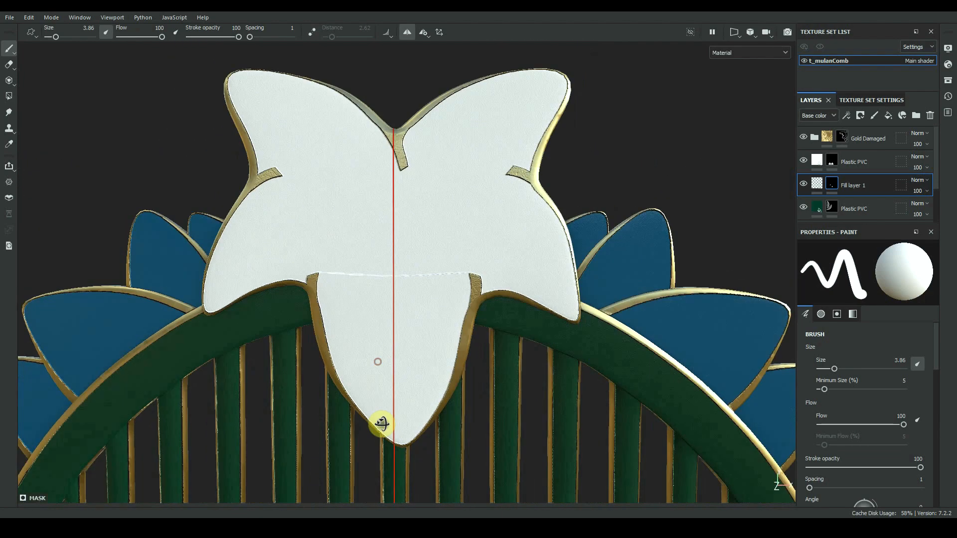
pyautogui.keyDown('alt'); pyautogui.moveTo(470, 326); pyautogui.dragTo(491, 319, button='right'); pyautogui.keyUp('alt')
pyautogui.press('2')
pyautogui.keyDown('alt'); pyautogui.moveTo(436, 297); pyautogui.dragTo(417, 305, button='right'); pyautogui.keyUp('alt')
# - Add a second black-masked fill layer and paint the upper petals into it, with mirrored diagonal edges running toward the flower's centre
pyautogui.click(888, 115)
pyautogui.click(860, 115)
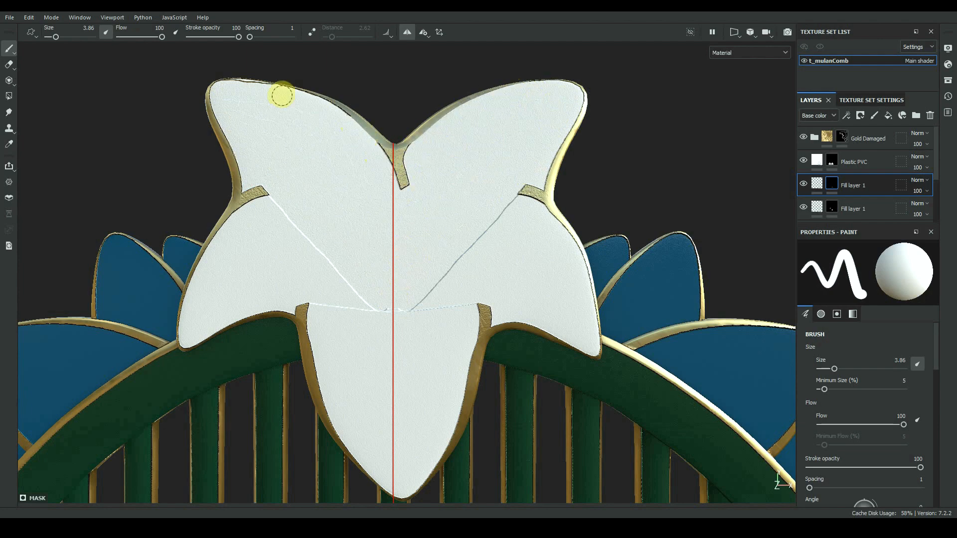
pyautogui.moveTo(384, 277)
pyautogui.keyDown('alt'); pyautogui.mouseDown(button='right')
pyautogui.moveTo(384, 267)
pyautogui.moveTo(418, 265)
pyautogui.mouseUp(button='right'); pyautogui.keyUp('alt')
pyautogui.keyDown('ctrl'); pyautogui.moveTo(417, 266); pyautogui.dragTo(395, 276, button='right'); pyautogui.keyUp('ctrl')
pyautogui.scroll(-8, 395, 289)
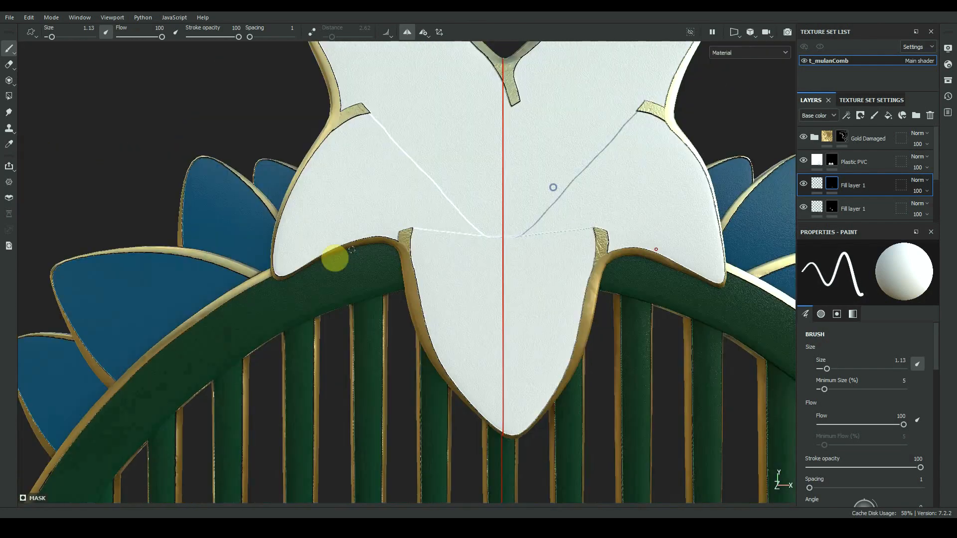
pyautogui.keyDown('alt'); pyautogui.moveTo(681, 281); pyautogui.dragTo(678, 311); pyautogui.keyUp('alt')
# - Paint three branching stamens with knobbed tips on a black-masked orange fill layer, with symmetry off and brush size 2.4, and trim their base
pyautogui.click(413, 31)
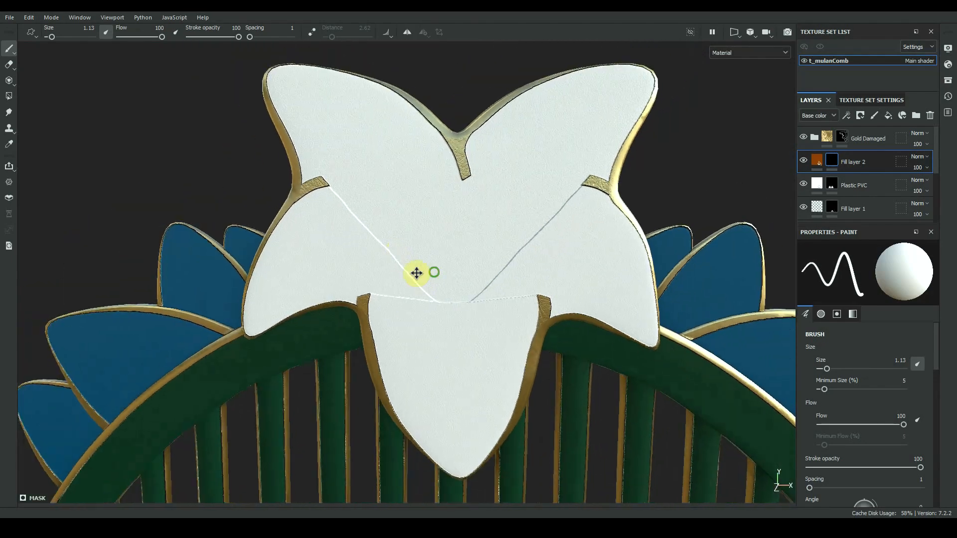
pyautogui.moveTo(418, 306); pyautogui.dragTo(417, 202)
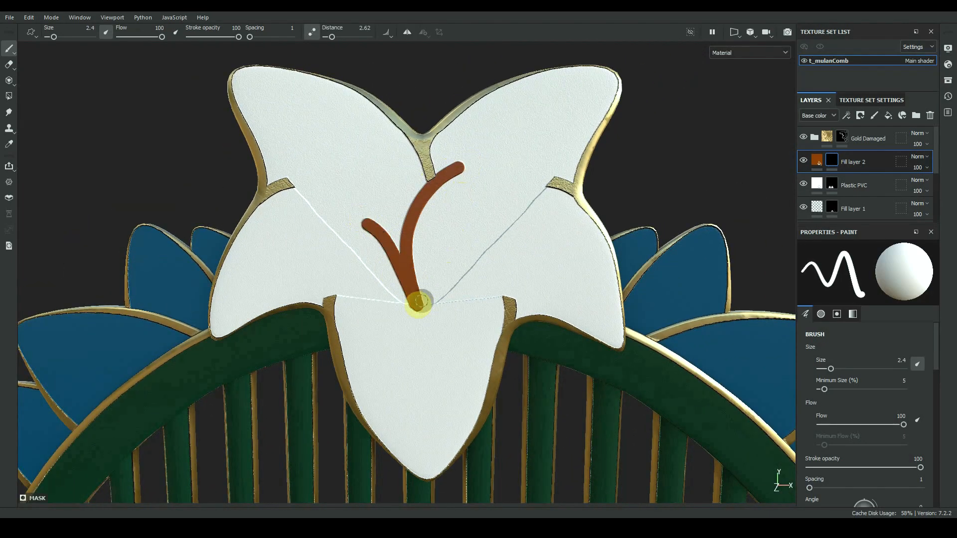
pyautogui.scroll(3, 412, 248)
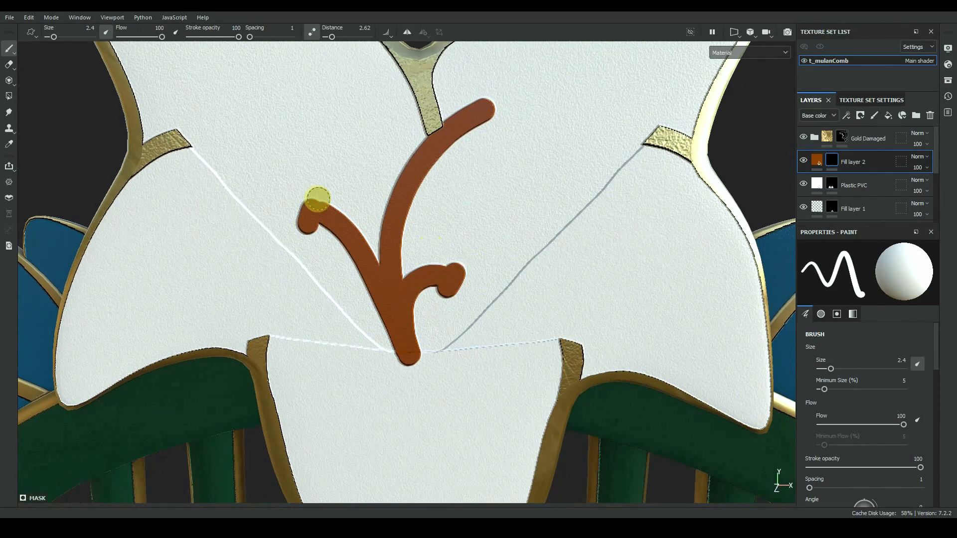
pyautogui.moveTo(318, 199); pyautogui.dragTo(330, 190)
pyautogui.keyDown('alt'); pyautogui.moveTo(463, 133); pyautogui.dragTo(405, 192, button='middle'); pyautogui.keyUp('alt')
pyautogui.click(357, 356)
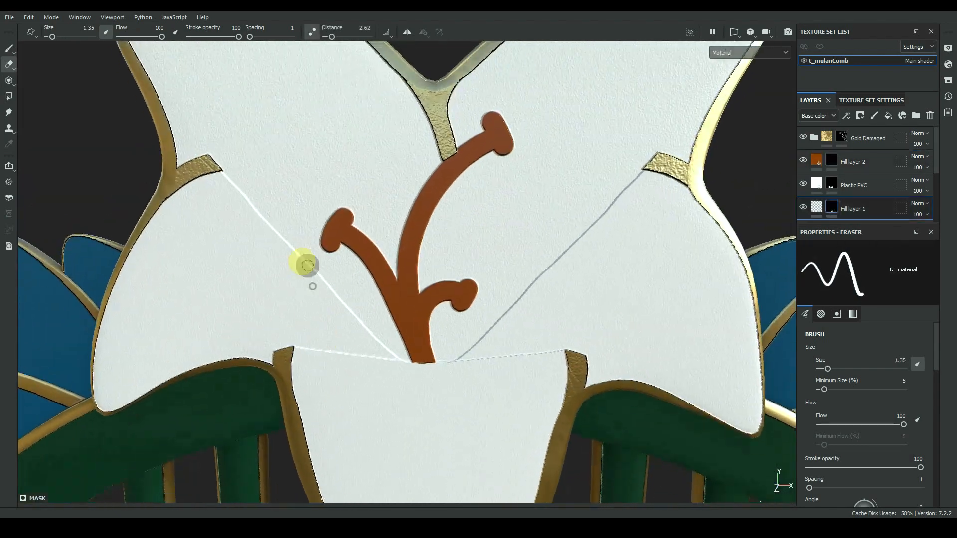
# - Reshape both straight diagonal petal edges on the Fill layer 1 mask into curves that meet in a point halfway
pyautogui.moveTo(281, 261); pyautogui.dragTo(319, 274)
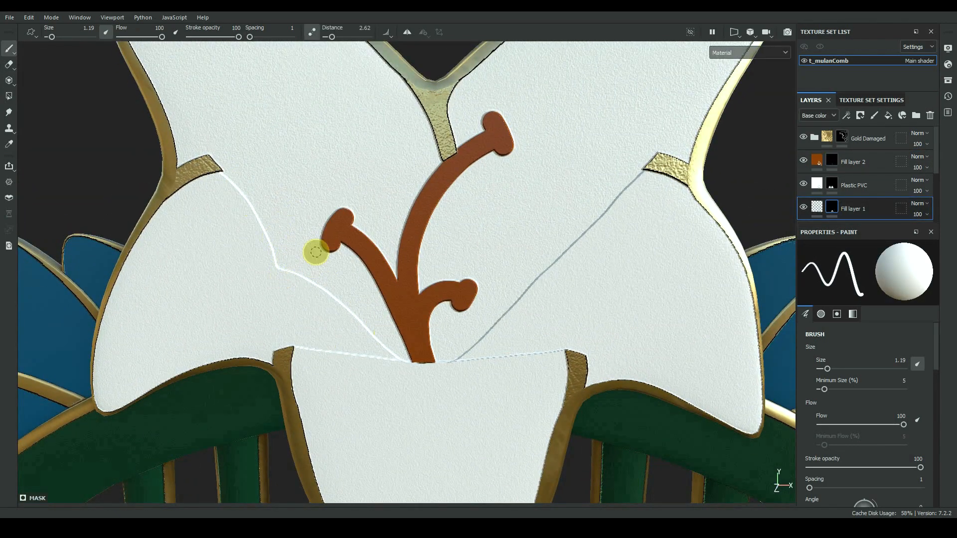
pyautogui.keyDown('alt'); pyautogui.moveTo(481, 248); pyautogui.dragTo(442, 297); pyautogui.keyUp('alt')
pyautogui.press('d')
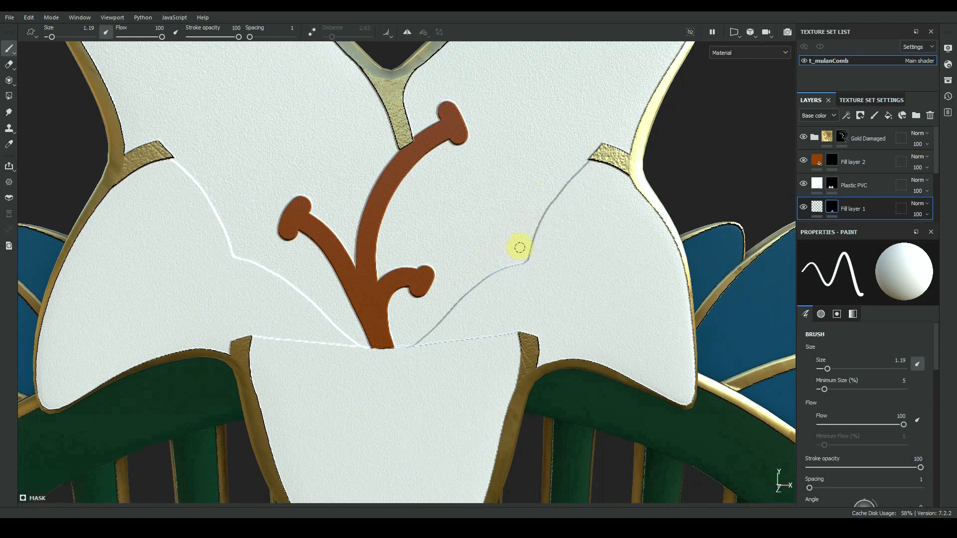
# - Paint a short crease outward from the point of each side petal edge with brush size 0.34
pyautogui.keyDown('alt'); pyautogui.moveTo(358, 250); pyautogui.dragTo(209, 264, button='right'); pyautogui.keyUp('alt')
pyautogui.keyDown('alt'); pyautogui.moveTo(210, 264); pyautogui.dragTo(382, 292, button='middle'); pyautogui.keyUp('alt')
pyautogui.keyDown('ctrl'); pyautogui.moveTo(382, 293); pyautogui.dragTo(344, 294, button='right'); pyautogui.keyUp('ctrl')
pyautogui.keyDown('alt'); pyautogui.moveTo(305, 308); pyautogui.dragTo(299, 275, button='middle'); pyautogui.keyUp('alt')
pyautogui.press('d')
pyautogui.moveTo(308, 260); pyautogui.dragTo(388, 266)
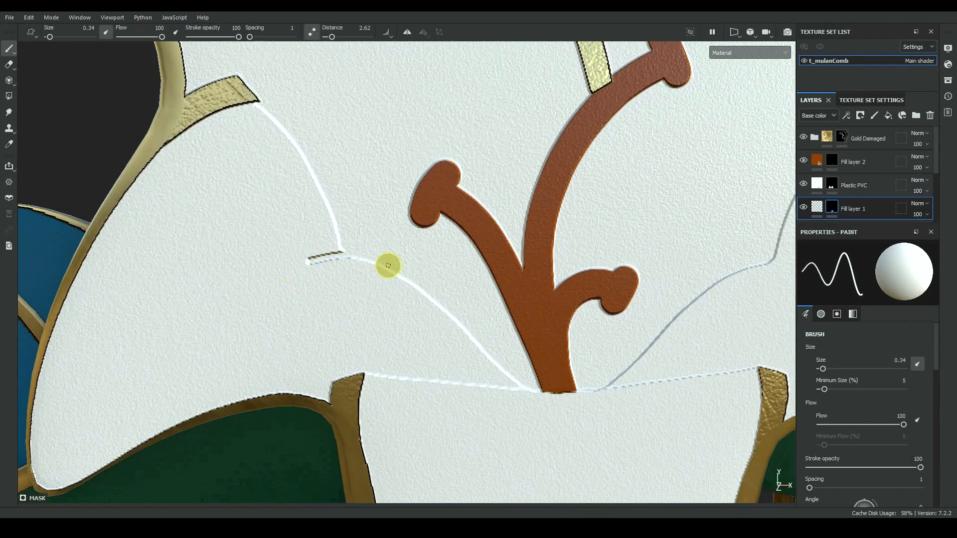
pyautogui.keyDown('alt'); pyautogui.moveTo(722, 229); pyautogui.dragTo(679, 223, button='right'); pyautogui.keyUp('alt')
pyautogui.keyDown('alt'); pyautogui.moveTo(679, 223); pyautogui.dragTo(472, 183, button='middle'); pyautogui.keyUp('alt')
pyautogui.moveTo(502, 221); pyautogui.dragTo(540, 238)
pyautogui.keyDown('alt'); pyautogui.moveTo(540, 238); pyautogui.dragTo(609, 254, button='right'); pyautogui.keyUp('alt')
pyautogui.keyDown('alt'); pyautogui.moveTo(609, 253); pyautogui.dragTo(528, 297, button='middle'); pyautogui.keyUp('alt')
# - Taper both petal creases into thin points by painting over their edges with the inverted mask color
pyautogui.press('x')
pyautogui.keyDown('alt'); pyautogui.moveTo(550, 237); pyautogui.dragTo(390, 289, button='right'); pyautogui.keyUp('alt')
pyautogui.keyDown('alt'); pyautogui.moveTo(390, 289); pyautogui.dragTo(529, 239, button='middle'); pyautogui.keyUp('alt')
pyautogui.keyDown('alt'); pyautogui.moveTo(528, 240); pyautogui.dragTo(573, 190, button='right'); pyautogui.keyUp('alt')
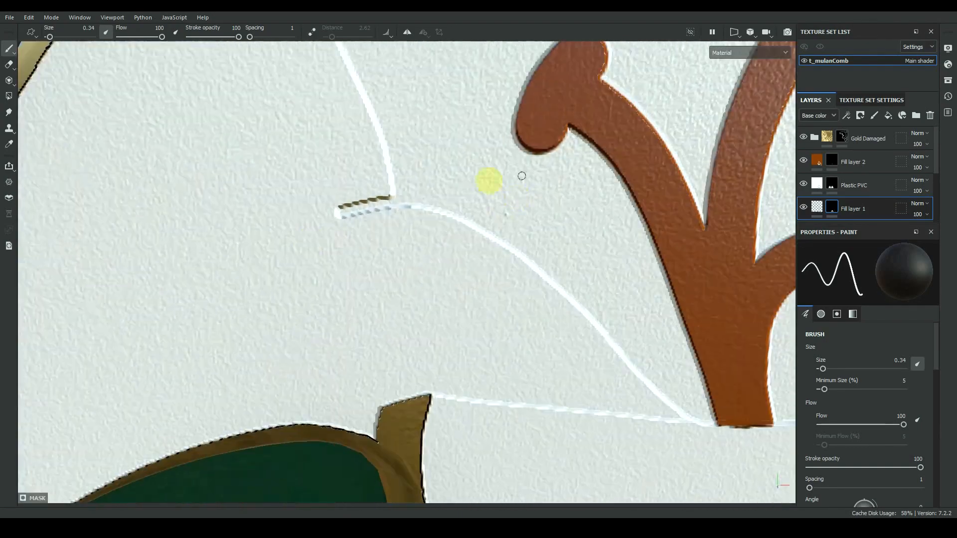
pyautogui.keyDown('alt'); pyautogui.moveTo(366, 203); pyautogui.dragTo(348, 201); pyautogui.keyUp('alt')
pyautogui.keyDown('alt'); pyautogui.moveTo(334, 221); pyautogui.dragTo(224, 230, button='right'); pyautogui.keyUp('alt')
pyautogui.keyDown('alt'); pyautogui.moveTo(498, 219); pyautogui.dragTo(318, 224, button='middle'); pyautogui.keyUp('alt')
pyautogui.keyDown('alt'); pyautogui.moveTo(563, 180); pyautogui.dragTo(596, 359, button='right'); pyautogui.keyUp('alt')
pyautogui.keyDown('alt'); pyautogui.moveTo(668, 235); pyautogui.dragTo(470, 213, button='middle'); pyautogui.keyUp('alt')
pyautogui.press('x')
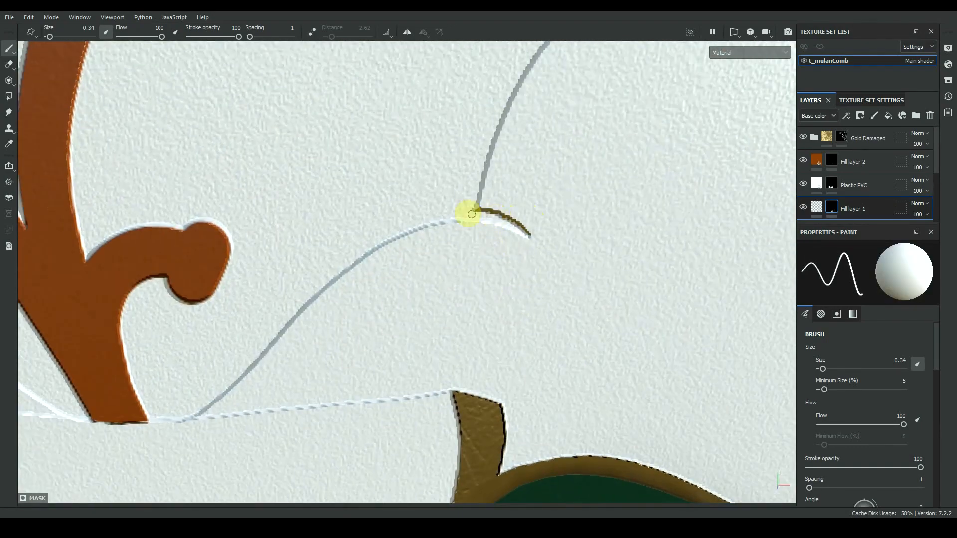
# - Trim the end of the top-notch gold line beside the tall stamen on the Gold Damaged mask, using eraser size 1.35
pyautogui.keyDown('alt'); pyautogui.moveTo(469, 213); pyautogui.dragTo(160, 333, button='right'); pyautogui.keyUp('alt')
pyautogui.keyDown('alt'); pyautogui.moveTo(159, 334); pyautogui.dragTo(205, 310, button='middle'); pyautogui.keyUp('alt')
pyautogui.moveTo(573, 279)
pyautogui.keyDown('alt'); pyautogui.mouseDown(button='right')
pyautogui.moveTo(447, 286)
pyautogui.moveTo(528, 214)
pyautogui.mouseUp(button='right'); pyautogui.keyUp('alt')
pyautogui.keyDown('alt'); pyautogui.moveTo(528, 214); pyautogui.dragTo(525, 439, button='middle'); pyautogui.keyUp('alt')
pyautogui.keyDown('alt'); pyautogui.moveTo(525, 438); pyautogui.dragTo(558, 424, button='right'); pyautogui.keyUp('alt')
pyautogui.keyDown('alt'); pyautogui.moveTo(558, 423); pyautogui.dragTo(678, 443, button='middle'); pyautogui.keyUp('alt')
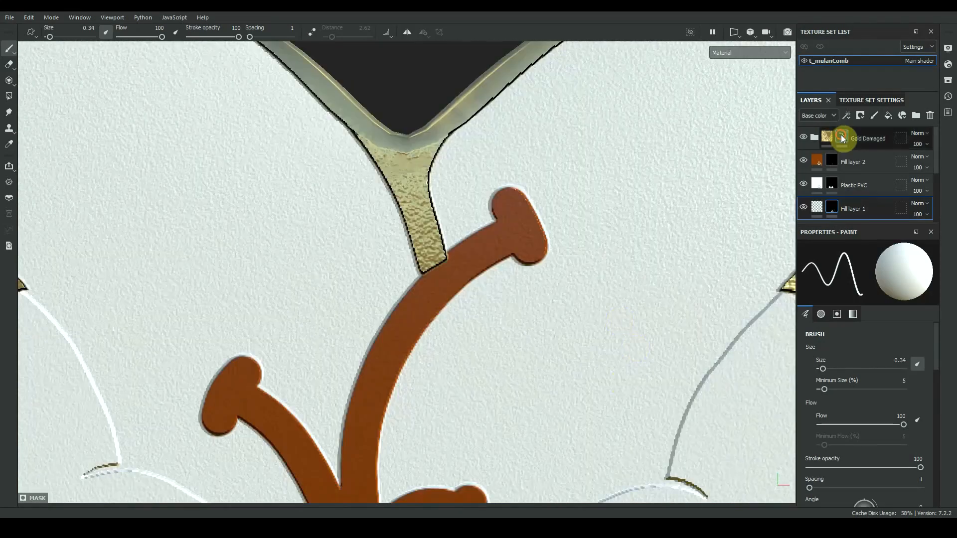
pyautogui.click(842, 137)
pyautogui.keyDown('alt'); pyautogui.moveTo(388, 249); pyautogui.dragTo(434, 243, button='right'); pyautogui.keyUp('alt')
pyautogui.keyDown('alt'); pyautogui.moveTo(433, 244); pyautogui.dragTo(396, 282, button='middle'); pyautogui.keyUp('alt')
pyautogui.press('2')
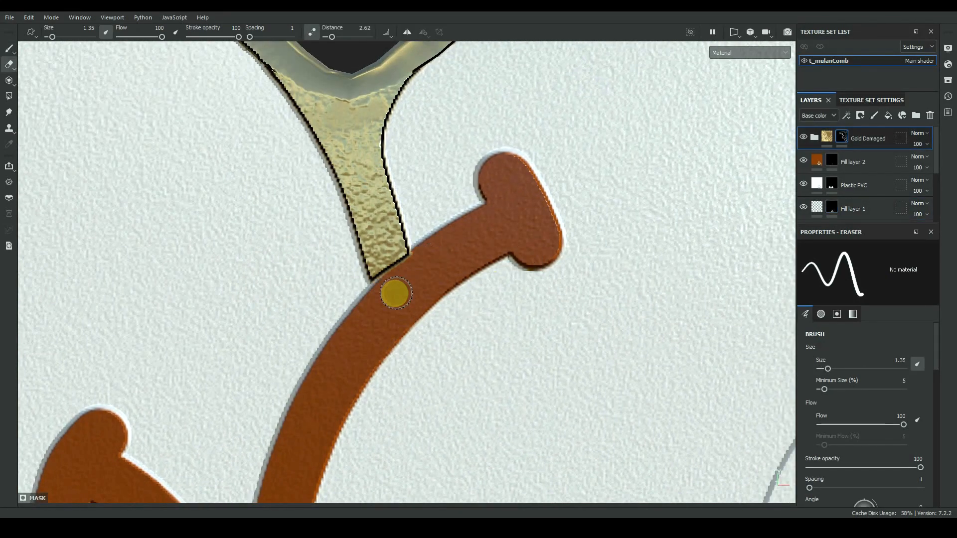
pyautogui.keyDown('alt'); pyautogui.moveTo(449, 263); pyautogui.dragTo(274, 374, button='right'); pyautogui.keyUp('alt')
pyautogui.keyDown('alt'); pyautogui.moveTo(373, 342); pyautogui.dragTo(354, 282, button='middle'); pyautogui.keyUp('alt')
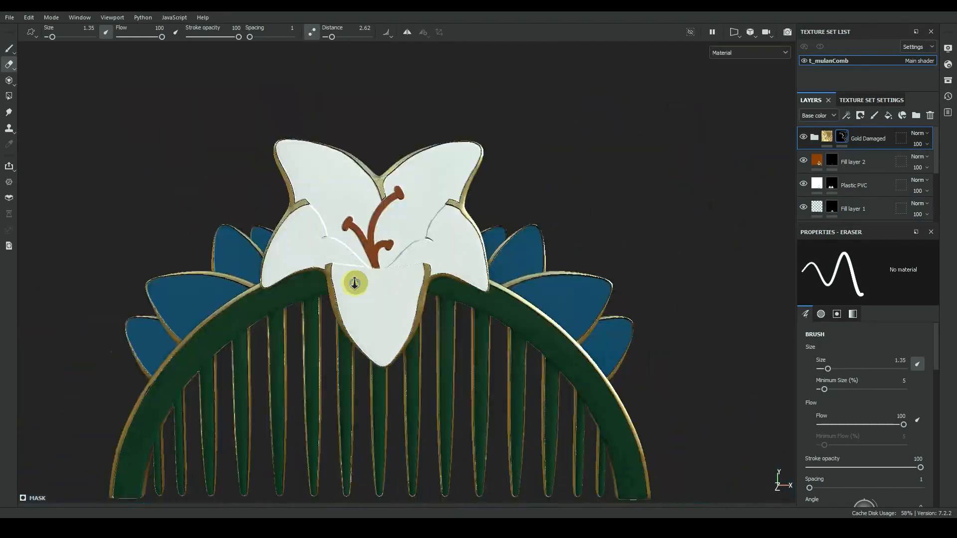
# - Darken the flower's Plastic PVC base color to light grey and add a white ffffff copy masked to the front petals
pyautogui.keyDown('alt'); pyautogui.moveTo(354, 282); pyautogui.dragTo(444, 346); pyautogui.keyUp('alt')
pyautogui.keyDown('alt'); pyautogui.moveTo(444, 346); pyautogui.dragTo(486, 329, button='right'); pyautogui.keyUp('alt')
pyautogui.scroll(-1, 817, 165)
pyautogui.click(817, 157)
pyautogui.click(823, 410)
pyautogui.moveTo(816, 433); pyautogui.dragTo(816, 437)
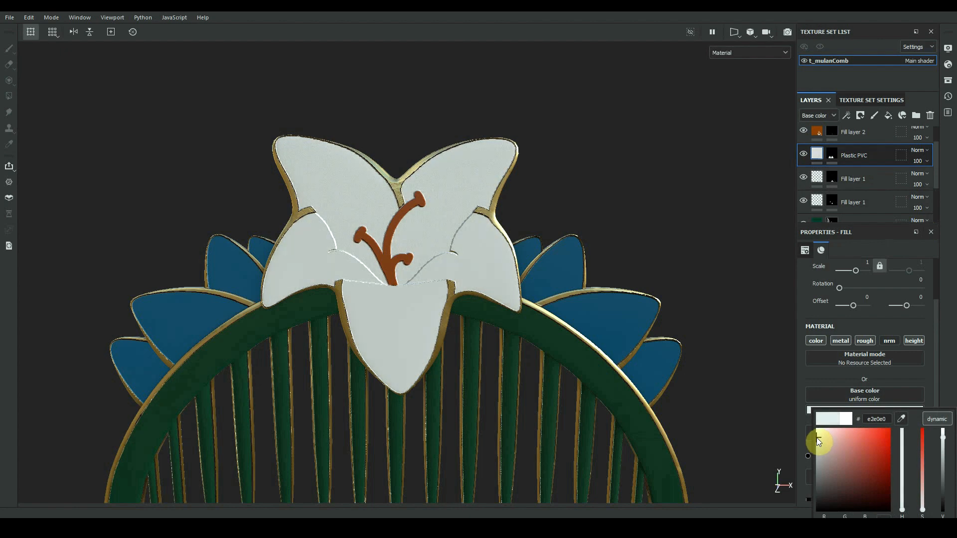
pyautogui.moveTo(816, 441)
pyautogui.mouseDown()
pyautogui.moveTo(799, 459)
pyautogui.moveTo(795, 448)
pyautogui.mouseUp()
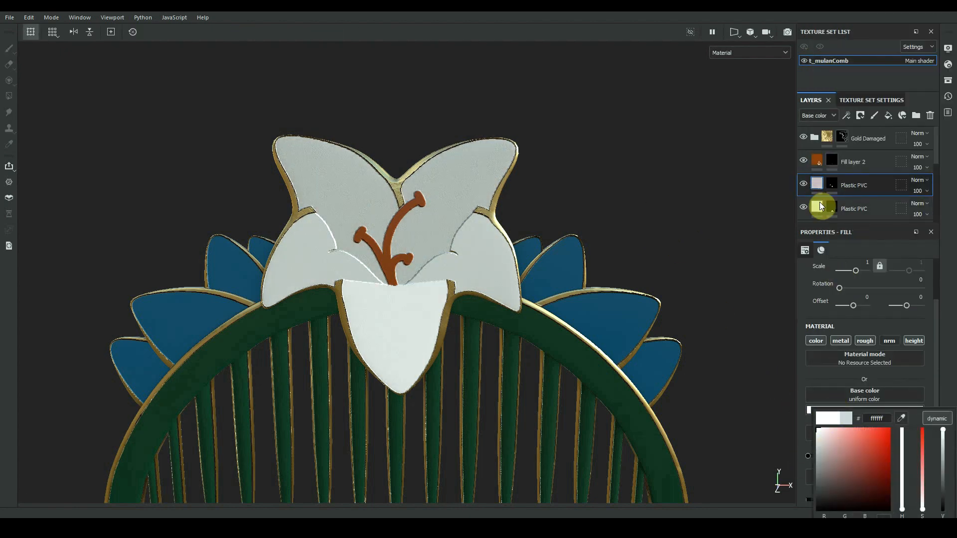
# - Set the base colors of the two Plastic PVC layers below the white one to cbcbcb and dddddd
pyautogui.click(821, 206)
pyautogui.click(833, 409)
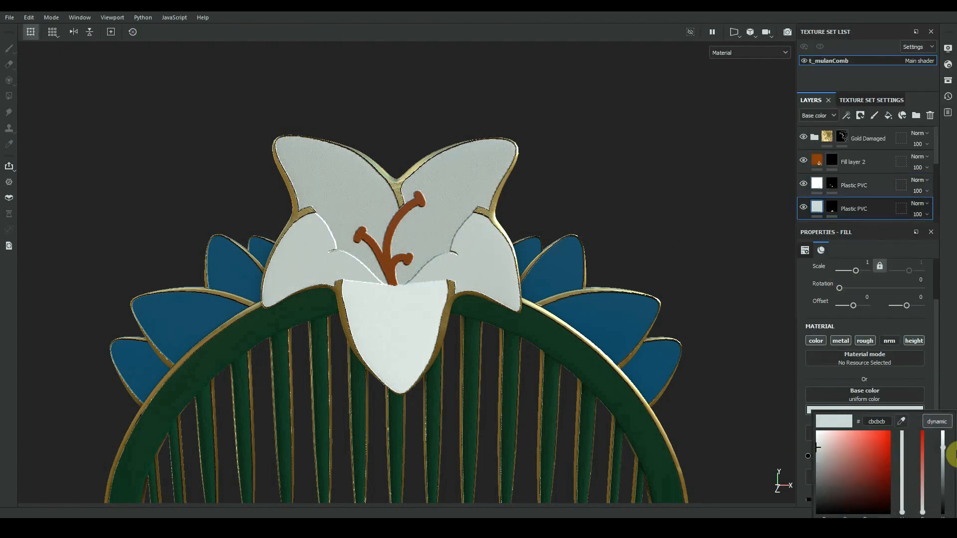
pyautogui.scroll(-2, 895, 171)
pyautogui.click(872, 187)
pyautogui.click(884, 409)
pyautogui.moveTo(943, 443); pyautogui.dragTo(942, 448)
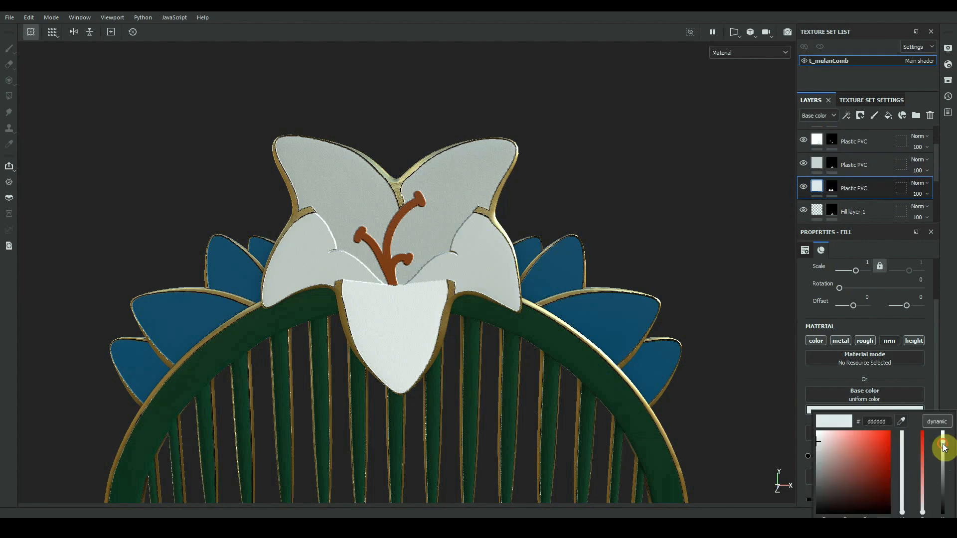
pyautogui.moveTo(935, 166); pyautogui.dragTo(935, 147)
pyautogui.keyDown('alt'); pyautogui.moveTo(568, 294); pyautogui.dragTo(453, 386, button='right'); pyautogui.keyUp('alt')
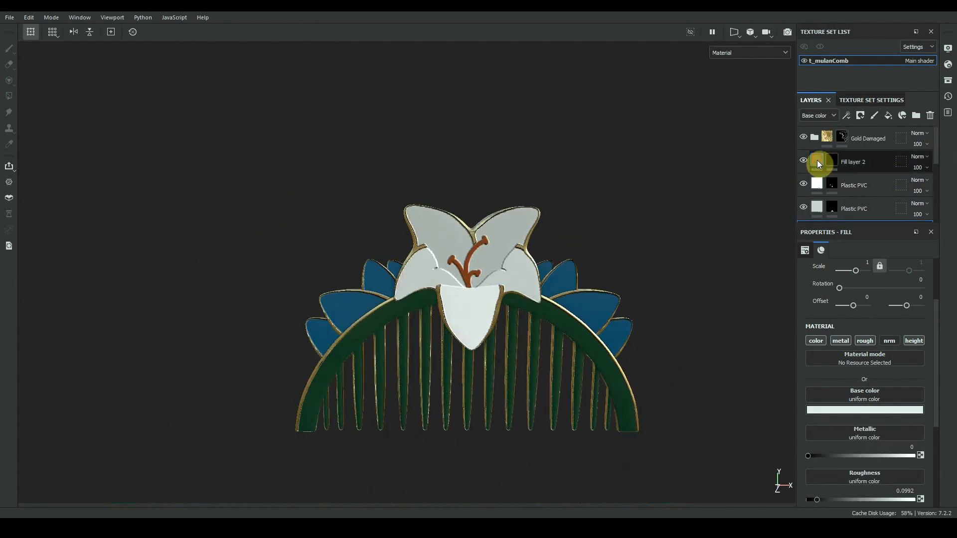
# - Change the base color of Fill layer 2, used for the stamens, to orange c57600
pyautogui.click(818, 161)
pyautogui.click(895, 410)
pyautogui.moveTo(903, 513); pyautogui.dragTo(904, 510)
pyautogui.moveTo(886, 457); pyautogui.dragTo(943, 446)
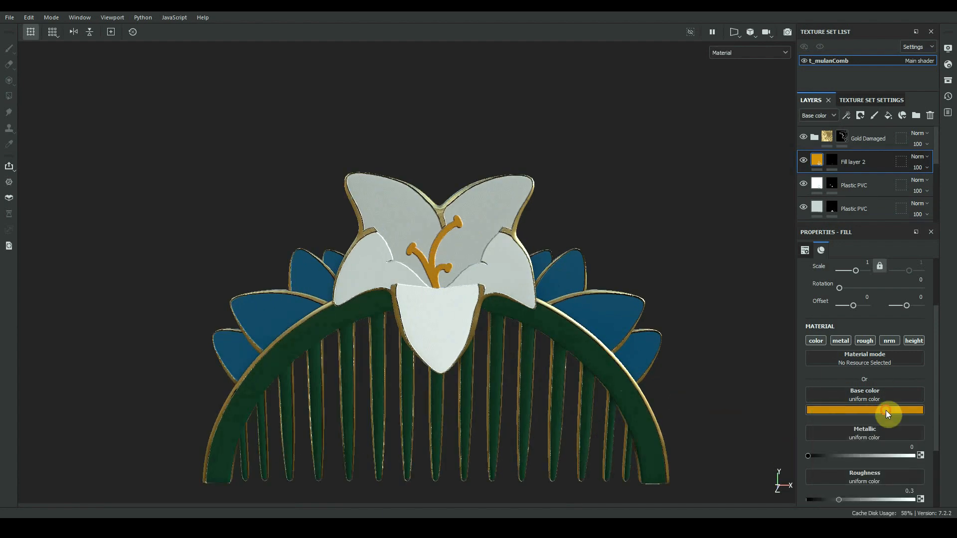
pyautogui.click(887, 410)
pyautogui.click(903, 513)
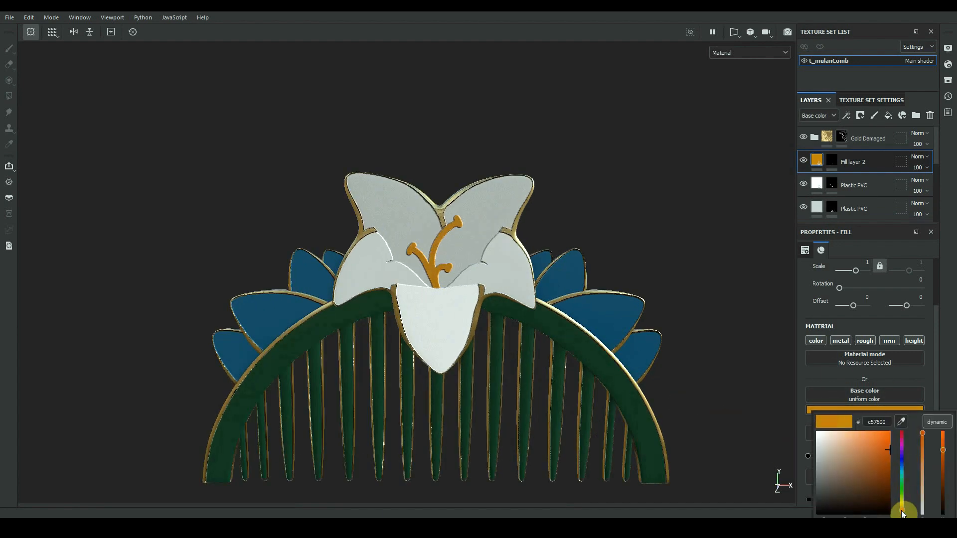
pyautogui.click(945, 189)
# - Inspect the textured comb in the rendered view, turning it to an angled perspective
pyautogui.press('c')
pyautogui.keyDown('alt'); pyautogui.moveTo(669, 339); pyautogui.dragTo(606, 227); pyautogui.keyUp('alt')
pyautogui.keyDown('alt'); pyautogui.moveTo(606, 226); pyautogui.dragTo(754, 390, button='right'); pyautogui.keyUp('alt')
pyautogui.keyDown('alt'); pyautogui.moveTo(754, 390); pyautogui.dragTo(634, 322); pyautogui.keyUp('alt')
pyautogui.keyDown('alt'); pyautogui.moveTo(634, 323); pyautogui.dragTo(453, 378, button='right'); pyautogui.keyUp('alt')
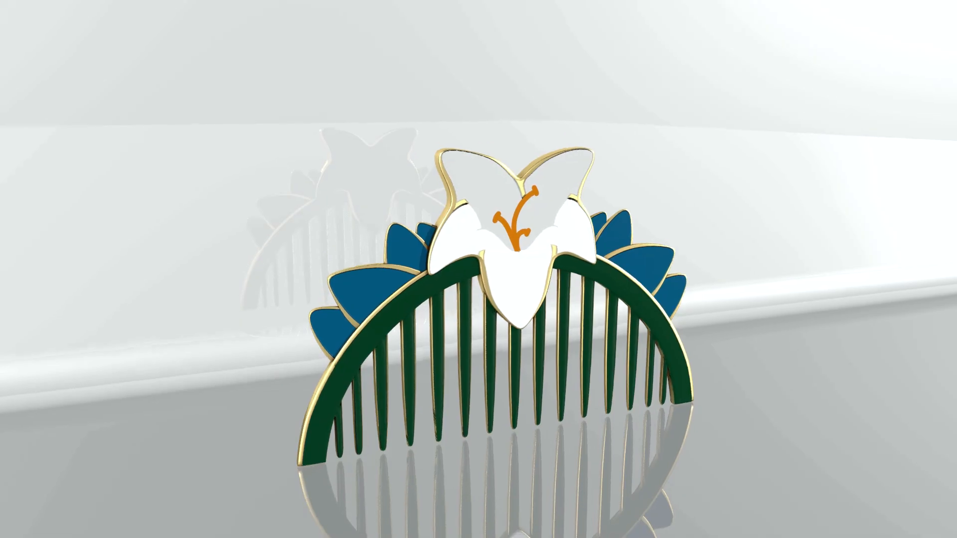
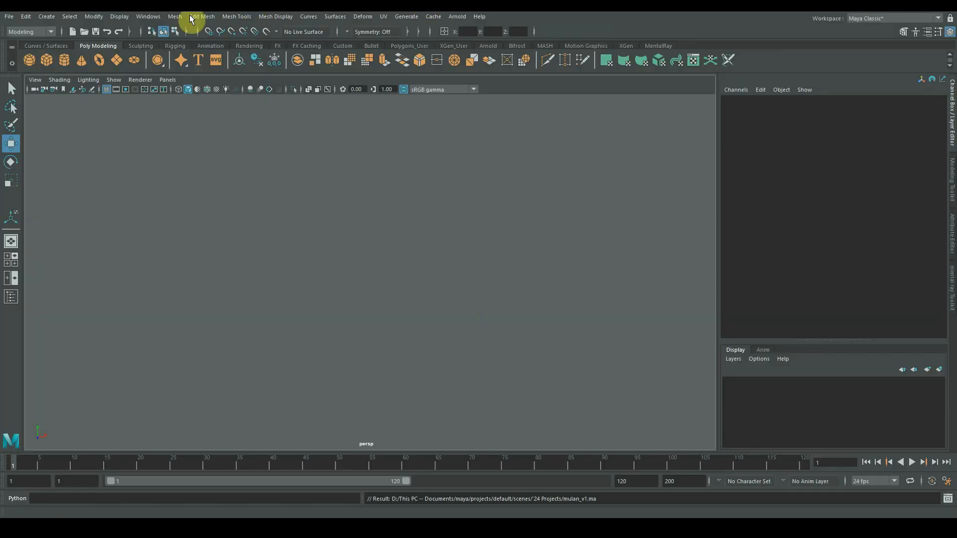
# - In Maya, create a polygon cube scaled to about 24 in X and Y and about 11.28 in Z
pyautogui.click(46, 60)
pyautogui.press('r')
pyautogui.moveTo(380, 316); pyautogui.dragTo(443, 323)
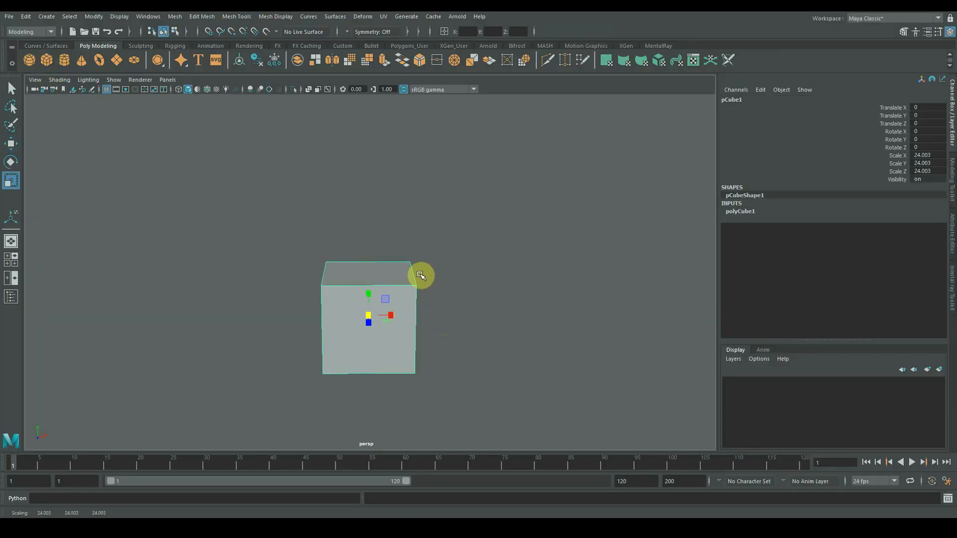
pyautogui.keyDown('alt'); pyautogui.moveTo(344, 319); pyautogui.dragTo(447, 326); pyautogui.keyUp('alt')
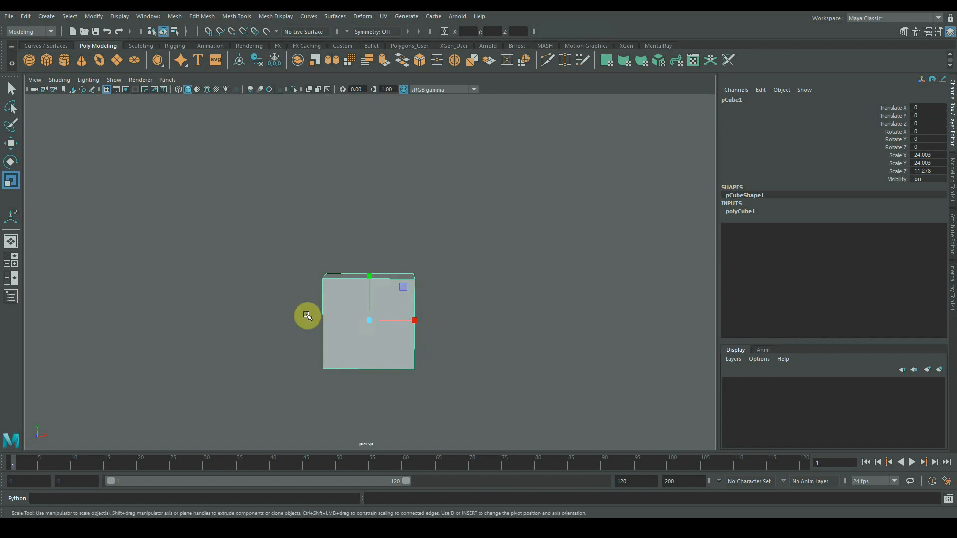
# - Subdivide the cube's faces and scale the middle horizontal edge loop outward into two pointed sides
pyautogui.keyDown('shift'); pyautogui.moveTo(353, 304); pyautogui.dragTo(354, 307, button='right'); pyautogui.keyUp('shift')
pyautogui.keyDown('shift'); pyautogui.moveTo(354, 367); pyautogui.dragTo(356, 373, button='right'); pyautogui.keyUp('shift')
pyautogui.moveTo(359, 231); pyautogui.dragTo(355, 205, button='right')
pyautogui.doubleClick(389, 326)
pyautogui.press('r')
pyautogui.keyDown('alt'); pyautogui.moveTo(432, 336); pyautogui.dragTo(454, 356); pyautogui.keyUp('alt')
pyautogui.doubleClick(392, 280)
pyautogui.moveTo(410, 300); pyautogui.dragTo(436, 299)
# - Insert a horizontal edge loop above and another below the middle of the pointed block with Multi-Cut
pyautogui.keyDown('shift'); pyautogui.rightClick(379, 289); pyautogui.keyUp('shift')
pyautogui.click(379, 289)
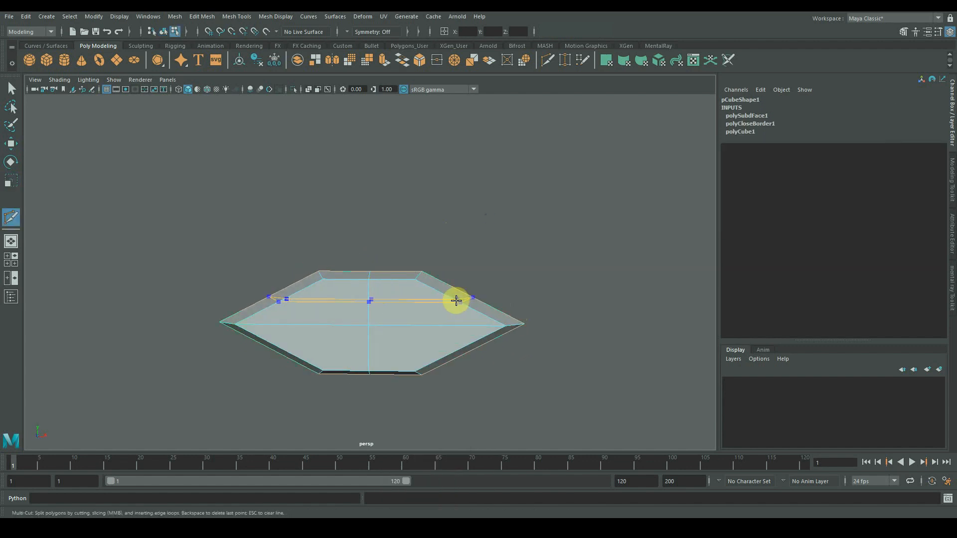
pyautogui.keyDown('alt'); pyautogui.moveTo(500, 353); pyautogui.dragTo(492, 357); pyautogui.keyUp('alt')
pyautogui.press('q')
pyautogui.keyDown('alt'); pyautogui.moveTo(491, 357); pyautogui.dragTo(425, 357, button='right'); pyautogui.keyUp('alt')
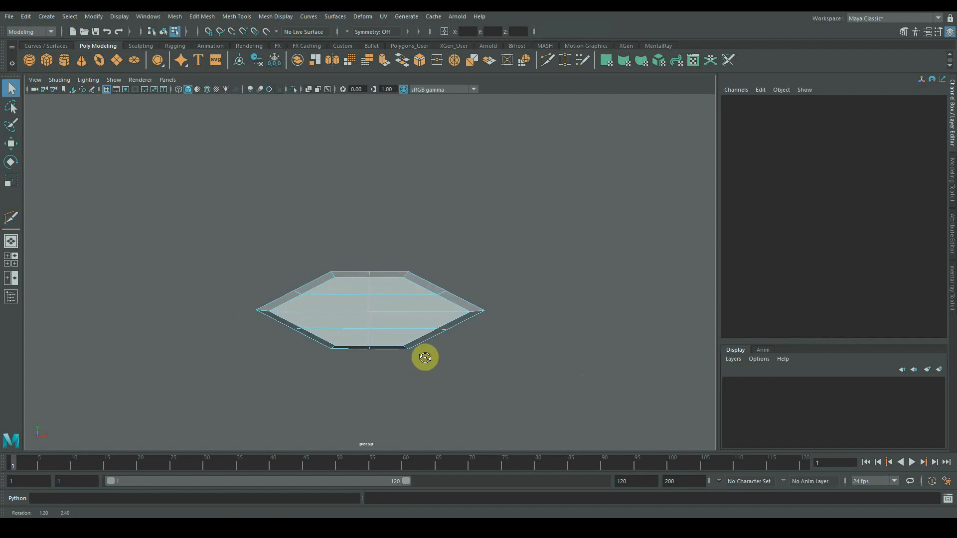
# - Scale the upper and lower inserted edge loops inward to give the guard a stepped, star-like outline
pyautogui.press('r')
pyautogui.doubleClick(335, 296)
pyautogui.moveTo(413, 292); pyautogui.dragTo(410, 292)
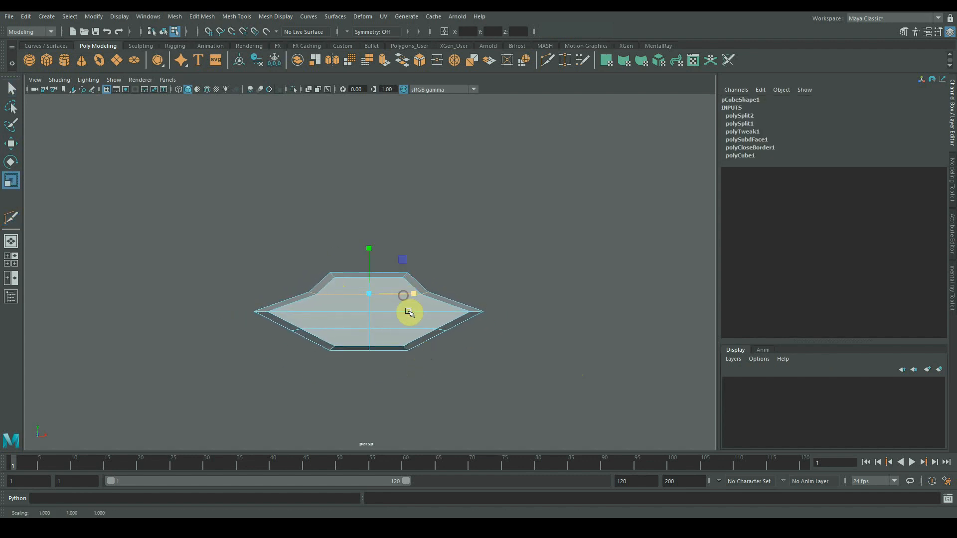
pyautogui.doubleClick(427, 328)
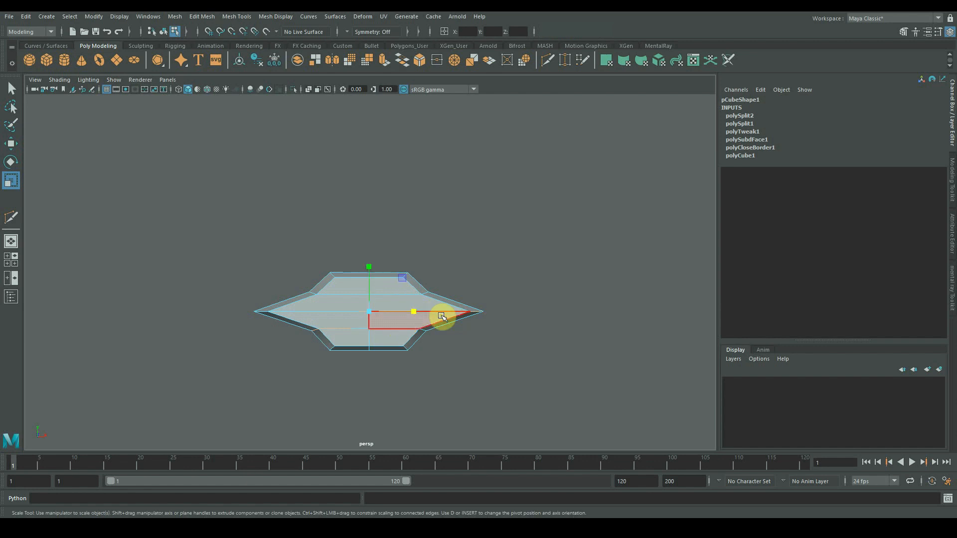
# - Bevel the guard's middle edge loop with 2 segments and raise both side tips by about 2.18 cm
pyautogui.hotkey('ctrl', 'b')
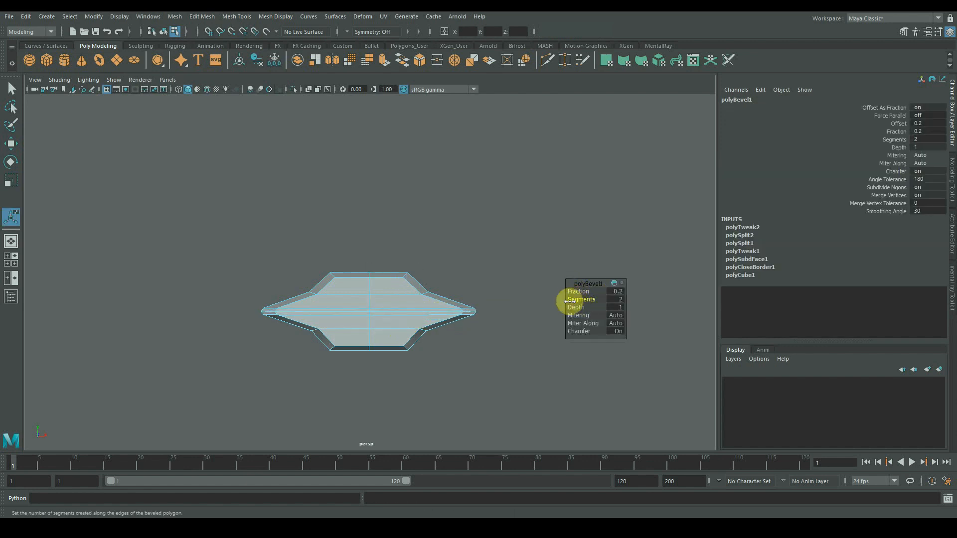
pyautogui.moveTo(459, 235); pyautogui.dragTo(393, 225, button='right')
pyautogui.moveTo(249, 278); pyautogui.dragTo(288, 345)
pyautogui.press('w')
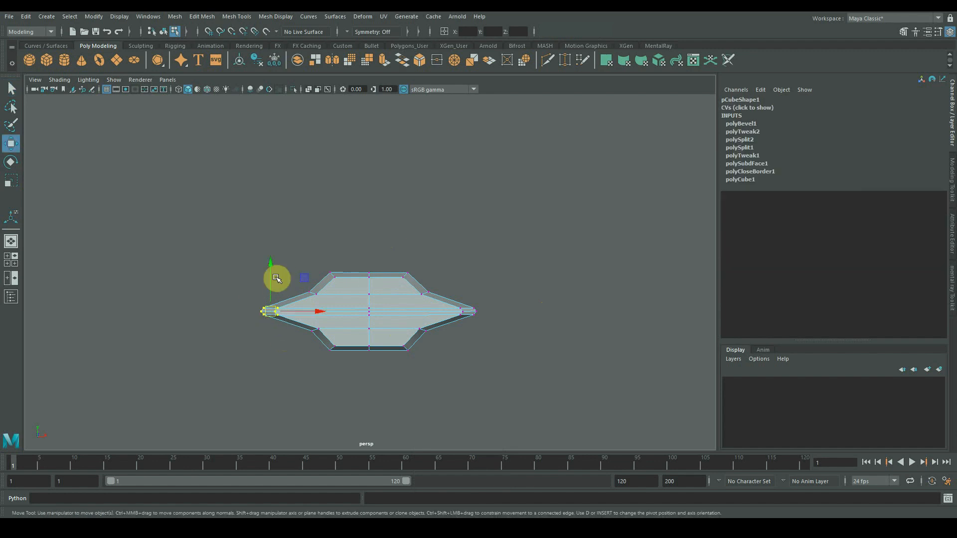
pyautogui.keyDown('shift'); pyautogui.moveTo(467, 310); pyautogui.dragTo(468, 311); pyautogui.keyUp('shift')
pyautogui.moveTo(371, 262); pyautogui.dragTo(372, 258)
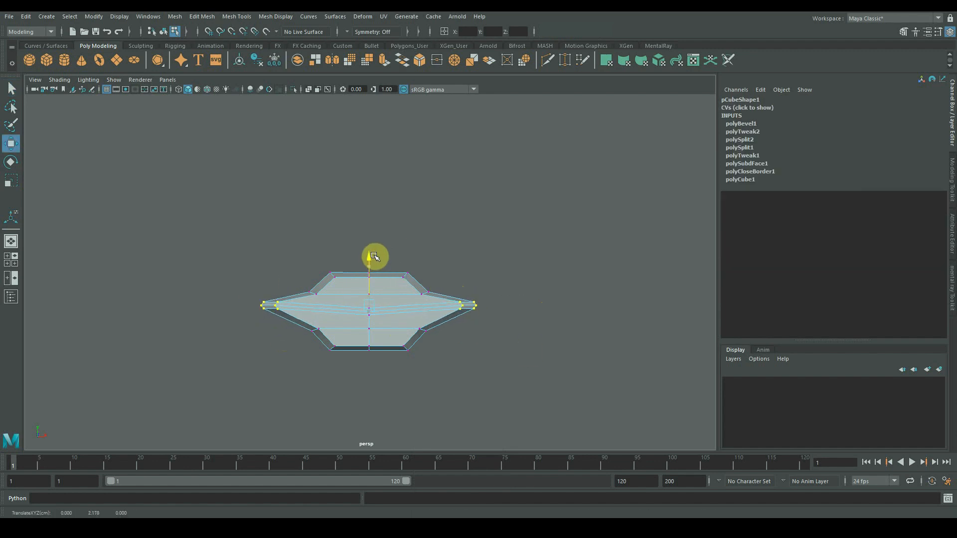
# - Scale all the guard's vertices horizontally to about 0.89, return to object mode and duplicate the guard
pyautogui.moveTo(211, 227); pyautogui.dragTo(539, 441)
pyautogui.press('r')
pyautogui.moveTo(423, 306); pyautogui.dragTo(410, 313)
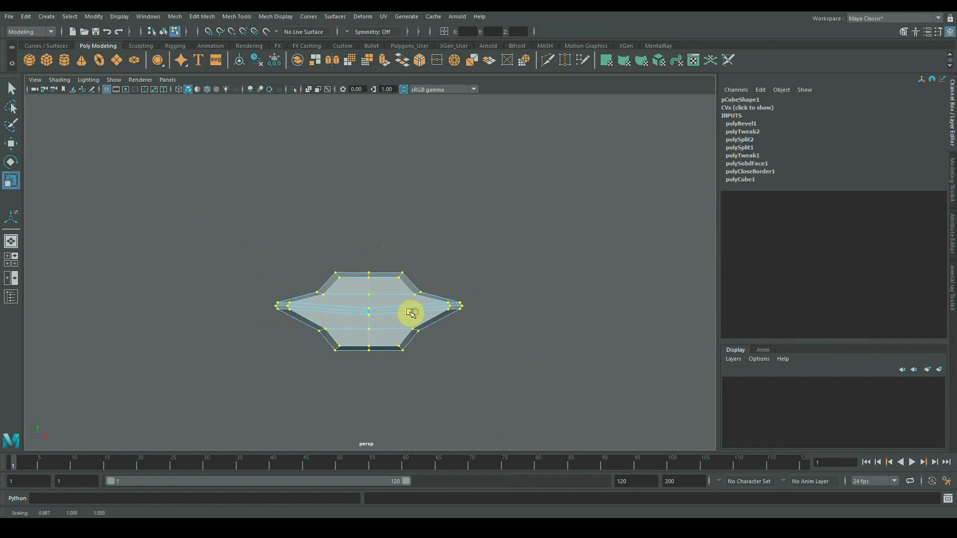
pyautogui.moveTo(294, 244); pyautogui.dragTo(348, 312)
pyautogui.moveTo(331, 260); pyautogui.dragTo(407, 227, button='right')
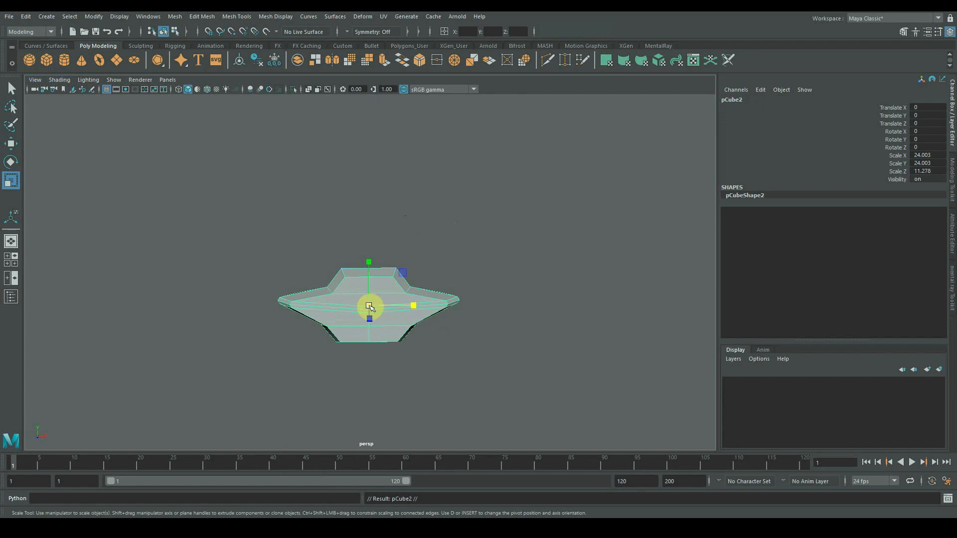
# - Isolate the duplicated guard and reduce it to only its top and bottom cap faces
pyautogui.keyDown('alt'); pyautogui.moveTo(362, 306); pyautogui.dragTo(344, 234); pyautogui.keyUp('alt')
pyautogui.moveTo(340, 229); pyautogui.dragTo(340, 299, button='right')
pyautogui.keyDown('alt'); pyautogui.moveTo(344, 304); pyautogui.dragTo(360, 240); pyautogui.keyUp('alt')
pyautogui.click(360, 240)
pyautogui.keyDown('shift'); pyautogui.click(388, 243); pyautogui.keyUp('shift')
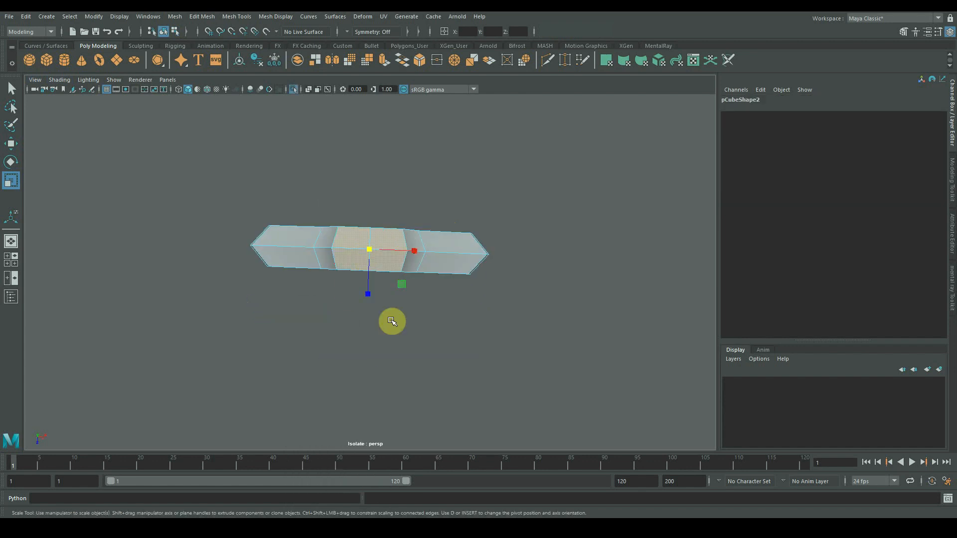
pyautogui.keyDown('alt'); pyautogui.moveTo(393, 322); pyautogui.dragTo(403, 151); pyautogui.keyUp('alt')
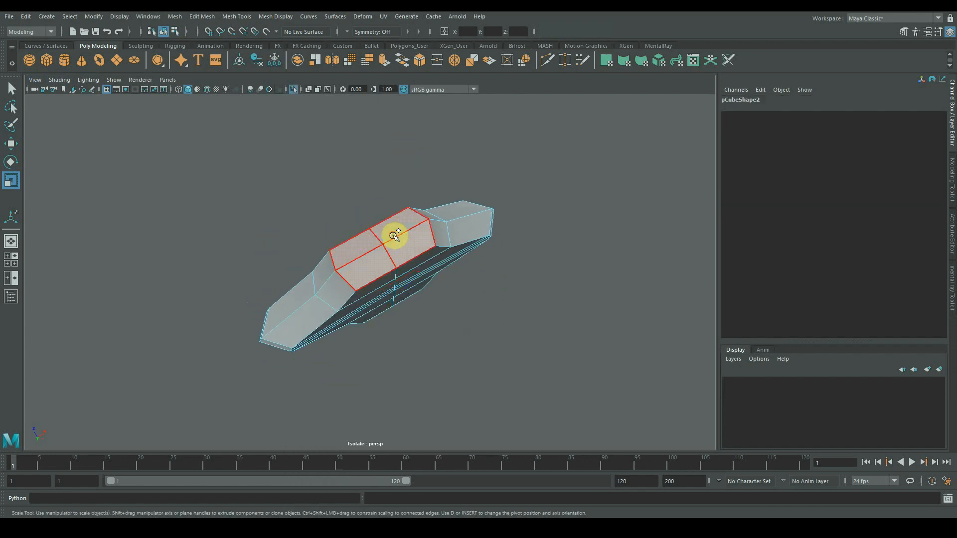
pyautogui.keyDown('alt'); pyautogui.moveTo(393, 235); pyautogui.dragTo(509, 342); pyautogui.keyUp('alt')
pyautogui.click(497, 339)
pyautogui.moveTo(360, 258); pyautogui.dragTo(512, 435)
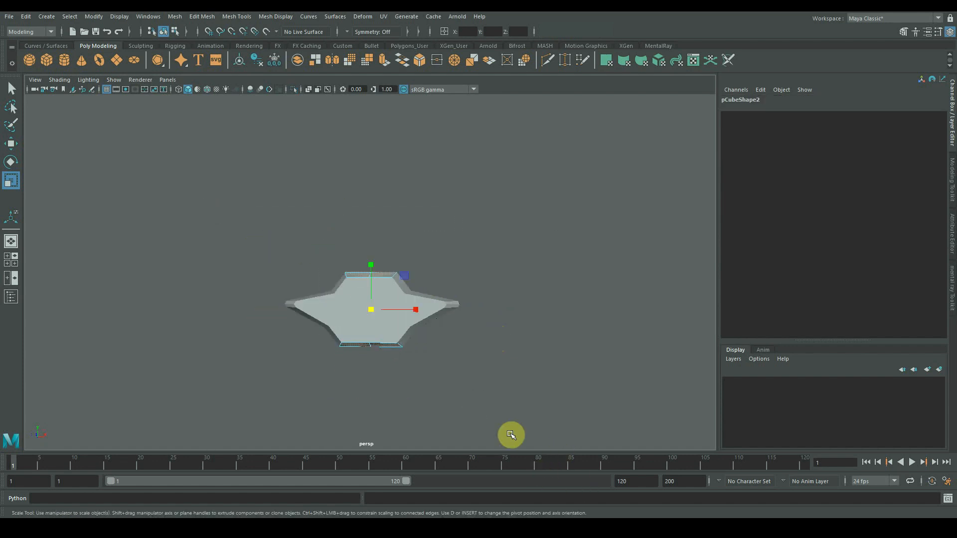
# - Extrude the copy's top and bottom cap faces and stretch them vertically into long bars above and below the guard
pyautogui.hotkey('ctrl', 'e')
pyautogui.press('r')
pyautogui.moveTo(371, 265); pyautogui.dragTo(381, 123)
pyautogui.click(547, 301)
pyautogui.keyDown('alt'); pyautogui.moveTo(548, 301); pyautogui.dragTo(292, 316, button='right'); pyautogui.keyUp('alt')
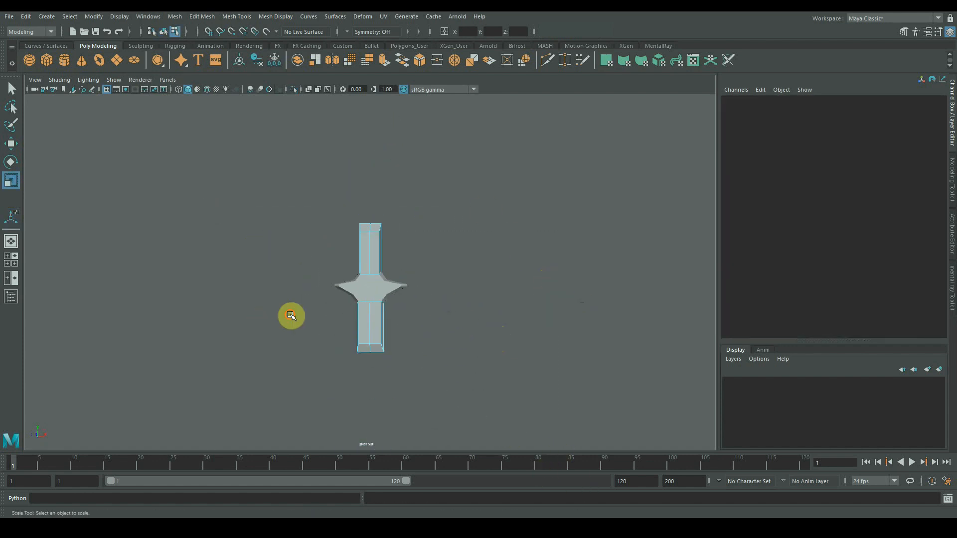
# - Flatten the end vertices of the upper bar and lower them to leave a short collar above the guard
pyautogui.keyDown('alt'); pyautogui.moveTo(293, 316); pyautogui.dragTo(333, 312); pyautogui.keyUp('alt')
pyautogui.keyDown('alt'); pyautogui.moveTo(384, 270); pyautogui.dragTo(438, 307, button='right'); pyautogui.keyUp('alt')
pyautogui.keyDown('alt'); pyautogui.moveTo(374, 234); pyautogui.dragTo(302, 248); pyautogui.keyUp('alt')
pyautogui.moveTo(363, 168); pyautogui.dragTo(328, 166, button='right')
pyautogui.moveTo(320, 112); pyautogui.dragTo(425, 171)
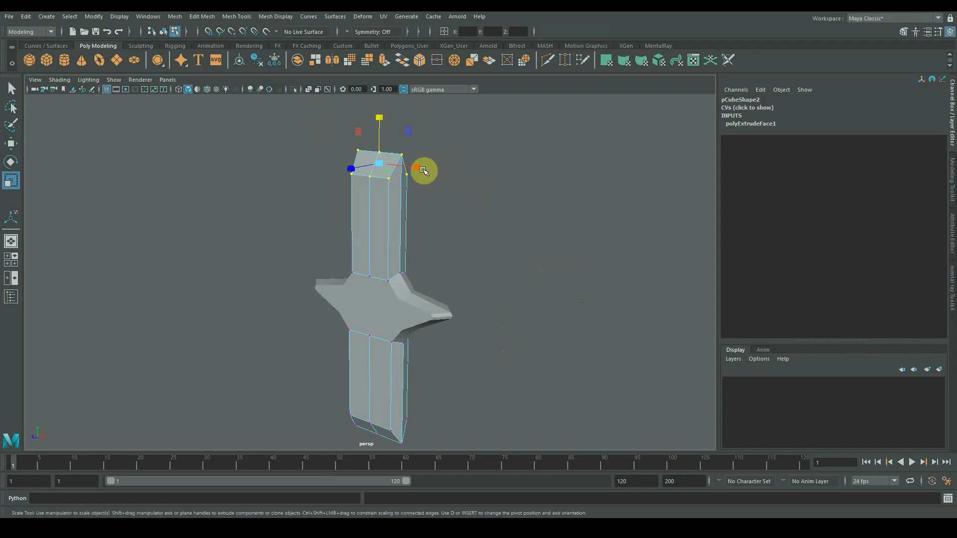
pyautogui.moveTo(380, 119); pyautogui.dragTo(380, 167)
pyautogui.keyDown('alt'); pyautogui.moveTo(367, 258); pyautogui.dragTo(444, 310); pyautogui.keyUp('alt')
pyautogui.keyDown('alt'); pyautogui.moveTo(397, 215); pyautogui.dragTo(393, 269, button='middle'); pyautogui.keyUp('alt')
pyautogui.press('w')
pyautogui.moveTo(374, 172); pyautogui.dragTo(372, 256)
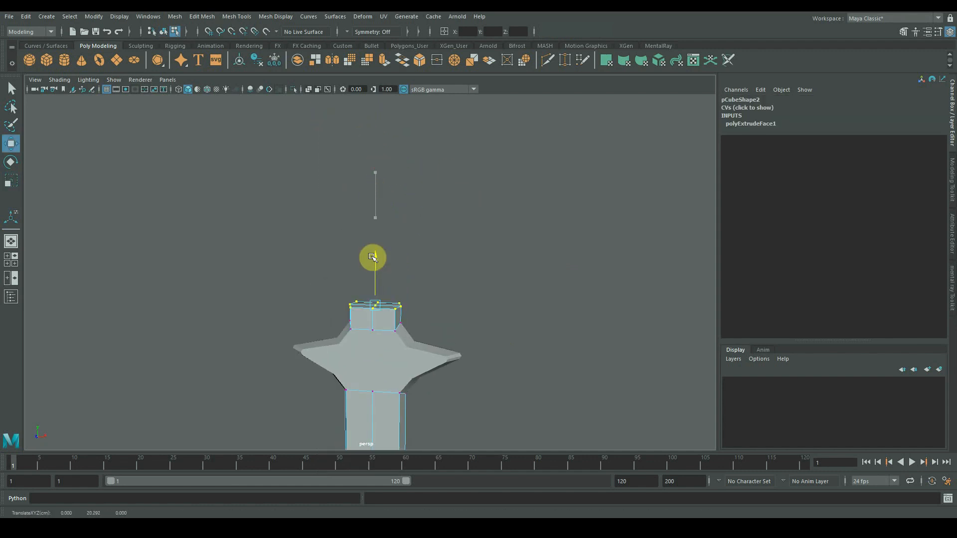
# - Extrude the top faces of the short collar upward into a long blade
pyautogui.keyDown('alt'); pyautogui.moveTo(401, 325); pyautogui.dragTo(435, 335, button='right'); pyautogui.keyUp('alt')
pyautogui.moveTo(346, 329); pyautogui.dragTo(346, 352, button='right')
pyautogui.click(371, 331)
pyautogui.keyDown('shift'); pyautogui.click(393, 329); pyautogui.keyUp('shift')
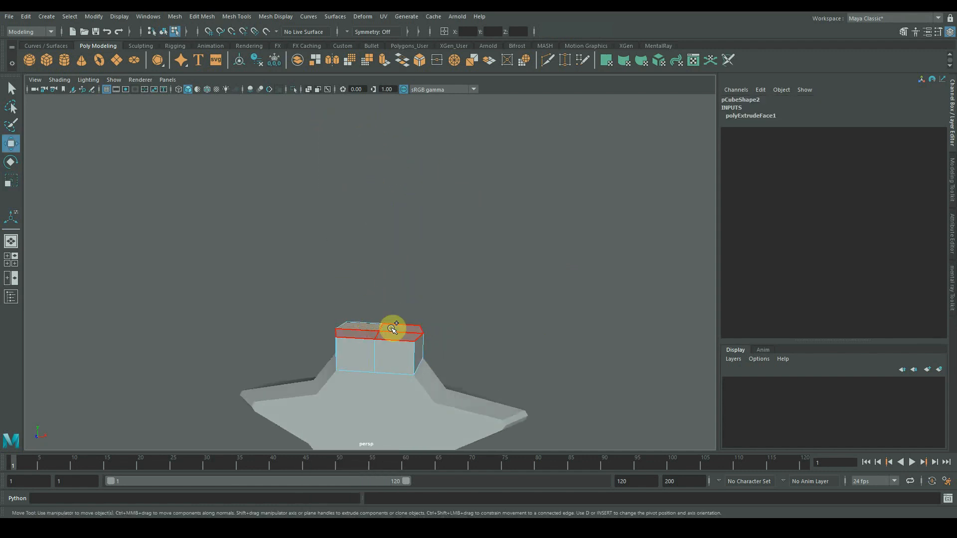
pyautogui.keyDown('alt'); pyautogui.moveTo(390, 327); pyautogui.dragTo(268, 286, button='right'); pyautogui.keyUp('alt')
pyautogui.keyDown('alt'); pyautogui.moveTo(268, 286); pyautogui.dragTo(279, 287); pyautogui.keyUp('alt')
pyautogui.keyDown('shift'); pyautogui.moveTo(372, 249); pyautogui.dragTo(438, 186); pyautogui.keyUp('shift')
pyautogui.press('r')
pyautogui.keyDown('alt'); pyautogui.moveTo(375, 226); pyautogui.dragTo(372, 259); pyautogui.keyUp('alt')
# - Select the faces of the grip bar below the guard, scale them, and enable Object X symmetry
pyautogui.moveTo(464, 399); pyautogui.dragTo(252, 260)
pyautogui.keyDown('alt'); pyautogui.moveTo(252, 261); pyautogui.dragTo(438, 331); pyautogui.keyUp('alt')
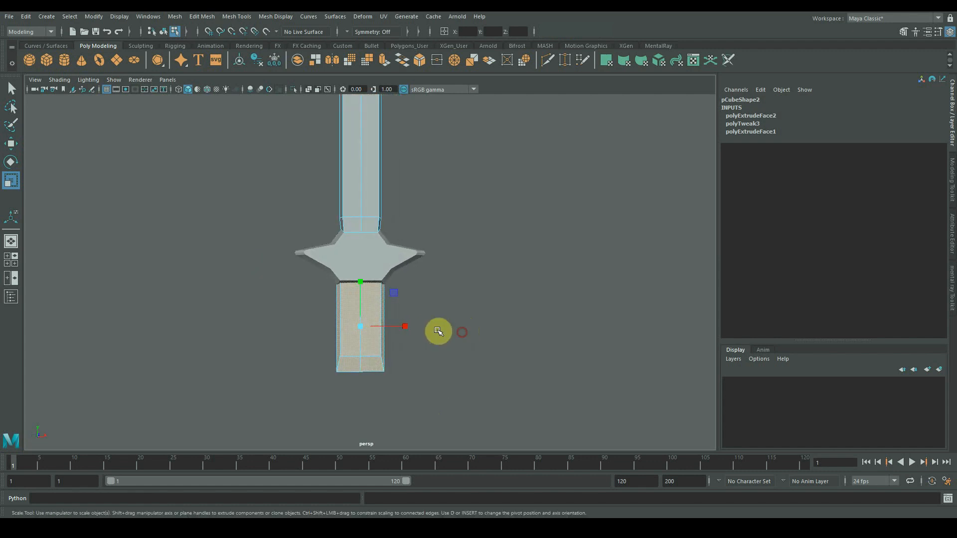
pyautogui.keyDown('alt'); pyautogui.moveTo(438, 331); pyautogui.dragTo(269, 314, button='right'); pyautogui.keyUp('alt')
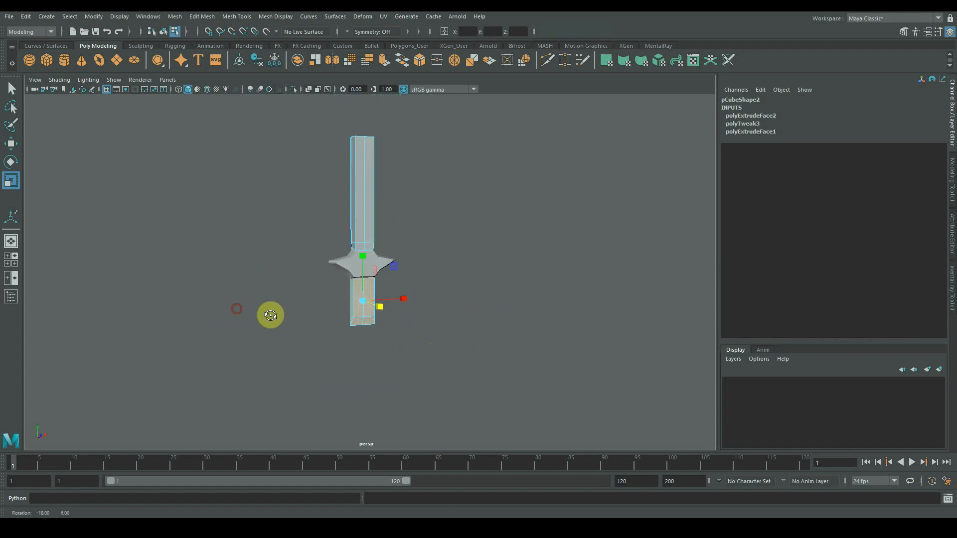
pyautogui.keyDown('alt'); pyautogui.moveTo(269, 314); pyautogui.dragTo(445, 320); pyautogui.keyUp('alt')
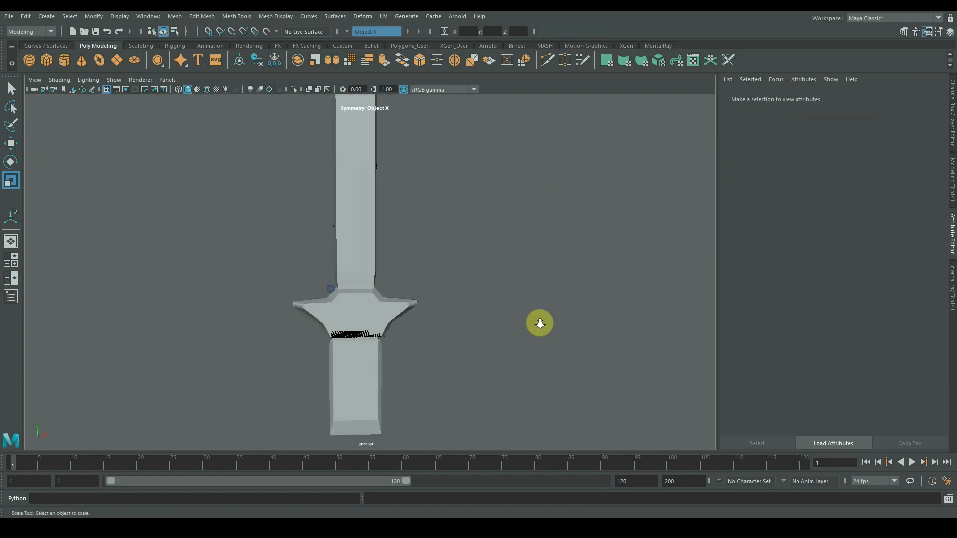
# - Delete the guard's faces at its lower end, where it meets the grip
pyautogui.scroll(3, 384, 277)
pyautogui.keyDown('alt'); pyautogui.moveTo(384, 277); pyautogui.dragTo(428, 294); pyautogui.keyUp('alt')
pyautogui.moveTo(359, 231); pyautogui.dragTo(361, 261, button='right')
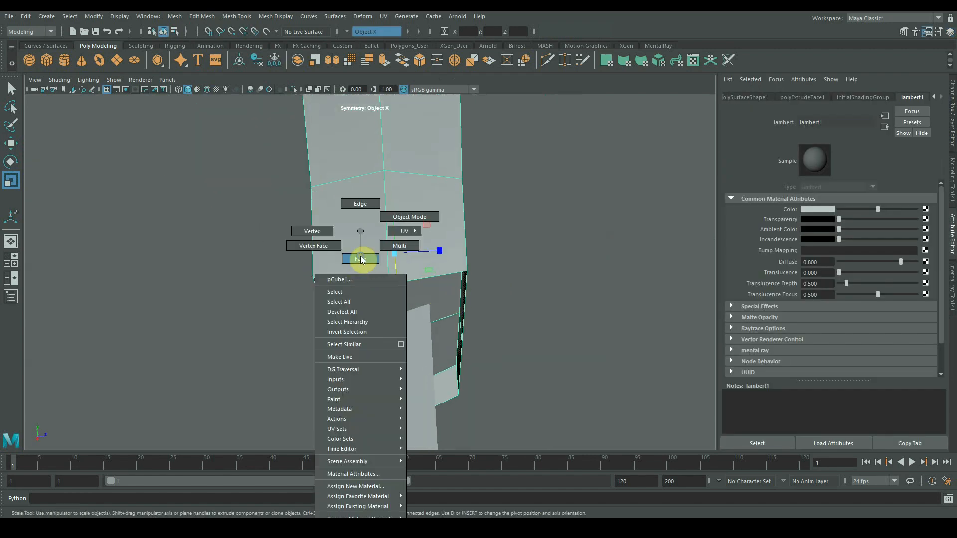
pyautogui.click(433, 304)
pyautogui.keyDown('alt'); pyautogui.moveTo(361, 279); pyautogui.dragTo(299, 283); pyautogui.keyUp('alt')
pyautogui.click(331, 233)
pyautogui.keyDown('alt'); pyautogui.moveTo(457, 301); pyautogui.dragTo(619, 288); pyautogui.keyUp('alt')
pyautogui.keyDown('alt'); pyautogui.moveTo(374, 259); pyautogui.dragTo(551, 280); pyautogui.keyUp('alt')
pyautogui.press('Delete')
pyautogui.press('Delete')
pyautogui.keyDown('alt'); pyautogui.moveTo(360, 250); pyautogui.dragTo(131, 260); pyautogui.keyUp('alt')
pyautogui.keyDown('alt'); pyautogui.moveTo(132, 260); pyautogui.dragTo(120, 260, button='right'); pyautogui.keyUp('alt')
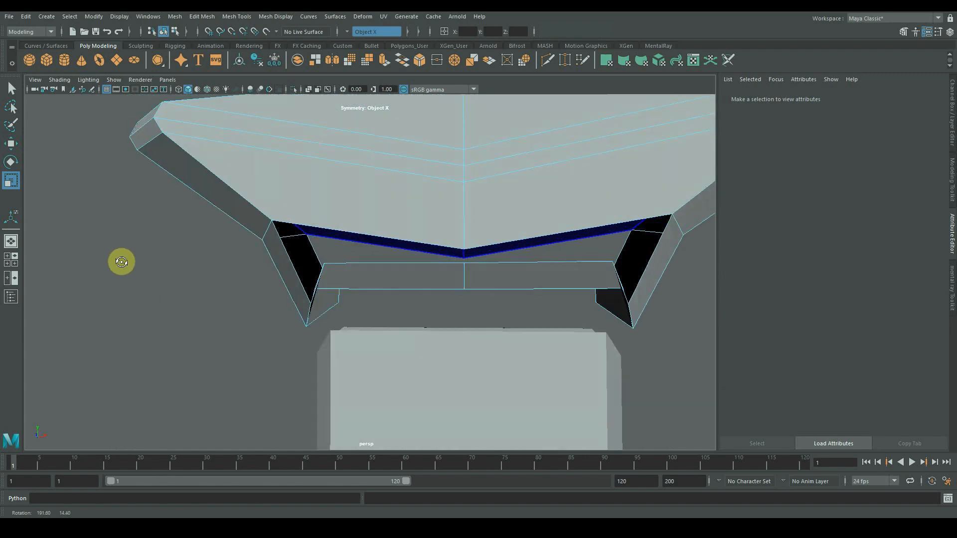
# - Delete the guard's remaining covered faces at its upper end, where it meets the blade
pyautogui.keyDown('alt'); pyautogui.moveTo(119, 261); pyautogui.dragTo(348, 259); pyautogui.keyUp('alt')
pyautogui.click(397, 170)
pyautogui.keyDown('alt'); pyautogui.moveTo(343, 185); pyautogui.dragTo(457, 186); pyautogui.keyUp('alt')
pyautogui.keyDown('alt'); pyautogui.moveTo(523, 212); pyautogui.dragTo(489, 214); pyautogui.keyUp('alt')
pyautogui.press('Delete')
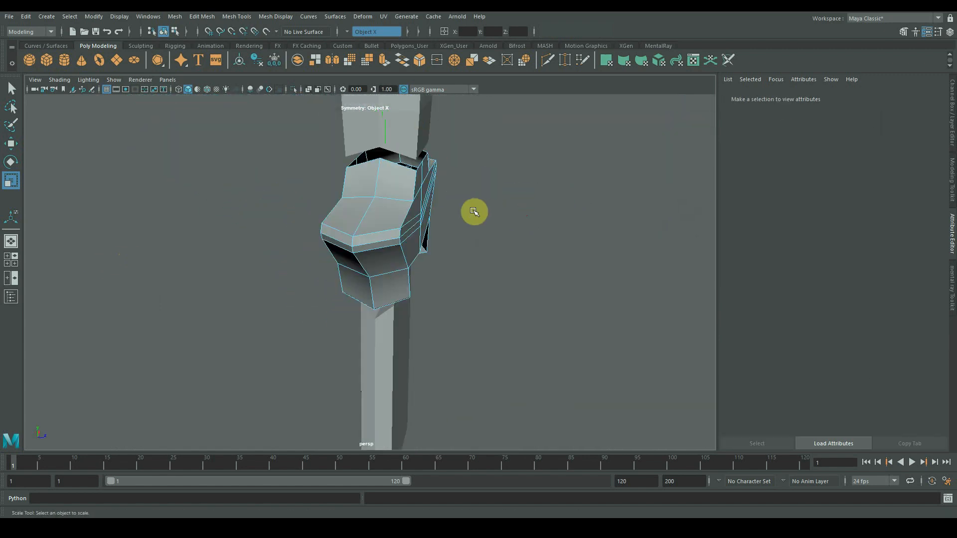
# - Cut a vertical edge loop into each half of the guard with symmetric Multi-Cut
pyautogui.keyDown('alt'); pyautogui.moveTo(492, 261); pyautogui.dragTo(388, 229); pyautogui.keyUp('alt')
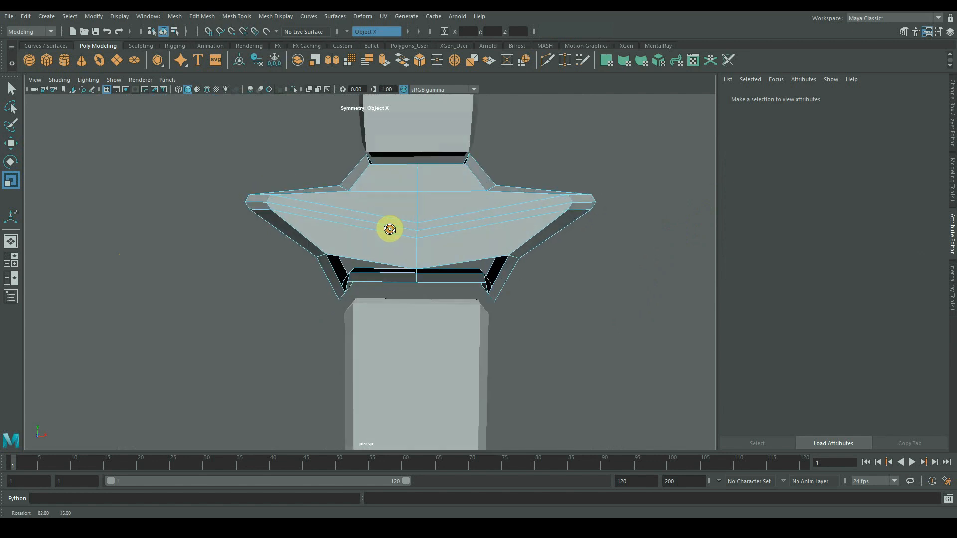
pyautogui.keyDown('alt'); pyautogui.moveTo(399, 214); pyautogui.dragTo(410, 212, button='right'); pyautogui.keyUp('alt')
pyautogui.moveTo(406, 211); pyautogui.dragTo(344, 205, button='right')
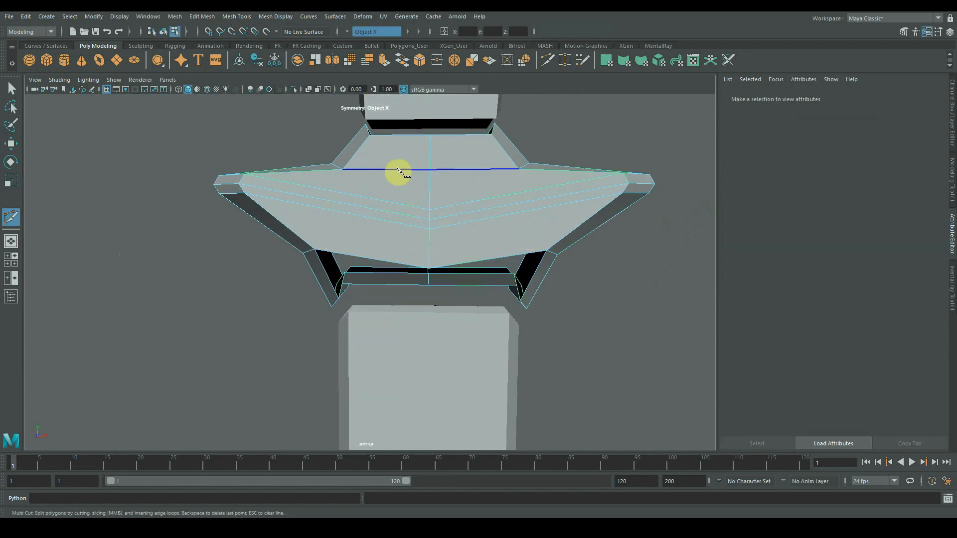
pyautogui.keyDown('alt'); pyautogui.moveTo(573, 236); pyautogui.dragTo(306, 263); pyautogui.keyUp('alt')
pyautogui.press('q')
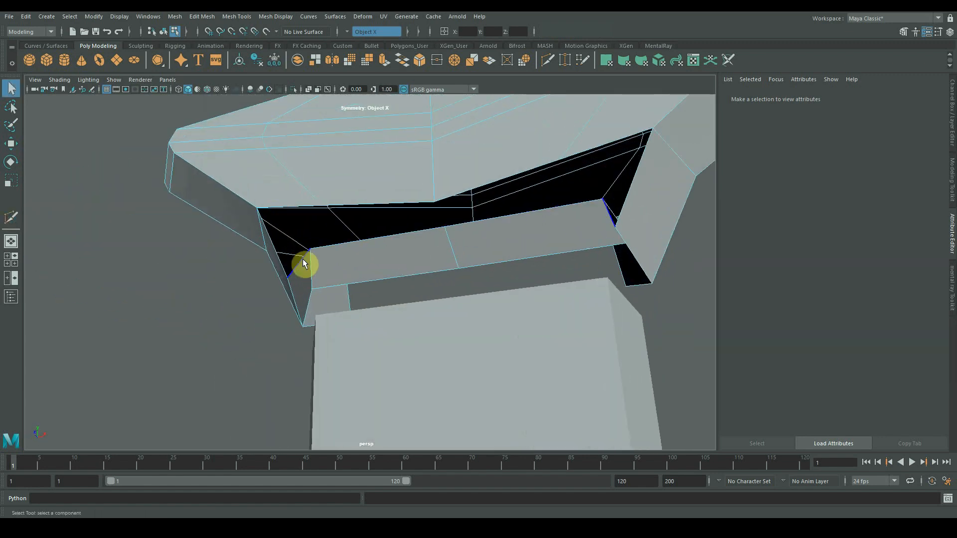
# - Bridge the matching border edges around the opening at the guard's lower end to close the gap
pyautogui.click(286, 207)
pyautogui.keyDown('shift'); pyautogui.moveTo(384, 201); pyautogui.dragTo(367, 318, button='right'); pyautogui.keyUp('shift')
pyautogui.keyDown('alt'); pyautogui.moveTo(381, 297); pyautogui.dragTo(405, 293); pyautogui.keyUp('alt')
pyautogui.click(373, 262)
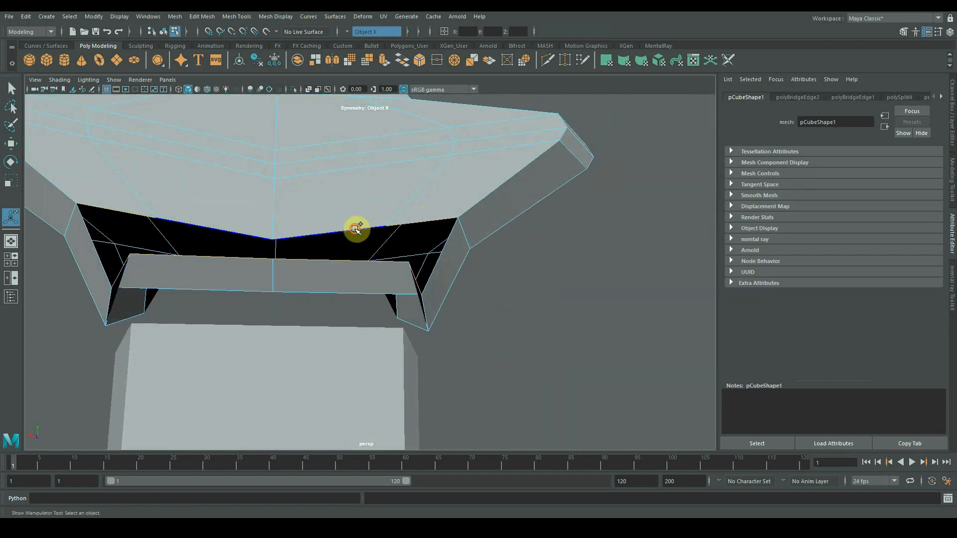
pyautogui.keyDown('shift'); pyautogui.moveTo(356, 228); pyautogui.dragTo(348, 274, button='right'); pyautogui.keyUp('shift')
pyautogui.keyDown('alt'); pyautogui.moveTo(348, 273); pyautogui.dragTo(324, 244); pyautogui.keyUp('alt')
pyautogui.moveTo(455, 203); pyautogui.dragTo(521, 162, button='right')
pyautogui.click(242, 157)
pyautogui.keyDown('alt'); pyautogui.moveTo(509, 212); pyautogui.dragTo(354, 212, button='right'); pyautogui.keyUp('alt')
pyautogui.keyDown('alt'); pyautogui.moveTo(354, 212); pyautogui.dragTo(380, 207); pyautogui.keyUp('alt')
pyautogui.keyDown('alt'); pyautogui.moveTo(417, 312); pyautogui.dragTo(398, 319); pyautogui.keyUp('alt')
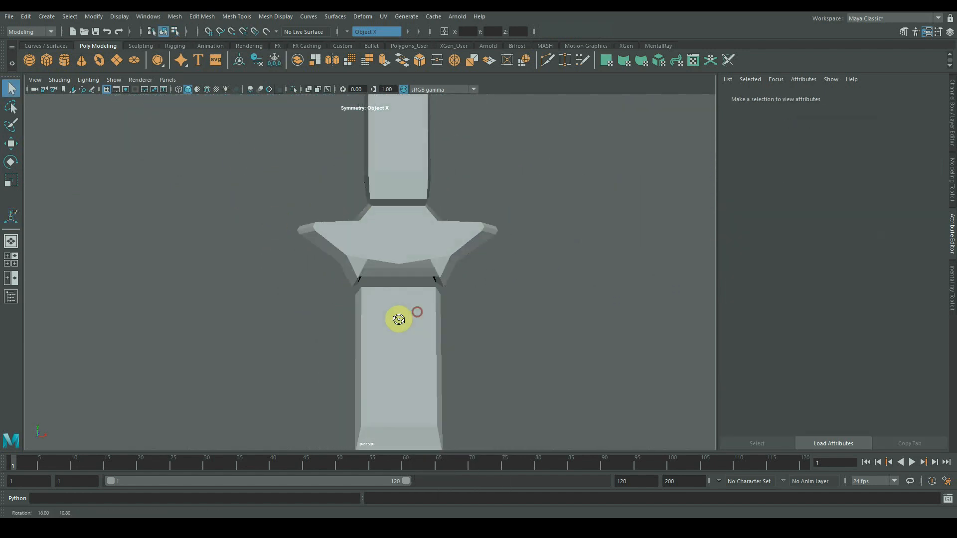
# - Select the lower end vertices of the blade below the guard and move them down to lengthen the blade
pyautogui.keyDown('alt'); pyautogui.moveTo(431, 245); pyautogui.dragTo(394, 284, button='right'); pyautogui.keyUp('alt')
pyautogui.click(388, 317)
pyautogui.keyDown('alt'); pyautogui.moveTo(420, 282); pyautogui.dragTo(427, 329, button='middle'); pyautogui.keyUp('alt')
pyautogui.moveTo(368, 223); pyautogui.dragTo(334, 214, button='right')
pyautogui.moveTo(342, 168); pyautogui.dragTo(421, 207)
pyautogui.press('w')
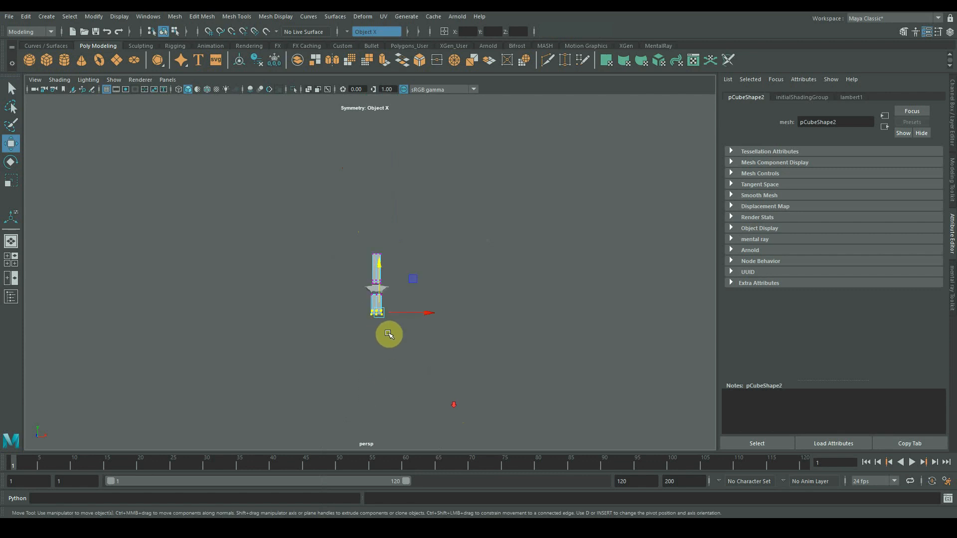
pyautogui.click(329, 360)
pyautogui.keyDown('alt'); pyautogui.moveTo(329, 360); pyautogui.dragTo(328, 330, button='middle'); pyautogui.keyUp('alt')
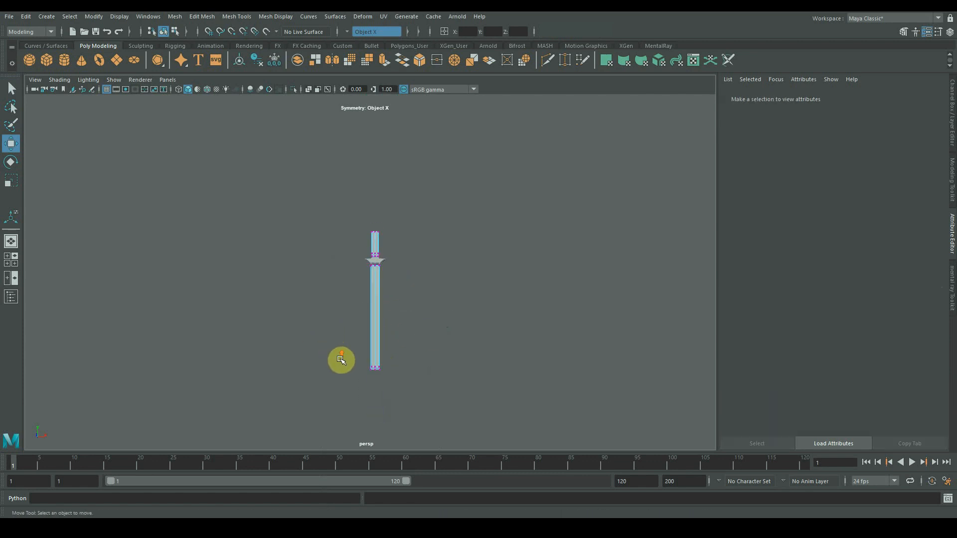
# - Bring the blade's end vertices together below the last edge loop to form a pointed tip
pyautogui.click(367, 342)
pyautogui.keyDown('alt'); pyautogui.moveTo(368, 342); pyautogui.dragTo(211, 366); pyautogui.keyUp('alt')
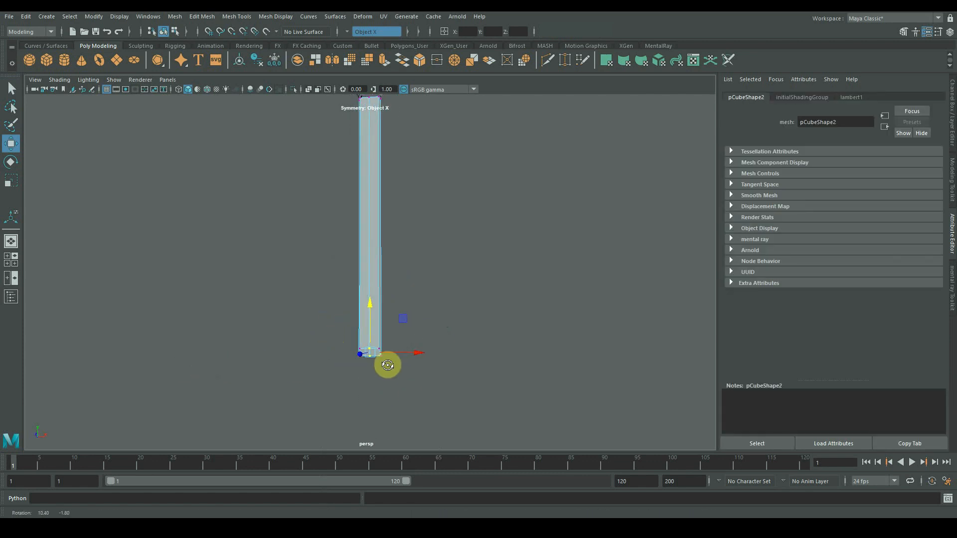
pyautogui.keyDown('alt'); pyautogui.moveTo(370, 257); pyautogui.dragTo(380, 289, button='middle'); pyautogui.keyUp('alt')
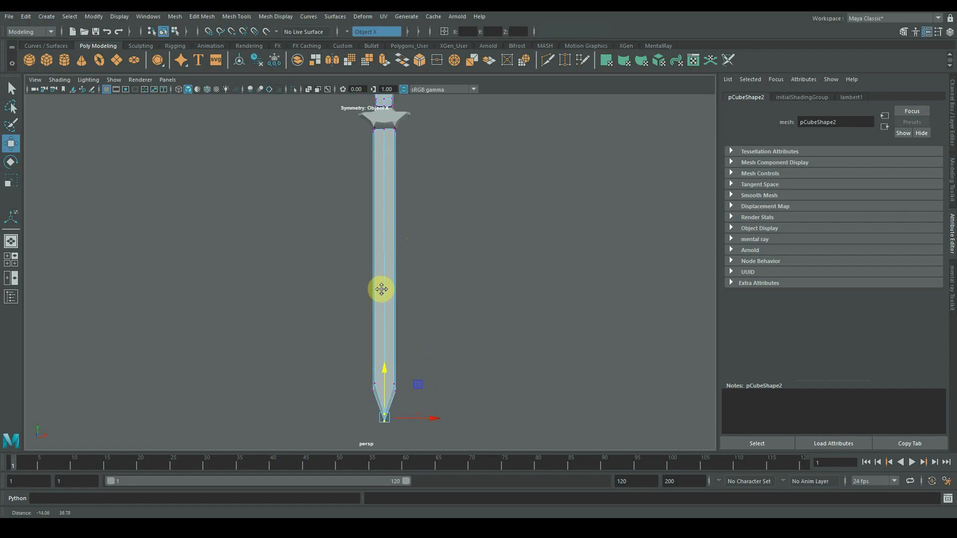
# - Examine the lengthened blade from the guard down to its tip, selecting its broad front faces
pyautogui.keyDown('alt'); pyautogui.moveTo(433, 277); pyautogui.dragTo(585, 239, button='right'); pyautogui.keyUp('alt')
pyautogui.keyDown('alt'); pyautogui.moveTo(374, 236); pyautogui.dragTo(369, 268); pyautogui.keyUp('alt')
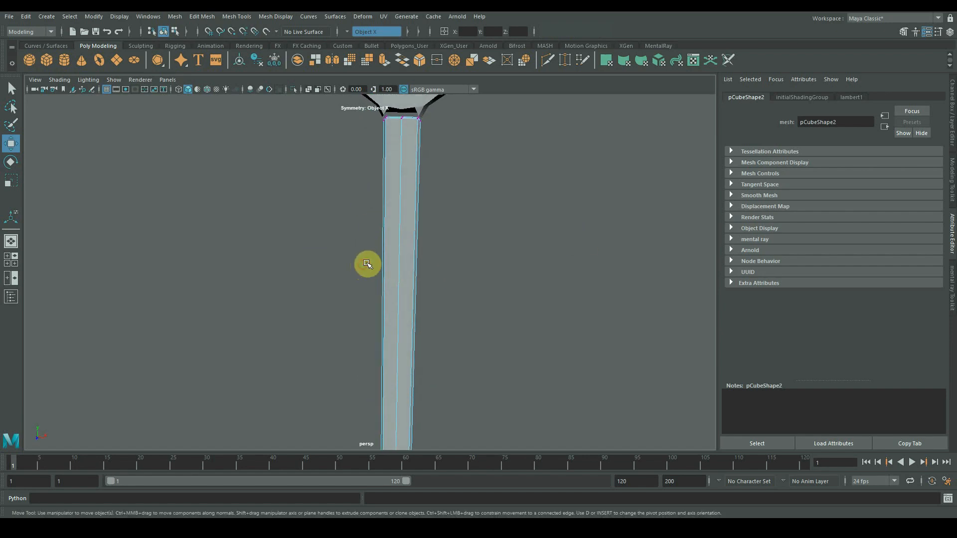
pyautogui.keyDown('alt'); pyautogui.moveTo(367, 264); pyautogui.dragTo(310, 267, button='right'); pyautogui.keyUp('alt')
pyautogui.keyDown('alt'); pyautogui.moveTo(428, 250); pyautogui.dragTo(513, 253, button='right'); pyautogui.keyUp('alt')
pyautogui.moveTo(387, 232); pyautogui.dragTo(389, 258, button='right')
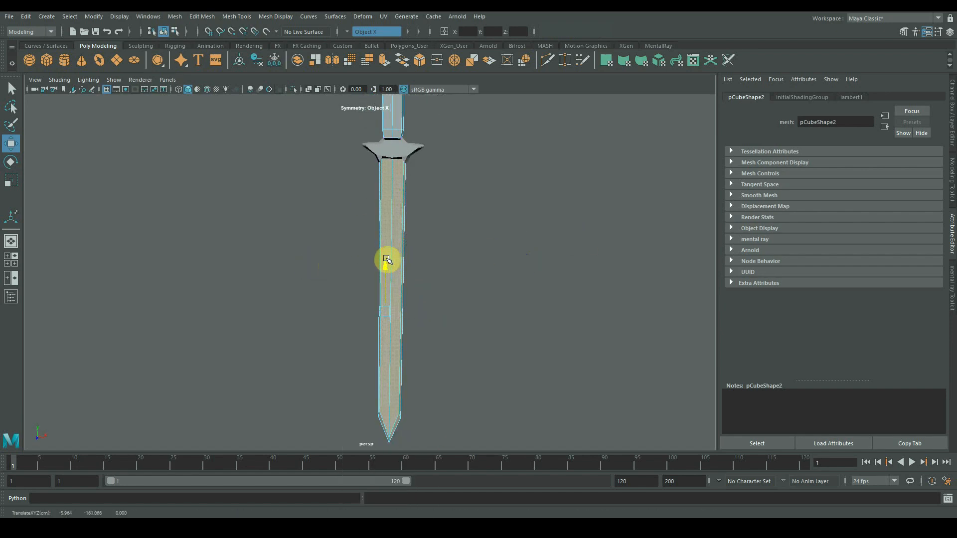
pyautogui.keyDown('alt'); pyautogui.moveTo(388, 260); pyautogui.dragTo(383, 319, button='middle'); pyautogui.keyUp('alt')
pyautogui.keyDown('alt'); pyautogui.moveTo(382, 259); pyautogui.dragTo(521, 233, button='right'); pyautogui.keyUp('alt')
pyautogui.moveTo(373, 249)
pyautogui.keyDown('alt'); pyautogui.mouseDown()
pyautogui.moveTo(344, 264)
pyautogui.moveTo(371, 261)
pyautogui.mouseUp(); pyautogui.keyUp('alt')
pyautogui.moveTo(379, 259); pyautogui.dragTo(346, 259, button='right')
# - In the front view, move the grip's side vertices symmetrically inward and bring its lower end down to the guard
pyautogui.press('space')
pyautogui.press('space')
pyautogui.keyDown('alt'); pyautogui.moveTo(419, 220); pyautogui.dragTo(469, 217, button='right'); pyautogui.keyUp('alt')
pyautogui.keyDown('alt'); pyautogui.moveTo(419, 188); pyautogui.dragTo(452, 415, button='middle'); pyautogui.keyUp('alt')
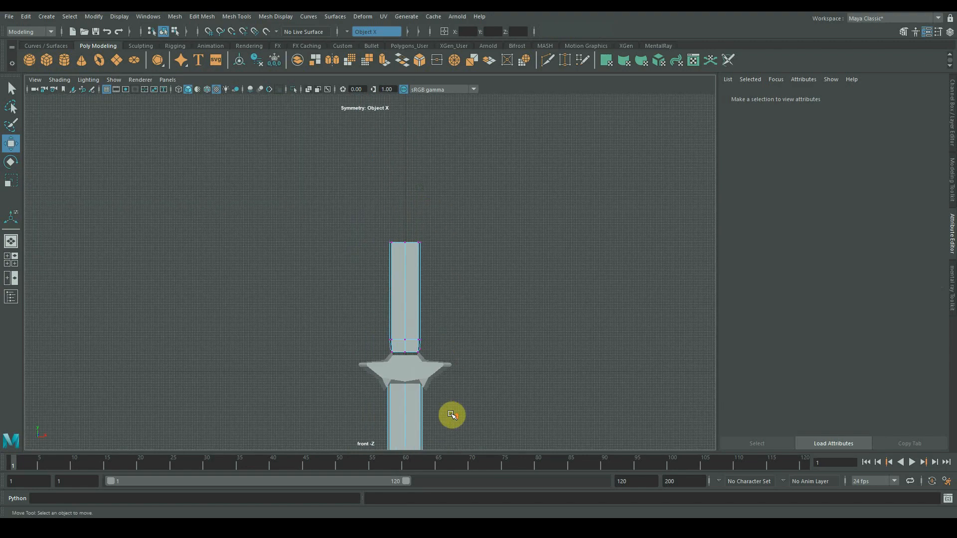
pyautogui.keyDown('alt'); pyautogui.moveTo(324, 244); pyautogui.dragTo(368, 241, button='right'); pyautogui.keyUp('alt')
pyautogui.moveTo(377, 205); pyautogui.dragTo(415, 420)
pyautogui.keyDown('alt'); pyautogui.moveTo(371, 354); pyautogui.dragTo(412, 353, button='right'); pyautogui.keyUp('alt')
pyautogui.keyDown('alt'); pyautogui.moveTo(412, 352); pyautogui.dragTo(378, 236, button='middle'); pyautogui.keyUp('alt')
pyautogui.moveTo(434, 214); pyautogui.dragTo(435, 215)
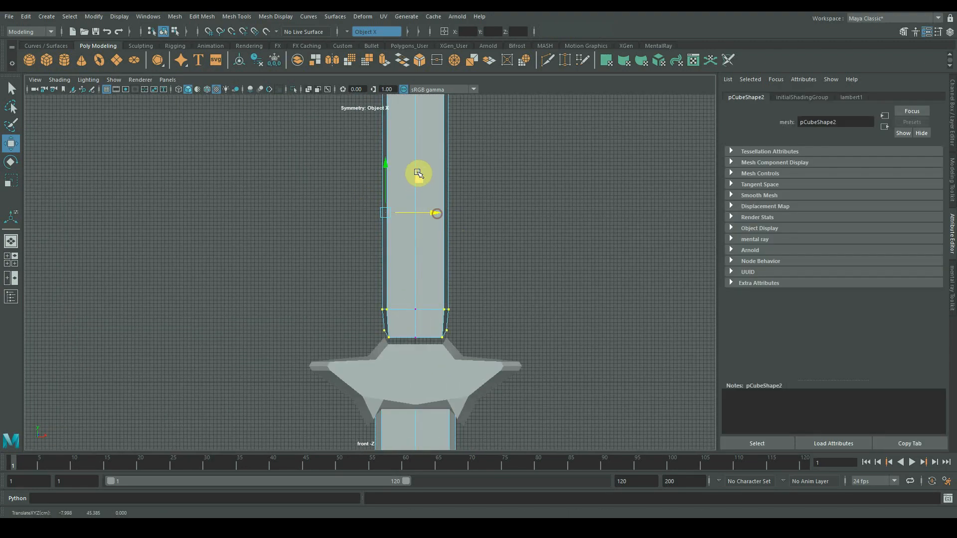
pyautogui.click(406, 191)
pyautogui.keyDown('alt'); pyautogui.moveTo(558, 259); pyautogui.dragTo(511, 260, button='right'); pyautogui.keyUp('alt')
pyautogui.click(510, 261)
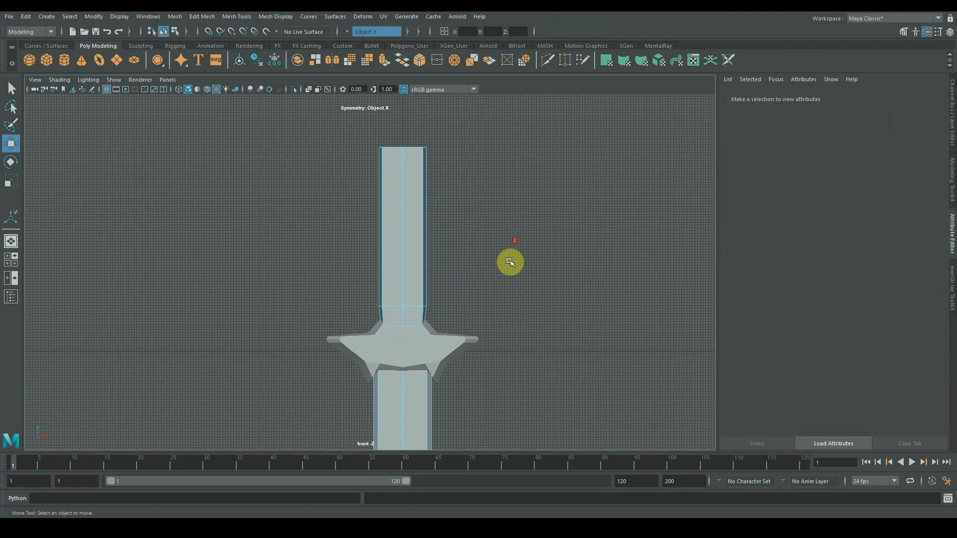
# - Raise the grip's lower edge loop to about mid-length and scale its top vertices narrower in width and depth
pyautogui.moveTo(424, 135); pyautogui.dragTo(301, 99)
pyautogui.press('r')
pyautogui.keyDown('alt'); pyautogui.moveTo(400, 145); pyautogui.dragTo(410, 207, button='middle'); pyautogui.keyUp('alt')
pyautogui.press('space')
pyautogui.keyDown('alt'); pyautogui.moveTo(529, 155); pyautogui.dragTo(525, 218); pyautogui.keyUp('alt')
pyautogui.moveTo(544, 169); pyautogui.dragTo(511, 165)
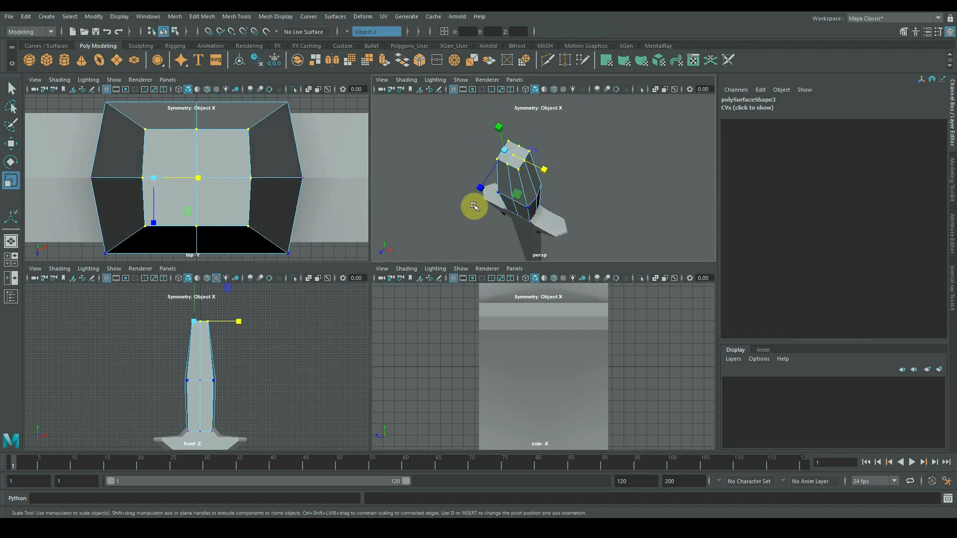
pyautogui.keyDown('alt'); pyautogui.moveTo(474, 207); pyautogui.dragTo(479, 187); pyautogui.keyUp('alt')
pyautogui.press('space')
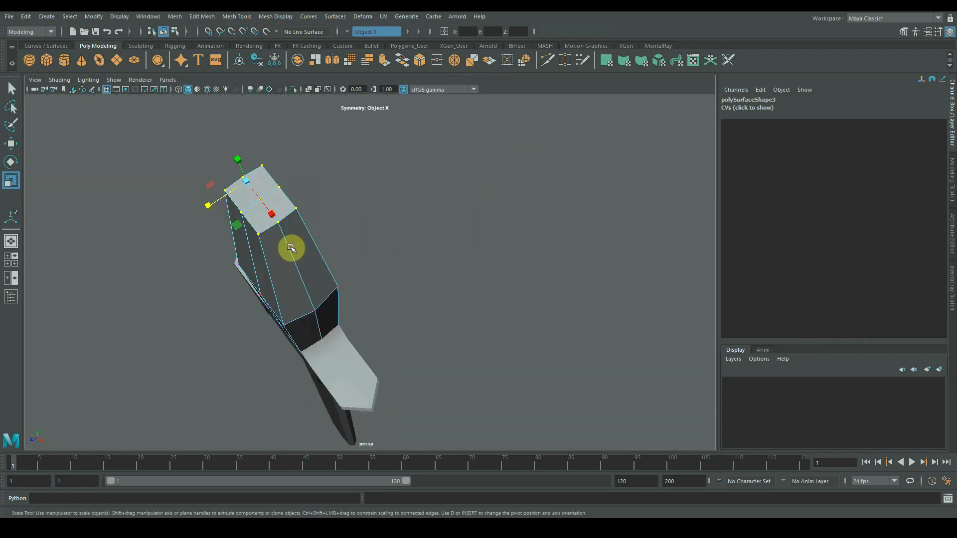
# - Extrude the grip's top faces upward with a Local Translate Z of 1.58 to form a short cap
pyautogui.keyDown('alt'); pyautogui.moveTo(291, 247); pyautogui.dragTo(397, 368); pyautogui.keyUp('alt')
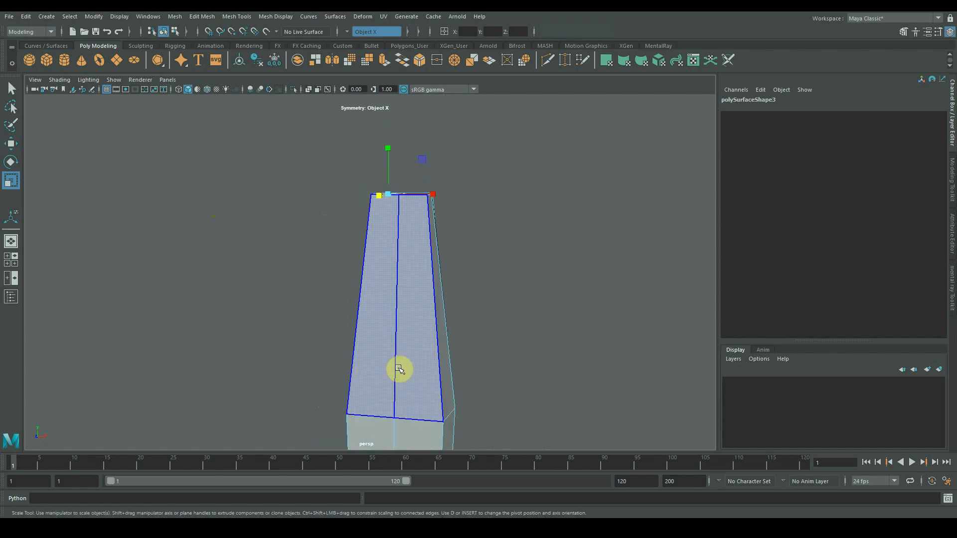
pyautogui.hotkey('ctrl', 'e')
pyautogui.moveTo(387, 163); pyautogui.dragTo(388, 154)
pyautogui.press('r')
pyautogui.keyDown('alt'); pyautogui.moveTo(484, 194); pyautogui.dragTo(470, 267, button='middle'); pyautogui.keyUp('alt')
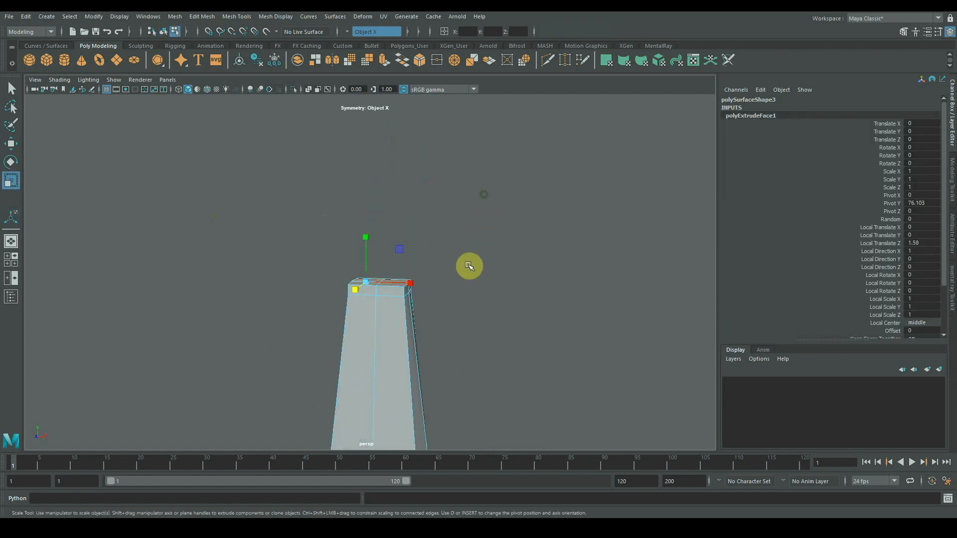
pyautogui.click(484, 257)
# - Create a polygon torus, raise it above the grip to Translate Y 86.071, and set its Rotate X to 90
pyautogui.click(103, 61)
pyautogui.press('w')
pyautogui.scroll(-5, 372, 295)
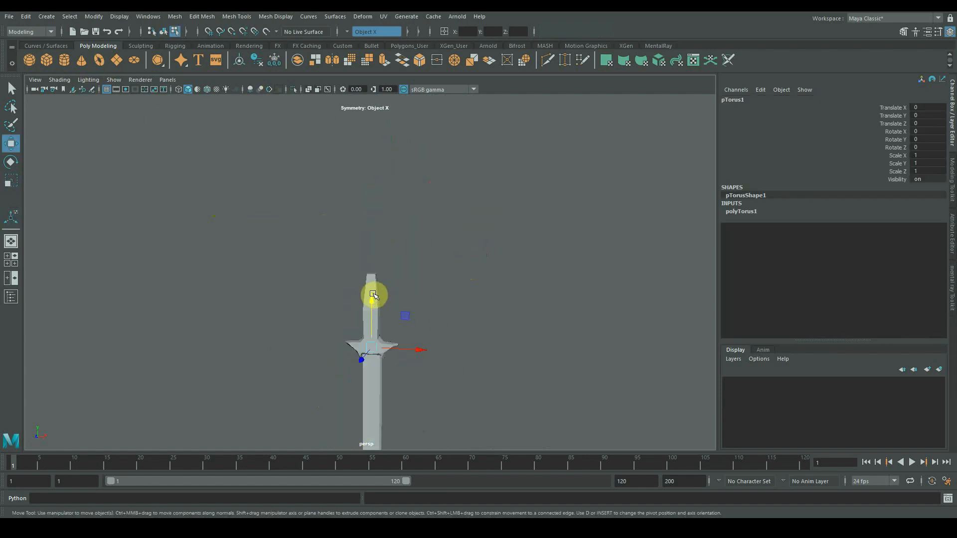
pyautogui.press('space')
pyautogui.press('space')
pyautogui.keyDown('alt'); pyautogui.moveTo(389, 126); pyautogui.dragTo(371, 197, button='middle'); pyautogui.keyUp('alt')
pyautogui.scroll(3, 371, 197)
pyautogui.press('e')
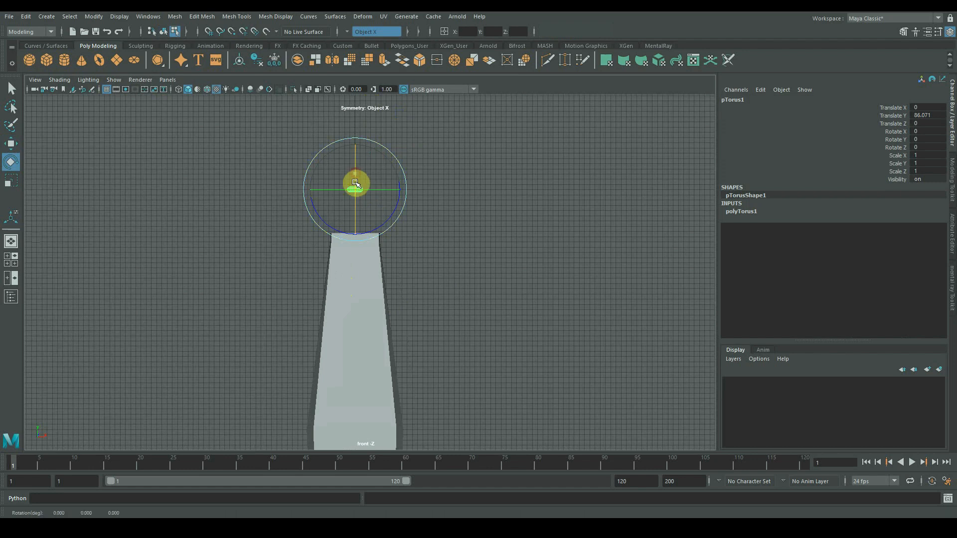
pyautogui.moveTo(353, 247); pyautogui.dragTo(359, 240)
# - Set the torus's Radius to 7 and Section Radius to 2 to form a thick ring
pyautogui.press('r')
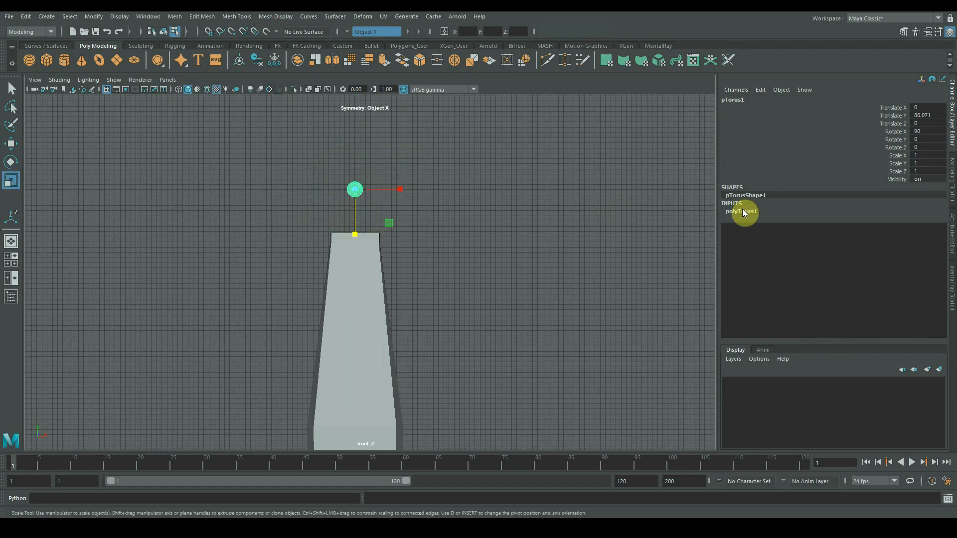
pyautogui.click(741, 212)
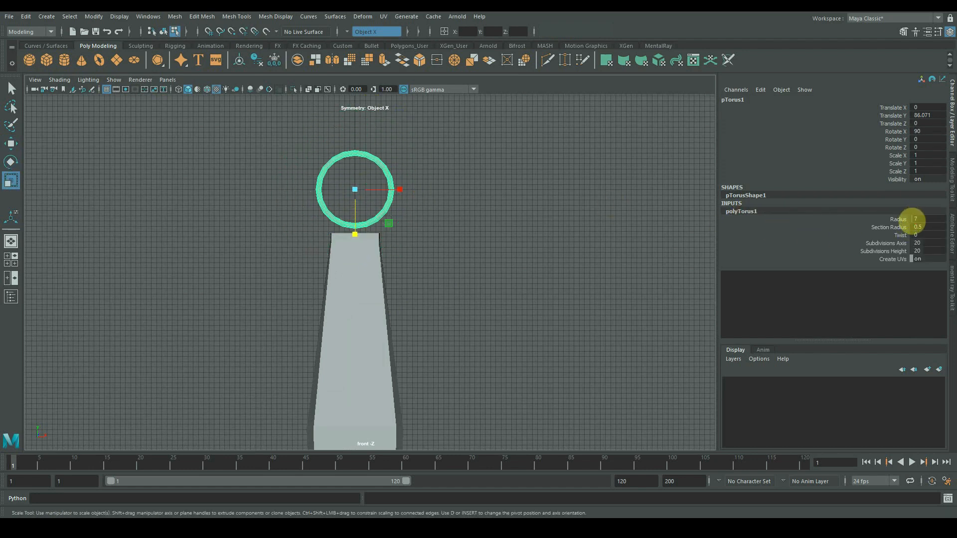
pyautogui.write('4')
pyautogui.press('Return')
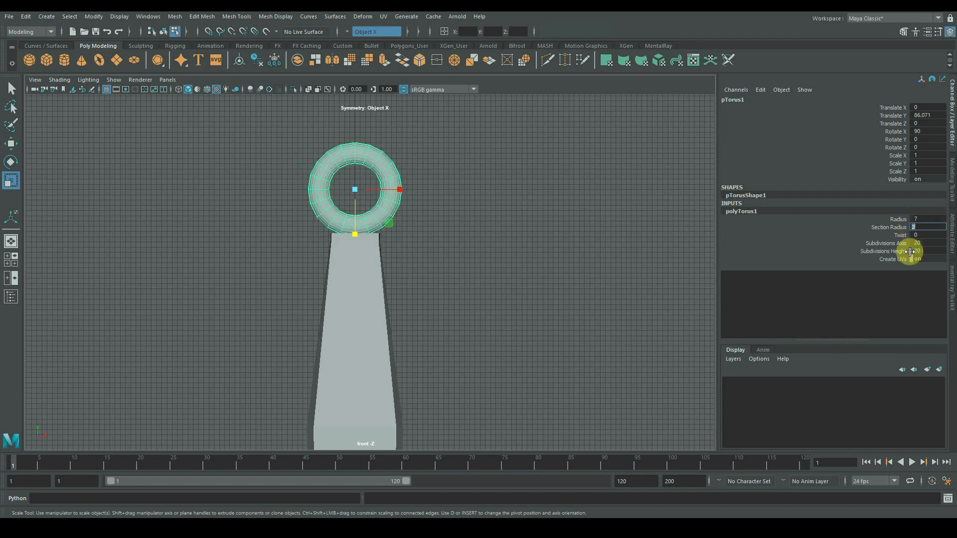
pyautogui.click(429, 303)
pyautogui.press('space')
pyautogui.press('space')
# - Select the faces of the grip's top cap, adjust the soft selection falloff, and scale them narrower beneath the ring
pyautogui.moveTo(299, 240); pyautogui.dragTo(330, 247)
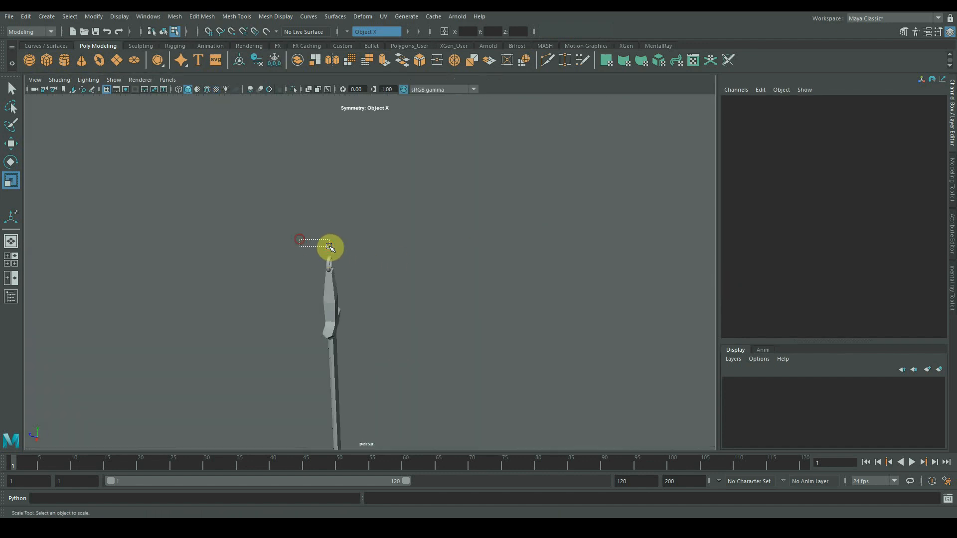
pyautogui.click(371, 120)
pyautogui.press('f')
pyautogui.click(438, 239)
pyautogui.keyDown('alt'); pyautogui.moveTo(456, 279); pyautogui.dragTo(368, 289, button='right'); pyautogui.keyUp('alt')
pyautogui.keyDown('alt'); pyautogui.moveTo(368, 289); pyautogui.dragTo(380, 271); pyautogui.keyUp('alt')
pyautogui.keyDown('alt'); pyautogui.moveTo(380, 271); pyautogui.dragTo(380, 227, button='middle'); pyautogui.keyUp('alt')
pyautogui.keyDown('alt'); pyautogui.moveTo(380, 250); pyautogui.dragTo(596, 249, button='right'); pyautogui.keyUp('alt')
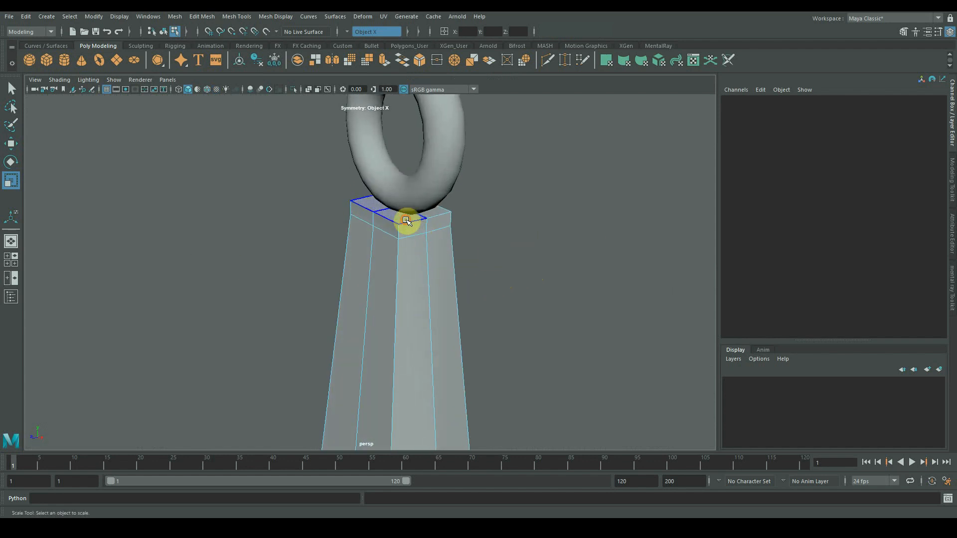
pyautogui.click(405, 220)
pyautogui.keyDown('alt'); pyautogui.moveTo(364, 269); pyautogui.dragTo(398, 241); pyautogui.keyUp('alt')
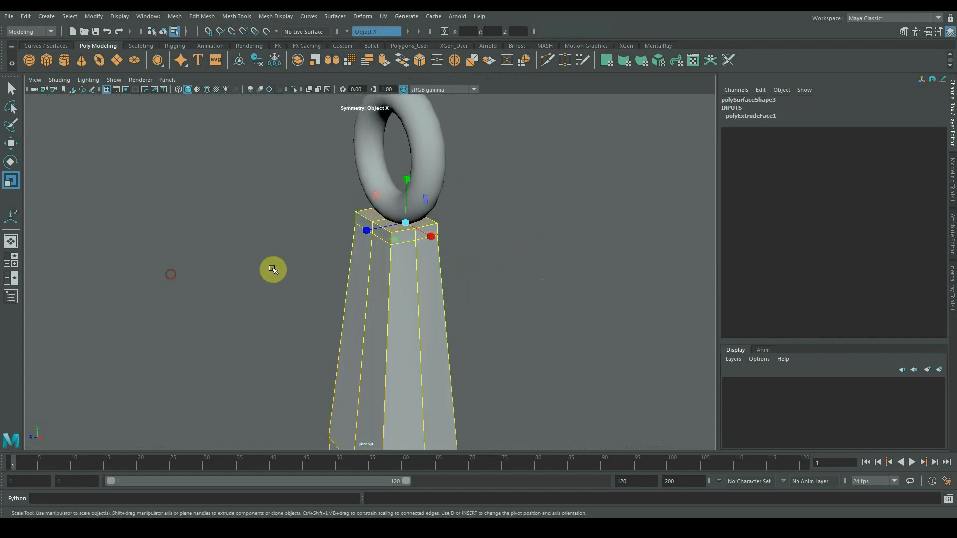
pyautogui.keyDown('alt'); pyautogui.moveTo(272, 270); pyautogui.dragTo(170, 275, button='right'); pyautogui.keyUp('alt')
pyautogui.press('b')
pyautogui.moveTo(367, 264); pyautogui.dragTo(327, 264)
pyautogui.keyDown('alt'); pyautogui.moveTo(379, 261); pyautogui.dragTo(435, 258, button='right'); pyautogui.keyUp('alt')
pyautogui.moveTo(385, 207); pyautogui.dragTo(416, 205)
pyautogui.keyDown('alt'); pyautogui.moveTo(417, 214); pyautogui.dragTo(472, 215); pyautogui.keyUp('alt')
pyautogui.moveTo(454, 192); pyautogui.dragTo(450, 192)
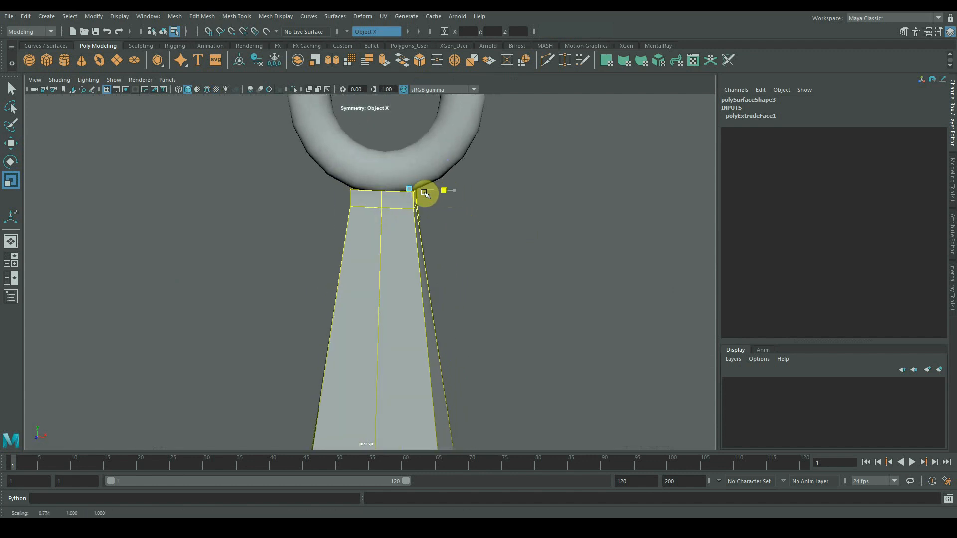
# - Scale the grip's lower-end vertices inward with soft selection where the grip meets the guard
pyautogui.keyDown('alt'); pyautogui.moveTo(424, 194); pyautogui.dragTo(421, 311, button='right'); pyautogui.keyUp('alt')
pyautogui.keyDown('alt'); pyautogui.moveTo(421, 310); pyautogui.dragTo(361, 216); pyautogui.keyUp('alt')
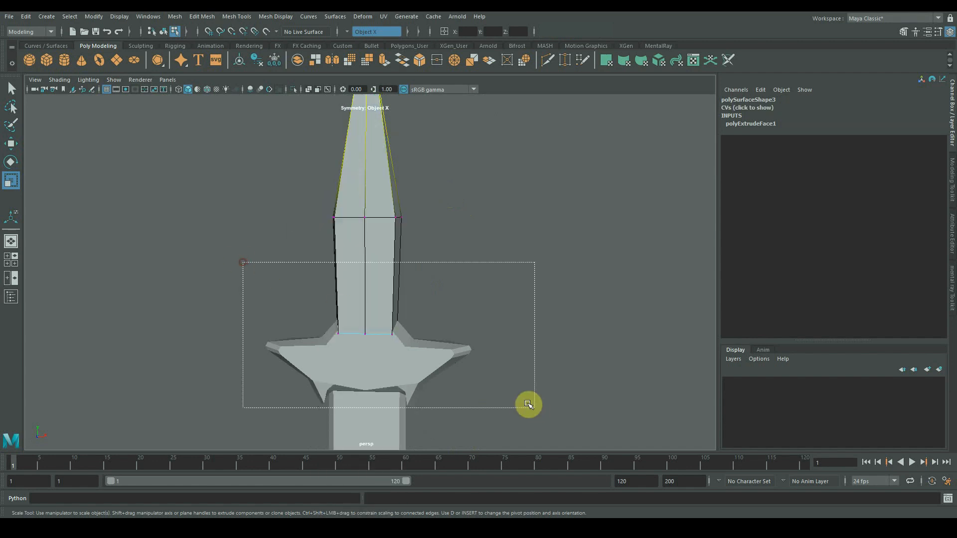
pyautogui.keyDown('alt'); pyautogui.moveTo(497, 272); pyautogui.dragTo(504, 340, button='middle'); pyautogui.keyUp('alt')
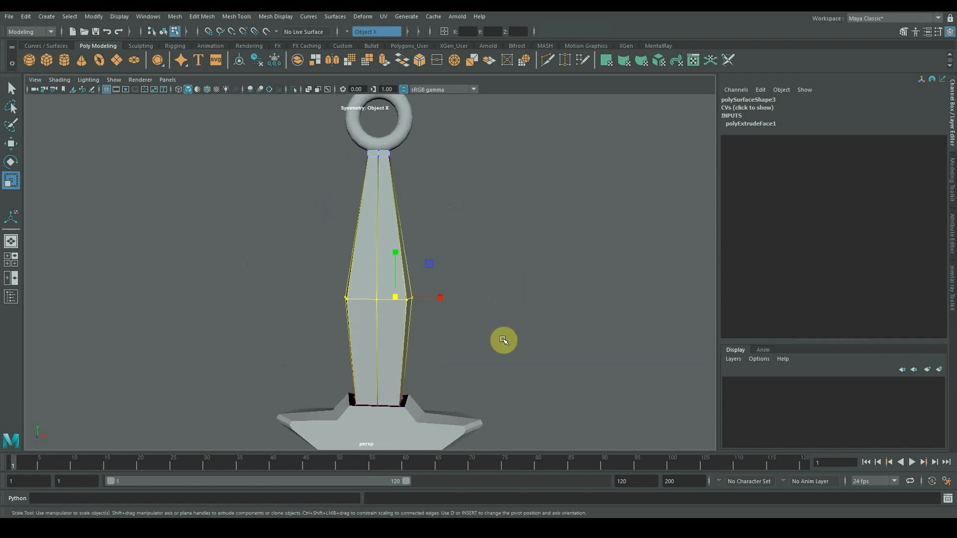
# - Insert a horizontal edge loop in the upper half of the grip with Multi-Cut and scale it to round the taper
pyautogui.moveTo(370, 284); pyautogui.dragTo(396, 251, button='right')
pyautogui.keyDown('shift'); pyautogui.moveTo(385, 239); pyautogui.dragTo(351, 240, button='right'); pyautogui.keyUp('shift')
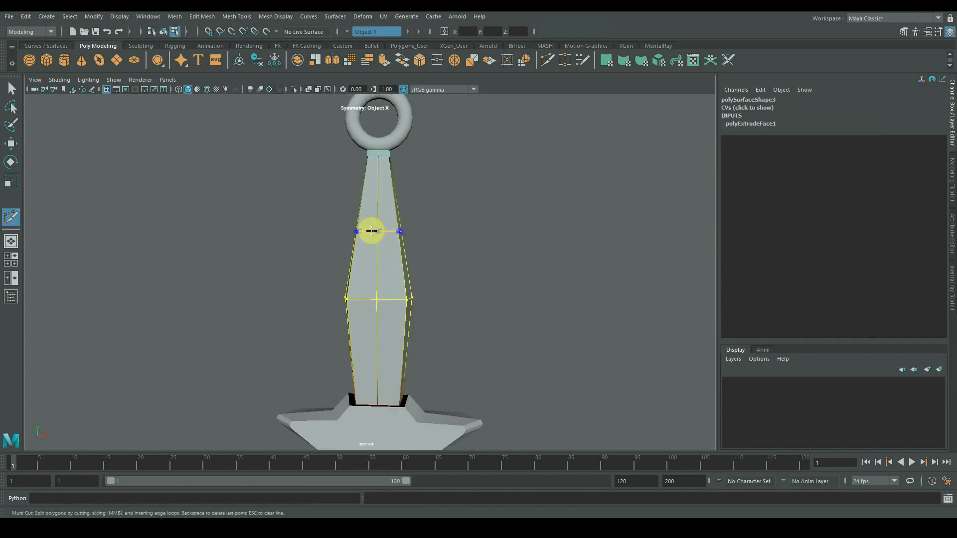
pyautogui.keyDown('ctrl'); pyautogui.click(376, 232); pyautogui.keyUp('ctrl')
pyautogui.press('r')
pyautogui.keyDown('alt'); pyautogui.moveTo(521, 220); pyautogui.dragTo(444, 235); pyautogui.keyUp('alt')
# - Switch to object selection, select the ring, and reduce its torus radius
pyautogui.keyDown('alt'); pyautogui.moveTo(490, 294); pyautogui.dragTo(513, 299); pyautogui.keyUp('alt')
pyautogui.click(514, 300)
pyautogui.keyDown('alt'); pyautogui.moveTo(356, 143); pyautogui.dragTo(466, 253, button='middle'); pyautogui.keyUp('alt')
pyautogui.keyDown('alt'); pyautogui.moveTo(436, 256); pyautogui.dragTo(438, 256); pyautogui.keyUp('alt')
pyautogui.press('F8')
pyautogui.press('w')
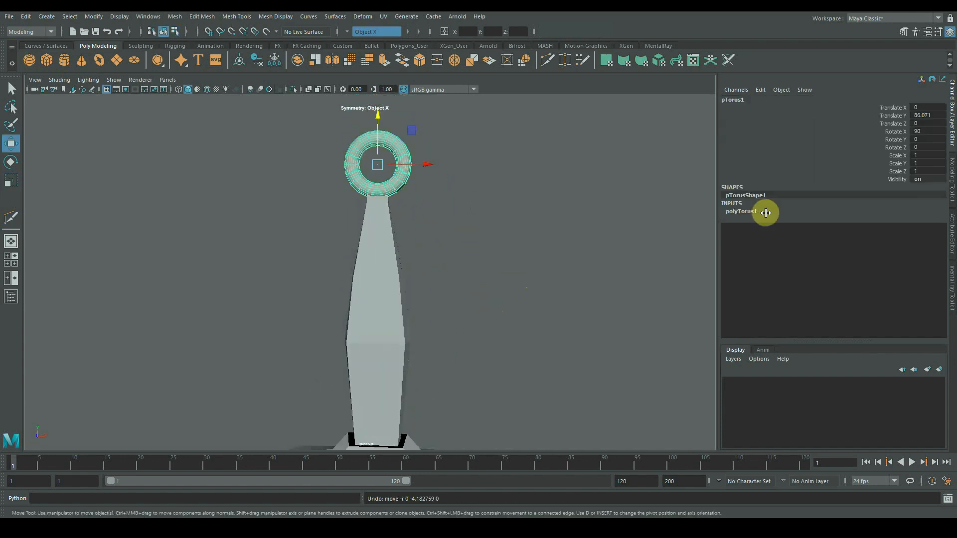
pyautogui.click(764, 211)
pyautogui.click(572, 301)
# - Move the ring vertically to fit against the end of the grip
pyautogui.keyDown('alt'); pyautogui.moveTo(572, 301); pyautogui.dragTo(444, 294, button='right'); pyautogui.keyUp('alt')
pyautogui.keyDown('alt'); pyautogui.moveTo(440, 286); pyautogui.dragTo(321, 290); pyautogui.keyUp('alt')
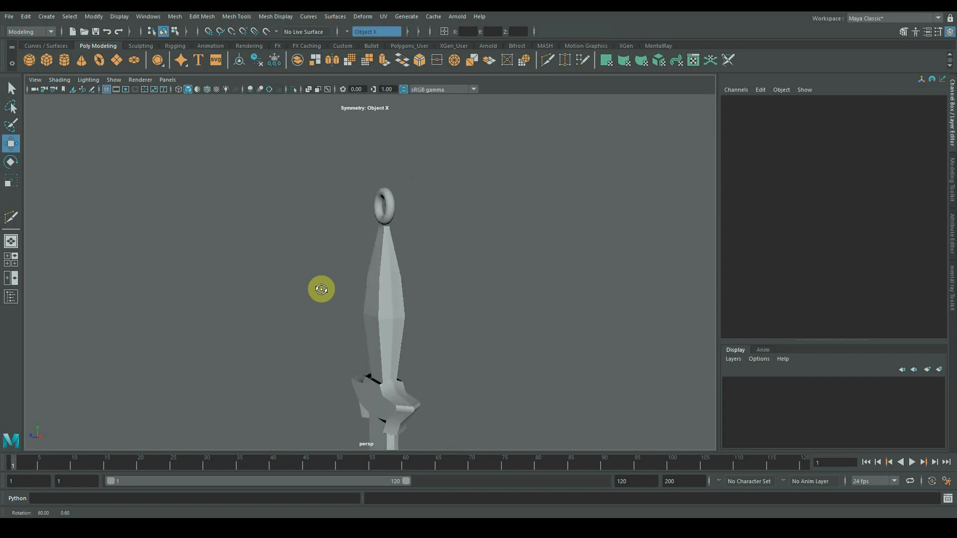
pyautogui.keyDown('alt'); pyautogui.moveTo(320, 287); pyautogui.dragTo(730, 244, button='right'); pyautogui.keyUp('alt')
pyautogui.keyDown('alt'); pyautogui.moveTo(556, 246); pyautogui.dragTo(528, 239); pyautogui.keyUp('alt')
pyautogui.click(390, 103)
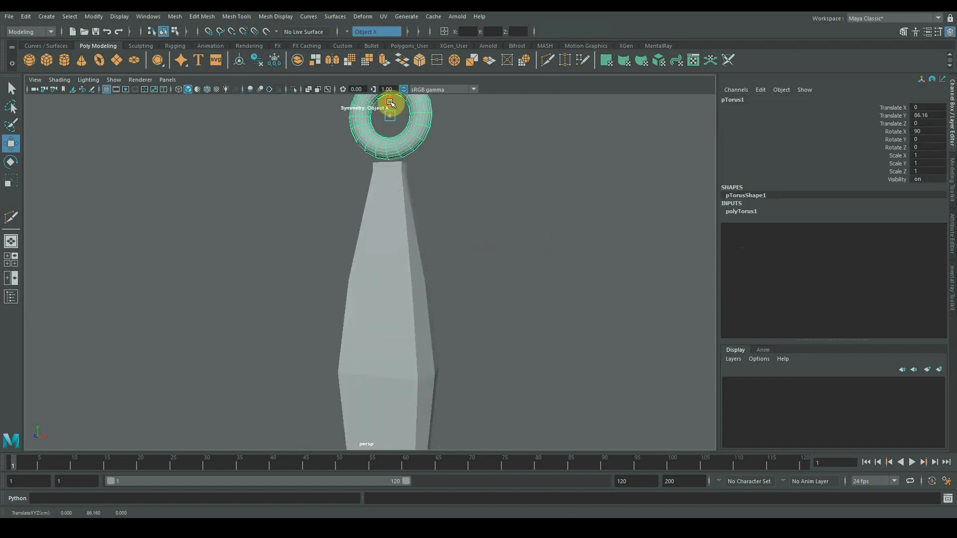
pyautogui.click(462, 246)
# - Shorten the grip to Scale Y 0.878 and move it down against the guard
pyautogui.keyDown('alt'); pyautogui.moveTo(294, 263); pyautogui.dragTo(349, 272); pyautogui.keyUp('alt')
pyautogui.keyDown('alt'); pyautogui.moveTo(394, 274); pyautogui.dragTo(330, 276, button='right'); pyautogui.keyUp('alt')
pyautogui.keyDown('alt'); pyautogui.moveTo(331, 275); pyautogui.dragTo(333, 167, button='middle'); pyautogui.keyUp('alt')
pyautogui.keyDown('alt'); pyautogui.moveTo(333, 172); pyautogui.dragTo(174, 316, button='right'); pyautogui.keyUp('alt')
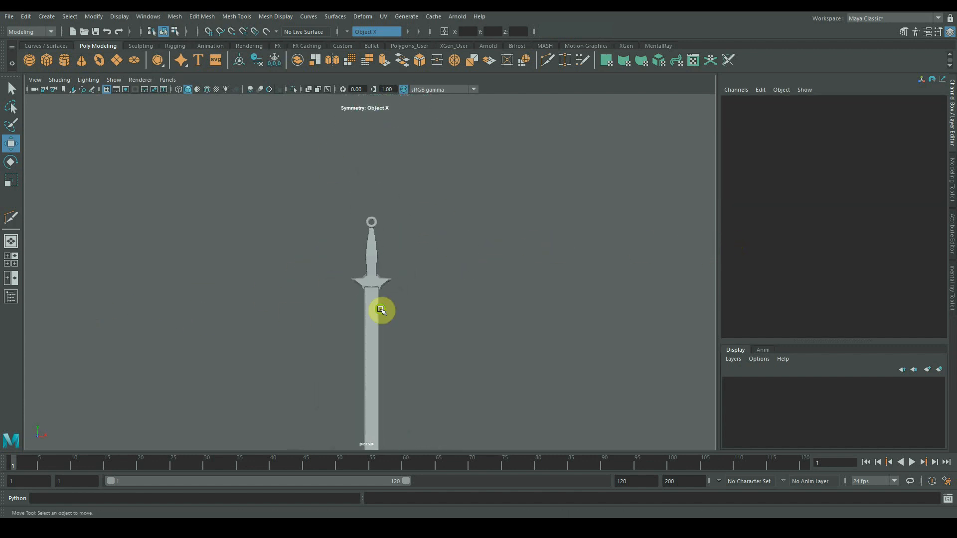
pyautogui.keyDown('alt'); pyautogui.moveTo(401, 241); pyautogui.dragTo(476, 241, button='right'); pyautogui.keyUp('alt')
pyautogui.keyDown('alt'); pyautogui.moveTo(394, 171); pyautogui.dragTo(426, 299, button='middle'); pyautogui.keyUp('alt')
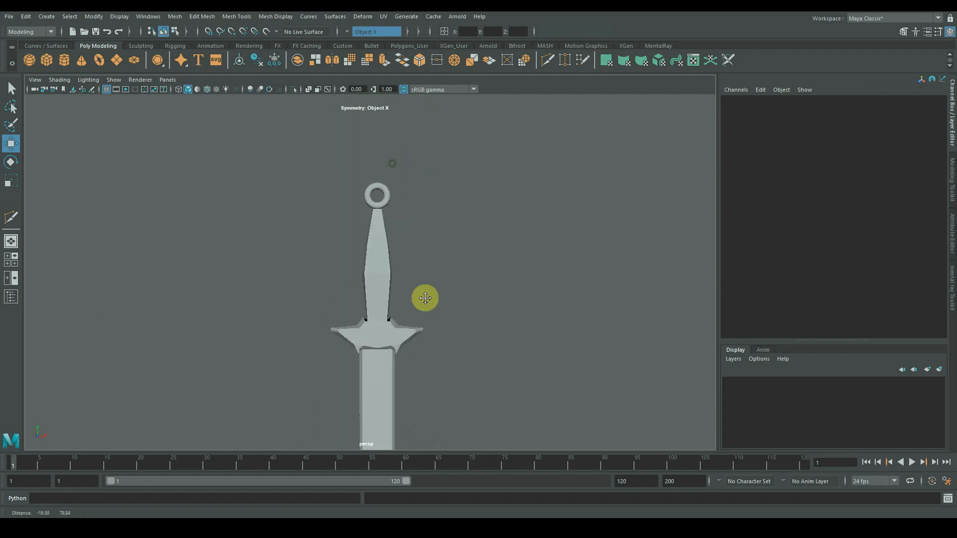
pyautogui.click(371, 272)
pyautogui.keyDown('alt'); pyautogui.moveTo(384, 230); pyautogui.dragTo(431, 244, button='right'); pyautogui.keyUp('alt')
pyautogui.press('r')
pyautogui.moveTo(380, 222); pyautogui.dragTo(380, 220)
pyautogui.press('w')
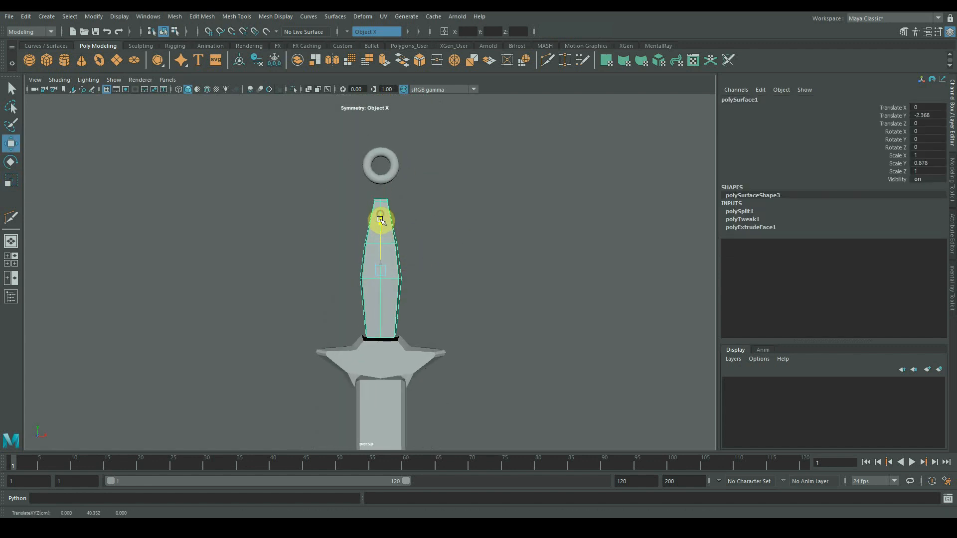
# - Lower the ring onto the top end of the shortened grip
pyautogui.moveTo(378, 163); pyautogui.dragTo(378, 166)
pyautogui.click(494, 303)
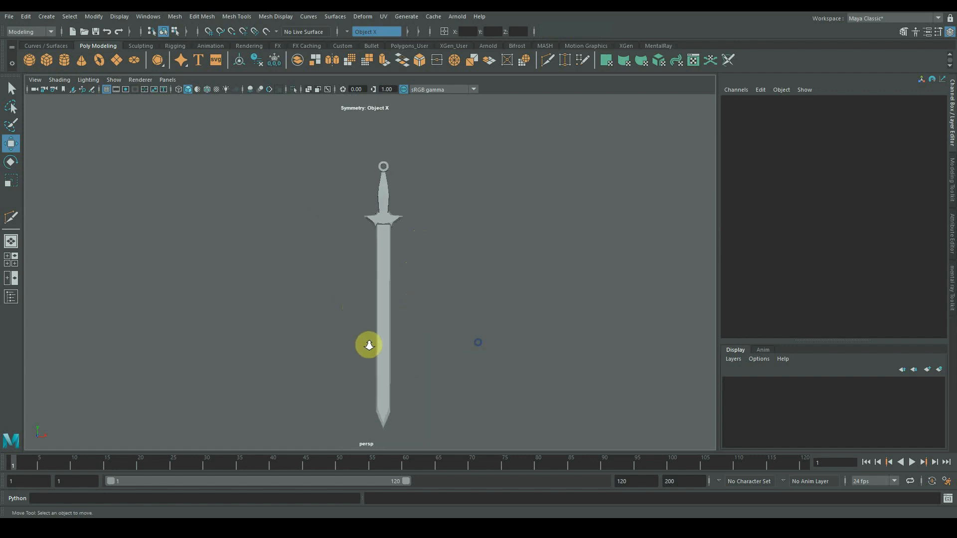
pyautogui.keyDown('alt'); pyautogui.moveTo(267, 303); pyautogui.dragTo(370, 268); pyautogui.keyUp('alt')
pyautogui.keyDown('alt'); pyautogui.moveTo(369, 268); pyautogui.dragTo(548, 271, button='right'); pyautogui.keyUp('alt')
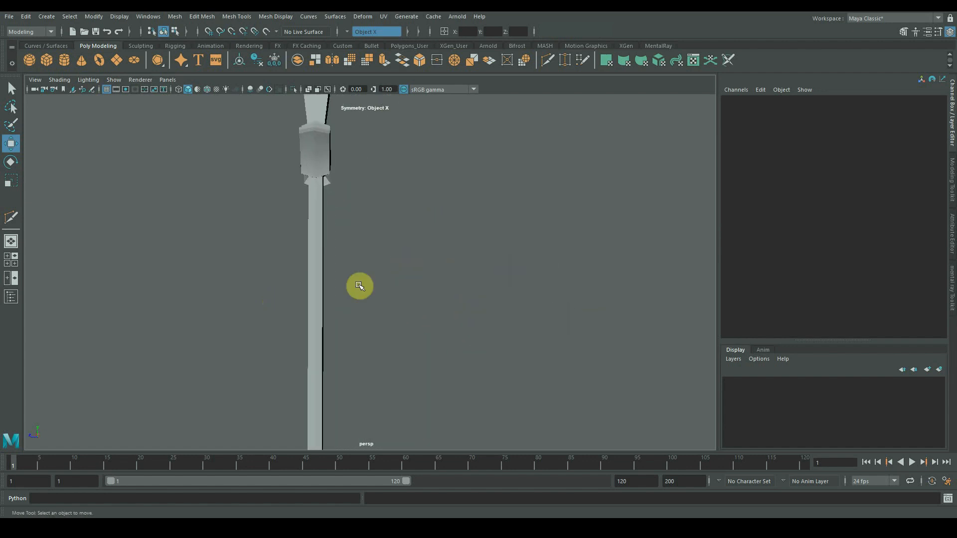
# - Thin the sword blade by scaling it to 0.726 in Z
pyautogui.click(316, 282)
pyautogui.keyDown('alt'); pyautogui.moveTo(316, 279); pyautogui.dragTo(398, 263, button='right'); pyautogui.keyUp('alt')
pyautogui.keyDown('alt'); pyautogui.moveTo(300, 269); pyautogui.dragTo(354, 261); pyautogui.keyUp('alt')
pyautogui.keyDown('alt'); pyautogui.moveTo(354, 261); pyautogui.dragTo(48, 289, button='right'); pyautogui.keyUp('alt')
pyautogui.press('r')
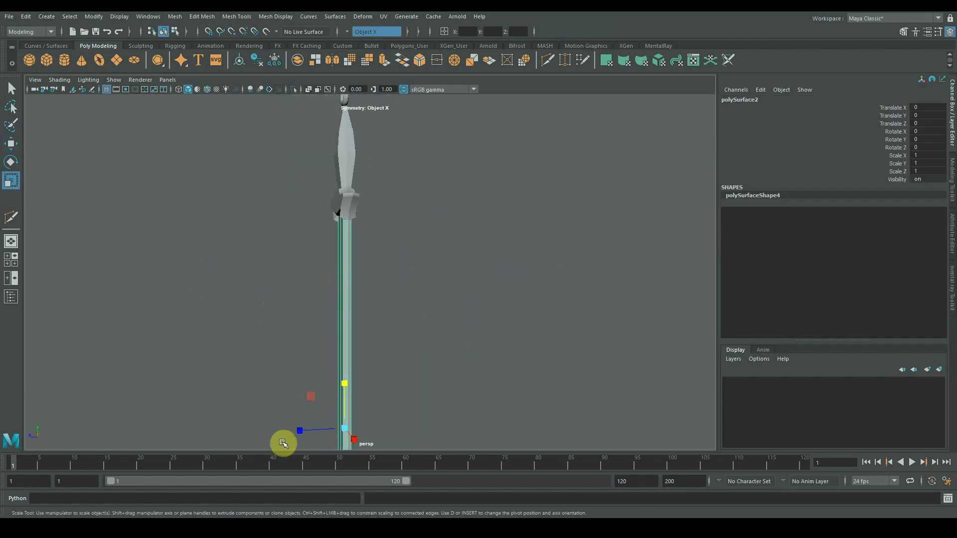
pyautogui.click(319, 289)
pyautogui.keyDown('alt'); pyautogui.moveTo(326, 283); pyautogui.dragTo(298, 279); pyautogui.keyUp('alt')
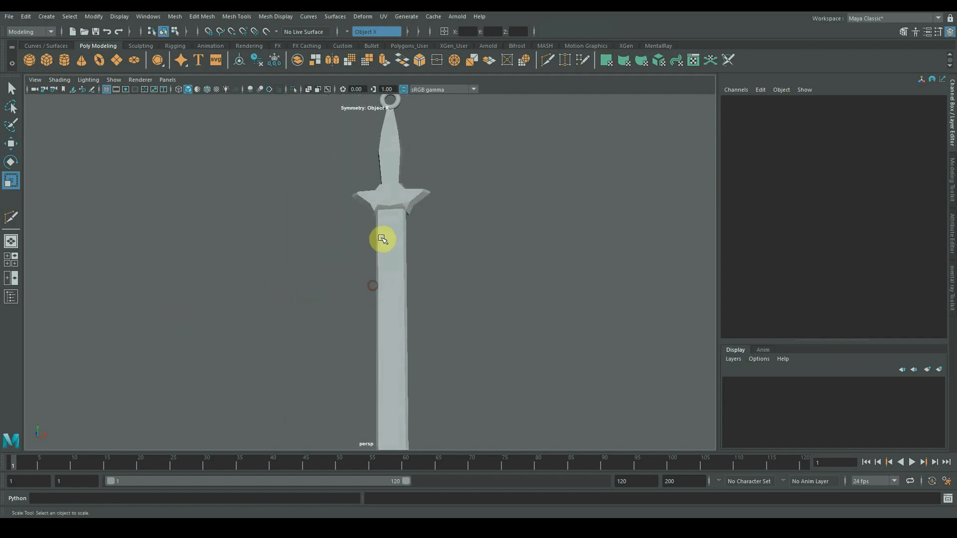
# - Isolate the blade, delete the cap faces on its guard end, and bring the other parts back into view
pyautogui.click(390, 199)
pyautogui.press('f')
pyautogui.keyDown('alt'); pyautogui.moveTo(442, 250); pyautogui.dragTo(355, 285); pyautogui.keyUp('alt')
pyautogui.click(394, 355)
pyautogui.hotkey('ctrl', '1')
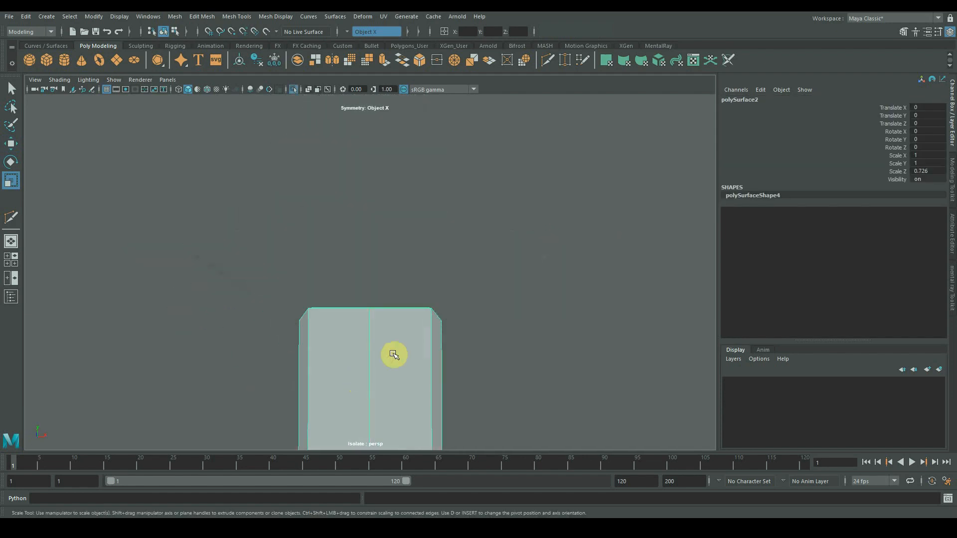
pyautogui.keyDown('alt'); pyautogui.moveTo(394, 354); pyautogui.dragTo(323, 378); pyautogui.keyUp('alt')
pyautogui.moveTo(370, 311); pyautogui.dragTo(370, 342, button='right')
pyautogui.click(356, 272)
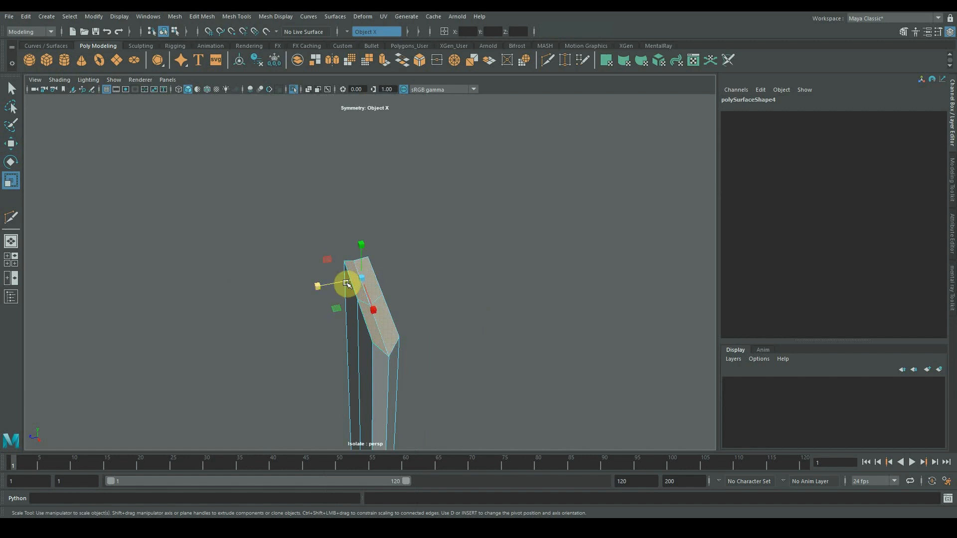
pyautogui.press('Delete')
pyautogui.hotkey('ctrl', '1')
pyautogui.keyDown('alt'); pyautogui.moveTo(347, 284); pyautogui.dragTo(418, 370); pyautogui.keyUp('alt')
pyautogui.hotkey('ctrl', '1')
pyautogui.hotkey('ctrl', '1')
# - Select the blade's upper-end vertices and adjust them against the underside of the guard
pyautogui.rightClick(395, 363)
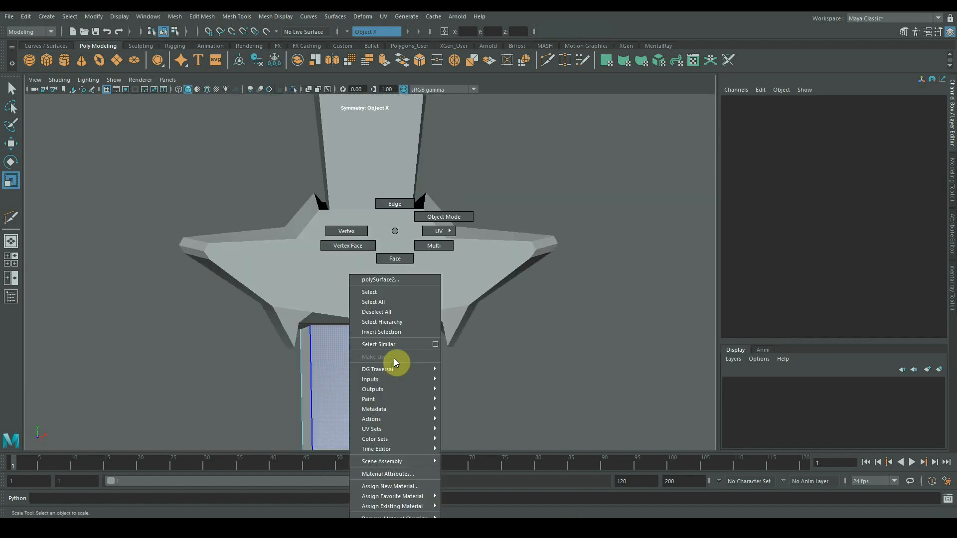
pyautogui.moveTo(395, 362); pyautogui.dragTo(351, 363, button='right')
pyautogui.moveTo(524, 376); pyautogui.dragTo(106, 154)
pyautogui.keyDown('alt'); pyautogui.moveTo(339, 270); pyautogui.dragTo(400, 216); pyautogui.keyUp('alt')
pyautogui.press('w')
pyautogui.keyDown('alt'); pyautogui.moveTo(366, 324); pyautogui.dragTo(366, 243, button='middle'); pyautogui.keyUp('alt')
# - Move the inner faces of the guard's lower prongs along X in the front view to meet the blade's sides
pyautogui.click(324, 222)
pyautogui.keyDown('alt'); pyautogui.moveTo(324, 222); pyautogui.dragTo(364, 250); pyautogui.keyUp('alt')
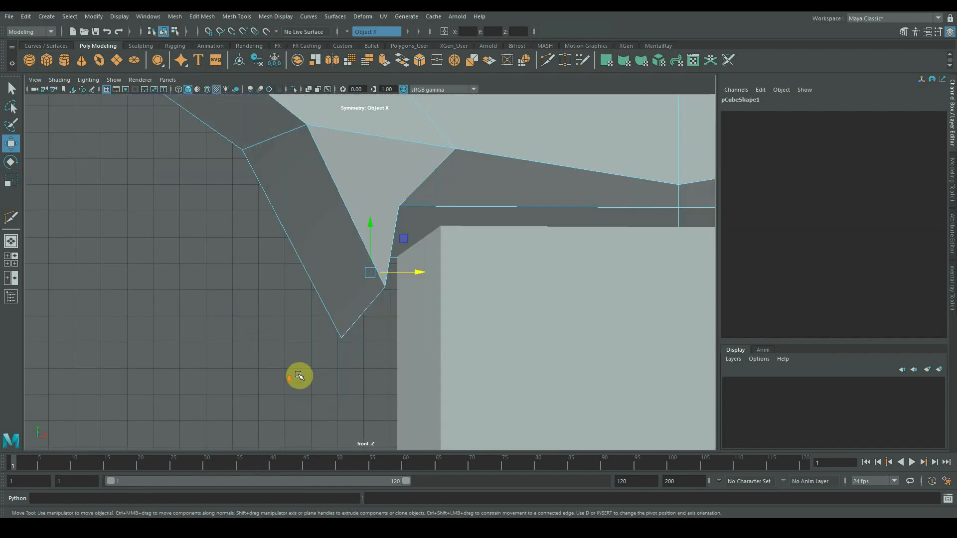
pyautogui.scroll(-3, 299, 375)
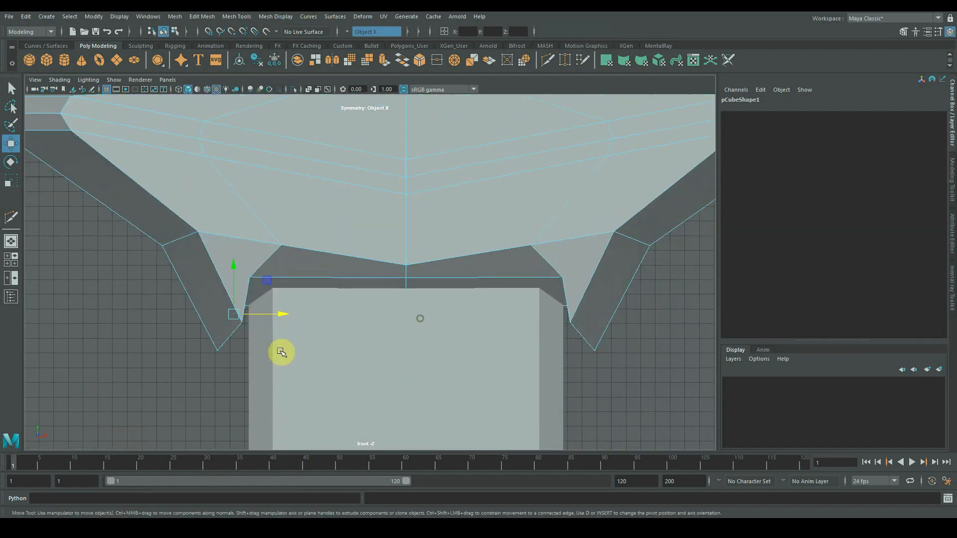
pyautogui.moveTo(265, 320); pyautogui.dragTo(267, 321)
pyautogui.press('space')
pyautogui.press('space')
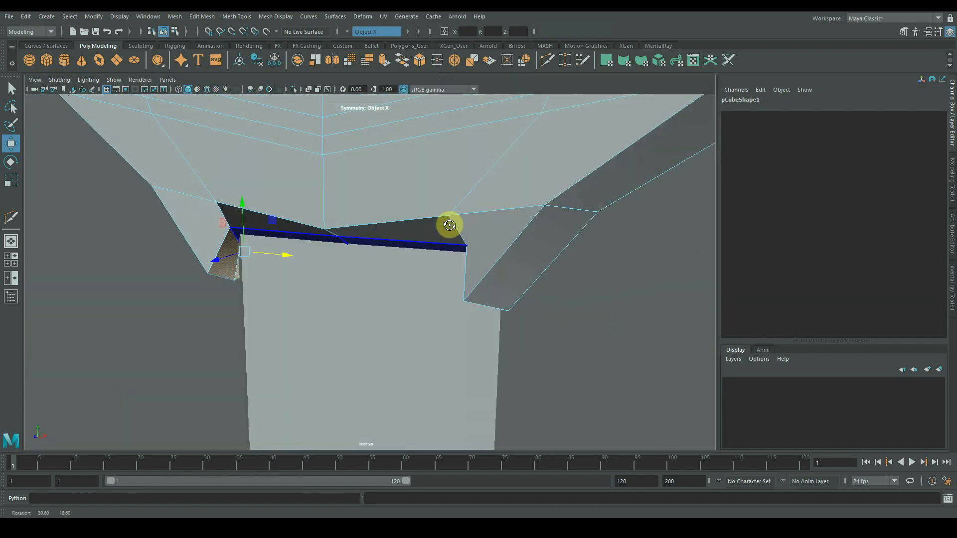
# - Shift the inner vertices of the guard's prongs slightly sideways along X beside the blade
pyautogui.keyDown('alt'); pyautogui.moveTo(449, 222); pyautogui.dragTo(496, 216); pyautogui.keyUp('alt')
pyautogui.moveTo(212, 145); pyautogui.dragTo(176, 146, button='right')
pyautogui.click(141, 219)
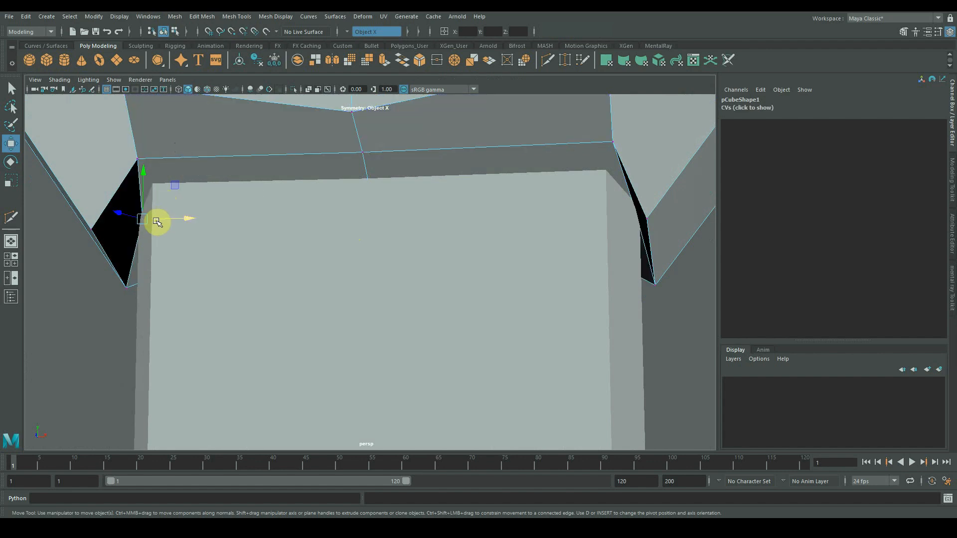
pyautogui.moveTo(181, 220); pyautogui.dragTo(174, 221)
pyautogui.click(130, 286)
pyautogui.moveTo(131, 286); pyautogui.dragTo(365, 298)
# - Scale the grip's lower-end vertices and the guard's top opening to matching widths
pyautogui.press('r')
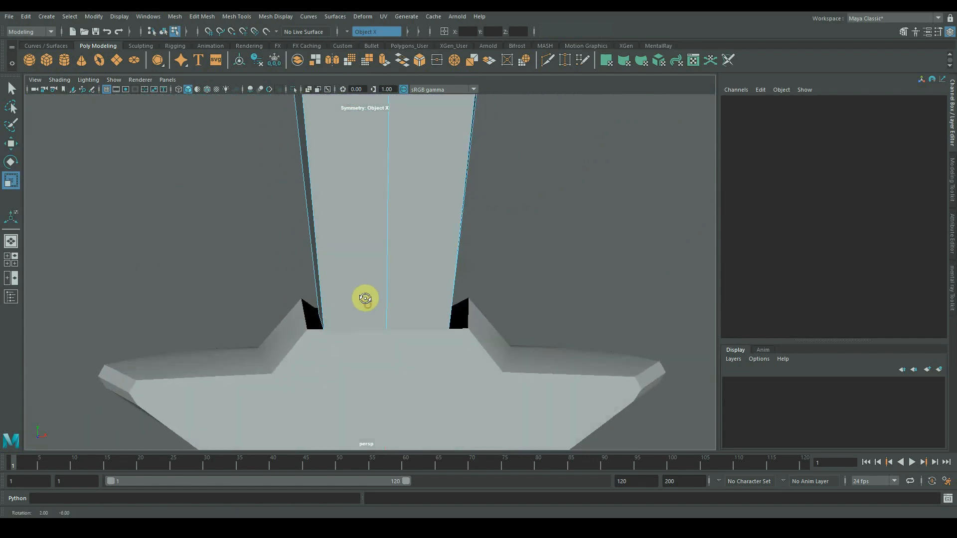
pyautogui.scroll(-5, 378, 299)
pyautogui.click(360, 267)
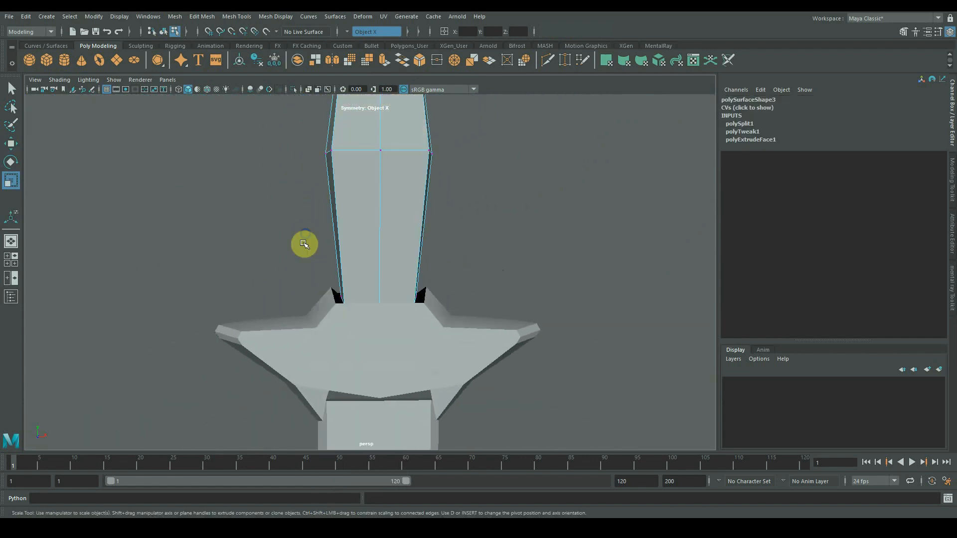
pyautogui.scroll(4, 365, 268)
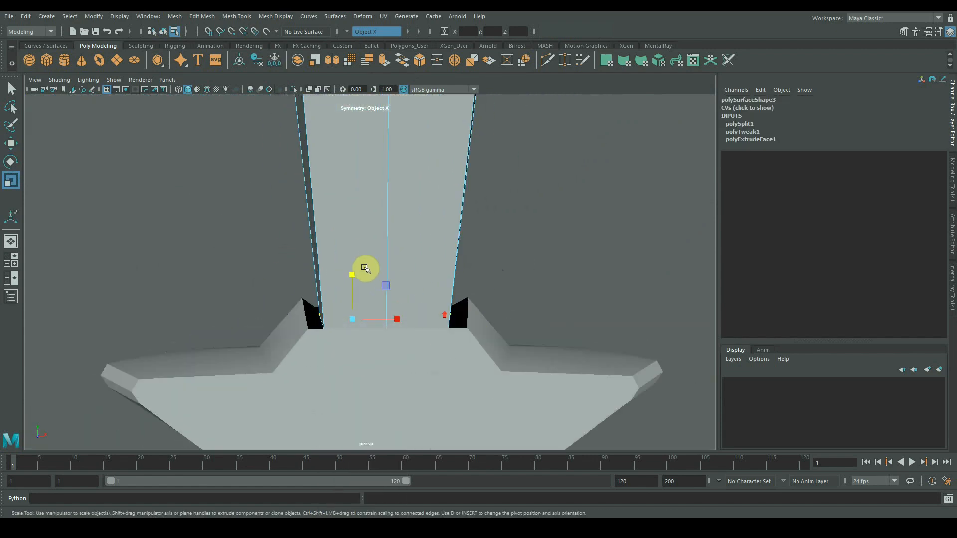
pyautogui.click(363, 347)
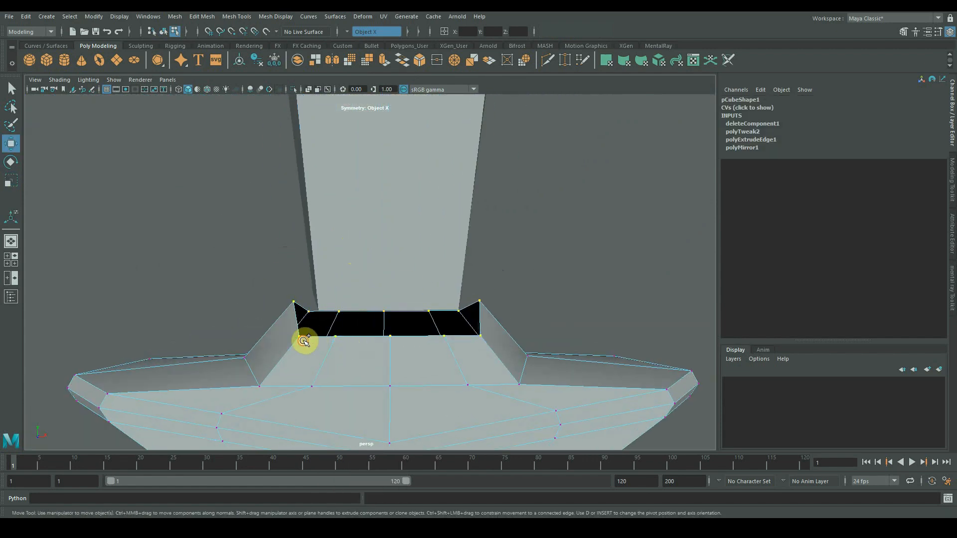
pyautogui.moveTo(354, 313)
pyautogui.keyDown('alt'); pyautogui.mouseDown()
pyautogui.moveTo(470, 325)
pyautogui.moveTo(467, 309)
pyautogui.moveTo(362, 301)
pyautogui.mouseUp(); pyautogui.keyUp('alt')
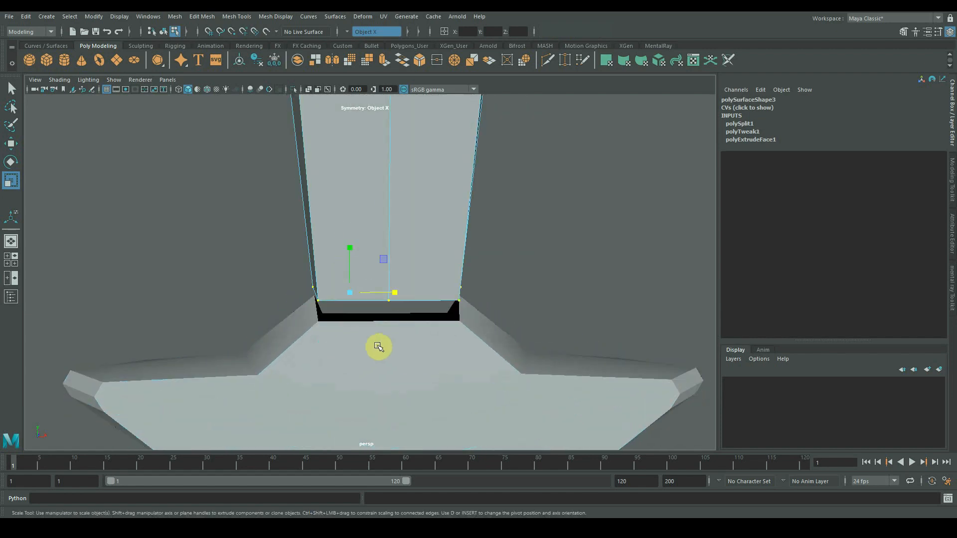
# - Try to combine the grip and guard into one mesh and select the open edges at their joint
pyautogui.moveTo(390, 201); pyautogui.dragTo(424, 187, button='right')
pyautogui.keyDown('shift'); pyautogui.click(365, 352); pyautogui.keyUp('shift')
pyautogui.keyDown('shift'); pyautogui.moveTo(349, 283); pyautogui.dragTo(353, 352, button='right'); pyautogui.keyUp('shift')
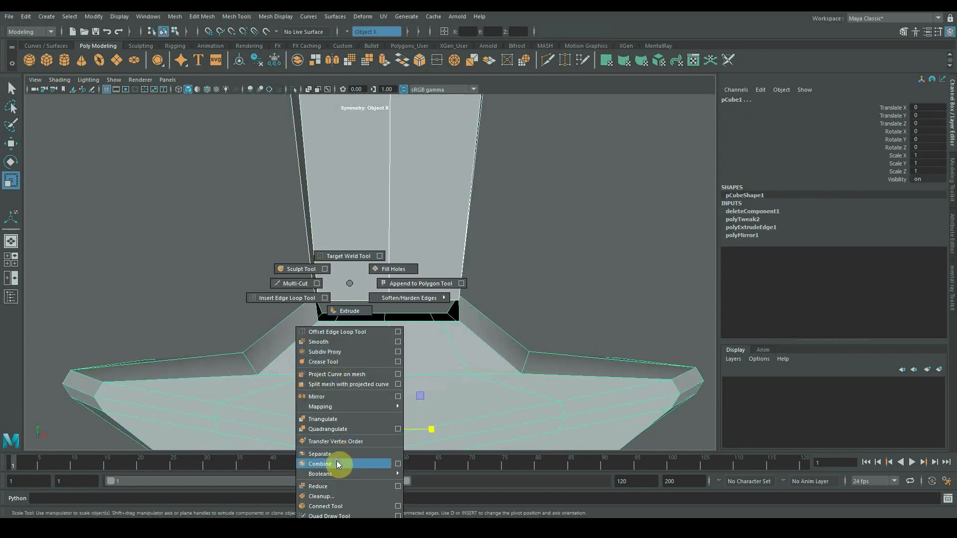
pyautogui.keyDown('shift'); pyautogui.moveTo(337, 462); pyautogui.dragTo(337, 464, button='right'); pyautogui.keyUp('shift')
pyautogui.scroll(3, 389, 299)
pyautogui.keyDown('alt'); pyautogui.moveTo(389, 299); pyautogui.dragTo(401, 287); pyautogui.keyUp('alt')
pyautogui.moveTo(362, 231); pyautogui.dragTo(355, 205, button='right')
pyautogui.click(370, 328)
pyautogui.keyDown('alt'); pyautogui.moveTo(373, 349); pyautogui.dragTo(355, 357); pyautogui.keyUp('alt')
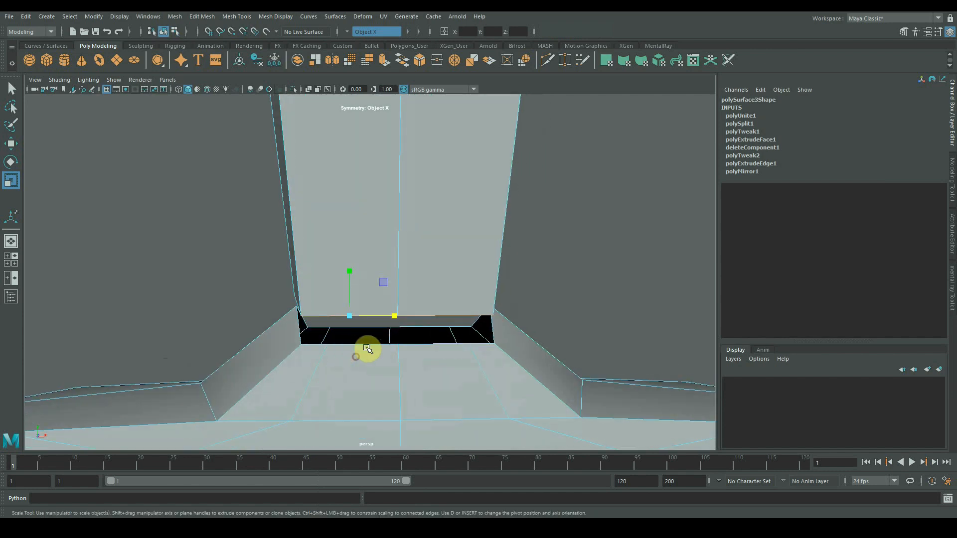
pyautogui.keyDown('alt'); pyautogui.moveTo(368, 349); pyautogui.dragTo(258, 298, button='right'); pyautogui.keyUp('alt')
pyautogui.keyDown('alt'); pyautogui.moveTo(259, 299); pyautogui.dragTo(337, 291); pyautogui.keyUp('alt')
pyautogui.keyDown('alt'); pyautogui.moveTo(337, 290); pyautogui.dragTo(193, 279, button='right'); pyautogui.keyUp('alt')
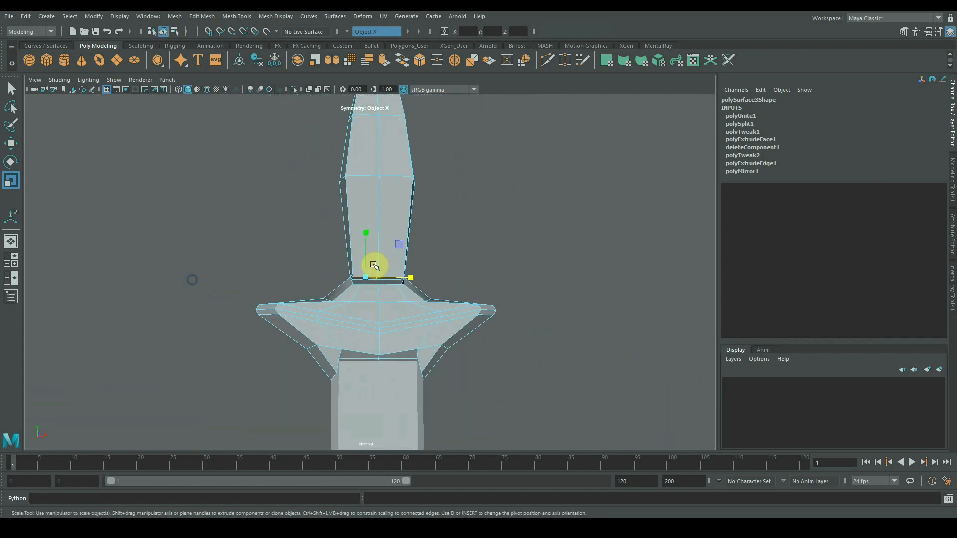
pyautogui.keyDown('alt'); pyautogui.moveTo(373, 265); pyautogui.dragTo(455, 335, button='right'); pyautogui.keyUp('alt')
pyautogui.keyDown('alt'); pyautogui.moveTo(455, 336); pyautogui.dragTo(330, 333); pyautogui.keyUp('alt')
pyautogui.keyDown('alt'); pyautogui.moveTo(331, 333); pyautogui.dragTo(353, 282, button='right'); pyautogui.keyUp('alt')
pyautogui.moveTo(352, 282); pyautogui.dragTo(303, 231, button='right')
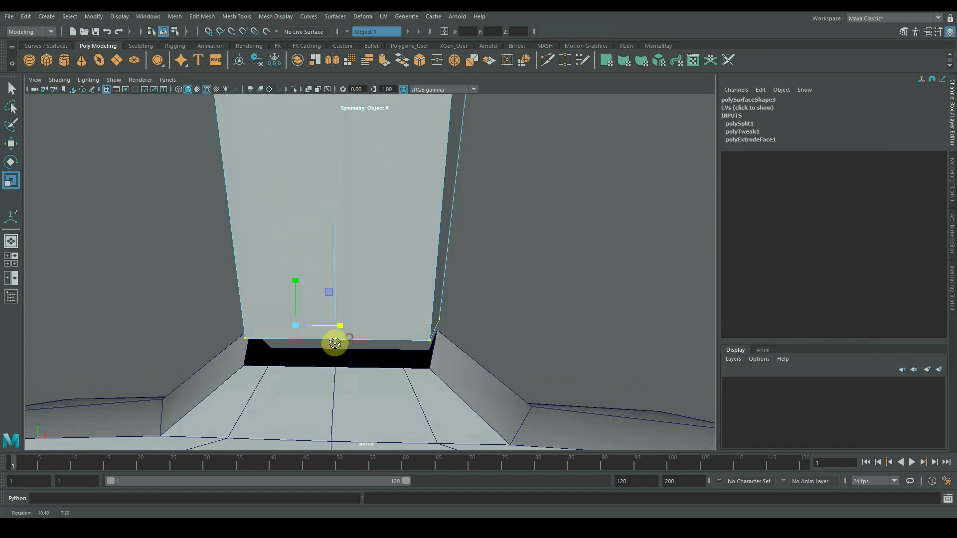
# - Move the grip's lower-end vertices so they meet the top opening of the guard
pyautogui.keyDown('alt'); pyautogui.moveTo(336, 341); pyautogui.dragTo(354, 282, button='right'); pyautogui.keyUp('alt')
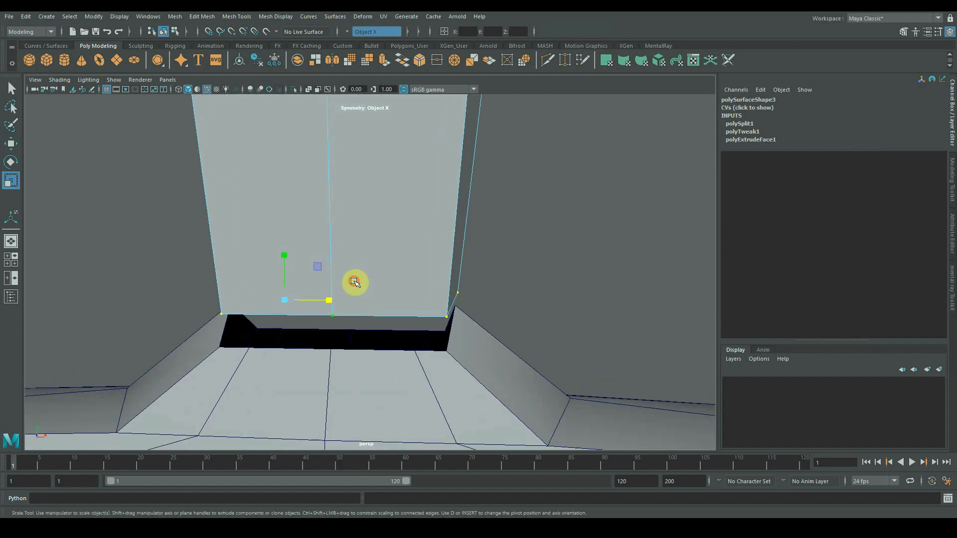
pyautogui.press('w')
pyautogui.keyDown('alt'); pyautogui.moveTo(355, 282); pyautogui.dragTo(315, 334); pyautogui.keyUp('alt')
pyautogui.keyDown('alt'); pyautogui.moveTo(367, 298); pyautogui.dragTo(223, 288); pyautogui.keyUp('alt')
pyautogui.click(269, 271)
pyautogui.keyDown('alt'); pyautogui.moveTo(269, 271); pyautogui.dragTo(344, 276, button='right'); pyautogui.keyUp('alt')
pyautogui.keyDown('alt'); pyautogui.moveTo(343, 276); pyautogui.dragTo(378, 282); pyautogui.keyUp('alt')
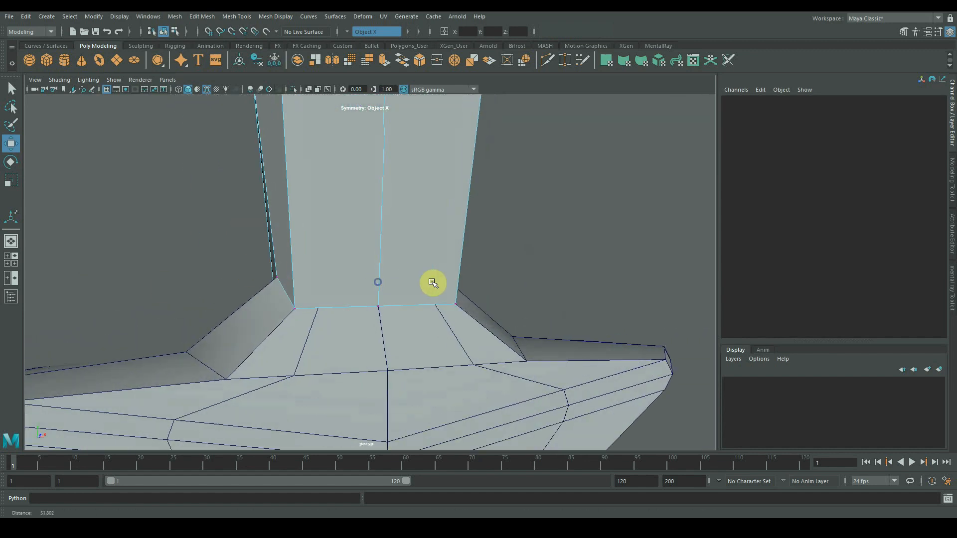
# - Insert an edge loop just above the grip's lower end with the Multi-Cut tool
pyautogui.keyDown('shift'); pyautogui.moveTo(372, 238); pyautogui.dragTo(300, 248, button='right'); pyautogui.keyUp('shift')
pyautogui.click(295, 308)
pyautogui.keyDown('ctrl'); pyautogui.click(380, 290); pyautogui.keyUp('ctrl')
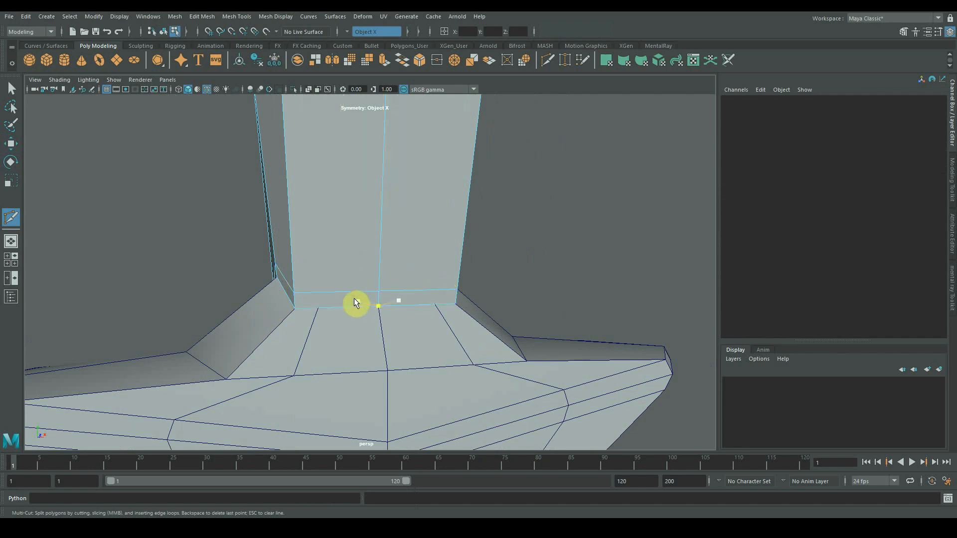
# - Select the narrow ring of faces at the grip's lower end and extrude it outward into a thin collar
pyautogui.press('q')
pyautogui.click(354, 301)
pyautogui.keyDown('shift'); pyautogui.click(290, 292); pyautogui.keyUp('shift')
pyautogui.hotkey('ctrl', 'z')
pyautogui.keyDown('alt'); pyautogui.moveTo(297, 293); pyautogui.dragTo(339, 302); pyautogui.keyUp('alt')
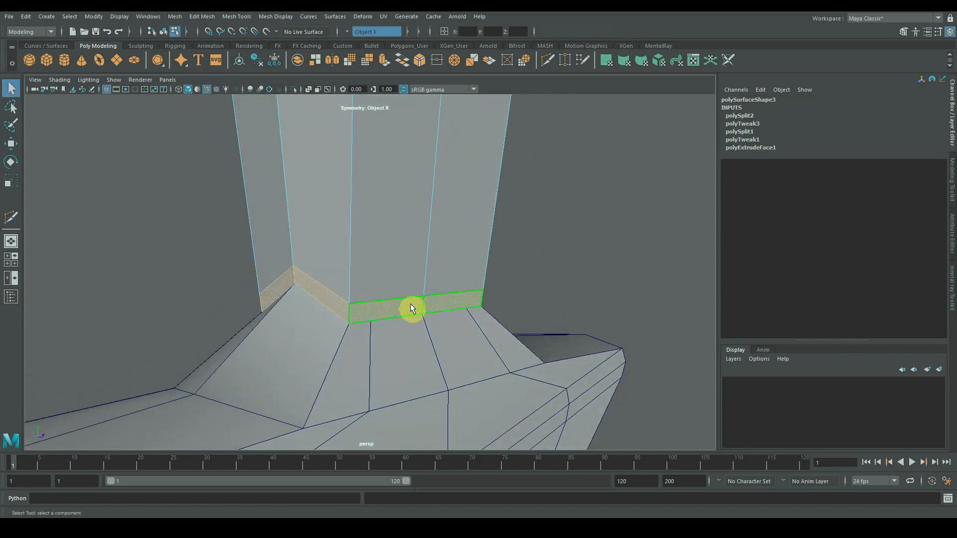
pyautogui.hotkey('ctrl', 'e')
pyautogui.keyDown('alt'); pyautogui.moveTo(401, 295); pyautogui.dragTo(368, 305); pyautogui.keyUp('alt')
pyautogui.moveTo(370, 339); pyautogui.dragTo(371, 350)
# - Select the edges around the collar at the grip's lower end and isolate the grip
pyautogui.keyDown('alt'); pyautogui.moveTo(371, 350); pyautogui.dragTo(327, 259); pyautogui.keyUp('alt')
pyautogui.keyDown('alt'); pyautogui.moveTo(327, 259); pyautogui.dragTo(384, 242, button='right'); pyautogui.keyUp('alt')
pyautogui.moveTo(298, 191); pyautogui.dragTo(299, 164, button='right')
pyautogui.doubleClick(313, 211)
pyautogui.keyDown('alt'); pyautogui.moveTo(285, 226); pyautogui.dragTo(324, 250); pyautogui.keyUp('alt')
pyautogui.press('w')
pyautogui.moveTo(223, 205); pyautogui.dragTo(519, 341)
pyautogui.hotkey('ctrl', '1')
# - Delete the hidden underside faces of the isolated grip and show the whole sword again
pyautogui.keyDown('alt'); pyautogui.moveTo(289, 299); pyautogui.dragTo(342, 305, button='right'); pyautogui.keyUp('alt')
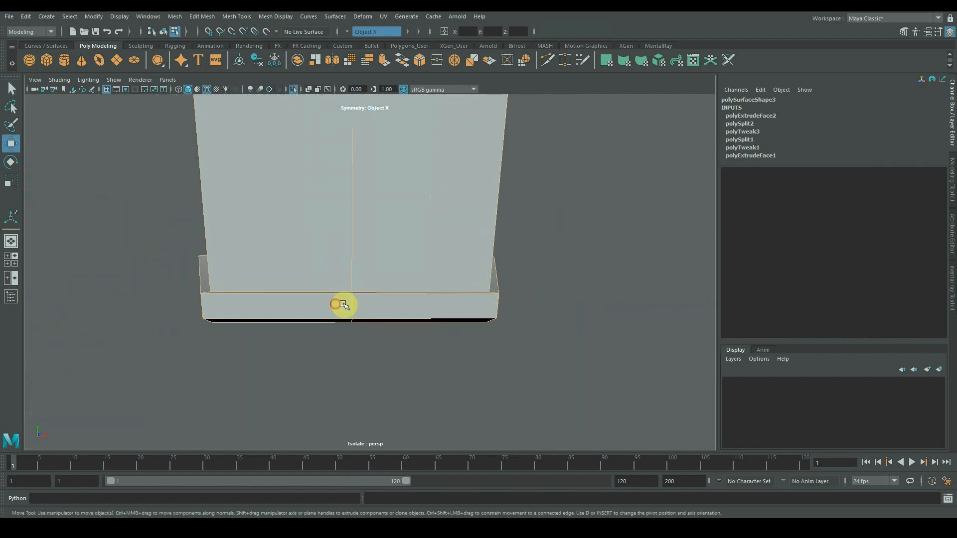
pyautogui.keyDown('alt'); pyautogui.moveTo(342, 306); pyautogui.dragTo(339, 240); pyautogui.keyUp('alt')
pyautogui.moveTo(309, 223); pyautogui.dragTo(307, 252, button='right')
pyautogui.click(310, 250)
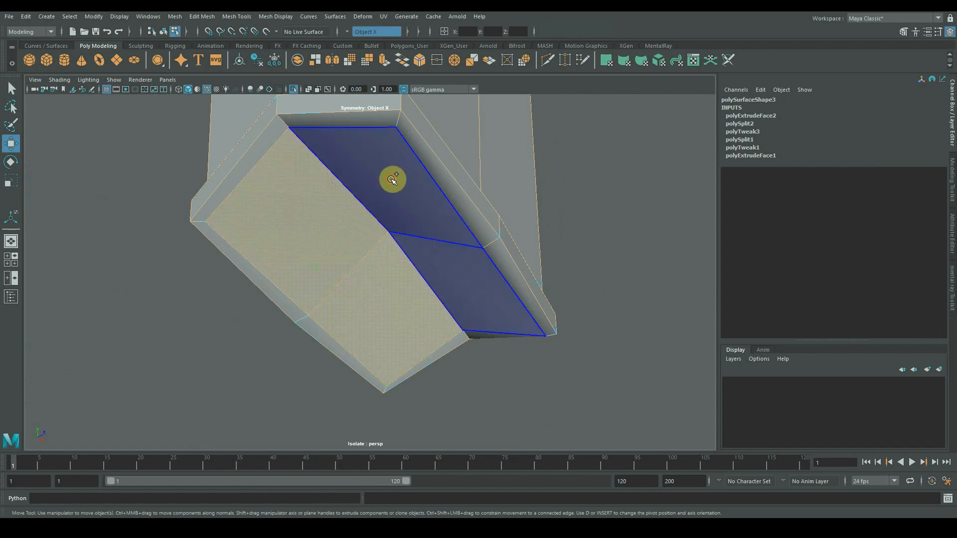
pyautogui.keyDown('shift'); pyautogui.click(393, 181); pyautogui.keyUp('shift')
pyautogui.press('Delete')
pyautogui.moveTo(290, 121); pyautogui.dragTo(289, 95, button='right')
pyautogui.click(284, 121)
pyautogui.keyDown('alt'); pyautogui.moveTo(395, 142); pyautogui.dragTo(62, 285); pyautogui.keyUp('alt')
pyautogui.hotkey('ctrl', '1')
# - Examine the whole sword and the joints between guard, grip and blade
pyautogui.scroll(-10, 188, 250)
pyautogui.click(171, 309)
pyautogui.keyDown('alt'); pyautogui.moveTo(380, 301); pyautogui.dragTo(442, 285, button='middle'); pyautogui.keyUp('alt')
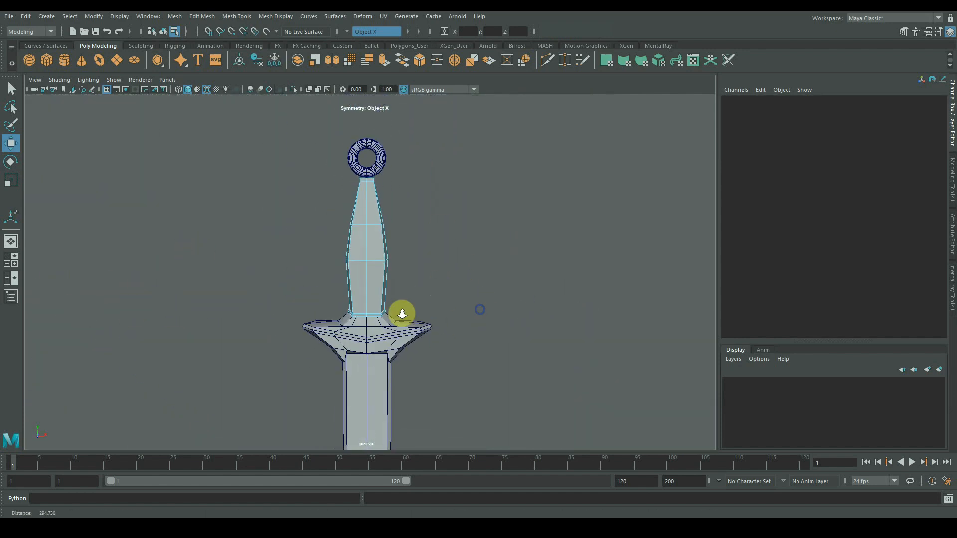
pyautogui.keyDown('alt'); pyautogui.moveTo(402, 313); pyautogui.dragTo(409, 287, button='right'); pyautogui.keyUp('alt')
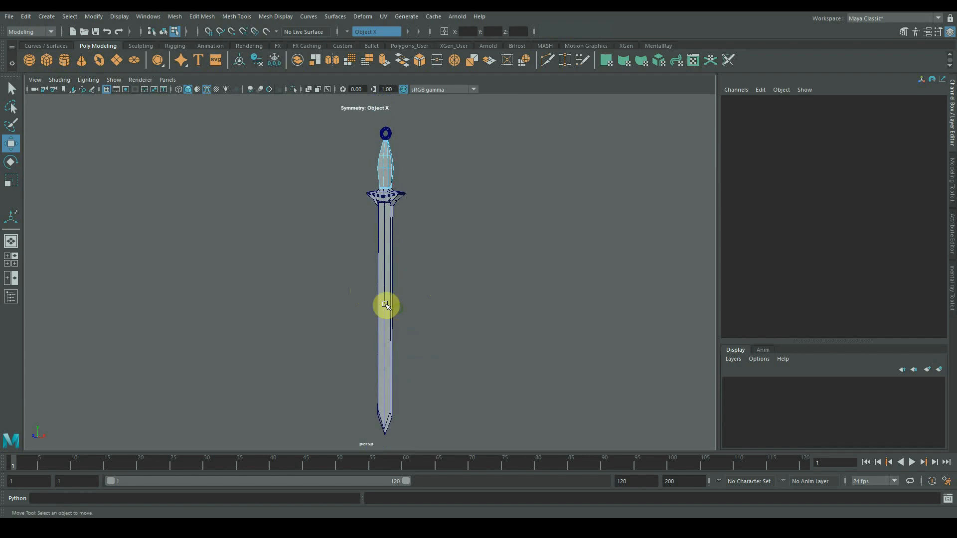
pyautogui.keyDown('alt'); pyautogui.moveTo(479, 355); pyautogui.dragTo(605, 344, button='right'); pyautogui.keyUp('alt')
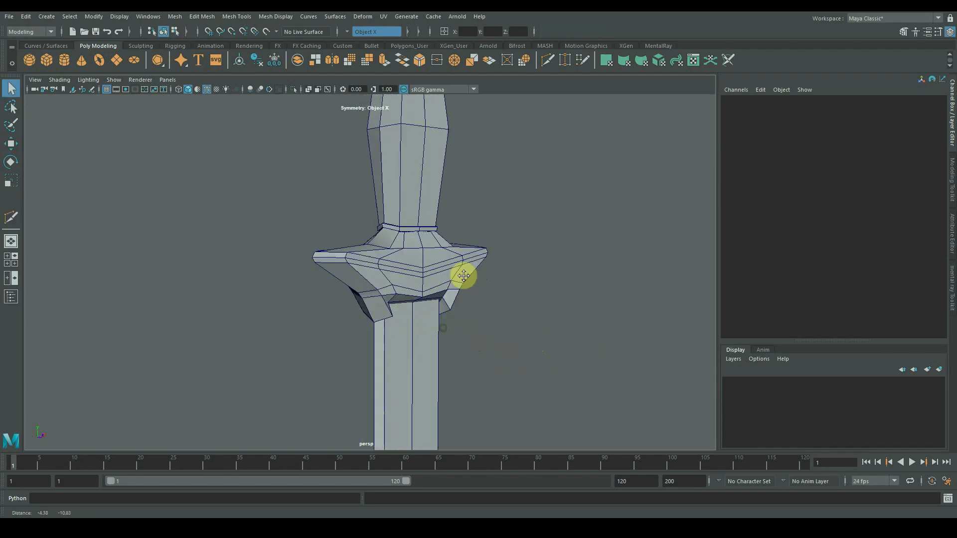
pyautogui.keyDown('alt'); pyautogui.moveTo(463, 276); pyautogui.dragTo(442, 306); pyautogui.keyUp('alt')
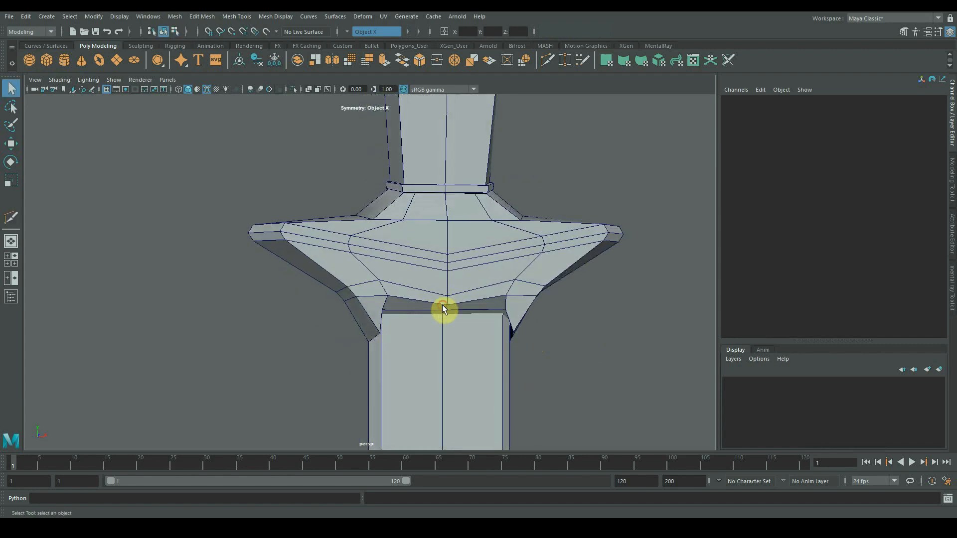
pyautogui.keyDown('alt'); pyautogui.moveTo(394, 305); pyautogui.dragTo(427, 321, button='right'); pyautogui.keyUp('alt')
pyautogui.moveTo(425, 321)
pyautogui.keyDown('alt'); pyautogui.mouseDown()
pyautogui.moveTo(405, 319)
pyautogui.moveTo(443, 326)
pyautogui.moveTo(413, 325)
pyautogui.mouseUp(); pyautogui.keyUp('alt')
pyautogui.keyDown('alt'); pyautogui.moveTo(523, 271); pyautogui.dragTo(504, 219, button='right'); pyautogui.keyUp('alt')
# - Select the wide central band of faces around the guard and extrude it outward for thickness
pyautogui.click(390, 221)
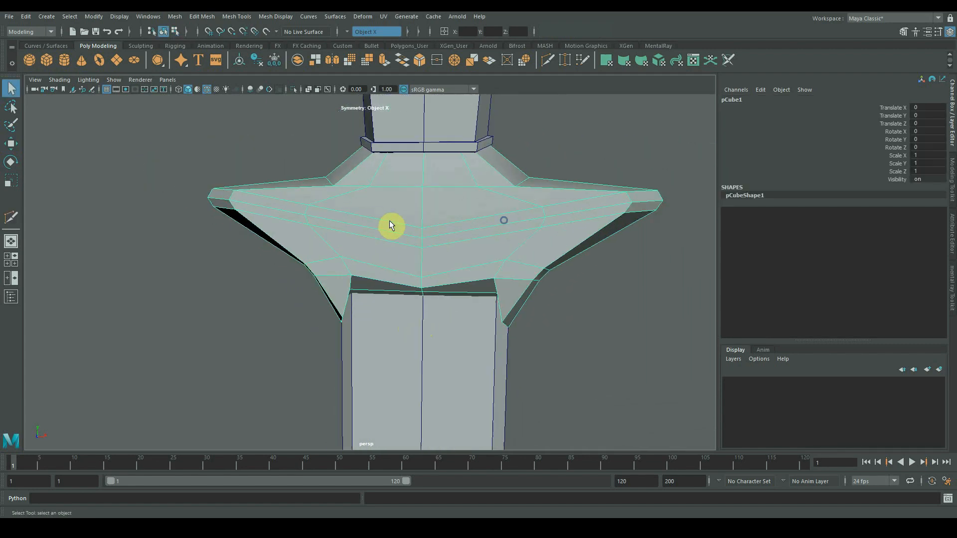
pyautogui.keyDown('alt'); pyautogui.moveTo(357, 222); pyautogui.dragTo(353, 253, button='middle'); pyautogui.keyUp('alt')
pyautogui.moveTo(352, 256); pyautogui.dragTo(348, 280, button='right')
pyautogui.keyDown('shift'); pyautogui.doubleClick(342, 268); pyautogui.keyUp('shift')
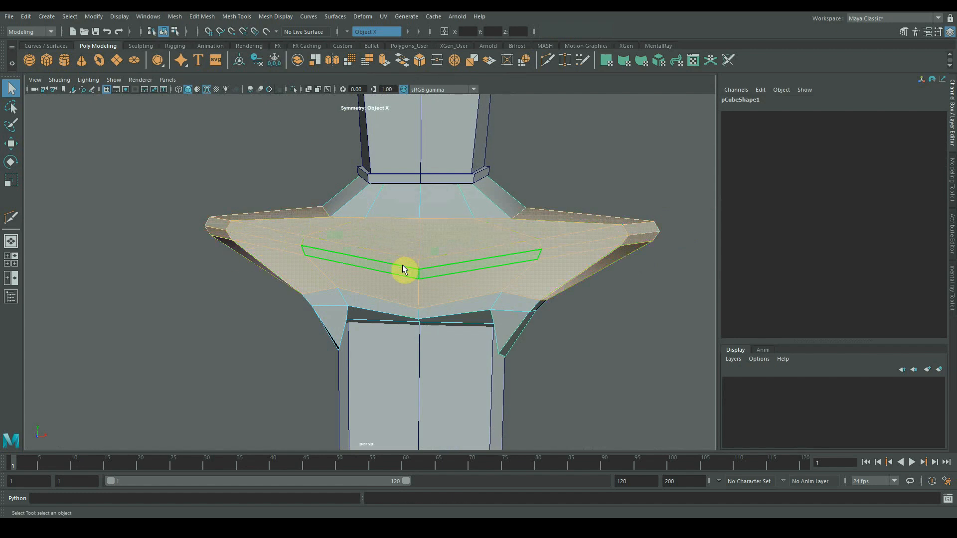
pyautogui.keyDown('alt'); pyautogui.moveTo(404, 269); pyautogui.dragTo(381, 279); pyautogui.keyUp('alt')
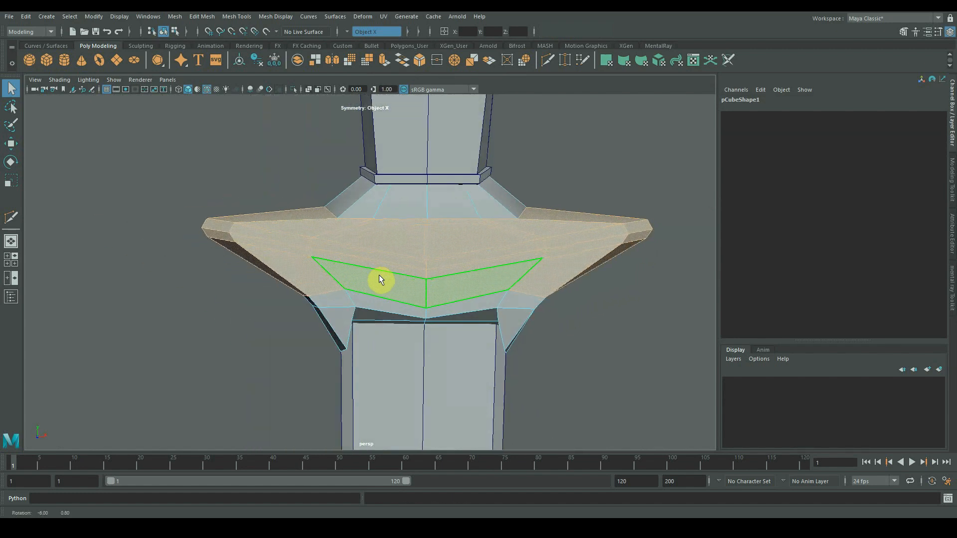
pyautogui.hotkey('ctrl', 'e')
pyautogui.keyDown('alt'); pyautogui.moveTo(487, 325); pyautogui.dragTo(342, 303); pyautogui.keyUp('alt')
# - Move the vertices of the guard's side tips along X in the front view and return to object selection
pyautogui.moveTo(241, 226); pyautogui.dragTo(192, 220, button='right')
pyautogui.moveTo(166, 173); pyautogui.dragTo(255, 287)
pyautogui.press('space')
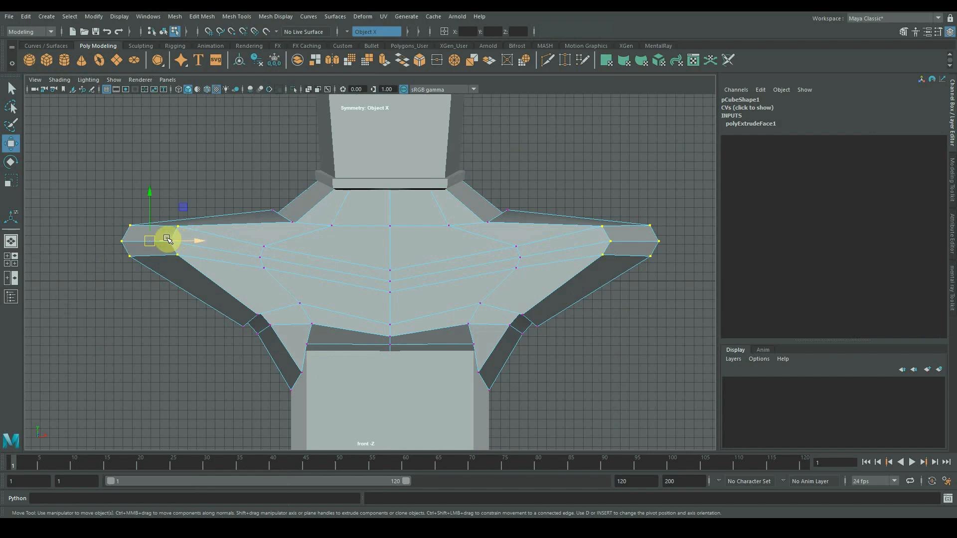
pyautogui.click(146, 342)
pyautogui.press('F8')
pyautogui.press('space')
pyautogui.press('space')
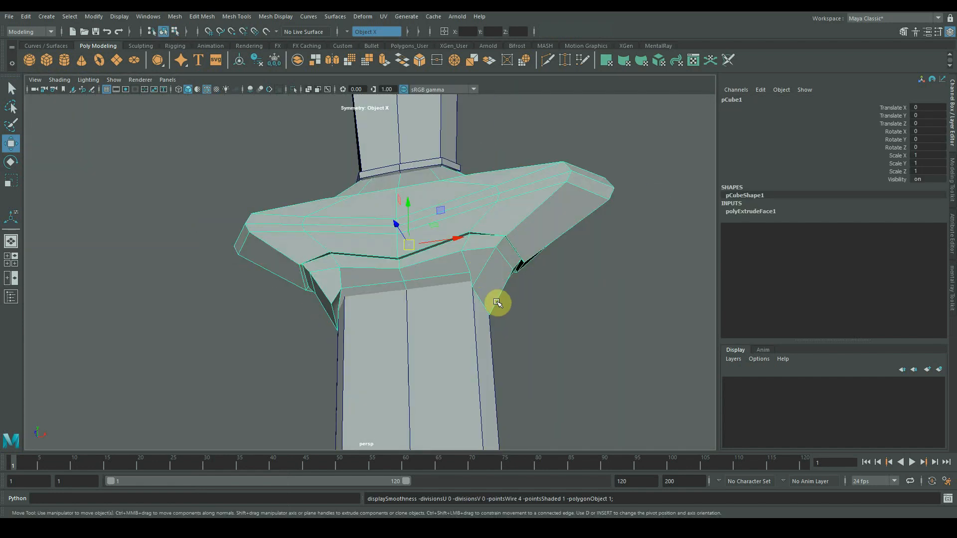
# - Insert an edge loop with Multi-Cut around the guard's lower rim at the blade opening and check the smooth preview
pyautogui.keyDown('alt'); pyautogui.moveTo(499, 303); pyautogui.dragTo(474, 337); pyautogui.keyUp('alt')
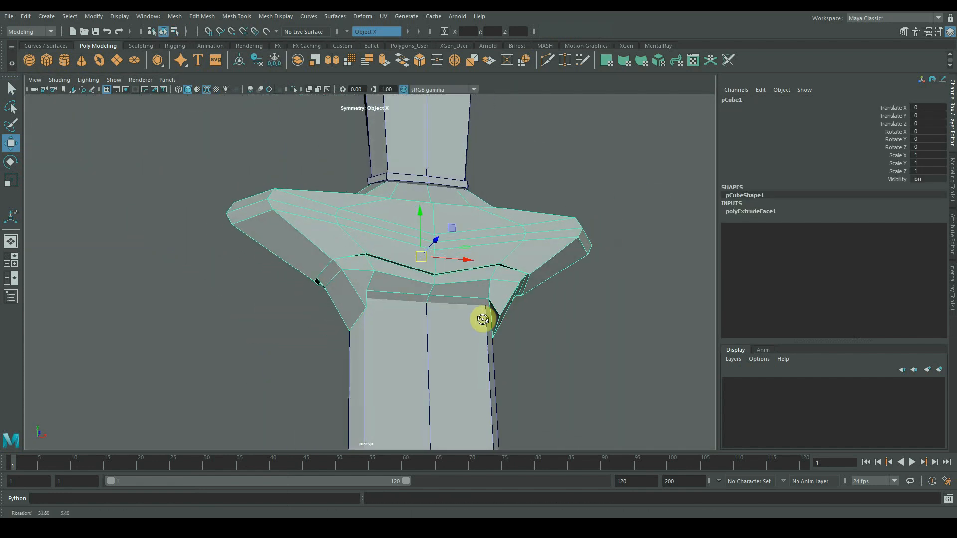
pyautogui.keyDown('shift'); pyautogui.moveTo(499, 233); pyautogui.dragTo(466, 288, button='right'); pyautogui.keyUp('shift')
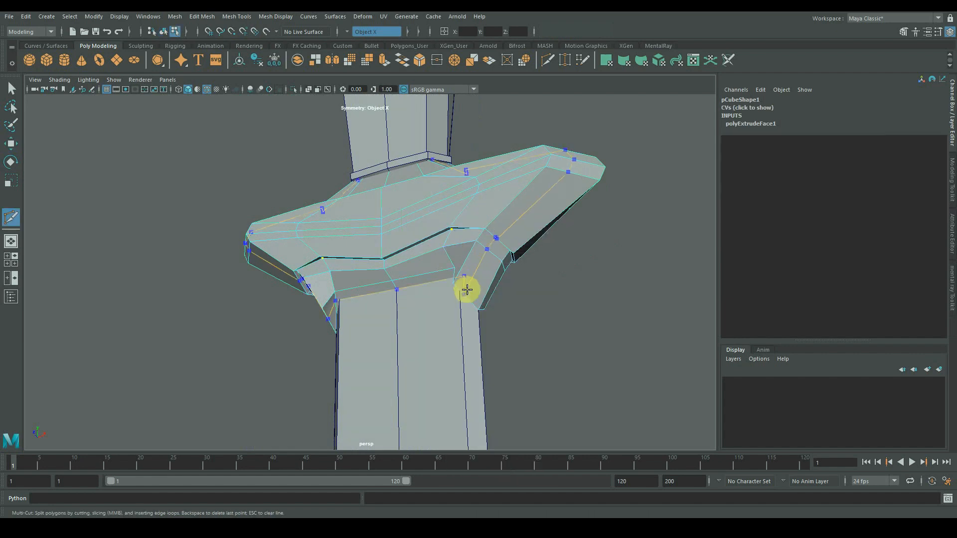
pyautogui.keyDown('alt'); pyautogui.moveTo(484, 300); pyautogui.dragTo(418, 303); pyautogui.keyUp('alt')
pyautogui.keyDown('alt'); pyautogui.moveTo(417, 303); pyautogui.dragTo(366, 329, button='right'); pyautogui.keyUp('alt')
pyautogui.keyDown('ctrl'); pyautogui.click(441, 326); pyautogui.keyUp('ctrl')
pyautogui.keyDown('alt'); pyautogui.moveTo(366, 329); pyautogui.dragTo(513, 341); pyautogui.keyUp('alt')
pyautogui.press('3')
pyautogui.keyDown('alt'); pyautogui.moveTo(514, 341); pyautogui.dragTo(573, 344, button='right'); pyautogui.keyUp('alt')
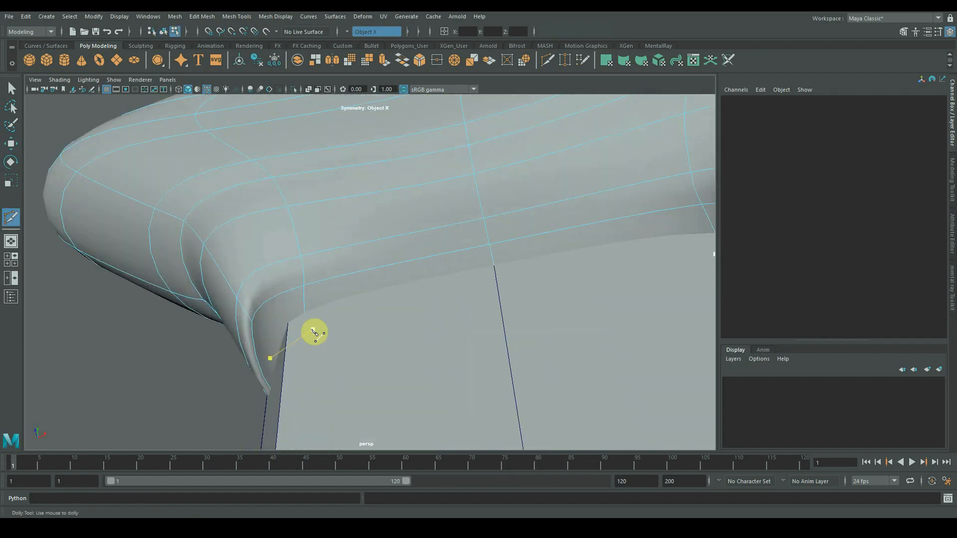
# - Insert another supporting edge loop close to the corners of the guard's blade opening and preview the smoothed shape
pyautogui.keyDown('alt'); pyautogui.moveTo(312, 330); pyautogui.dragTo(380, 312); pyautogui.keyUp('alt')
pyautogui.keyDown('ctrl'); pyautogui.click(388, 336); pyautogui.keyUp('ctrl')
pyautogui.press('1')
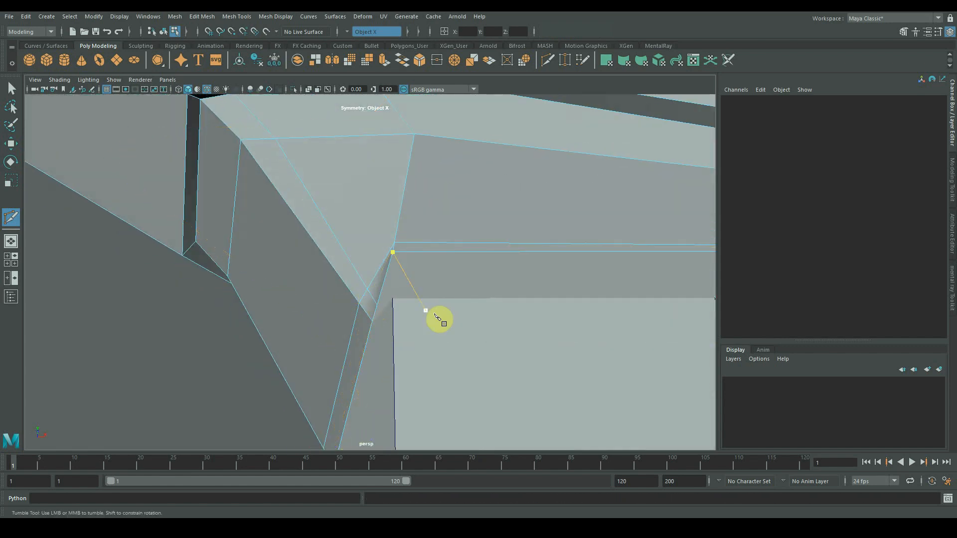
pyautogui.keyDown('alt'); pyautogui.moveTo(435, 314); pyautogui.dragTo(278, 327, button='right'); pyautogui.keyUp('alt')
pyautogui.moveTo(277, 327)
pyautogui.keyDown('alt'); pyautogui.mouseDown()
pyautogui.moveTo(261, 373)
pyautogui.moveTo(280, 329)
pyautogui.mouseUp(); pyautogui.keyUp('alt')
pyautogui.press('3')
pyautogui.keyDown('alt'); pyautogui.moveTo(443, 331); pyautogui.dragTo(321, 335, button='right'); pyautogui.keyUp('alt')
pyautogui.keyDown('alt'); pyautogui.moveTo(322, 335); pyautogui.dragTo(314, 324); pyautogui.keyUp('alt')
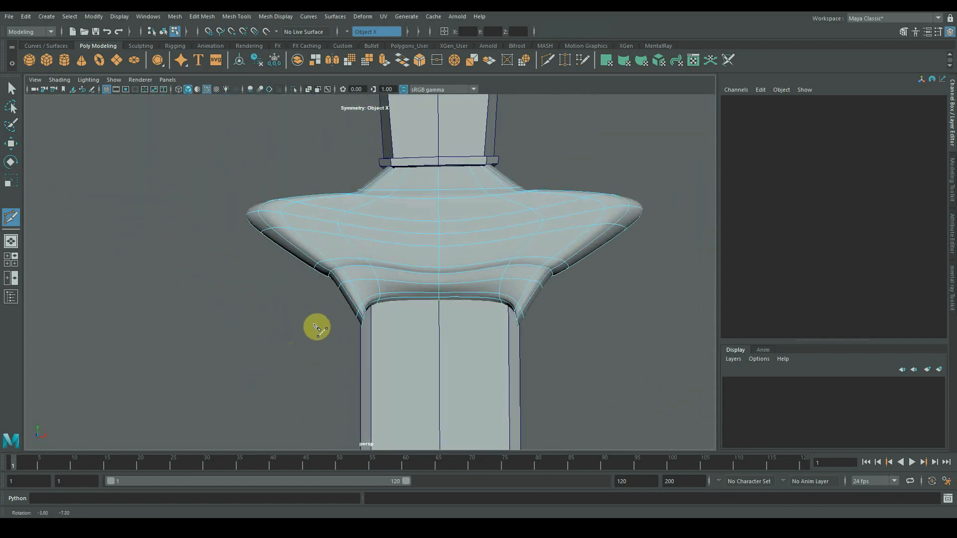
# - Try a supporting edge loop down through the guard's blade-opening corner, preview it smoothed and undo it
pyautogui.press('1')
pyautogui.keyDown('alt'); pyautogui.moveTo(303, 324); pyautogui.dragTo(511, 322, button='right'); pyautogui.keyUp('alt')
pyautogui.keyDown('alt'); pyautogui.moveTo(342, 346); pyautogui.dragTo(287, 309); pyautogui.keyUp('alt')
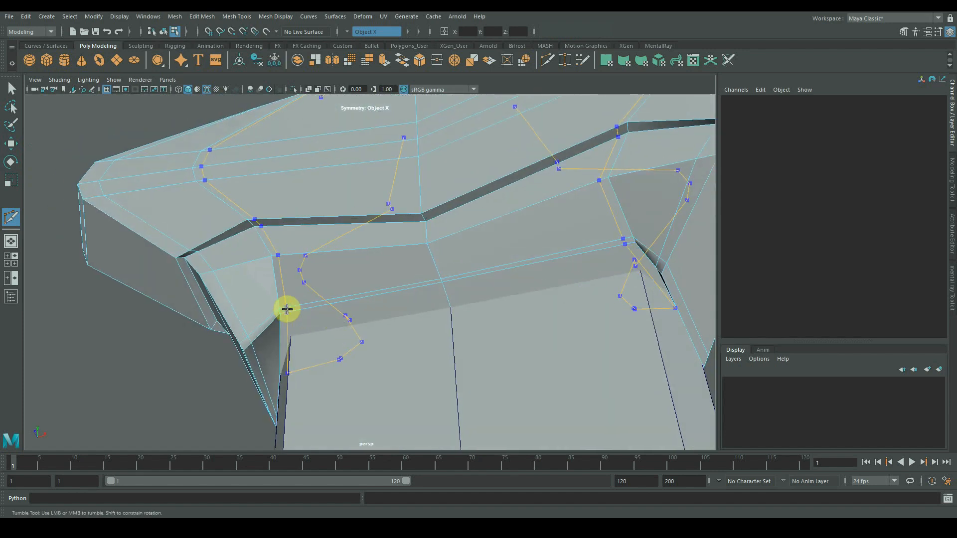
pyautogui.press('3')
pyautogui.keyDown('alt'); pyautogui.moveTo(424, 344); pyautogui.dragTo(404, 344, button='right'); pyautogui.keyUp('alt')
pyautogui.press('1')
pyautogui.keyDown('alt'); pyautogui.moveTo(394, 339); pyautogui.dragTo(283, 343); pyautogui.keyUp('alt')
pyautogui.hotkey('ctrl', 'z')
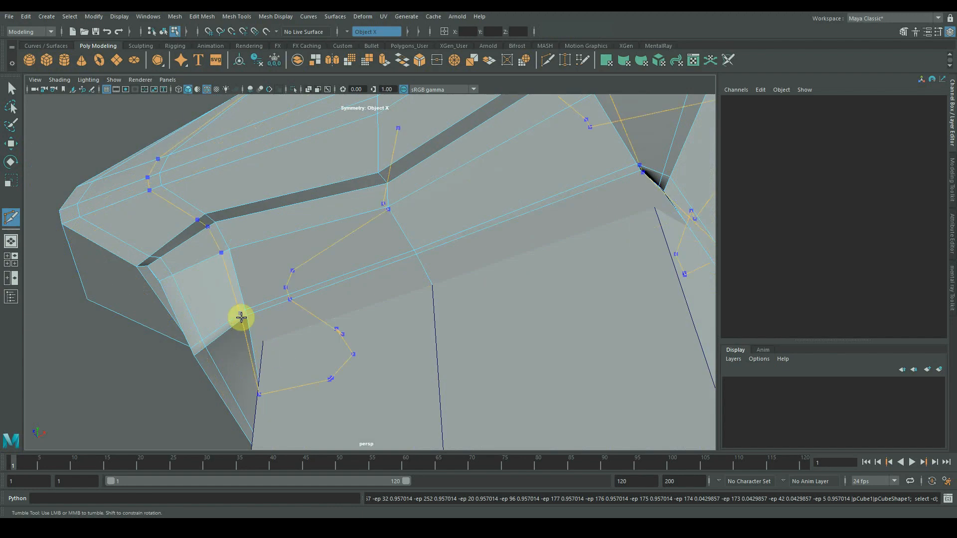
# - Add supporting edge loops near the guard's blade-opening corners and along its upper surface, checking the smooth preview
pyautogui.press('3')
pyautogui.keyDown('alt'); pyautogui.moveTo(369, 361); pyautogui.dragTo(310, 400, button='right'); pyautogui.keyUp('alt')
pyautogui.keyDown('alt'); pyautogui.moveTo(309, 399); pyautogui.dragTo(331, 331); pyautogui.keyUp('alt')
pyautogui.press('1')
pyautogui.keyDown('alt'); pyautogui.moveTo(303, 284); pyautogui.dragTo(377, 289, button='right'); pyautogui.keyUp('alt')
pyautogui.keyDown('alt'); pyautogui.moveTo(328, 289); pyautogui.dragTo(357, 307, button='middle'); pyautogui.keyUp('alt')
pyautogui.click(358, 306)
pyautogui.press('3')
pyautogui.press('1')
pyautogui.keyDown('alt'); pyautogui.moveTo(344, 304); pyautogui.dragTo(292, 288); pyautogui.keyUp('alt')
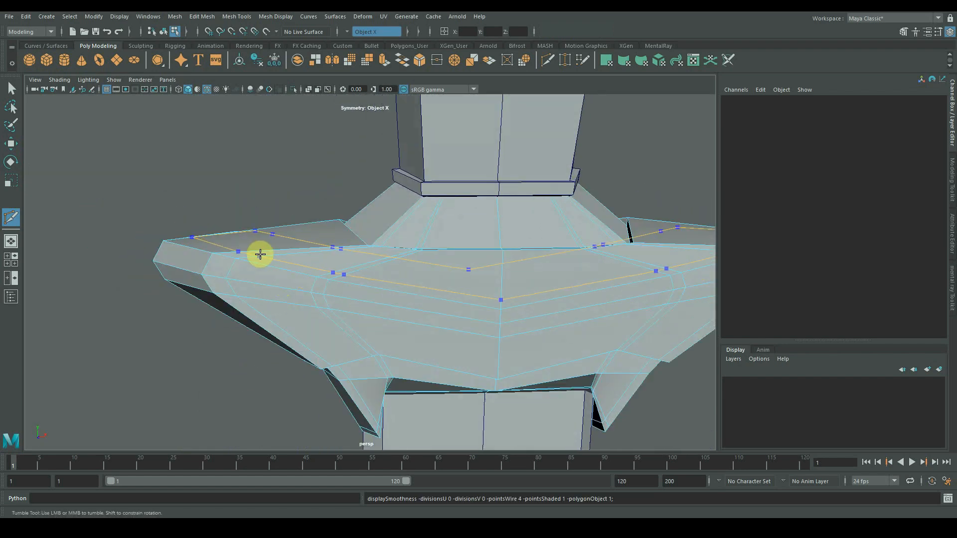
pyautogui.press('3')
pyautogui.keyDown('alt'); pyautogui.moveTo(461, 293); pyautogui.dragTo(384, 286, button='right'); pyautogui.keyUp('alt')
# - Apply Smooth to the guard mesh and turn off the wireframe overlay on the shaded sword
pyautogui.press('q')
pyautogui.press('1')
pyautogui.keyDown('alt'); pyautogui.moveTo(384, 285); pyautogui.dragTo(366, 283); pyautogui.keyUp('alt')
pyautogui.keyDown('shift'); pyautogui.moveTo(321, 260); pyautogui.dragTo(299, 320, button='right'); pyautogui.keyUp('shift')
pyautogui.click(436, 193)
pyautogui.keyDown('alt'); pyautogui.moveTo(309, 276); pyautogui.dragTo(347, 262); pyautogui.keyUp('alt')
pyautogui.click(204, 93)
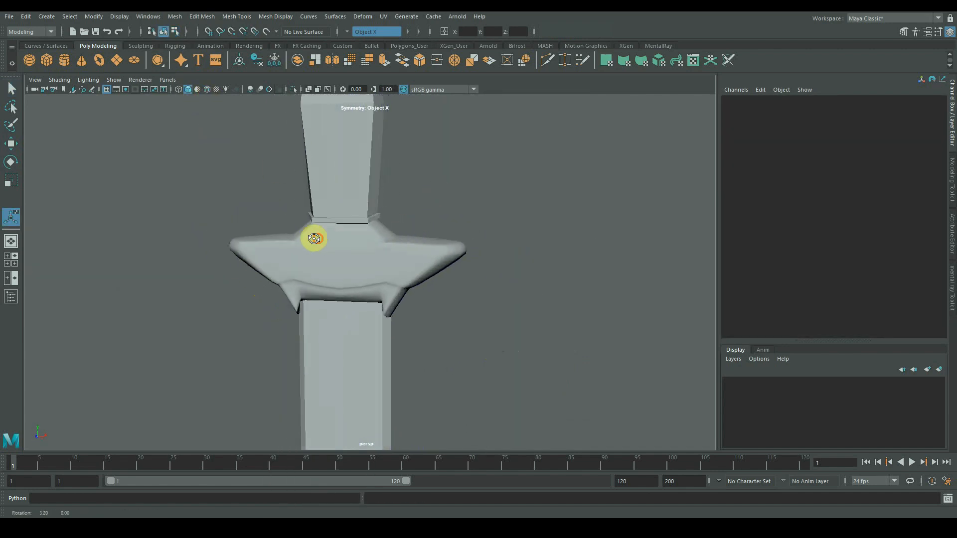
# - Set the pommel ring's axis and height subdivisions both to 8
pyautogui.moveTo(316, 239)
pyautogui.keyDown('alt'); pyautogui.mouseDown(button='right')
pyautogui.moveTo(107, 231)
pyautogui.moveTo(406, 237)
pyautogui.mouseUp(button='right'); pyautogui.keyUp('alt')
pyautogui.keyDown('alt'); pyautogui.moveTo(451, 192); pyautogui.dragTo(465, 278, button='middle'); pyautogui.keyUp('alt')
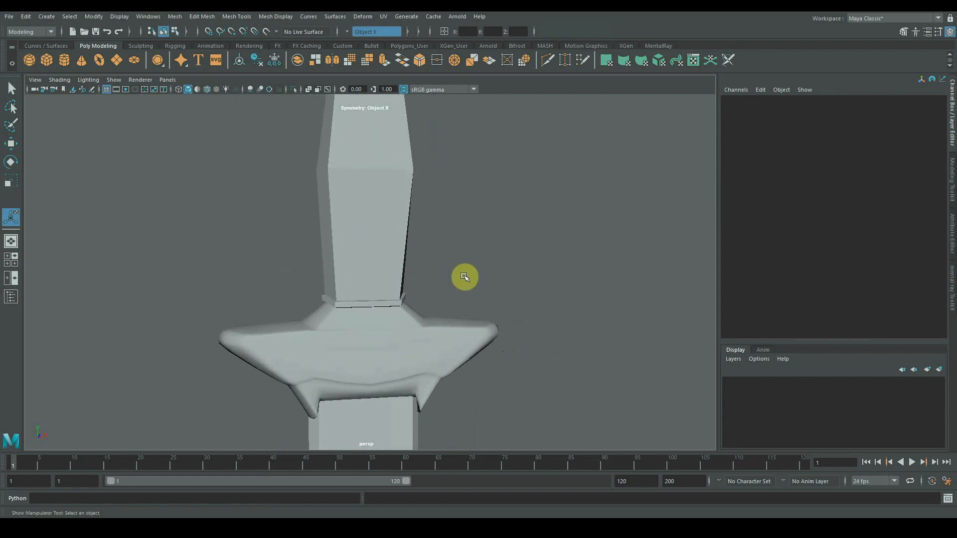
pyautogui.keyDown('alt'); pyautogui.moveTo(465, 278); pyautogui.dragTo(386, 269, button='right'); pyautogui.keyUp('alt')
pyautogui.keyDown('alt'); pyautogui.moveTo(383, 100); pyautogui.dragTo(369, 244, button='middle'); pyautogui.keyUp('alt')
pyautogui.click(358, 162)
pyautogui.keyDown('alt'); pyautogui.moveTo(326, 219); pyautogui.dragTo(411, 214, button='right'); pyautogui.keyUp('alt')
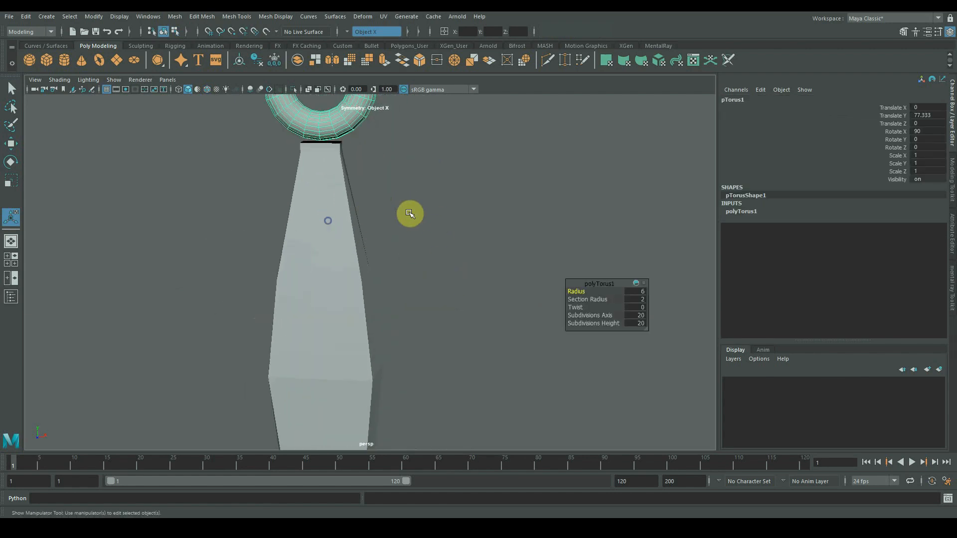
pyautogui.keyDown('alt'); pyautogui.moveTo(339, 165); pyautogui.dragTo(344, 294, button='middle'); pyautogui.keyUp('alt')
pyautogui.click(331, 279)
pyautogui.click(329, 219)
pyautogui.keyDown('alt'); pyautogui.moveTo(299, 249); pyautogui.dragTo(424, 255, button='right'); pyautogui.keyUp('alt')
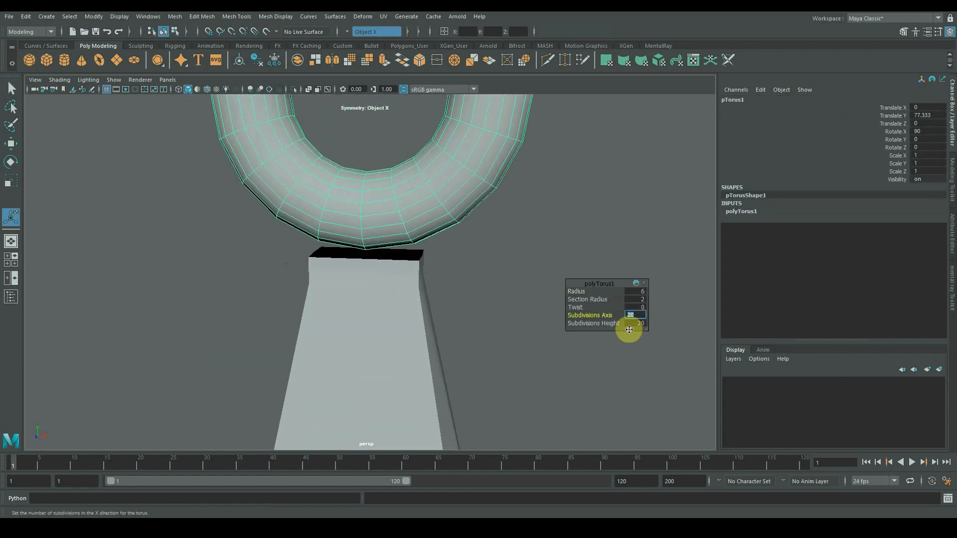
pyautogui.write('8')
pyautogui.press('Tab')
pyautogui.write('8')
pyautogui.press('Return')
# - Extrude the ring's bottom faces above the grip with a 0.5 offset, scale them and delete them to leave an opening
pyautogui.keyDown('alt'); pyautogui.moveTo(423, 299); pyautogui.dragTo(469, 314); pyautogui.keyUp('alt')
pyautogui.moveTo(410, 230); pyautogui.dragTo(404, 279, button='right')
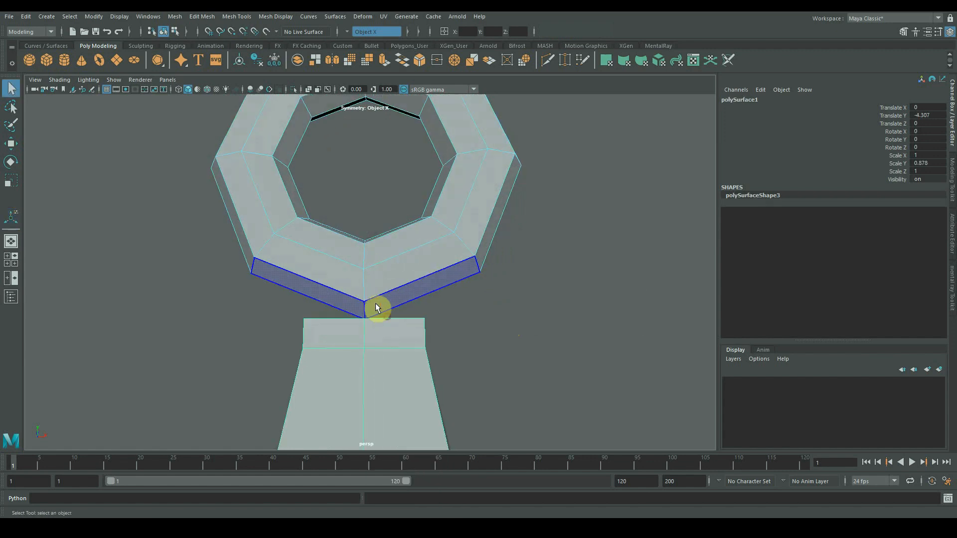
pyautogui.click(377, 307)
pyautogui.keyDown('alt'); pyautogui.moveTo(377, 307); pyautogui.dragTo(399, 349); pyautogui.keyUp('alt')
pyautogui.hotkey('ctrl', 'e')
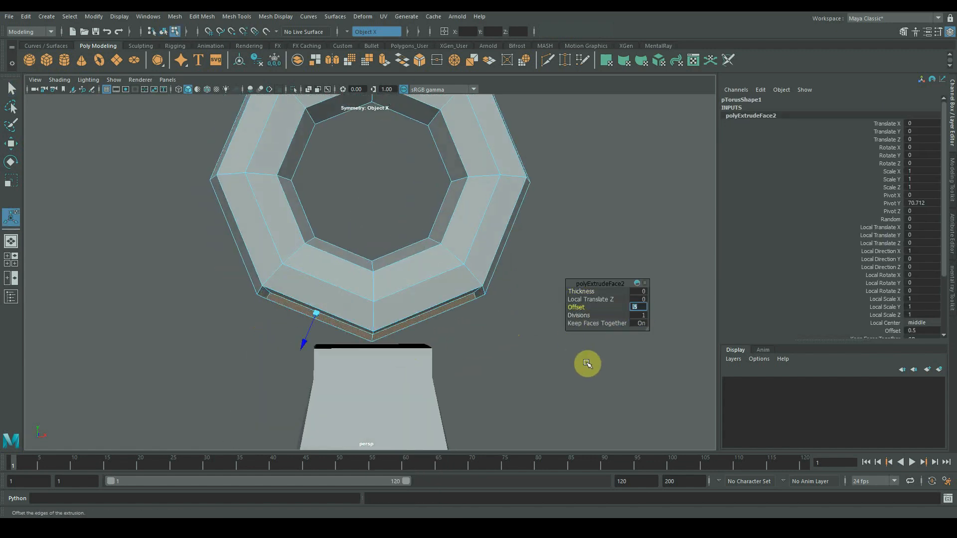
pyautogui.keyDown('alt'); pyautogui.moveTo(587, 363); pyautogui.dragTo(333, 314); pyautogui.keyUp('alt')
pyautogui.press('r')
pyautogui.press('Delete')
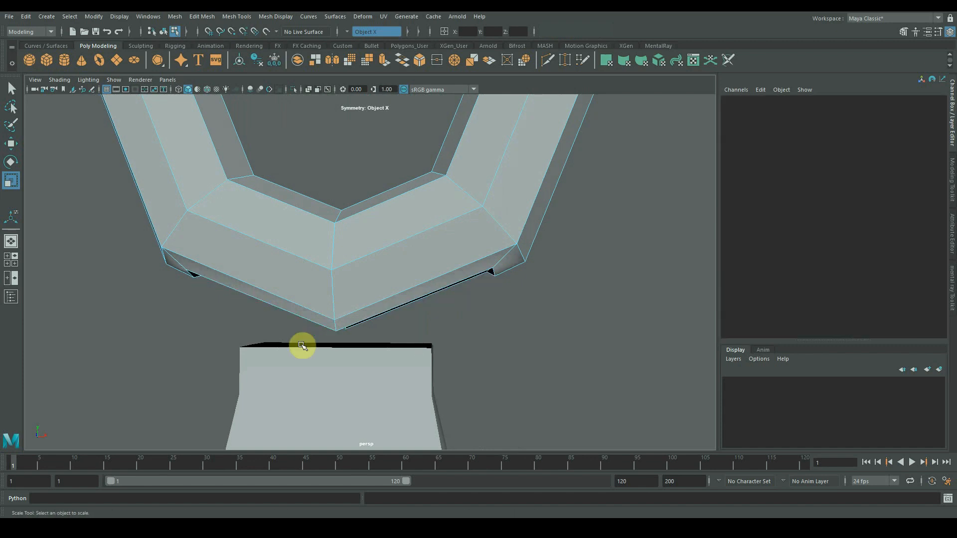
# - Combine the pommel ring and the grip into one mesh
pyautogui.keyDown('alt'); pyautogui.moveTo(303, 346); pyautogui.dragTo(357, 320); pyautogui.keyUp('alt')
pyautogui.moveTo(392, 231); pyautogui.dragTo(427, 220, button='right')
pyautogui.keyDown('shift'); pyautogui.rightClick(352, 275); pyautogui.keyUp('shift')
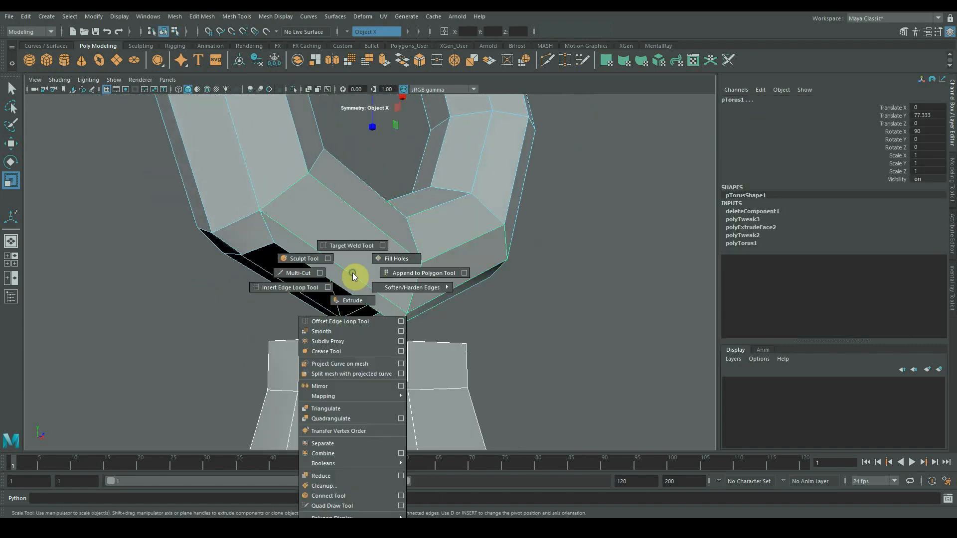
pyautogui.keyDown('shift'); pyautogui.moveTo(333, 398); pyautogui.dragTo(338, 453, button='right'); pyautogui.keyUp('shift')
# - Bridge the open border edges under the ring to the open top border of the grip
pyautogui.moveTo(303, 230); pyautogui.dragTo(305, 203, button='right')
pyautogui.keyDown('alt'); pyautogui.moveTo(302, 259); pyautogui.dragTo(284, 282); pyautogui.keyUp('alt')
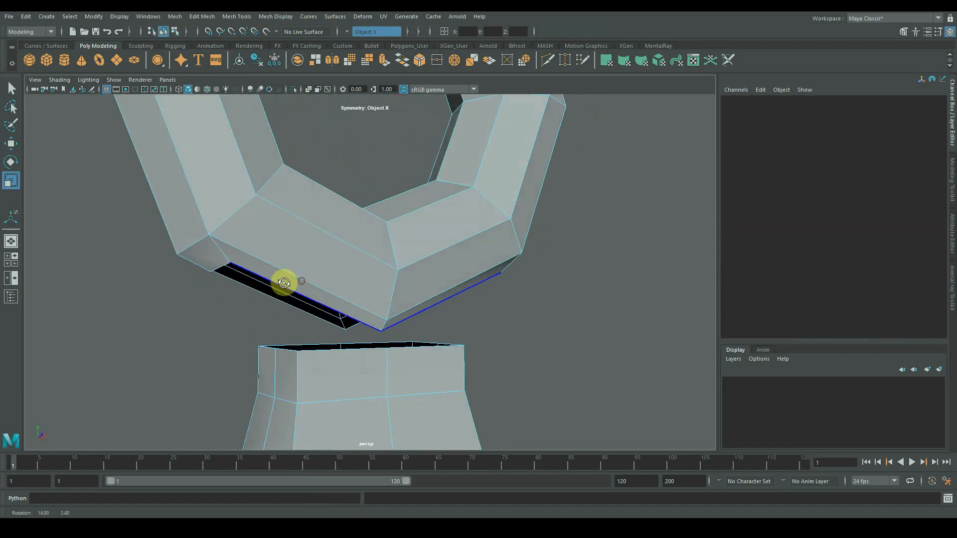
pyautogui.doubleClick(309, 350)
pyautogui.keyDown('shift'); pyautogui.moveTo(275, 281); pyautogui.dragTo(268, 402, button='right'); pyautogui.keyUp('shift')
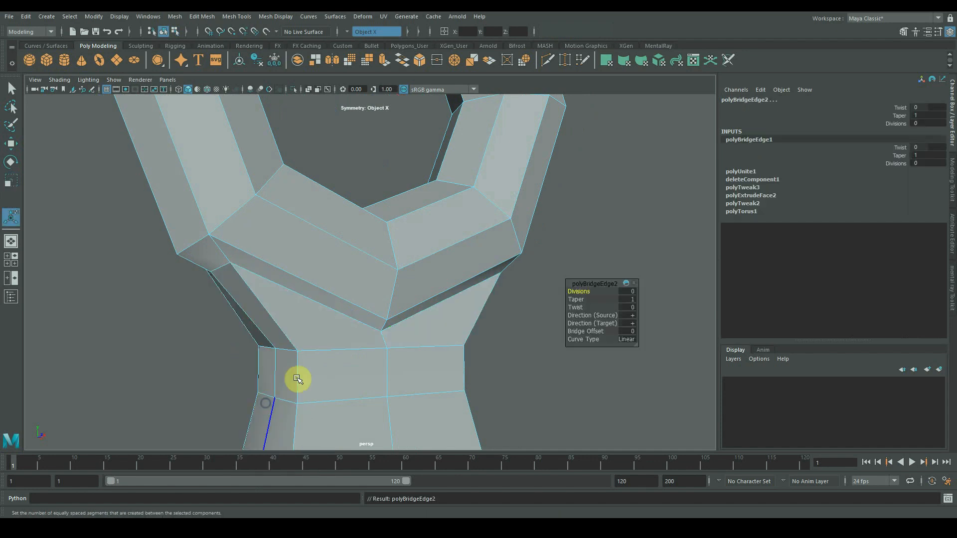
pyautogui.keyDown('alt'); pyautogui.moveTo(295, 378); pyautogui.dragTo(277, 399); pyautogui.keyUp('alt')
# - Select all the ring's faces in the front view and move them slightly down along Y toward the grip
pyautogui.press('space')
pyautogui.keyDown('alt'); pyautogui.moveTo(303, 303); pyautogui.dragTo(351, 508, button='middle'); pyautogui.keyUp('alt')
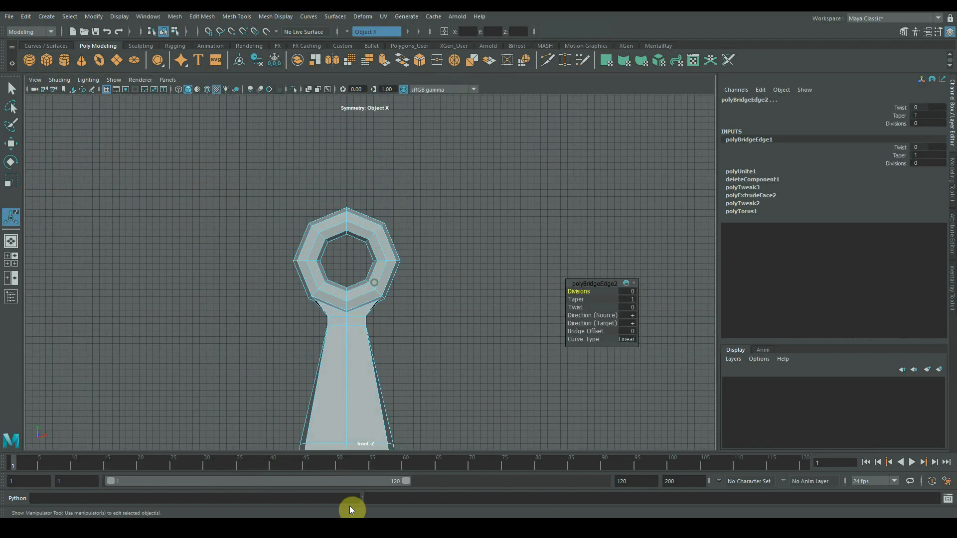
pyautogui.scroll(5, 336, 317)
pyautogui.keyDown('alt'); pyautogui.moveTo(309, 359); pyautogui.dragTo(339, 362, button='middle'); pyautogui.keyUp('alt')
pyautogui.press('q')
pyautogui.click(254, 204)
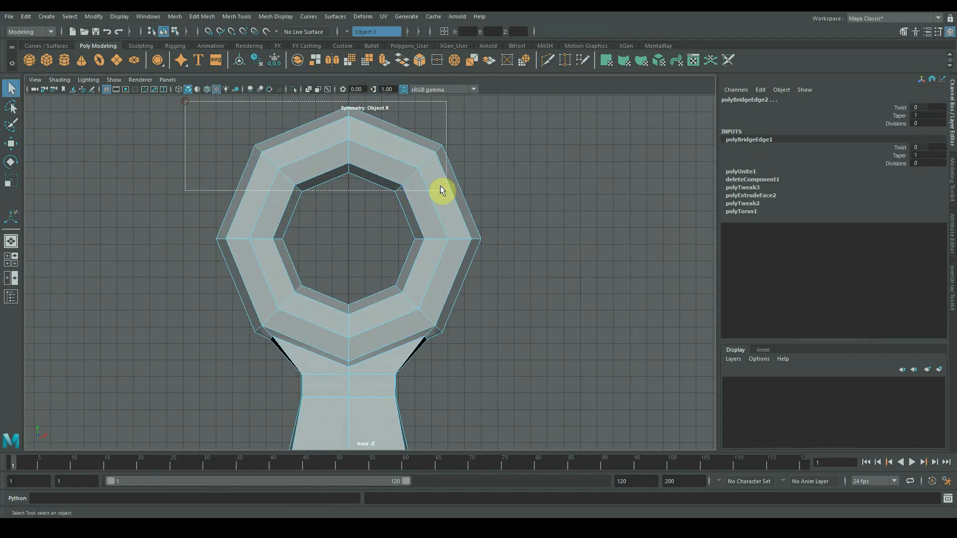
pyautogui.moveTo(546, 358); pyautogui.dragTo(544, 363)
pyautogui.scroll(3, 518, 404)
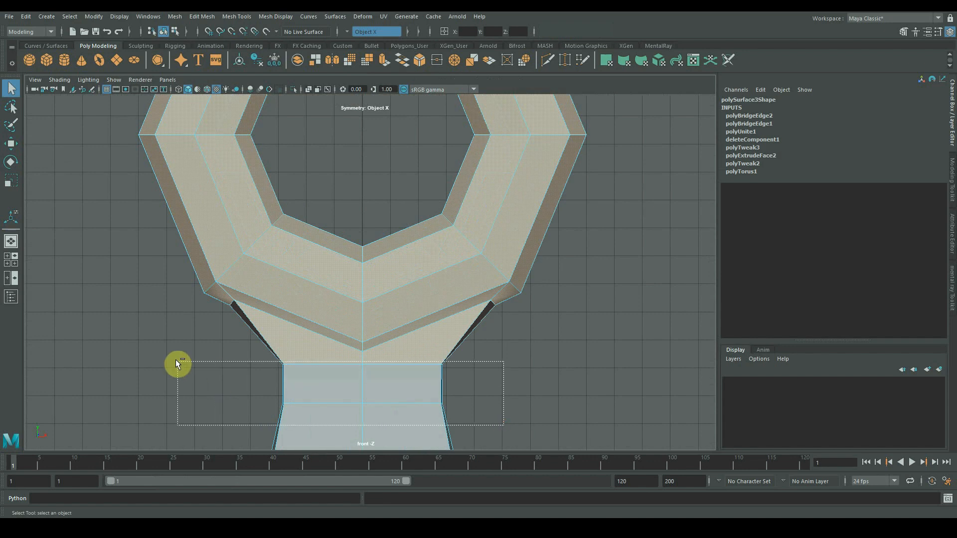
pyautogui.moveTo(252, 102); pyautogui.dragTo(252, 109)
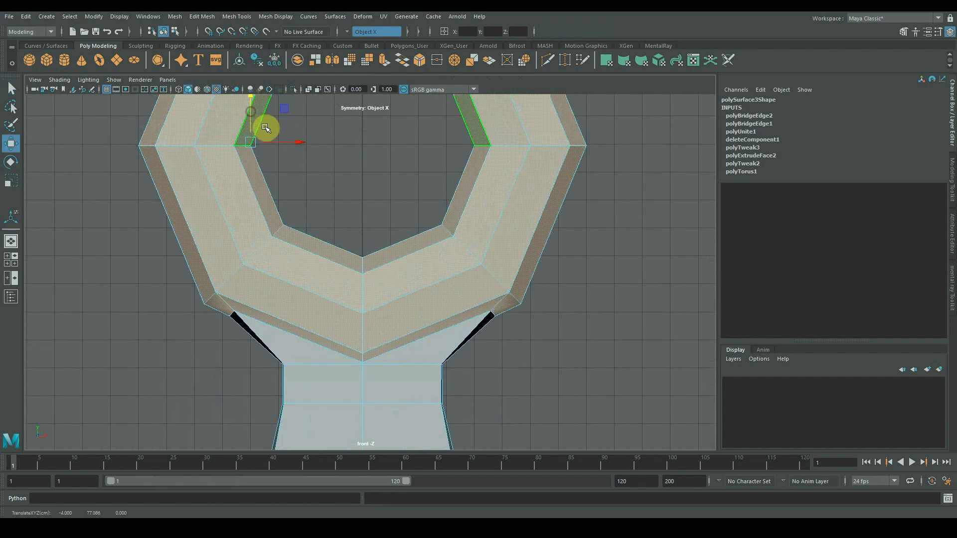
# - Adjust the vertices at the ring's lower corner beside the grip joint in the front view
pyautogui.keyDown('alt'); pyautogui.moveTo(371, 378); pyautogui.dragTo(397, 326, button='middle'); pyautogui.keyUp('alt')
pyautogui.keyDown('alt'); pyautogui.moveTo(397, 325); pyautogui.dragTo(518, 331, button='right'); pyautogui.keyUp('alt')
pyautogui.moveTo(150, 227); pyautogui.dragTo(111, 225, button='right')
pyautogui.moveTo(143, 237); pyautogui.dragTo(185, 284)
pyautogui.moveTo(163, 253); pyautogui.dragTo(234, 303)
pyautogui.scroll(-10, 459, 316)
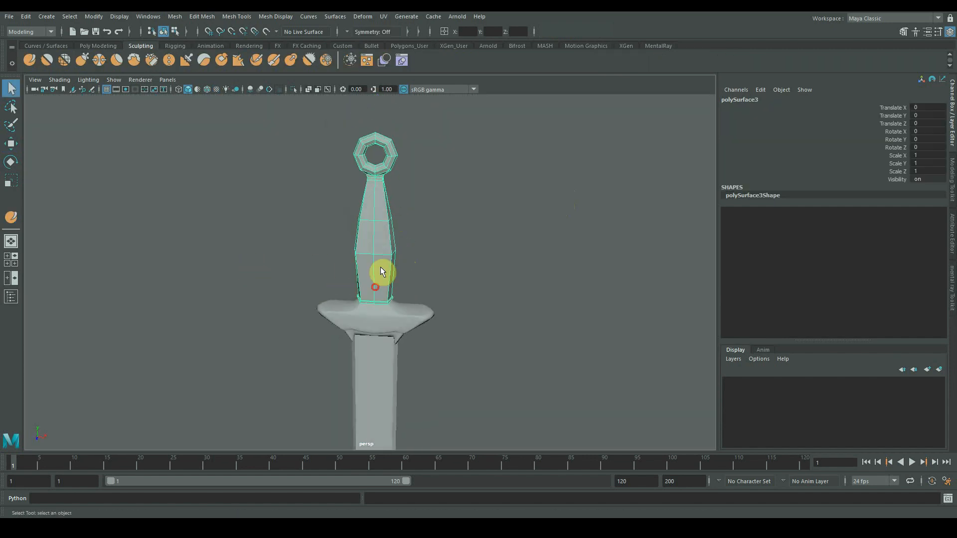
# - Apply Smooth to the combined grip and ring pommel
pyautogui.scroll(3, 381, 272)
pyautogui.keyDown('shift'); pyautogui.moveTo(374, 256); pyautogui.dragTo(351, 316, button='right'); pyautogui.keyUp('shift')
pyautogui.click(453, 281)
pyautogui.keyDown('alt'); pyautogui.moveTo(432, 261); pyautogui.dragTo(452, 262); pyautogui.keyUp('alt')
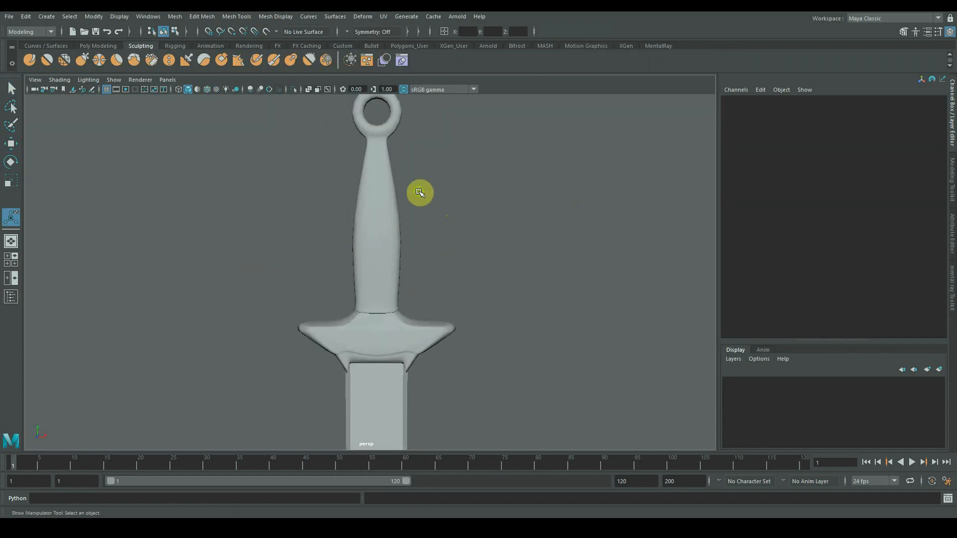
# - Try a second smoothing pass on the combined grip and ring, then undo it
pyautogui.keyDown('alt'); pyautogui.moveTo(420, 193); pyautogui.dragTo(416, 257, button='middle'); pyautogui.keyUp('alt')
pyautogui.click(388, 266)
pyautogui.press('g')
pyautogui.click(470, 271)
pyautogui.keyDown('alt'); pyautogui.moveTo(470, 270); pyautogui.dragTo(533, 261); pyautogui.keyUp('alt')
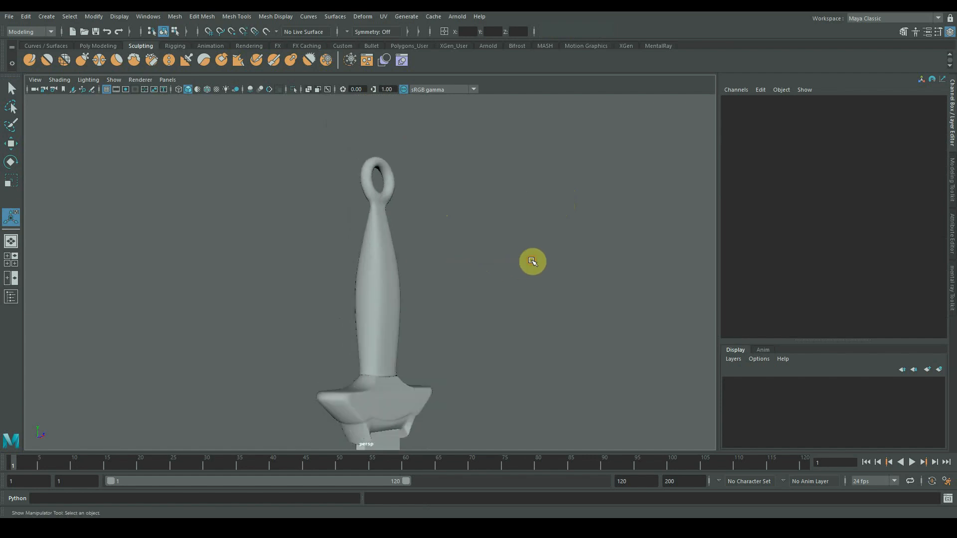
pyautogui.keyDown('alt'); pyautogui.moveTo(533, 261); pyautogui.dragTo(540, 358, button='right'); pyautogui.keyUp('alt')
pyautogui.hotkey('ctrl', 'z')
pyautogui.hotkey('ctrl', 'z')
# - Select the vertices of the smoothed grip's bottom collar for scaling and set symmetry to Object X
pyautogui.keyDown('alt'); pyautogui.moveTo(502, 367); pyautogui.dragTo(479, 226, button='middle'); pyautogui.keyUp('alt')
pyautogui.keyDown('alt'); pyautogui.moveTo(331, 286); pyautogui.dragTo(461, 319, button='right'); pyautogui.keyUp('alt')
pyautogui.moveTo(329, 231); pyautogui.dragTo(293, 232, button='right')
pyautogui.keyDown('alt'); pyautogui.moveTo(293, 231); pyautogui.dragTo(315, 292); pyautogui.keyUp('alt')
pyautogui.moveTo(504, 372); pyautogui.dragTo(349, 319)
pyautogui.press('r')
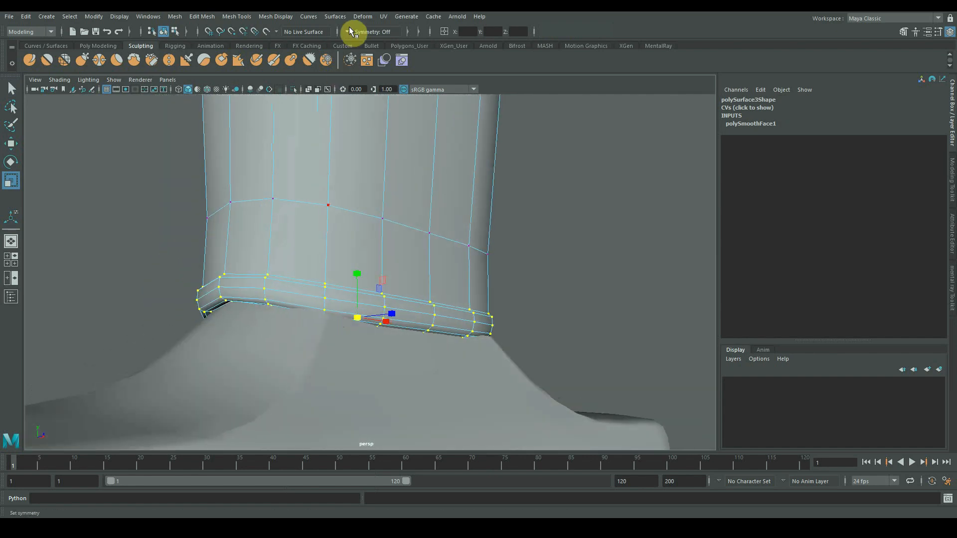
pyautogui.click(366, 46)
# - Move and scale the collar's corner vertices to seat them against the guard's neck
pyautogui.keyDown('alt'); pyautogui.moveTo(207, 276); pyautogui.dragTo(438, 282); pyautogui.keyUp('alt')
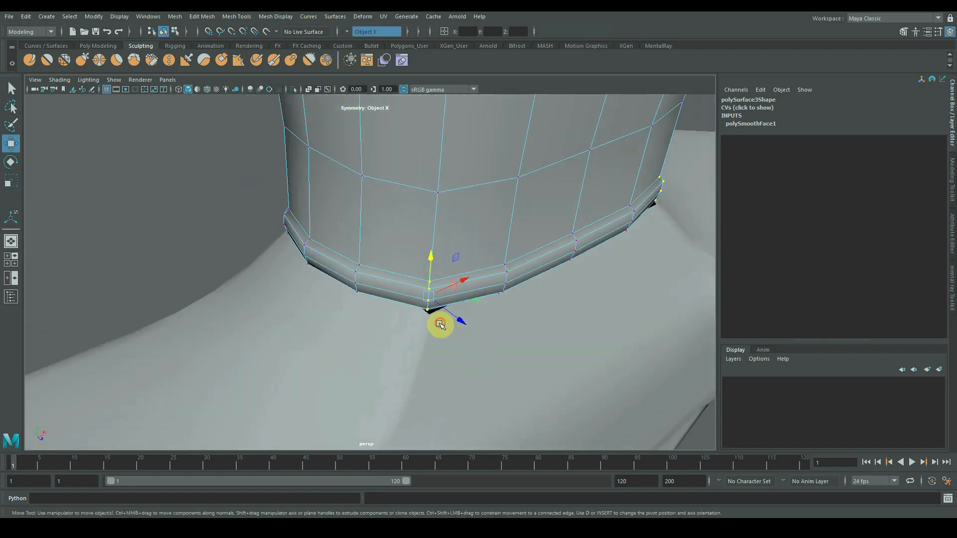
pyautogui.keyDown('alt'); pyautogui.moveTo(440, 324); pyautogui.dragTo(402, 287); pyautogui.keyUp('alt')
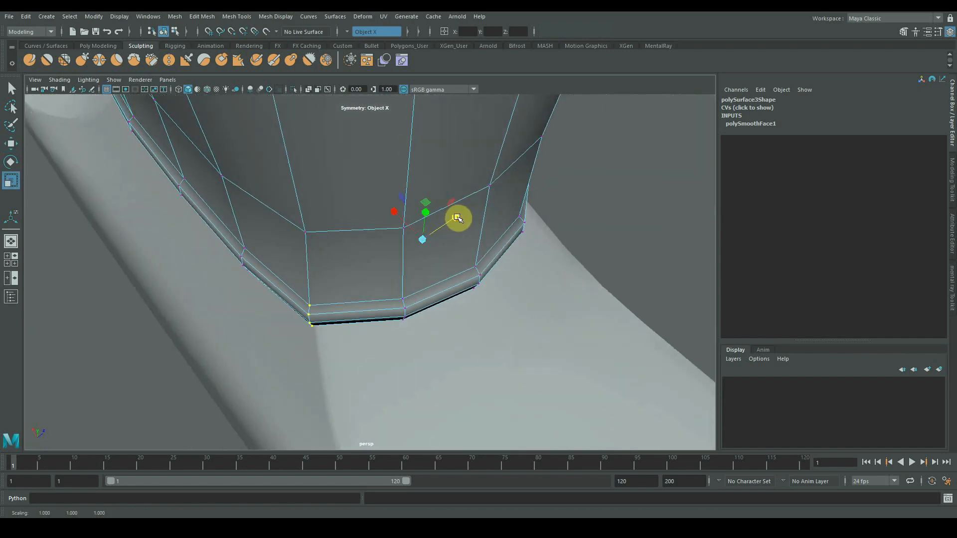
pyautogui.keyDown('alt'); pyautogui.moveTo(457, 218); pyautogui.dragTo(395, 237); pyautogui.keyUp('alt')
pyautogui.press('w')
pyautogui.keyDown('alt'); pyautogui.moveTo(367, 197); pyautogui.dragTo(345, 321); pyautogui.keyUp('alt')
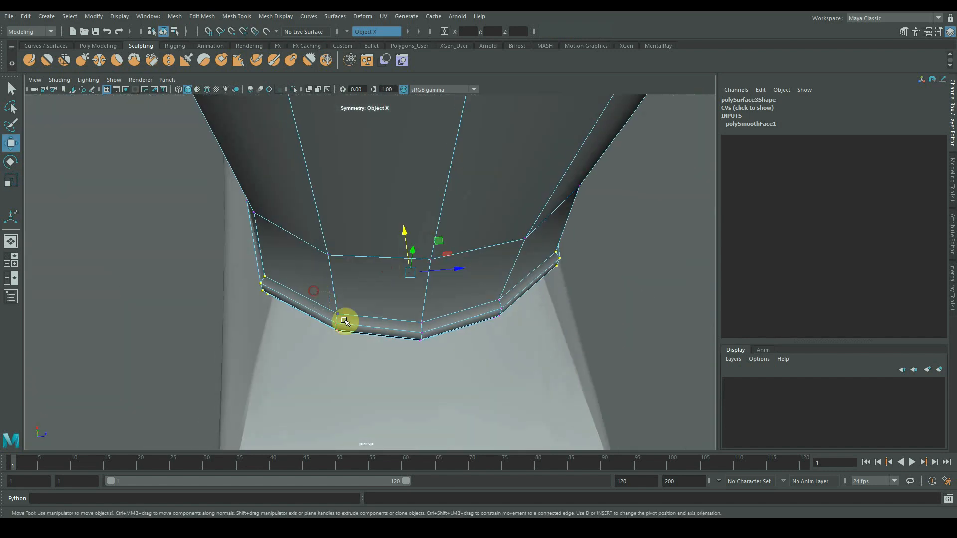
# - Adjust the remaining collar vertices along the guard joint, return to object selection and show the whole sword
pyautogui.keyDown('alt'); pyautogui.moveTo(473, 294); pyautogui.dragTo(391, 243); pyautogui.keyUp('alt')
pyautogui.keyDown('alt'); pyautogui.moveTo(512, 292); pyautogui.dragTo(349, 279, button='right'); pyautogui.keyUp('alt')
pyautogui.keyDown('alt'); pyautogui.moveTo(423, 329); pyautogui.dragTo(430, 309); pyautogui.keyUp('alt')
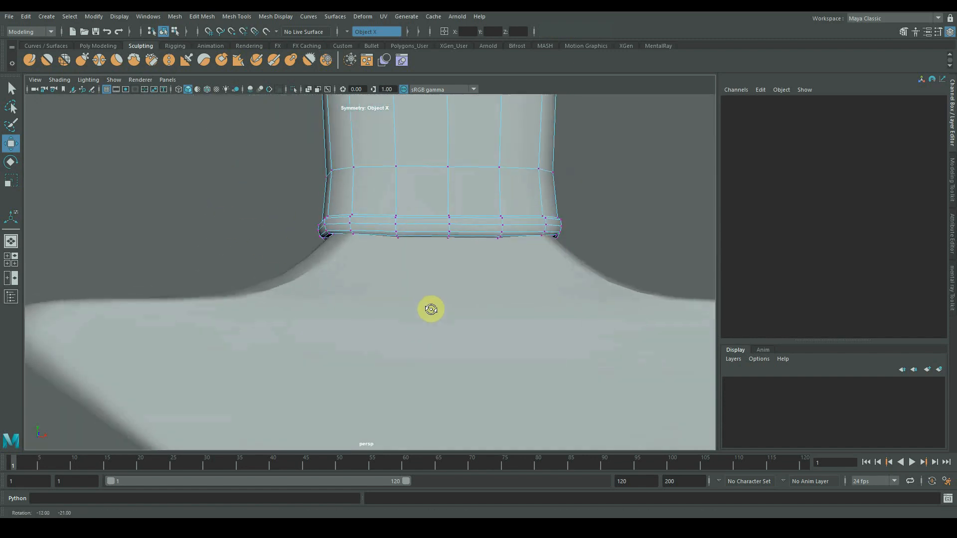
pyautogui.keyDown('alt'); pyautogui.moveTo(504, 286); pyautogui.dragTo(459, 275, button='right'); pyautogui.keyUp('alt')
pyautogui.keyDown('alt'); pyautogui.moveTo(459, 276); pyautogui.dragTo(456, 291); pyautogui.keyUp('alt')
pyautogui.moveTo(444, 197); pyautogui.dragTo(481, 167, button='right')
pyautogui.click(558, 175)
pyautogui.keyDown('alt'); pyautogui.moveTo(559, 175); pyautogui.dragTo(524, 262, button='middle'); pyautogui.keyUp('alt')
pyautogui.keyDown('alt'); pyautogui.moveTo(525, 262); pyautogui.dragTo(310, 220, button='right'); pyautogui.keyUp('alt')
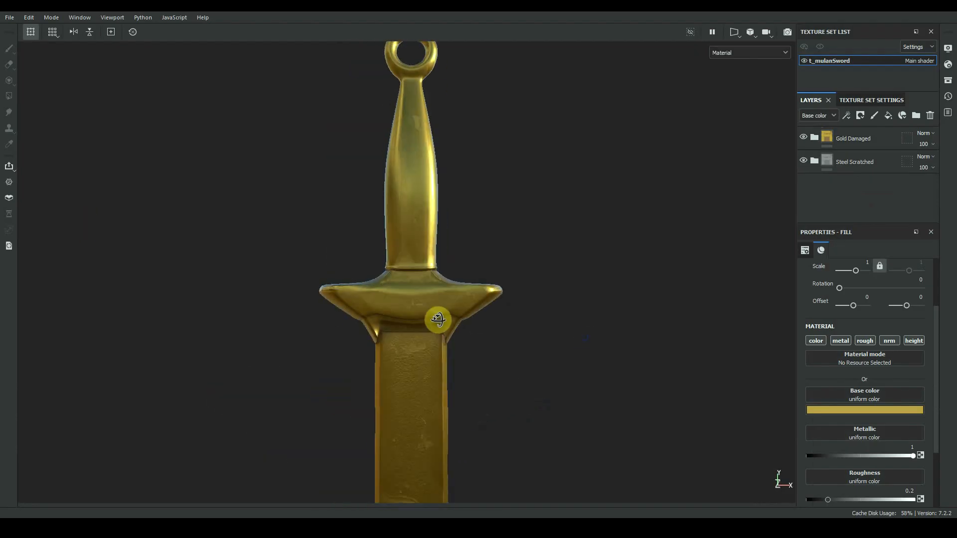
# - Switch to Substance Painter and mask the Gold Damaged layer so that it covers only the sword's guard and grip
pyautogui.scroll(5, 441, 327)
pyautogui.keyDown('alt'); pyautogui.moveTo(442, 325); pyautogui.dragTo(449, 307, button='middle'); pyautogui.keyUp('alt')
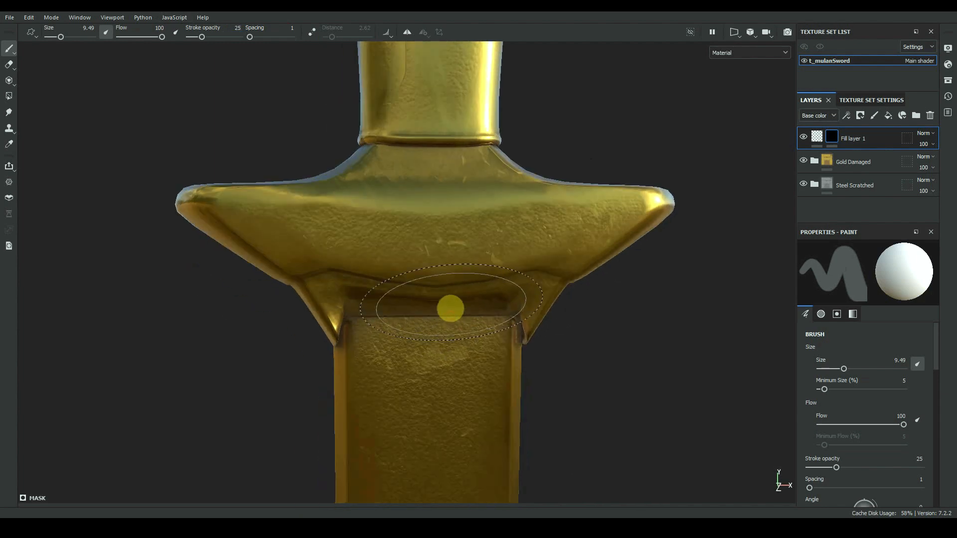
pyautogui.rightClick(854, 162)
pyautogui.click(859, 19)
pyautogui.press('4')
pyautogui.click(405, 202)
pyautogui.keyDown('alt'); pyautogui.moveTo(405, 201); pyautogui.dragTo(269, 228); pyautogui.keyUp('alt')
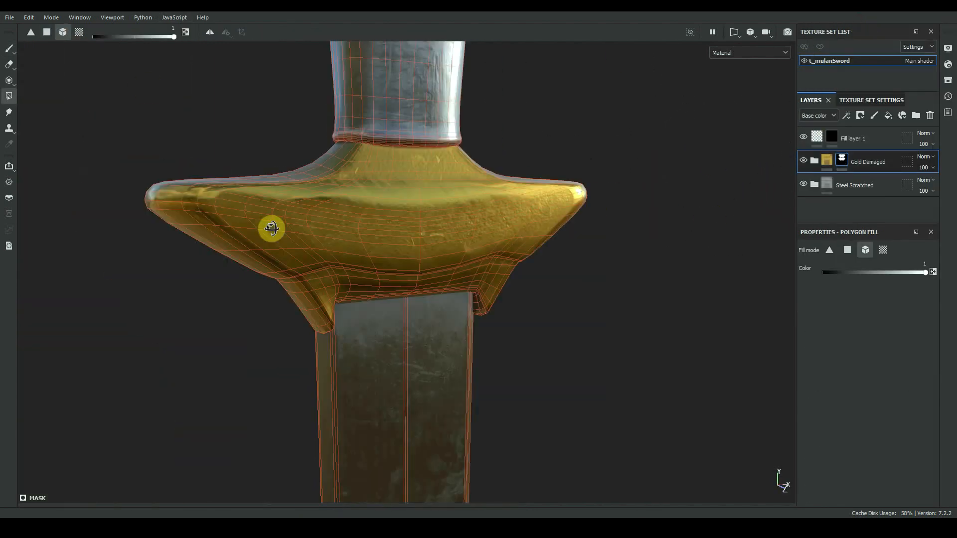
pyautogui.scroll(-3, 398, 224)
pyautogui.keyDown('alt'); pyautogui.moveTo(408, 225); pyautogui.dragTo(391, 425, button='middle'); pyautogui.keyUp('alt')
pyautogui.click(398, 270)
# - Select the mask of Fill layer 1 for brush painting, turn on symmetry and shrink the brush
pyautogui.keyDown('alt'); pyautogui.moveTo(496, 478); pyautogui.dragTo(517, 318, button='middle'); pyautogui.keyUp('alt')
pyautogui.scroll(4, 516, 319)
pyautogui.press('1')
pyautogui.click(832, 136)
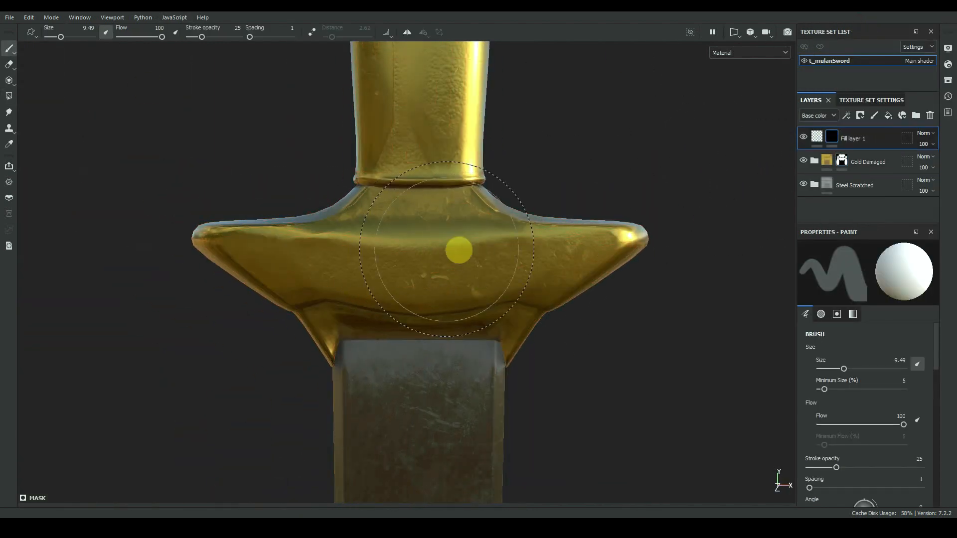
pyautogui.click(407, 32)
pyautogui.scroll(4, 423, 169)
pyautogui.moveTo(215, 37); pyautogui.dragTo(202, 37)
pyautogui.keyDown('ctrl'); pyautogui.moveTo(279, 361); pyautogui.dragTo(245, 361, button='right'); pyautogui.keyUp('ctrl')
pyautogui.scroll(-8, 867, 398)
# - Paint mirrored thin vertical tooth lines across the guard's lower band on the Fill layer 1 mask
pyautogui.keyDown('alt'); pyautogui.moveTo(279, 367); pyautogui.dragTo(270, 343, button='middle'); pyautogui.keyUp('alt')
pyautogui.keyDown('ctrl'); pyautogui.moveTo(271, 342); pyautogui.dragTo(238, 322, button='right'); pyautogui.keyUp('ctrl')
pyautogui.moveTo(238, 322)
pyautogui.keyDown('alt'); pyautogui.mouseDown()
pyautogui.moveTo(237, 333)
pyautogui.moveTo(427, 304)
pyautogui.mouseUp(); pyautogui.keyUp('alt')
pyautogui.moveTo(445, 359); pyautogui.dragTo(447, 368)
pyautogui.keyDown('alt'); pyautogui.moveTo(360, 345); pyautogui.dragTo(349, 342); pyautogui.keyUp('alt')
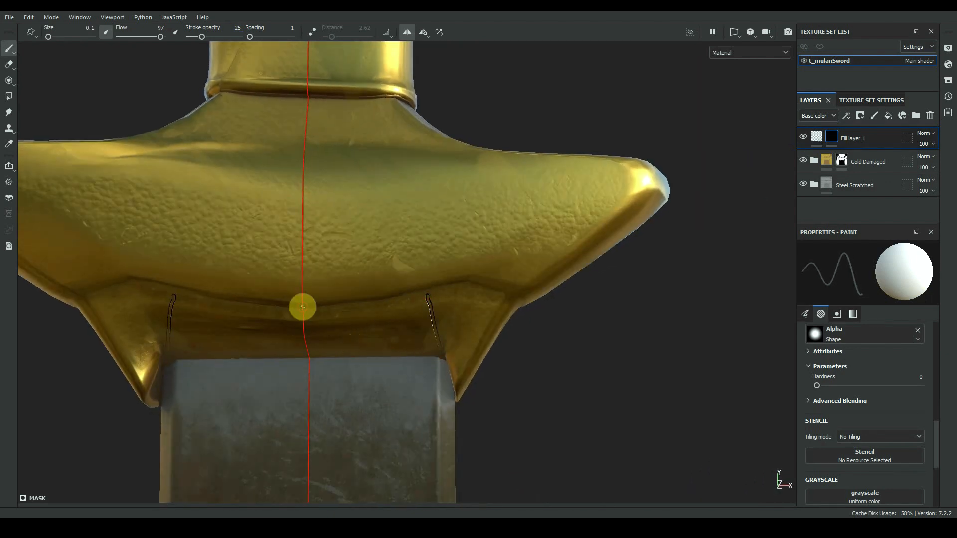
pyautogui.moveTo(301, 306); pyautogui.dragTo(305, 344)
pyautogui.moveTo(306, 345)
pyautogui.keyDown('alt'); pyautogui.mouseDown()
pyautogui.moveTo(352, 357)
pyautogui.moveTo(331, 353)
pyautogui.mouseUp(); pyautogui.keyUp('alt')
pyautogui.moveTo(368, 301)
pyautogui.mouseDown()
pyautogui.moveTo(373, 342)
pyautogui.moveTo(390, 328)
pyautogui.mouseUp()
# - Paint the mirrored face engraving on the guard: inward spirals, wide side arcs and brow lines ending in curls
pyautogui.moveTo(365, 257)
pyautogui.keyDown('alt'); pyautogui.mouseDown()
pyautogui.moveTo(378, 325)
pyautogui.moveTo(344, 324)
pyautogui.mouseUp(); pyautogui.keyUp('alt')
pyautogui.keyDown('alt'); pyautogui.moveTo(344, 325); pyautogui.dragTo(332, 326, button='middle'); pyautogui.keyUp('alt')
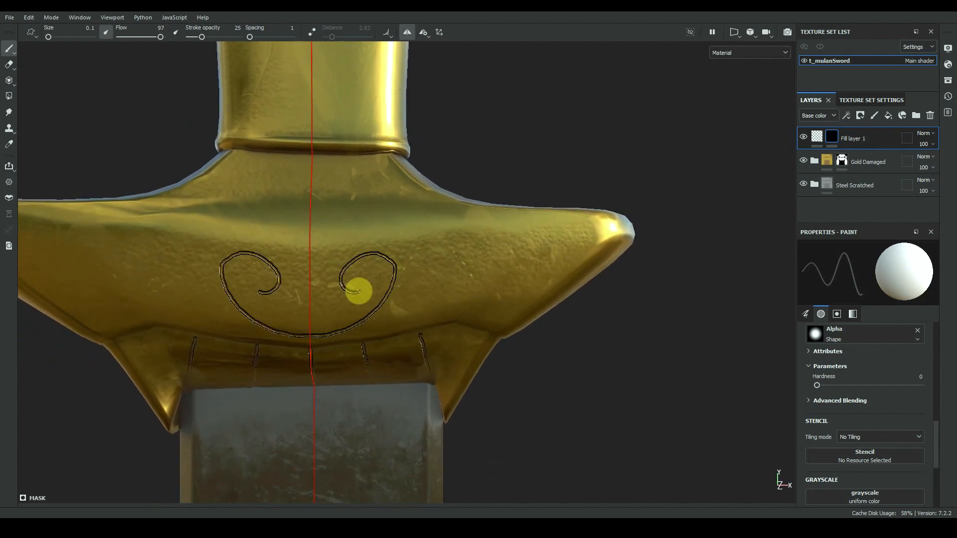
pyautogui.moveTo(371, 300)
pyautogui.keyDown('alt'); pyautogui.mouseDown(button='middle')
pyautogui.moveTo(348, 284)
pyautogui.moveTo(305, 282)
pyautogui.moveTo(388, 289)
pyautogui.moveTo(376, 293)
pyautogui.moveTo(391, 327)
pyautogui.mouseUp(button='middle'); pyautogui.keyUp('alt')
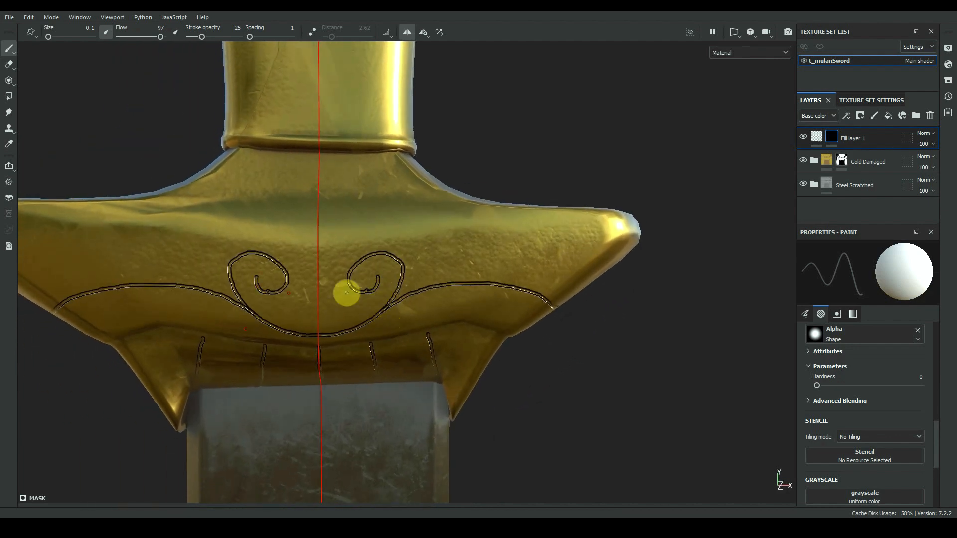
pyautogui.keyDown('alt'); pyautogui.moveTo(346, 293); pyautogui.dragTo(319, 290, button='middle'); pyautogui.keyUp('alt')
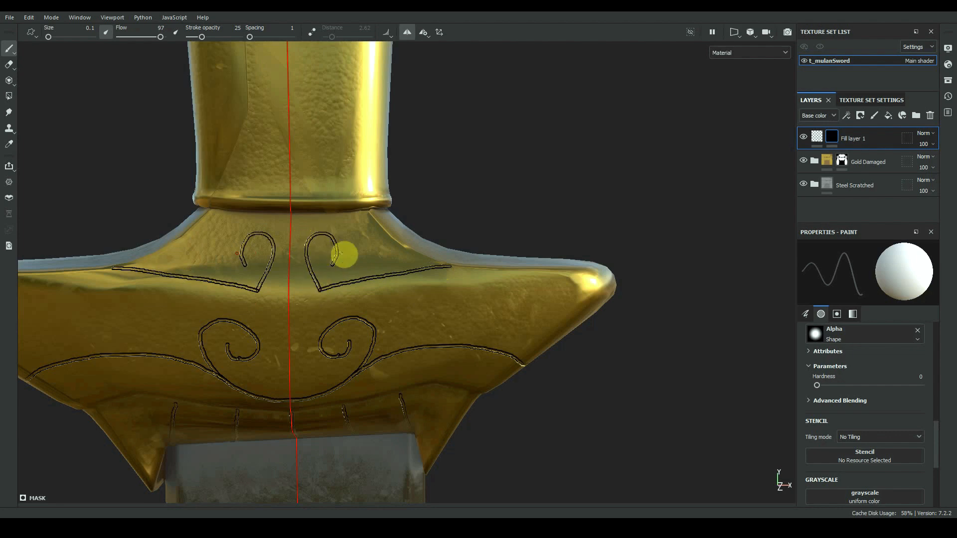
pyautogui.keyDown('alt'); pyautogui.moveTo(344, 255); pyautogui.dragTo(335, 259, button='middle'); pyautogui.keyUp('alt')
pyautogui.moveTo(334, 285)
pyautogui.mouseDown()
pyautogui.moveTo(382, 266)
pyautogui.moveTo(356, 287)
pyautogui.moveTo(348, 272)
pyautogui.moveTo(427, 254)
pyautogui.moveTo(367, 273)
pyautogui.moveTo(352, 327)
pyautogui.moveTo(340, 333)
pyautogui.mouseUp()
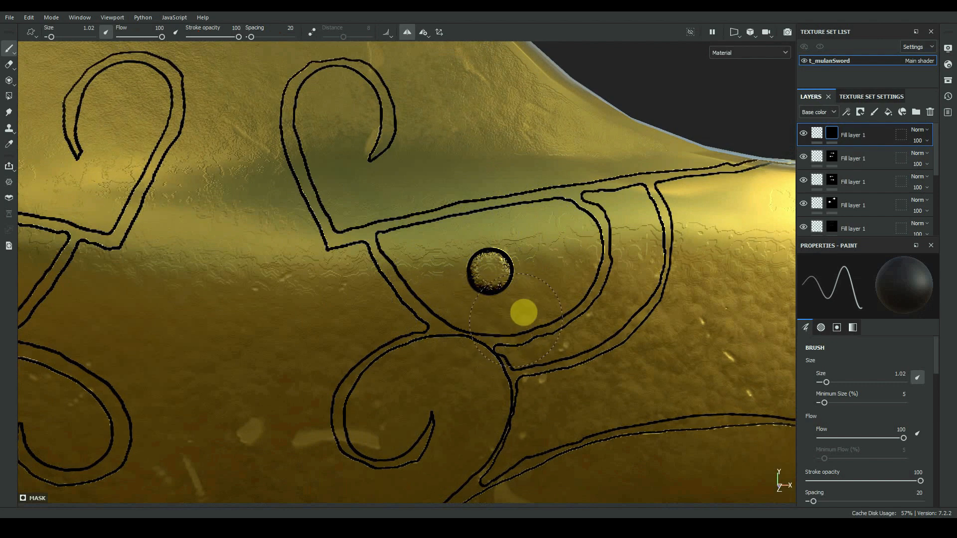
# - Brush around the round pupils of both guard eyes on the topmost Fill layer 1 mask
pyautogui.scroll(-3, 457, 222)
pyautogui.keyDown('alt'); pyautogui.moveTo(299, 264); pyautogui.dragTo(527, 235, button='middle'); pyautogui.keyUp('alt')
pyautogui.scroll(2, 498, 246)
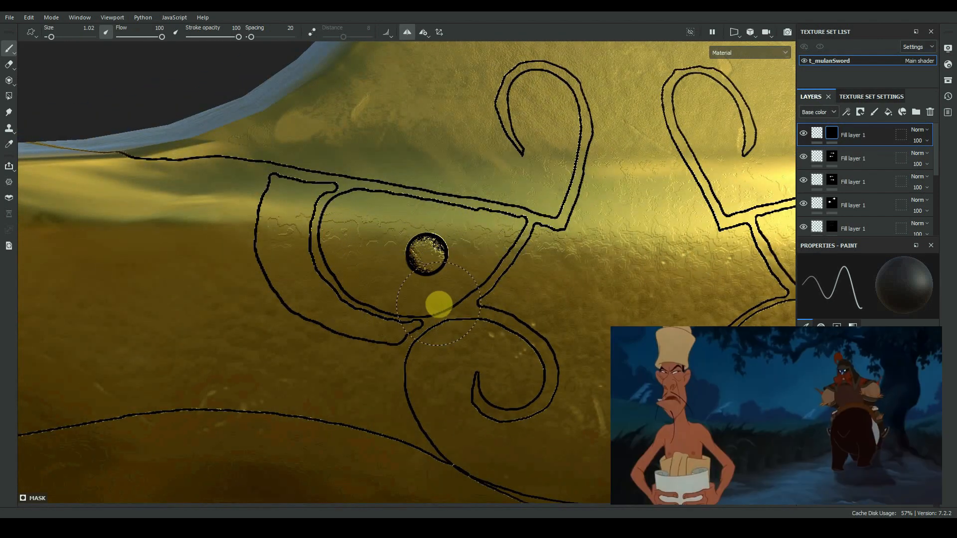
pyautogui.scroll(-2, 449, 241)
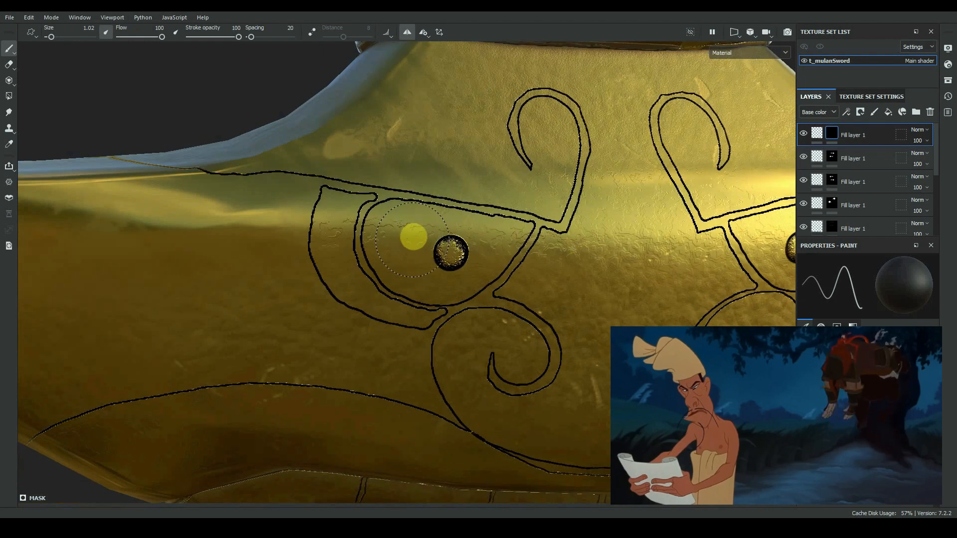
pyautogui.scroll(-4, 526, 214)
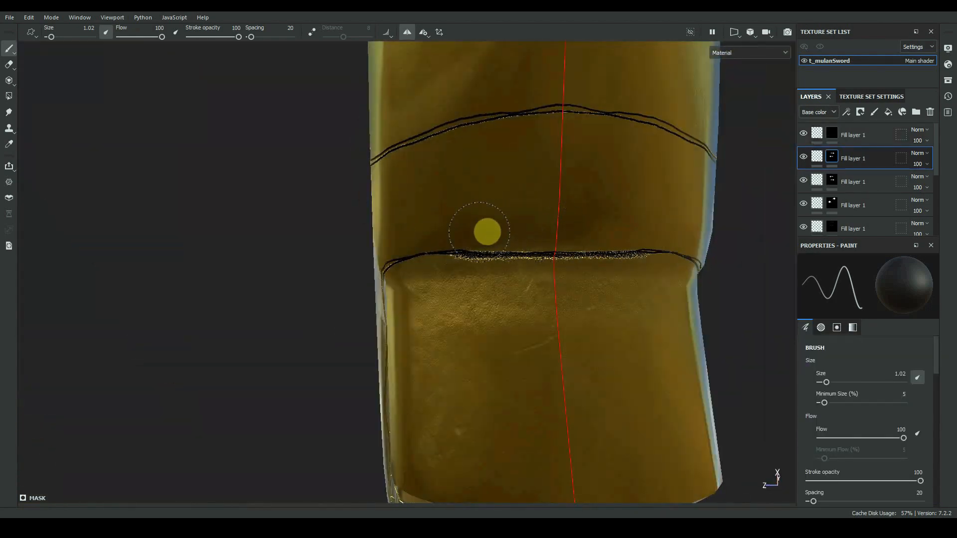
# - On the second Fill layer 1 mask, brush a soft edge below the mouth line at the guard's end and outer corner
pyautogui.keyDown('alt'); pyautogui.moveTo(488, 232); pyautogui.dragTo(524, 154); pyautogui.keyUp('alt')
pyautogui.keyDown('alt'); pyautogui.moveTo(632, 179); pyautogui.dragTo(418, 202); pyautogui.keyUp('alt')
pyautogui.moveTo(418, 201)
pyautogui.keyDown('alt'); pyautogui.mouseDown(button='right')
pyautogui.moveTo(423, 260)
pyautogui.moveTo(335, 261)
pyautogui.mouseUp(button='right'); pyautogui.keyUp('alt')
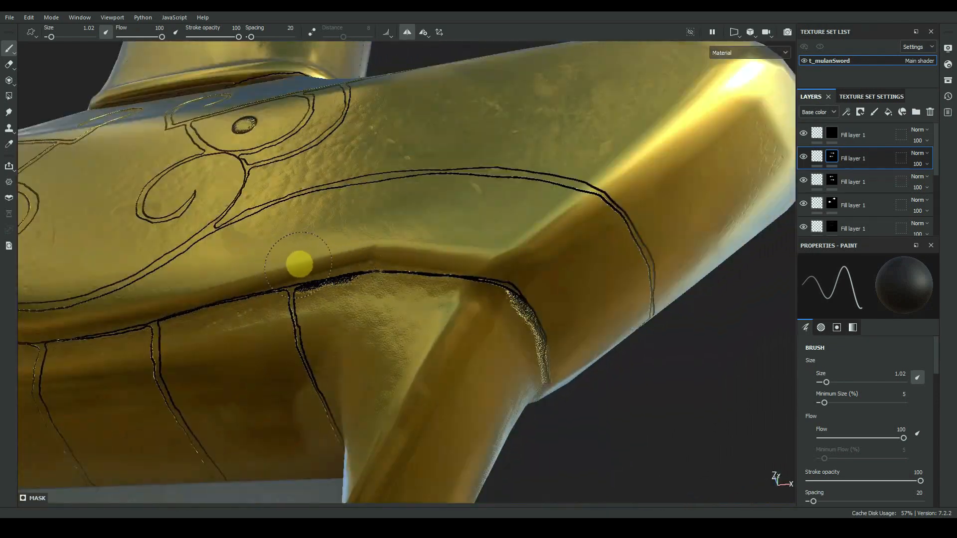
pyautogui.keyDown('alt'); pyautogui.moveTo(445, 254); pyautogui.dragTo(493, 288); pyautogui.keyUp('alt')
pyautogui.keyDown('alt'); pyautogui.moveTo(584, 280); pyautogui.dragTo(462, 314, button='right'); pyautogui.keyUp('alt')
pyautogui.scroll(-5, 842, 199)
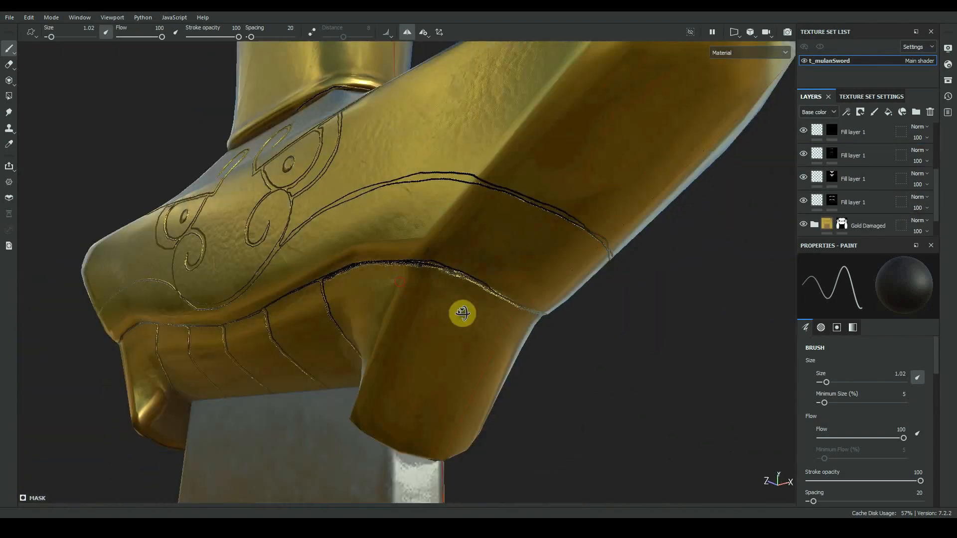
pyautogui.keyDown('alt'); pyautogui.moveTo(461, 314); pyautogui.dragTo(578, 299); pyautogui.keyUp('alt')
pyautogui.scroll(5, 839, 225)
pyautogui.moveTo(548, 269)
pyautogui.keyDown('alt'); pyautogui.mouseDown()
pyautogui.moveTo(363, 267)
pyautogui.moveTo(548, 259)
pyautogui.mouseUp(); pyautogui.keyUp('alt')
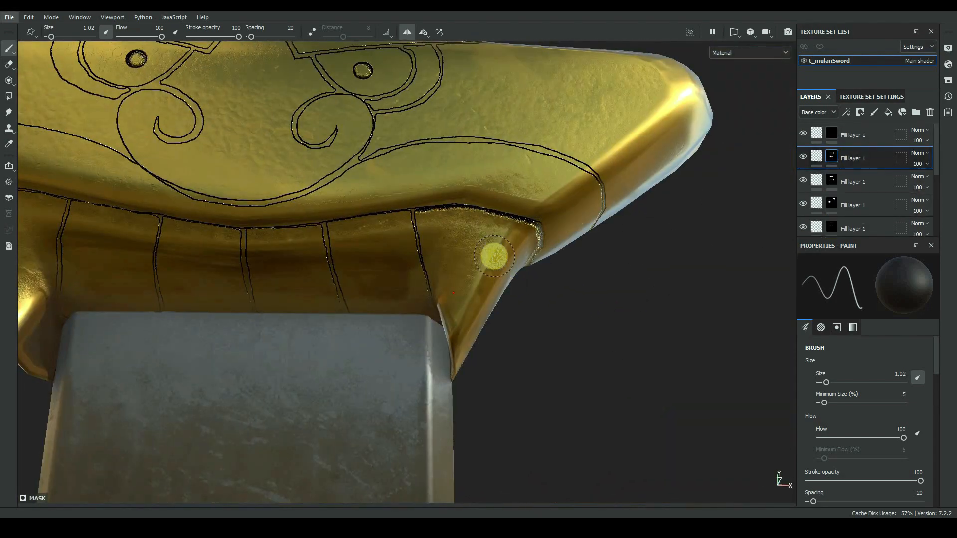
# - Brush soft engraved edges around the right corner panel's inner side and the neighbouring central tooth panel
pyautogui.keyDown('alt'); pyautogui.moveTo(494, 256); pyautogui.dragTo(399, 260, button='right'); pyautogui.keyUp('alt')
pyautogui.keyDown('alt'); pyautogui.moveTo(413, 249); pyautogui.dragTo(648, 240, button='middle'); pyautogui.keyUp('alt')
pyautogui.moveTo(669, 112); pyautogui.dragTo(660, 414)
pyautogui.moveTo(422, 104); pyautogui.dragTo(435, 178)
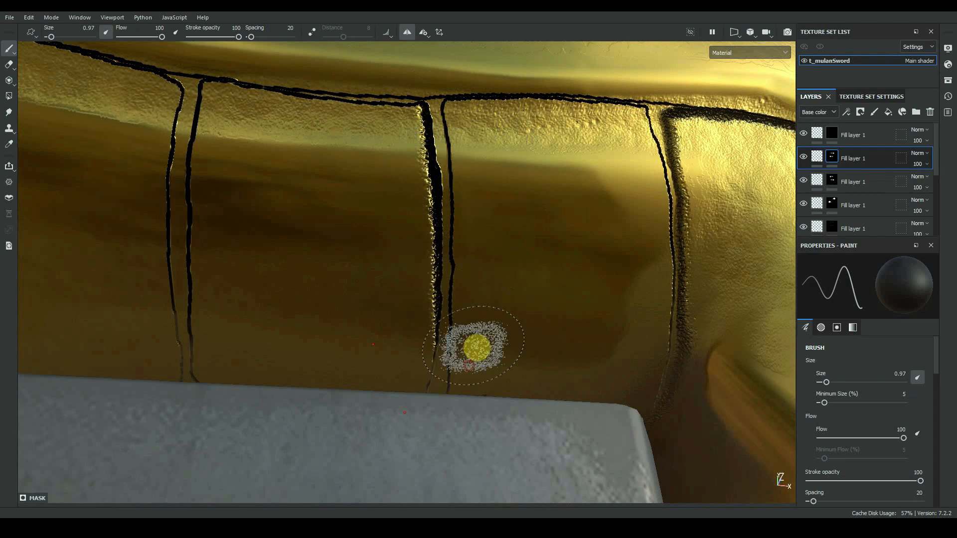
pyautogui.keyDown('alt'); pyautogui.moveTo(477, 348); pyautogui.dragTo(356, 166); pyautogui.keyUp('alt')
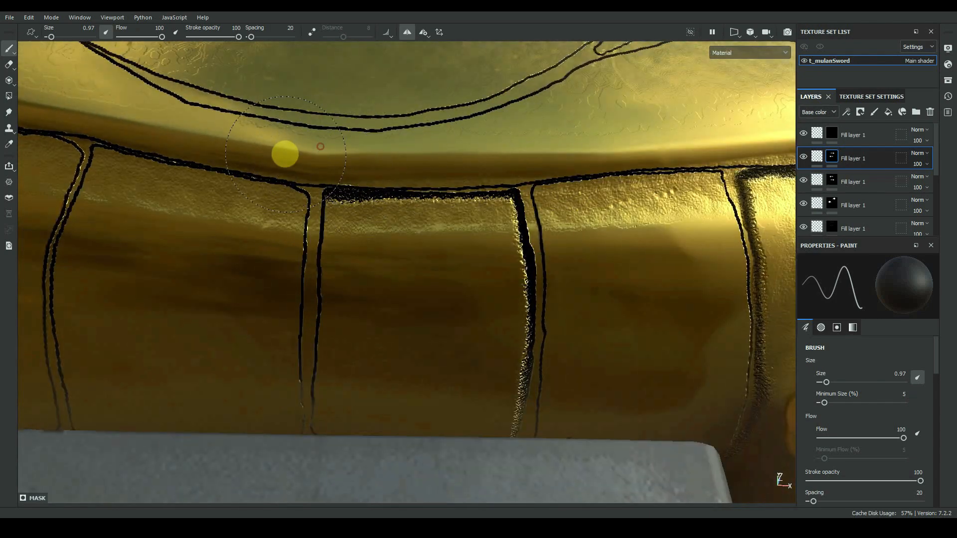
pyautogui.keyDown('alt'); pyautogui.moveTo(281, 193); pyautogui.dragTo(352, 259, button='middle'); pyautogui.keyUp('alt')
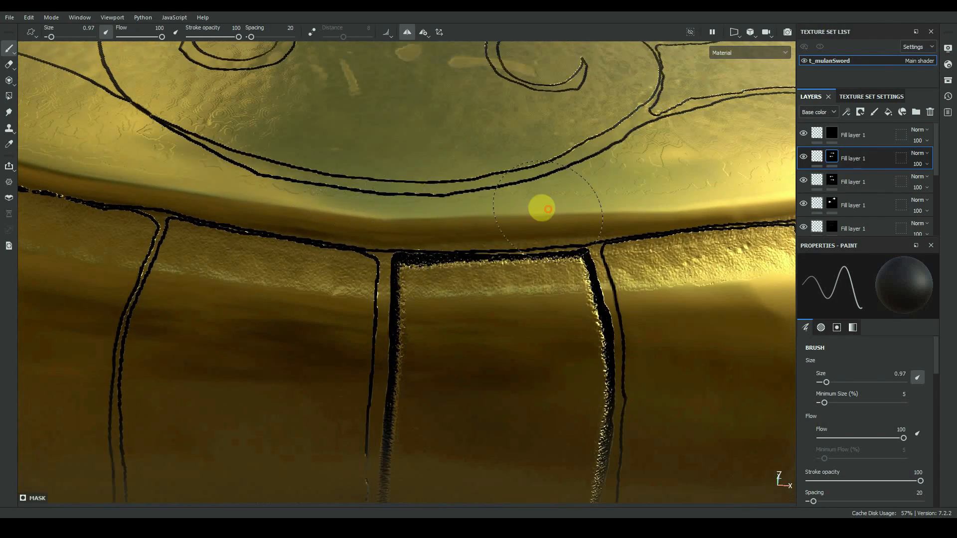
pyautogui.keyDown('alt'); pyautogui.moveTo(540, 207); pyautogui.dragTo(393, 453); pyautogui.keyUp('alt')
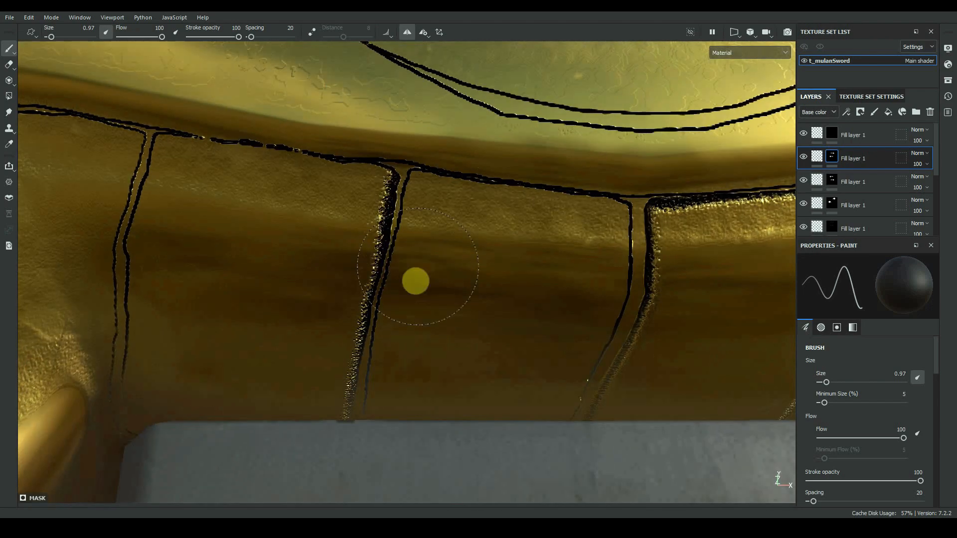
# - Brush soft engraved edges along the top and both sides of the tooth panel near the guard's left corner
pyautogui.keyDown('alt'); pyautogui.moveTo(417, 280); pyautogui.dragTo(261, 129); pyautogui.keyUp('alt')
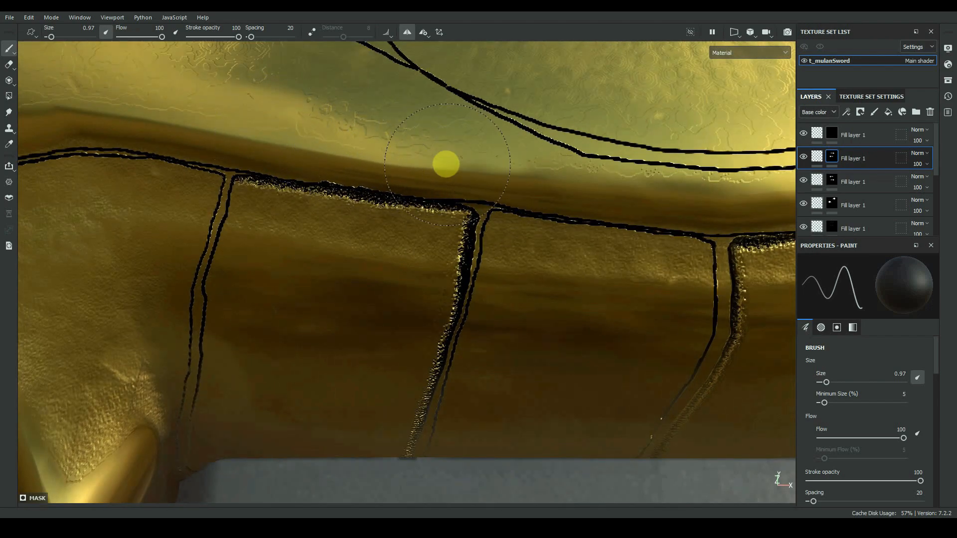
pyautogui.keyDown('alt'); pyautogui.moveTo(508, 188); pyautogui.dragTo(259, 190); pyautogui.keyUp('alt')
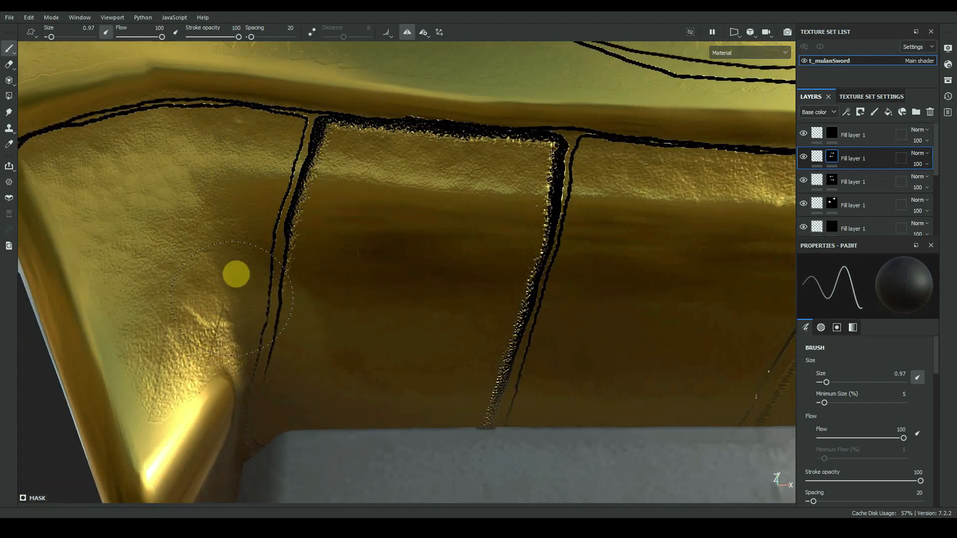
pyautogui.keyDown('alt'); pyautogui.moveTo(231, 298); pyautogui.dragTo(230, 257); pyautogui.keyUp('alt')
pyautogui.keyDown('alt'); pyautogui.moveTo(257, 404); pyautogui.dragTo(263, 320); pyautogui.keyUp('alt')
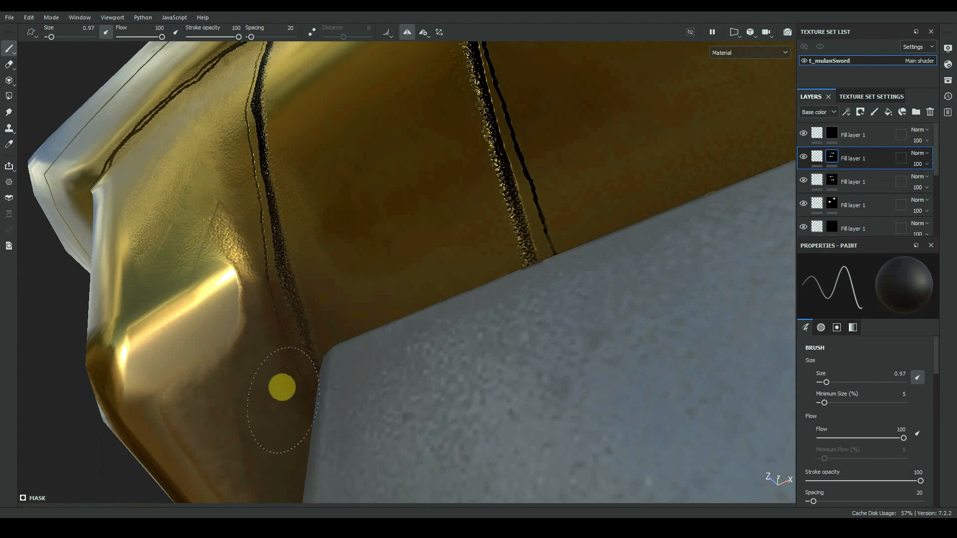
pyautogui.keyDown('alt'); pyautogui.moveTo(233, 239); pyautogui.dragTo(290, 164); pyautogui.keyUp('alt')
pyautogui.keyDown('alt'); pyautogui.moveTo(484, 185); pyautogui.dragTo(456, 187); pyautogui.keyUp('alt')
# - Select the third Fill layer 1 mask and brush soft edges along the sides of the right-hand tooth panel
pyautogui.click(833, 180)
pyautogui.keyDown('alt'); pyautogui.moveTo(556, 157); pyautogui.dragTo(399, 192); pyautogui.keyUp('alt')
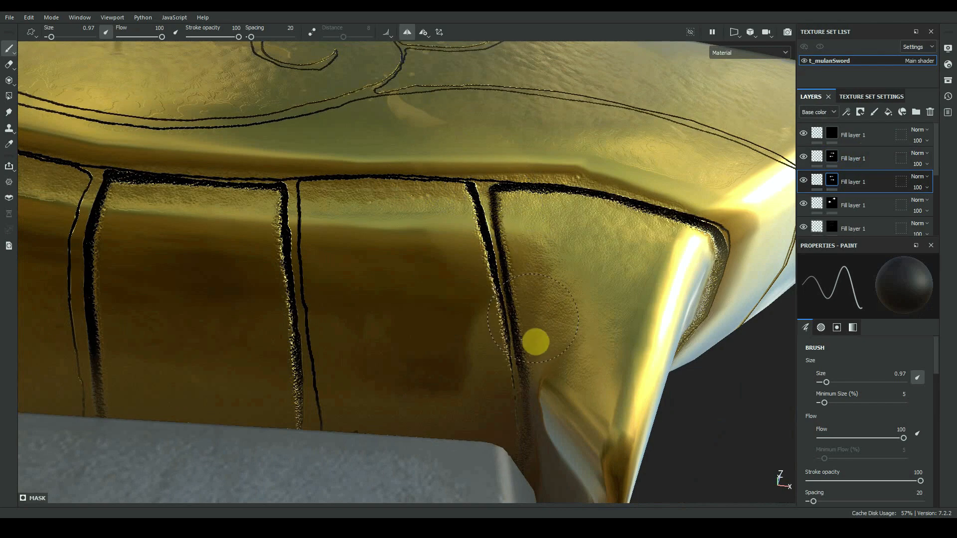
pyautogui.keyDown('alt'); pyautogui.moveTo(535, 342); pyautogui.dragTo(393, 389); pyautogui.keyUp('alt')
pyautogui.keyDown('alt'); pyautogui.moveTo(361, 210); pyautogui.dragTo(362, 281); pyautogui.keyUp('alt')
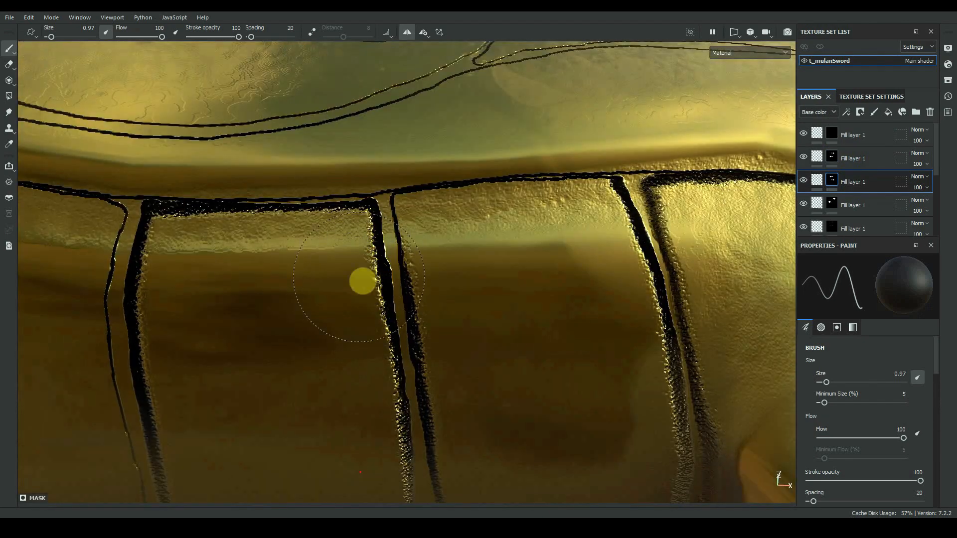
pyautogui.keyDown('alt'); pyautogui.moveTo(358, 234); pyautogui.dragTo(450, 155); pyautogui.keyUp('alt')
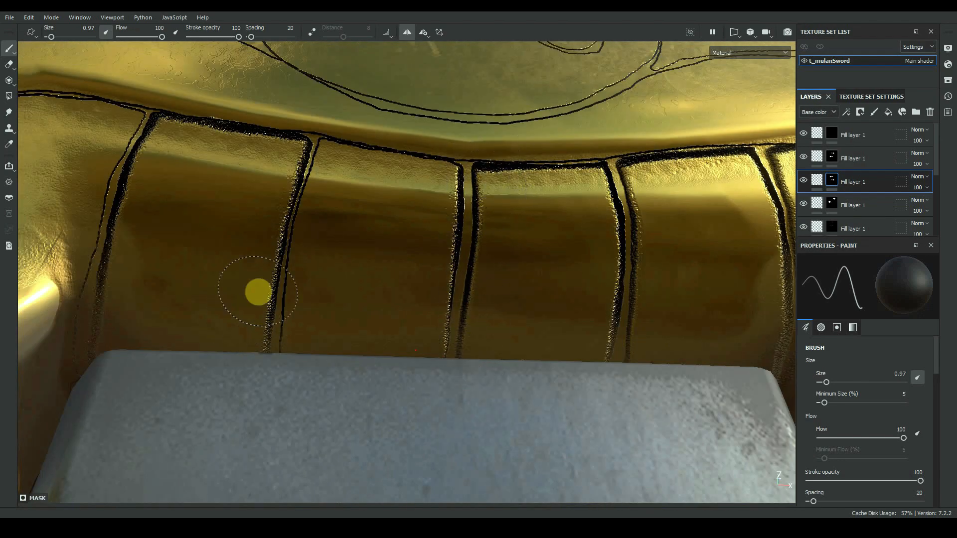
# - Brush soft edges around the tooth panel left of centre and along the inner side of the left corner panel
pyautogui.keyDown('alt'); pyautogui.moveTo(258, 292); pyautogui.dragTo(249, 246); pyautogui.keyUp('alt')
pyautogui.moveTo(275, 103)
pyautogui.keyDown('alt'); pyautogui.mouseDown()
pyautogui.moveTo(273, 183)
pyautogui.moveTo(263, 197)
pyautogui.mouseUp(); pyautogui.keyUp('alt')
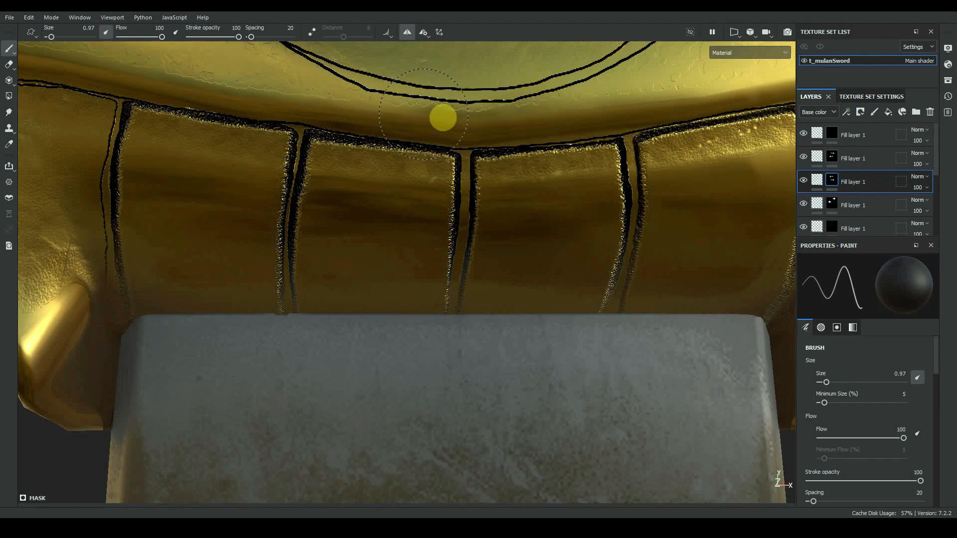
pyautogui.keyDown('alt'); pyautogui.moveTo(443, 118); pyautogui.dragTo(344, 154); pyautogui.keyUp('alt')
pyautogui.keyDown('alt'); pyautogui.moveTo(342, 254); pyautogui.dragTo(335, 341); pyautogui.keyUp('alt')
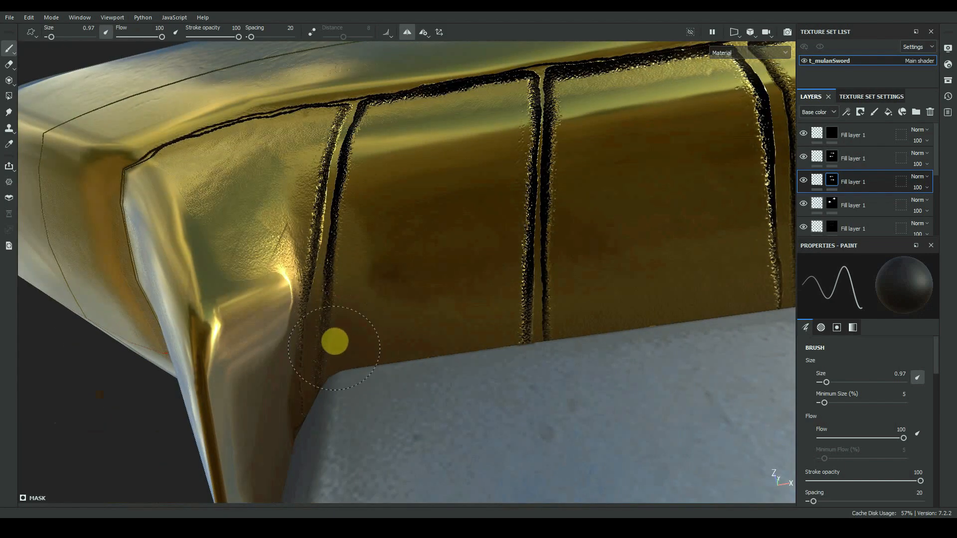
pyautogui.moveTo(320, 412)
pyautogui.keyDown('alt'); pyautogui.mouseDown()
pyautogui.moveTo(329, 422)
pyautogui.moveTo(364, 346)
pyautogui.moveTo(496, 188)
pyautogui.moveTo(350, 206)
pyautogui.moveTo(228, 250)
pyautogui.moveTo(270, 201)
pyautogui.moveTo(366, 183)
pyautogui.mouseUp(); pyautogui.keyUp('alt')
pyautogui.moveTo(267, 220)
pyautogui.mouseDown()
pyautogui.moveTo(458, 218)
pyautogui.moveTo(371, 213)
pyautogui.mouseUp()
pyautogui.keyDown('alt'); pyautogui.moveTo(372, 214); pyautogui.dragTo(299, 265, button='right'); pyautogui.keyUp('alt')
pyautogui.keyDown('alt'); pyautogui.moveTo(299, 264); pyautogui.dragTo(540, 391); pyautogui.keyUp('alt')
pyautogui.scroll(-1, 832, 199)
# - Select the mask of the Fill layer 1 lower in the stack and edge the right eye's outer bands with a 0.65 brush
pyautogui.click(832, 197)
pyautogui.keyDown('alt'); pyautogui.moveTo(434, 219); pyautogui.dragTo(363, 194); pyautogui.keyUp('alt')
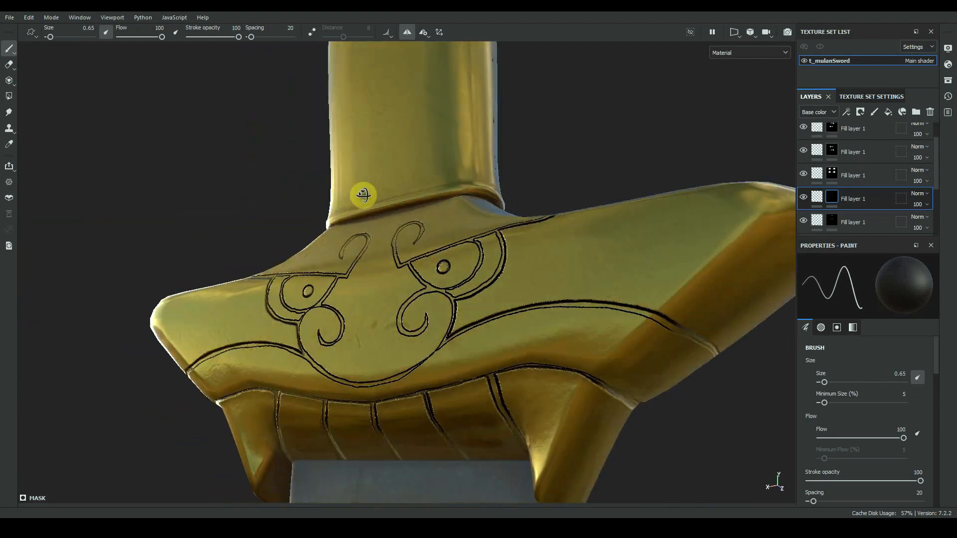
pyautogui.keyDown('alt'); pyautogui.moveTo(483, 243); pyautogui.dragTo(518, 454, button='right'); pyautogui.keyUp('alt')
pyautogui.keyDown('alt'); pyautogui.moveTo(503, 359); pyautogui.dragTo(453, 246); pyautogui.keyUp('alt')
pyautogui.moveTo(418, 279); pyautogui.dragTo(489, 263)
pyautogui.keyDown('alt'); pyautogui.moveTo(384, 262); pyautogui.dragTo(329, 356); pyautogui.keyUp('alt')
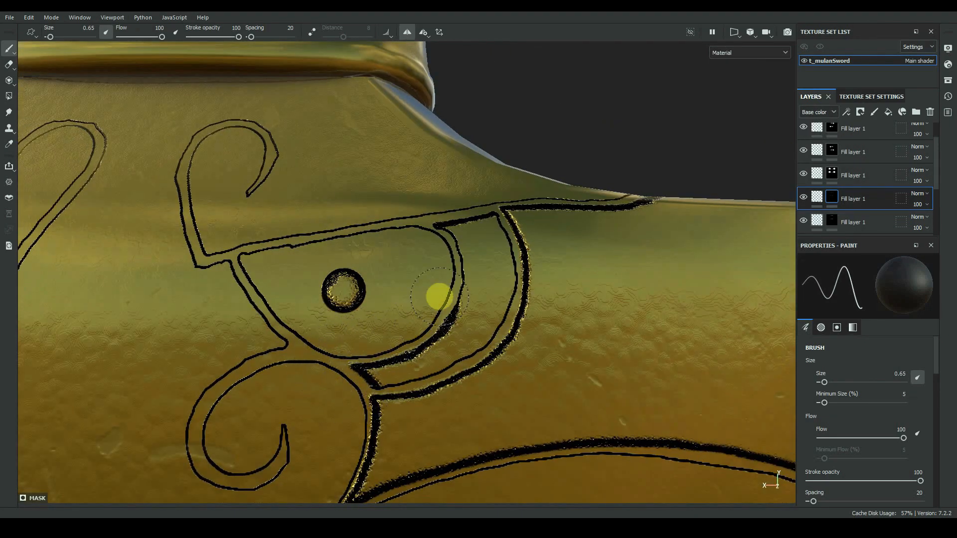
pyautogui.keyDown('alt'); pyautogui.moveTo(439, 297); pyautogui.dragTo(440, 257); pyautogui.keyUp('alt')
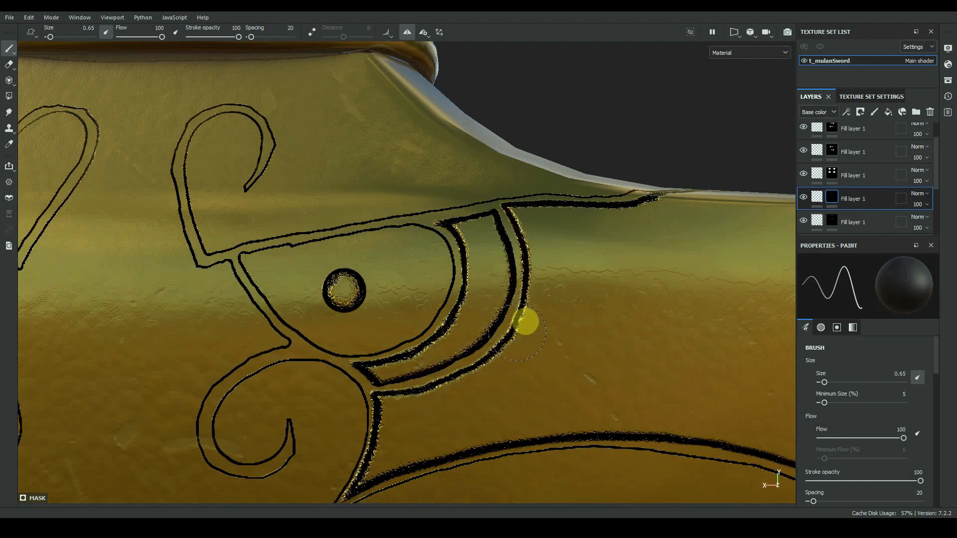
# - Brush matching thick soft edges along the left eye's outer bands and brow underside
pyautogui.keyDown('alt'); pyautogui.moveTo(576, 235); pyautogui.dragTo(208, 328, button='right'); pyautogui.keyUp('alt')
pyautogui.keyDown('alt'); pyautogui.moveTo(207, 328); pyautogui.dragTo(319, 326); pyautogui.keyUp('alt')
pyautogui.keyDown('alt'); pyautogui.moveTo(105, 94); pyautogui.dragTo(354, 282, button='right'); pyautogui.keyUp('alt')
pyautogui.moveTo(371, 319); pyautogui.dragTo(393, 337)
pyautogui.moveTo(329, 223)
pyautogui.keyDown('alt'); pyautogui.mouseDown()
pyautogui.moveTo(340, 235)
pyautogui.moveTo(223, 168)
pyautogui.mouseUp(); pyautogui.keyUp('alt')
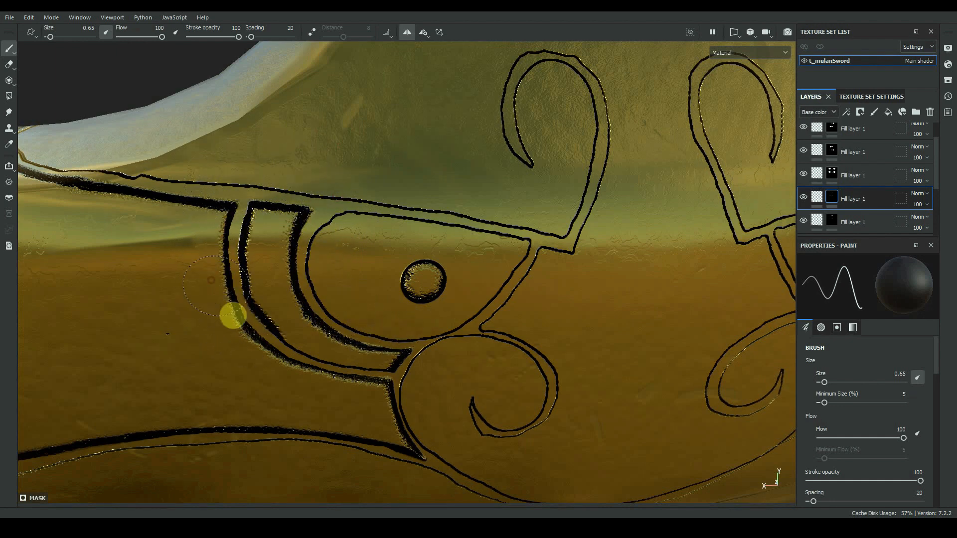
pyautogui.moveTo(323, 378); pyautogui.dragTo(389, 388)
pyautogui.keyDown('alt'); pyautogui.moveTo(390, 388); pyautogui.dragTo(299, 339); pyautogui.keyUp('alt')
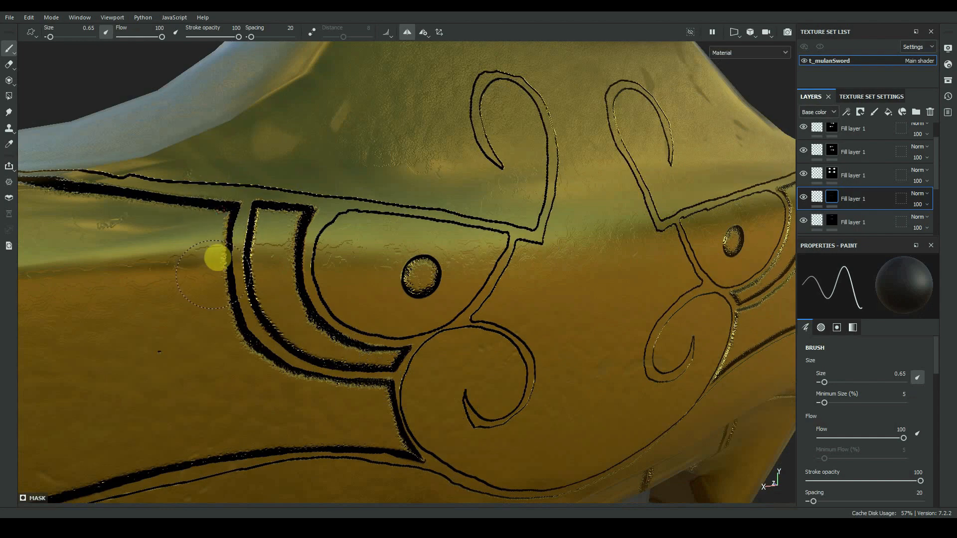
pyautogui.keyDown('alt'); pyautogui.moveTo(216, 311); pyautogui.dragTo(281, 381); pyautogui.keyUp('alt')
pyautogui.keyDown('alt'); pyautogui.moveTo(403, 423); pyautogui.dragTo(487, 261, button='right'); pyautogui.keyUp('alt')
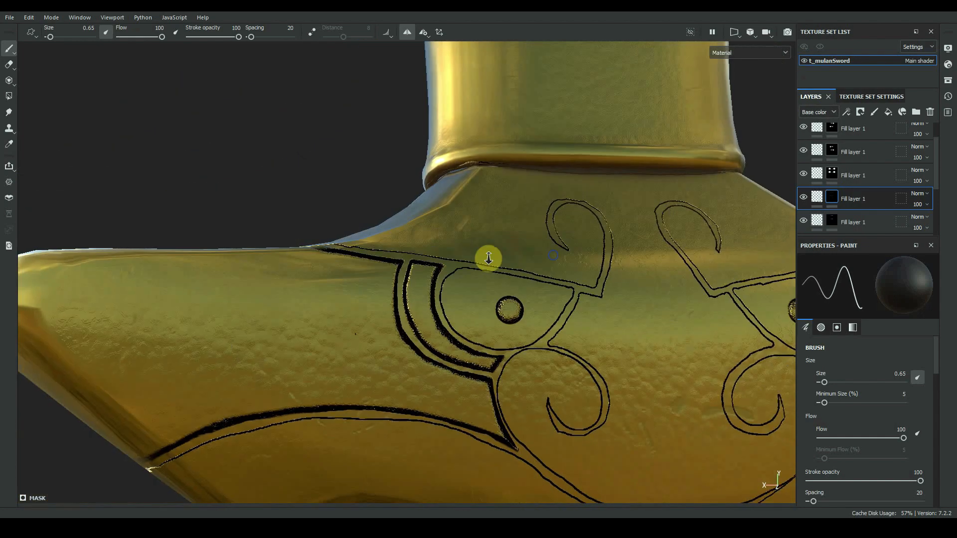
pyautogui.keyDown('alt'); pyautogui.moveTo(487, 260); pyautogui.dragTo(436, 248); pyautogui.keyUp('alt')
# - Select the next lower Fill layer 1 mask and brush a thick soft edge inside the right eye's outline
pyautogui.click(832, 221)
pyautogui.keyDown('alt'); pyautogui.moveTo(548, 224); pyautogui.dragTo(504, 245, button='right'); pyautogui.keyUp('alt')
pyautogui.keyDown('alt'); pyautogui.moveTo(504, 246); pyautogui.dragTo(493, 285, button='middle'); pyautogui.keyUp('alt')
pyautogui.moveTo(413, 285); pyautogui.dragTo(466, 273)
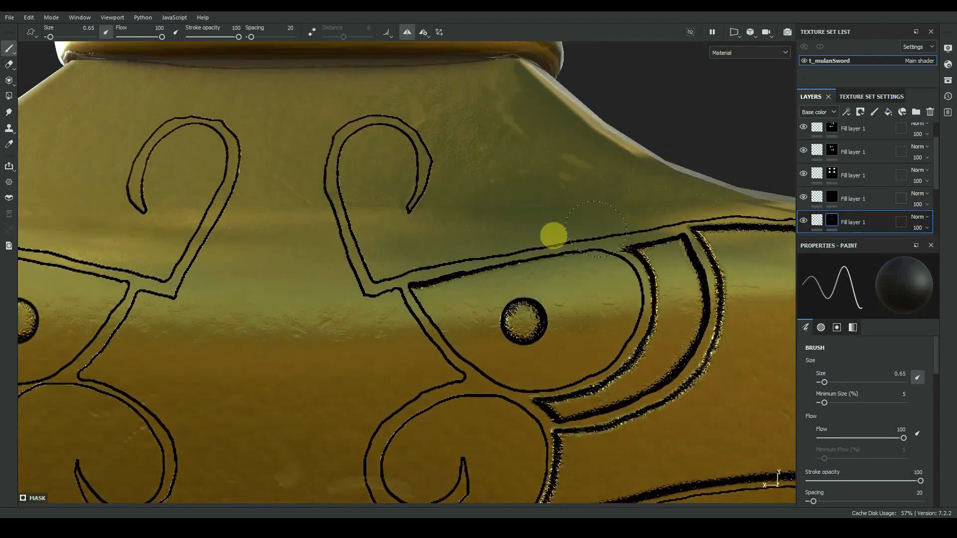
pyautogui.moveTo(553, 235)
pyautogui.mouseDown()
pyautogui.moveTo(395, 335)
pyautogui.moveTo(411, 328)
pyautogui.mouseUp()
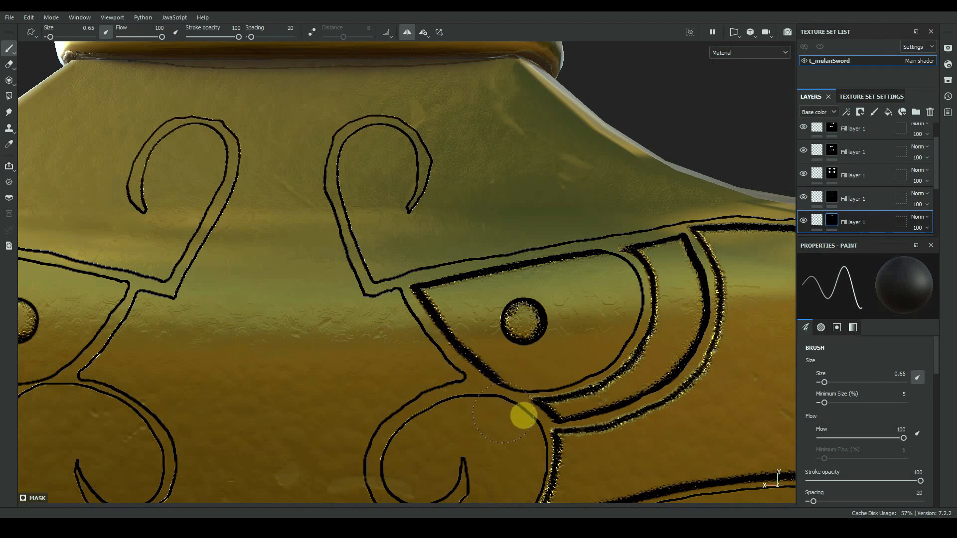
pyautogui.moveTo(642, 360); pyautogui.dragTo(659, 337)
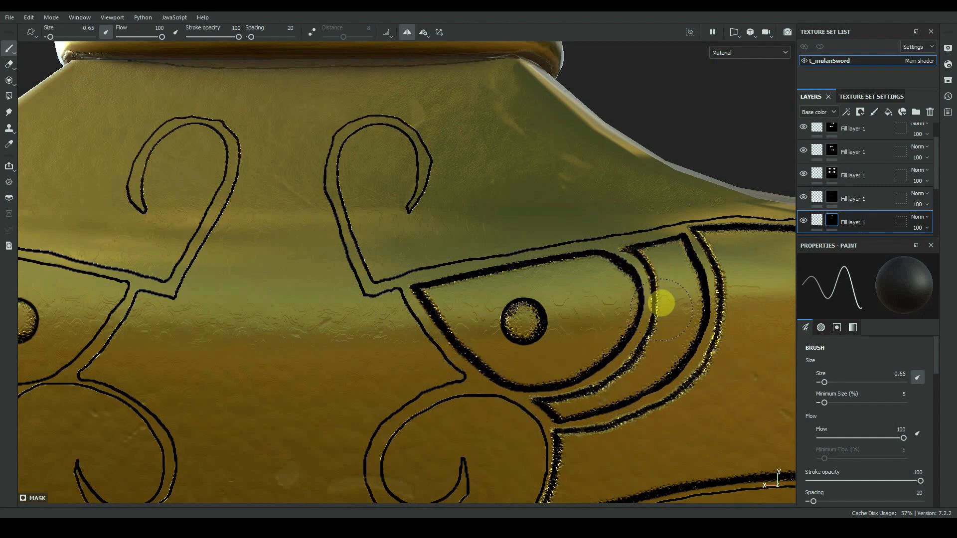
# - Brush the same thick soft edge around the inside of the left eye's outline
pyautogui.keyDown('alt'); pyautogui.moveTo(124, 294); pyautogui.dragTo(396, 263, button='middle'); pyautogui.keyUp('alt')
pyautogui.moveTo(326, 225)
pyautogui.mouseDown()
pyautogui.moveTo(458, 248)
pyautogui.moveTo(365, 238)
pyautogui.mouseUp()
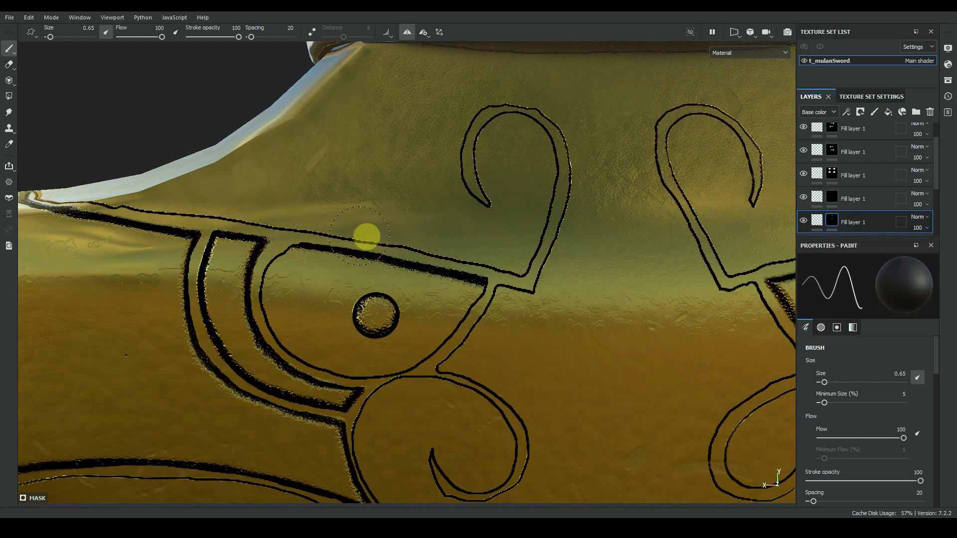
pyautogui.moveTo(295, 246)
pyautogui.mouseDown()
pyautogui.moveTo(271, 301)
pyautogui.moveTo(260, 239)
pyautogui.mouseUp()
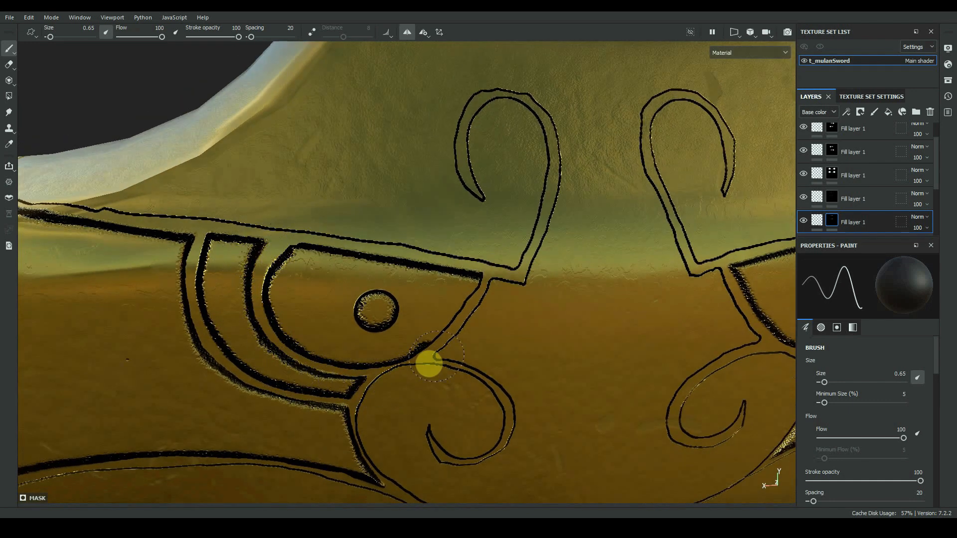
pyautogui.keyDown('alt'); pyautogui.moveTo(458, 339); pyautogui.dragTo(438, 356); pyautogui.keyUp('alt')
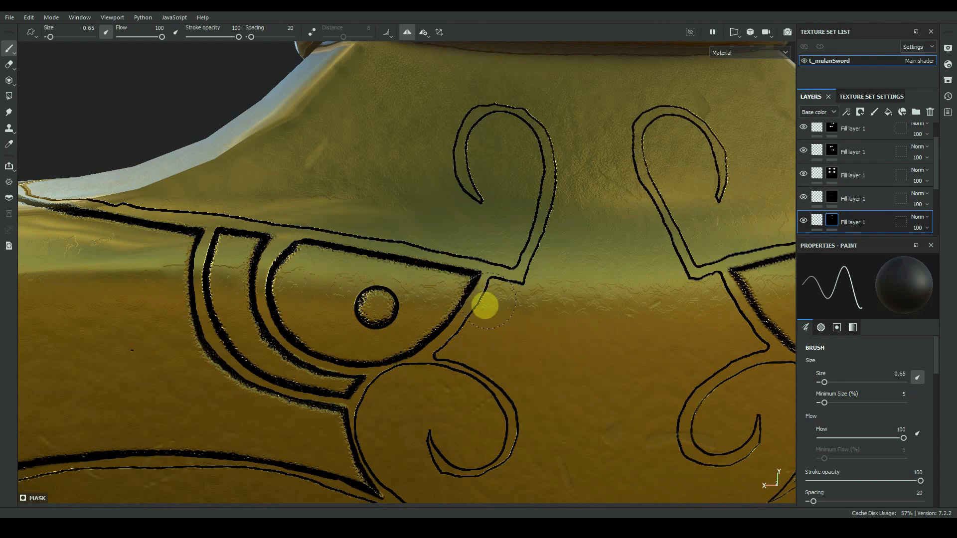
# - Select the Fill layer 1 mask above the lowest one and paint black over the guard's left shoulder with a 1.38 brush
pyautogui.keyDown('alt'); pyautogui.moveTo(401, 351); pyautogui.dragTo(246, 209, button='right'); pyautogui.keyUp('alt')
pyautogui.scroll(-2, 842, 200)
pyautogui.click(832, 184)
pyautogui.moveTo(349, 299)
pyautogui.keyDown('alt'); pyautogui.mouseDown()
pyautogui.moveTo(461, 359)
pyautogui.moveTo(474, 355)
pyautogui.mouseUp(); pyautogui.keyUp('alt')
pyautogui.moveTo(397, 421); pyautogui.dragTo(481, 266)
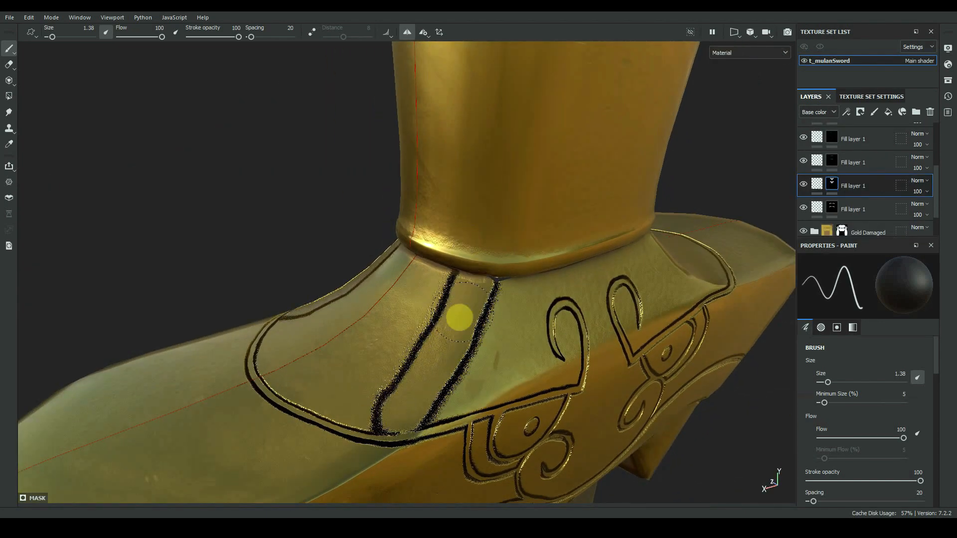
pyautogui.moveTo(379, 441)
pyautogui.mouseDown()
pyautogui.moveTo(425, 366)
pyautogui.moveTo(239, 372)
pyautogui.moveTo(343, 457)
pyautogui.mouseUp()
pyautogui.moveTo(309, 358)
pyautogui.mouseDown()
pyautogui.moveTo(294, 396)
pyautogui.moveTo(374, 365)
pyautogui.moveTo(397, 263)
pyautogui.moveTo(448, 309)
pyautogui.mouseUp()
pyautogui.moveTo(394, 239)
pyautogui.mouseDown()
pyautogui.moveTo(316, 304)
pyautogui.moveTo(349, 326)
pyautogui.mouseUp()
pyautogui.moveTo(370, 343)
pyautogui.keyDown('alt'); pyautogui.mouseDown()
pyautogui.moveTo(341, 334)
pyautogui.moveTo(252, 348)
pyautogui.moveTo(292, 393)
pyautogui.mouseUp(); pyautogui.keyUp('alt')
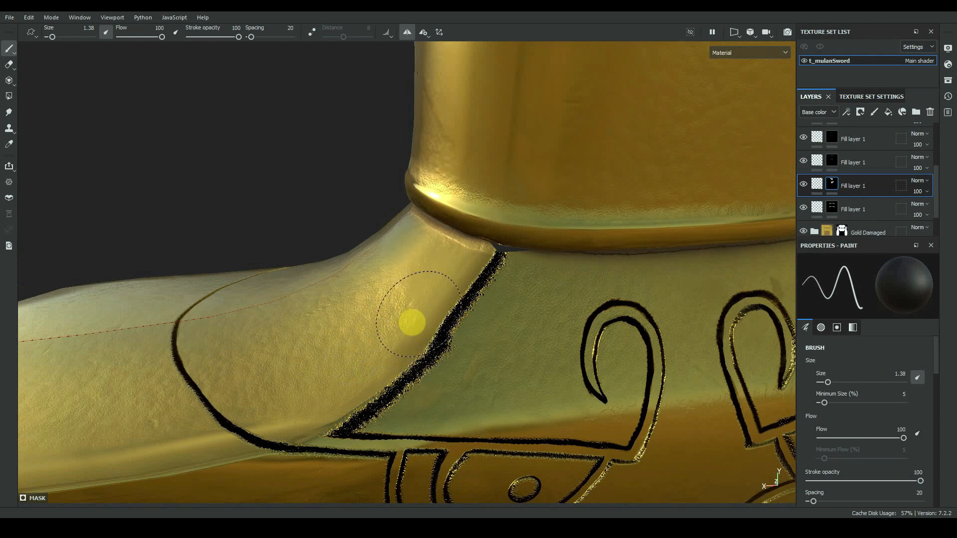
# - Paint the same mask black over the guard's right shoulder, clearing the area between the brow edge and the curved side outline
pyautogui.moveTo(683, 349)
pyautogui.keyDown('alt'); pyautogui.mouseDown()
pyautogui.moveTo(581, 372)
pyautogui.moveTo(414, 359)
pyautogui.moveTo(349, 339)
pyautogui.mouseUp(); pyautogui.keyUp('alt')
pyautogui.moveTo(395, 339)
pyautogui.mouseDown()
pyautogui.moveTo(421, 358)
pyautogui.moveTo(314, 220)
pyautogui.moveTo(411, 275)
pyautogui.mouseUp()
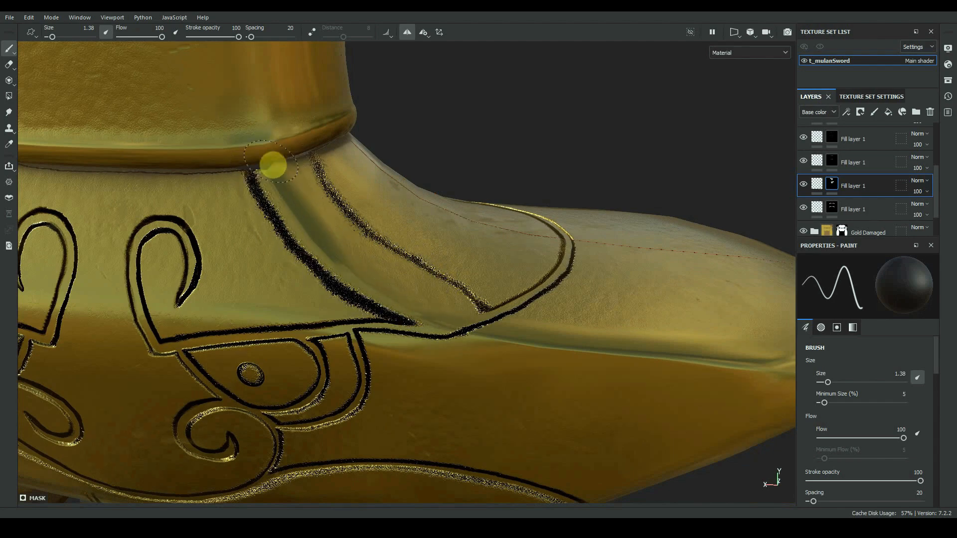
pyautogui.keyDown('alt'); pyautogui.moveTo(257, 167); pyautogui.dragTo(180, 369, button='right'); pyautogui.keyUp('alt')
pyautogui.moveTo(180, 369)
pyautogui.keyDown('alt'); pyautogui.mouseDown()
pyautogui.moveTo(453, 252)
pyautogui.moveTo(349, 329)
pyautogui.mouseUp(); pyautogui.keyUp('alt')
pyautogui.moveTo(399, 331)
pyautogui.mouseDown()
pyautogui.moveTo(345, 367)
pyautogui.moveTo(487, 318)
pyautogui.mouseUp()
pyautogui.keyDown('alt'); pyautogui.moveTo(488, 316); pyautogui.dragTo(361, 319); pyautogui.keyUp('alt')
pyautogui.moveTo(366, 242)
pyautogui.mouseDown()
pyautogui.moveTo(404, 218)
pyautogui.moveTo(421, 277)
pyautogui.mouseUp()
pyautogui.keyDown('alt'); pyautogui.moveTo(421, 277); pyautogui.dragTo(442, 360, button='middle'); pyautogui.keyUp('alt')
pyautogui.hotkey('ctrl', 'z')
pyautogui.hotkey('ctrl', 'z')
pyautogui.moveTo(408, 207); pyautogui.dragTo(459, 293)
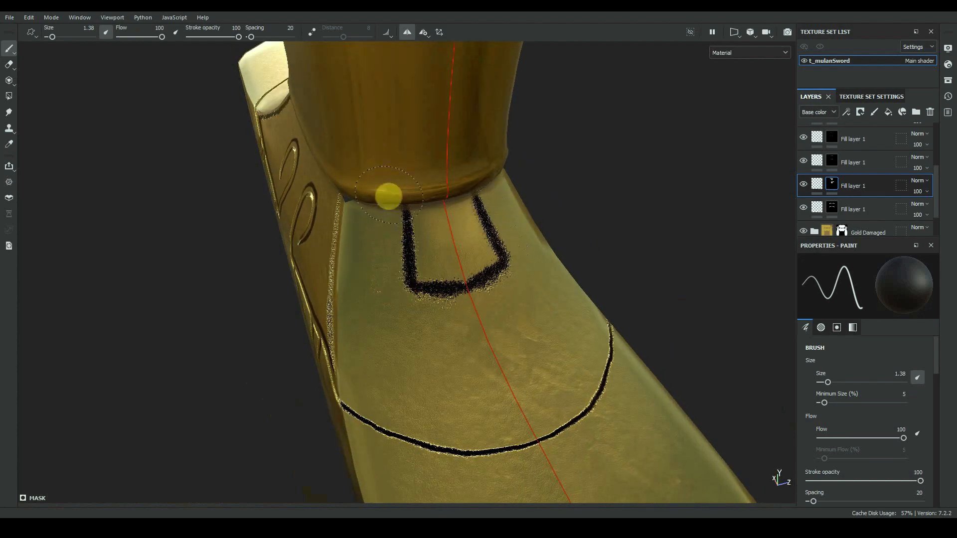
pyautogui.hotkey('ctrl', 'z')
pyautogui.hotkey('ctrl', 'z')
# - Select the Fill layer 1 mask with the curved side outline and paint white inside that outline on the guard's right shoulder
pyautogui.keyDown('alt'); pyautogui.moveTo(327, 384); pyautogui.dragTo(553, 299); pyautogui.keyUp('alt')
pyautogui.click(831, 138)
pyautogui.keyDown('alt'); pyautogui.moveTo(476, 474); pyautogui.dragTo(523, 359, button='middle'); pyautogui.keyUp('alt')
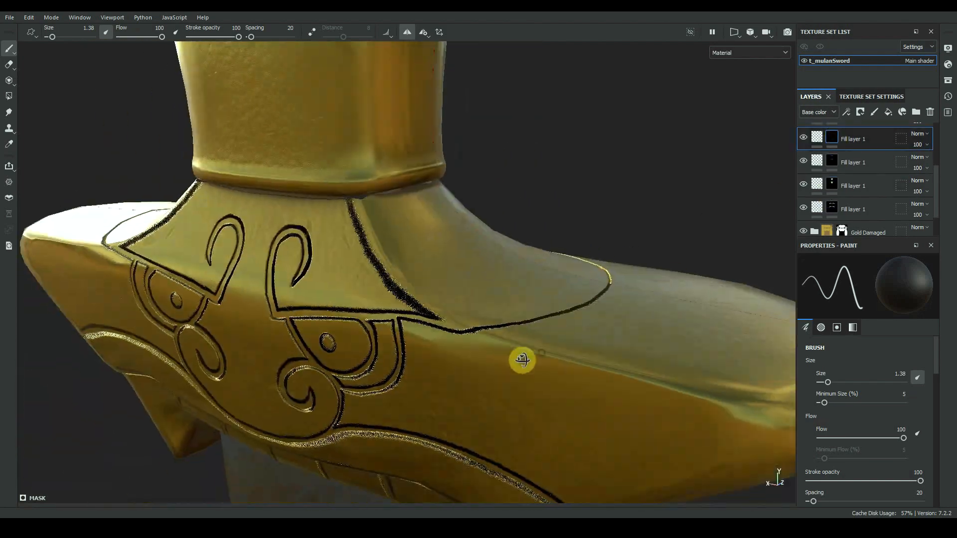
pyautogui.keyDown('alt'); pyautogui.moveTo(523, 359); pyautogui.dragTo(541, 339, button='right'); pyautogui.keyUp('alt')
pyautogui.moveTo(466, 299)
pyautogui.mouseDown()
pyautogui.moveTo(484, 346)
pyautogui.moveTo(559, 314)
pyautogui.moveTo(555, 303)
pyautogui.moveTo(548, 346)
pyautogui.mouseUp()
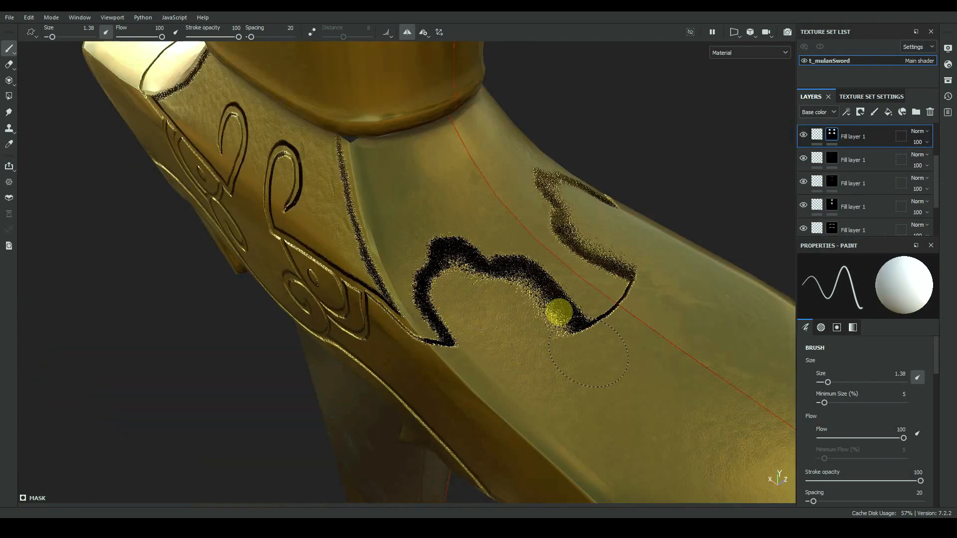
# - Extend the white mask paint up the right shoulder toward the collar, following the brow's outer edge
pyautogui.keyDown('alt'); pyautogui.moveTo(413, 359); pyautogui.dragTo(456, 281); pyautogui.keyUp('alt')
pyautogui.keyDown('alt'); pyautogui.moveTo(456, 281); pyautogui.dragTo(481, 349, button='right'); pyautogui.keyUp('alt')
pyautogui.keyDown('alt'); pyautogui.moveTo(480, 348); pyautogui.dragTo(439, 334); pyautogui.keyUp('alt')
pyautogui.moveTo(317, 201); pyautogui.dragTo(356, 272)
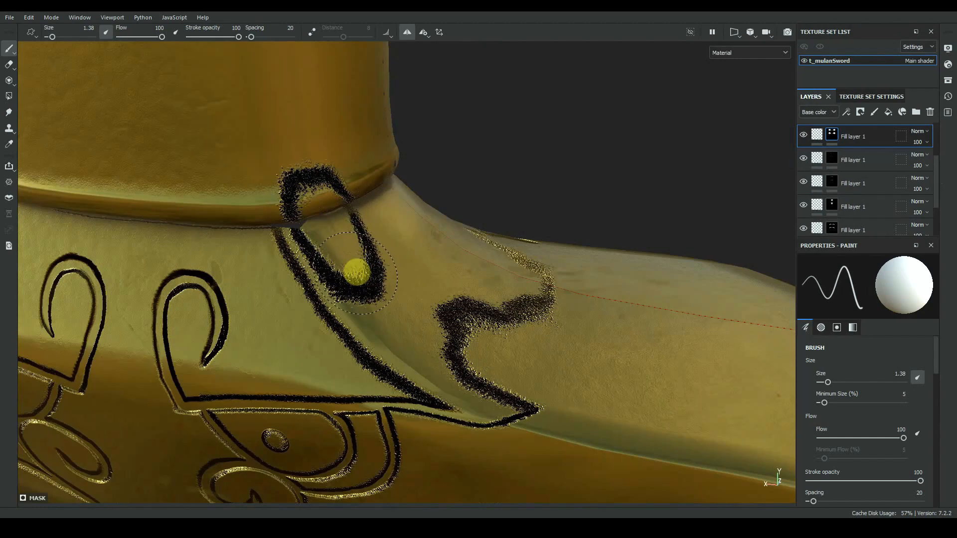
pyautogui.moveTo(469, 373); pyautogui.dragTo(547, 403)
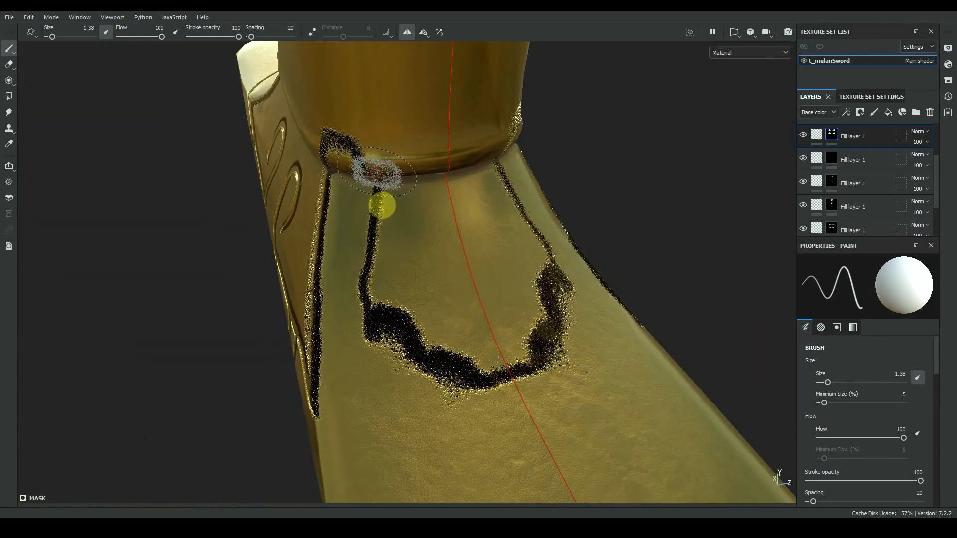
pyautogui.moveTo(374, 203)
pyautogui.mouseDown()
pyautogui.moveTo(447, 222)
pyautogui.moveTo(404, 372)
pyautogui.moveTo(399, 233)
pyautogui.moveTo(441, 310)
pyautogui.mouseUp()
# - Paint the mask white over the shoulder on the guard's reverse side, leaving a narrow strip beside the brow edge
pyautogui.keyDown('alt'); pyautogui.moveTo(508, 384); pyautogui.dragTo(479, 334, button='right'); pyautogui.keyUp('alt')
pyautogui.moveTo(478, 334)
pyautogui.keyDown('alt'); pyautogui.mouseDown()
pyautogui.moveTo(486, 316)
pyautogui.moveTo(598, 294)
pyautogui.mouseUp(); pyautogui.keyUp('alt')
pyautogui.keyDown('alt'); pyautogui.moveTo(297, 348); pyautogui.dragTo(399, 389); pyautogui.keyUp('alt')
pyautogui.keyDown('alt'); pyautogui.moveTo(229, 334); pyautogui.dragTo(241, 365, button='right'); pyautogui.keyUp('alt')
pyautogui.moveTo(229, 385)
pyautogui.mouseDown()
pyautogui.moveTo(227, 314)
pyautogui.moveTo(250, 372)
pyautogui.moveTo(194, 377)
pyautogui.moveTo(447, 410)
pyautogui.moveTo(478, 379)
pyautogui.mouseUp()
pyautogui.moveTo(389, 364)
pyautogui.mouseDown()
pyautogui.moveTo(444, 435)
pyautogui.moveTo(449, 424)
pyautogui.moveTo(380, 378)
pyautogui.moveTo(291, 262)
pyautogui.moveTo(352, 279)
pyautogui.moveTo(410, 320)
pyautogui.mouseUp()
pyautogui.keyDown('alt'); pyautogui.moveTo(411, 321); pyautogui.dragTo(341, 262); pyautogui.keyUp('alt')
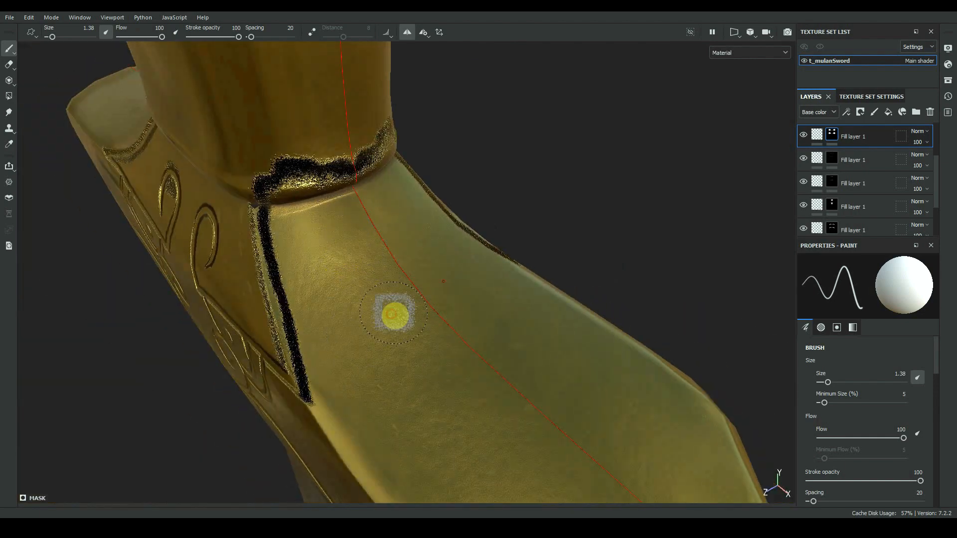
pyautogui.press('x')
pyautogui.keyDown('alt'); pyautogui.moveTo(378, 294); pyautogui.dragTo(425, 201); pyautogui.keyUp('alt')
pyautogui.keyDown('alt'); pyautogui.moveTo(425, 201); pyautogui.dragTo(466, 216, button='right'); pyautogui.keyUp('alt')
pyautogui.moveTo(197, 268); pyautogui.dragTo(242, 323)
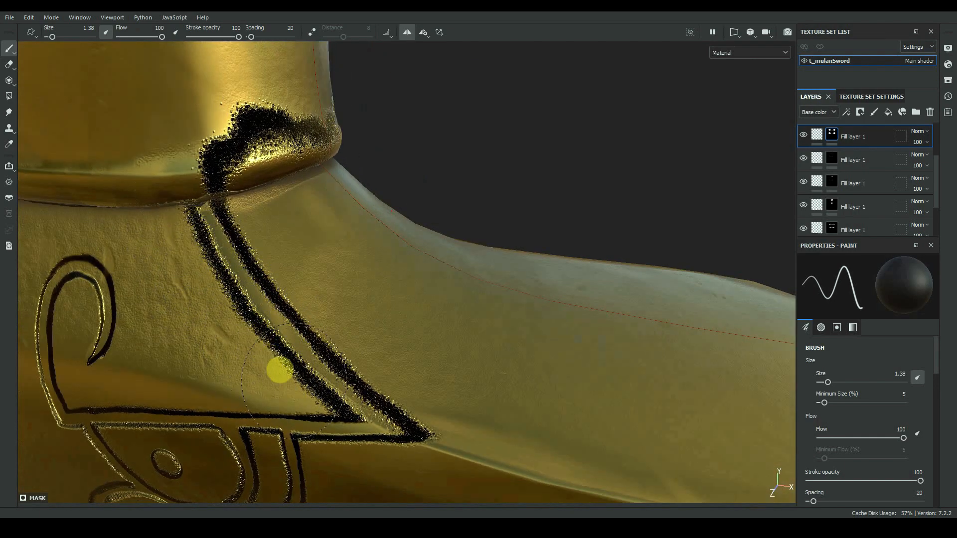
# - Fill the grip's entire UV island white in the same mask using UV chunk polygon fill with value 1
pyautogui.keyDown('alt'); pyautogui.moveTo(374, 197); pyautogui.dragTo(324, 209, button='right'); pyautogui.keyUp('alt')
pyautogui.press('x')
pyautogui.press('x')
pyautogui.press('4')
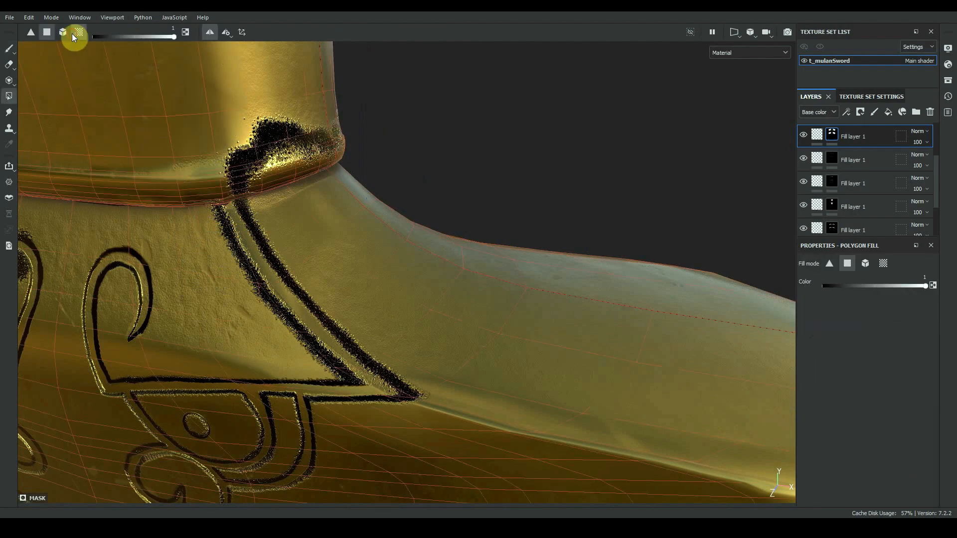
pyautogui.click(75, 34)
pyautogui.click(239, 144)
pyautogui.moveTo(239, 149)
pyautogui.keyDown('alt'); pyautogui.mouseDown()
pyautogui.moveTo(364, 256)
pyautogui.moveTo(216, 314)
pyautogui.moveTo(626, 249)
pyautogui.mouseUp(); pyautogui.keyUp('alt')
# - Return to the brush, select another Fill layer 1 mask and open the asset library
pyautogui.press('1')
pyautogui.click(832, 205)
pyautogui.scroll(3, 865, 189)
pyautogui.moveTo(563, 224)
pyautogui.keyDown('alt'); pyautogui.mouseDown(button='middle')
pyautogui.moveTo(559, 359)
pyautogui.moveTo(559, 350)
pyautogui.mouseUp(button='middle'); pyautogui.keyUp('alt')
pyautogui.click(89, 21)
pyautogui.moveTo(90, 30)
pyautogui.click(149, 31)
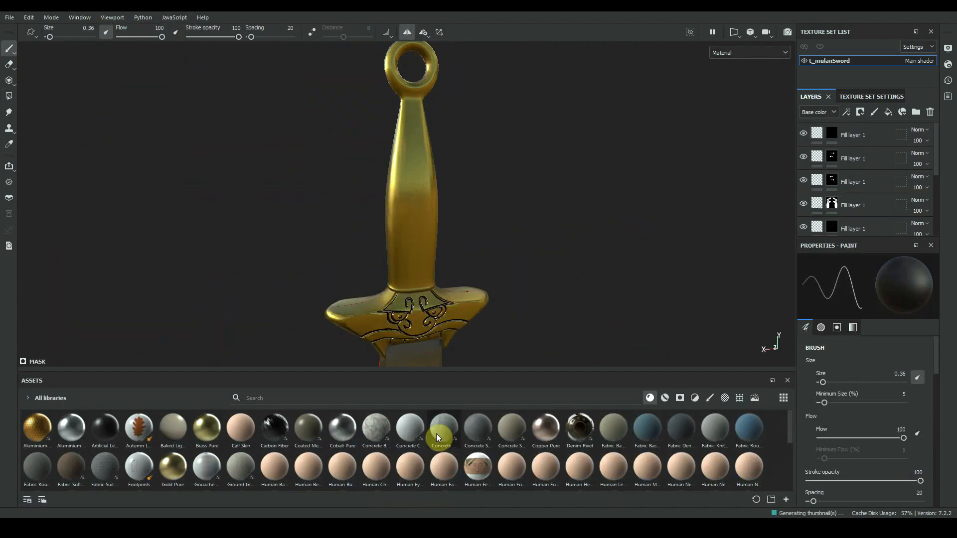
# - Try the Fabric Baseball Hat smart material on the sword, then delete its layer group
pyautogui.click(649, 398)
pyautogui.moveTo(642, 433); pyautogui.dragTo(447, 201)
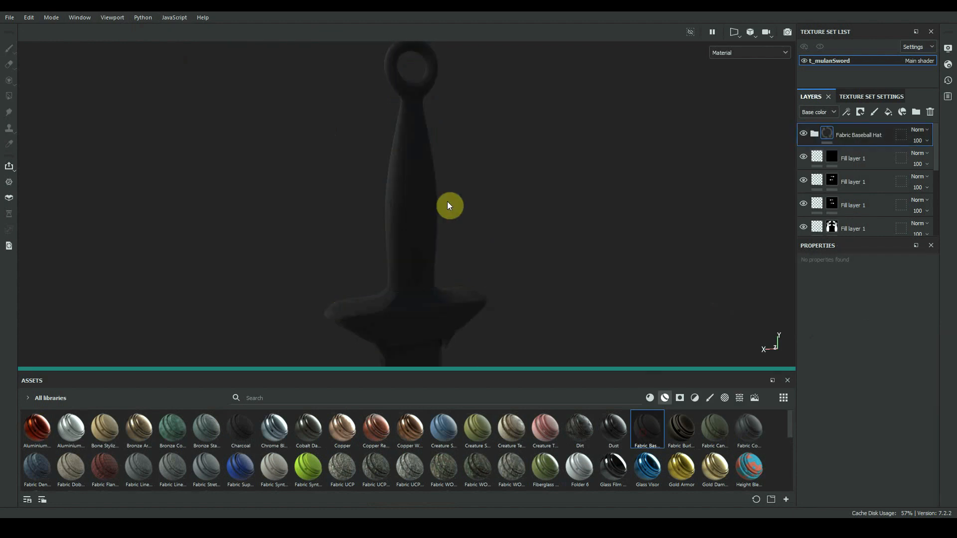
pyautogui.scroll(5, 423, 201)
pyautogui.scroll(-3, 425, 205)
pyautogui.click(814, 134)
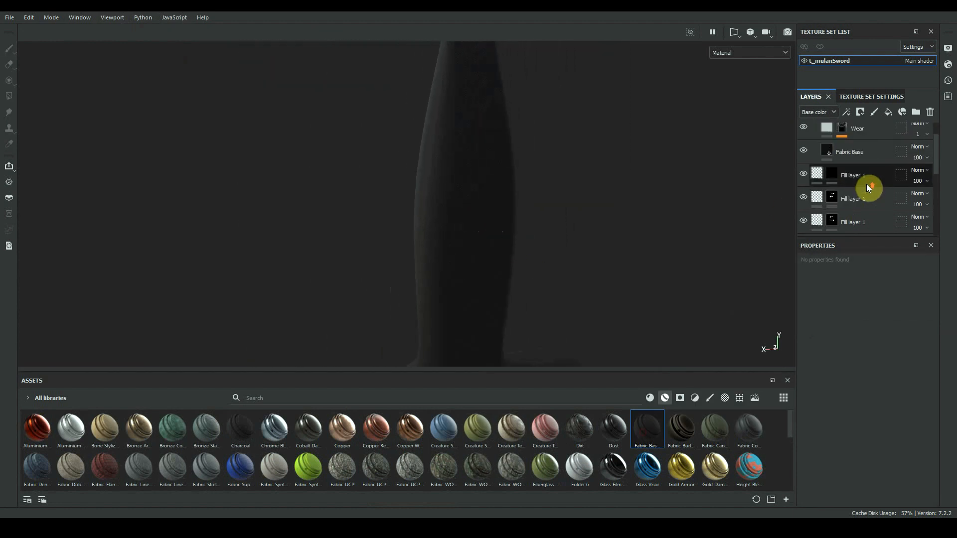
pyautogui.click(852, 157)
pyautogui.scroll(1, 852, 156)
pyautogui.click(851, 135)
pyautogui.press('Delete')
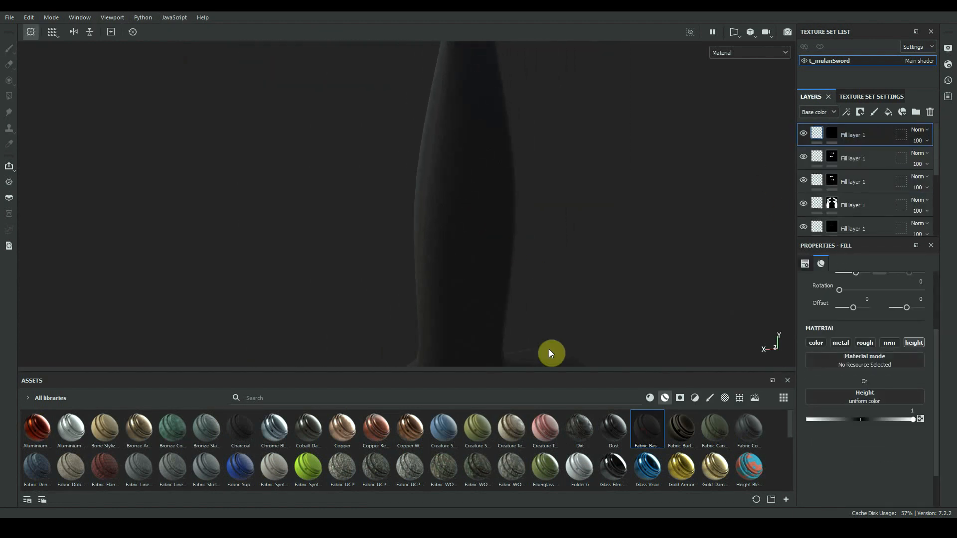
# - Add the basic Fabric Baseball Hat material as a top layer and set its color to black, 000000
pyautogui.click(650, 398)
pyautogui.moveTo(653, 430); pyautogui.dragTo(473, 205)
pyautogui.click(863, 426)
pyautogui.moveTo(839, 389); pyautogui.dragTo(834, 413)
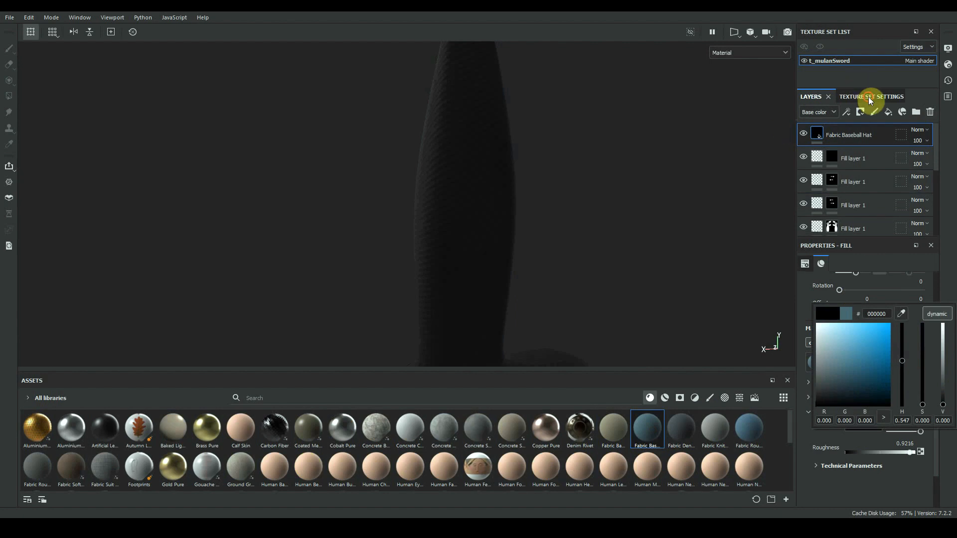
# - Set the fabric layer's UV rotation to about 145.77
pyautogui.scroll(3, 930, 374)
pyautogui.keyDown('alt'); pyautogui.moveTo(623, 265); pyautogui.dragTo(560, 285, button='right'); pyautogui.keyUp('alt')
pyautogui.moveTo(859, 380); pyautogui.dragTo(872, 381)
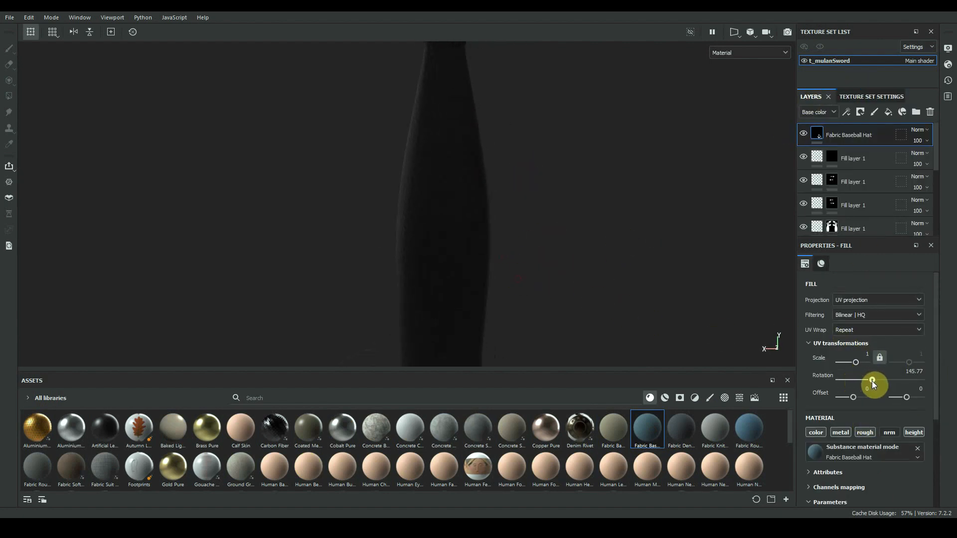
pyautogui.keyDown('alt'); pyautogui.moveTo(551, 274); pyautogui.dragTo(511, 255); pyautogui.keyUp('alt')
# - Add a black mask to the Fabric Baseball Hat layer and polygon-fill the grip's UV island white to reveal the fabric there
pyautogui.click(860, 112)
pyautogui.click(886, 135)
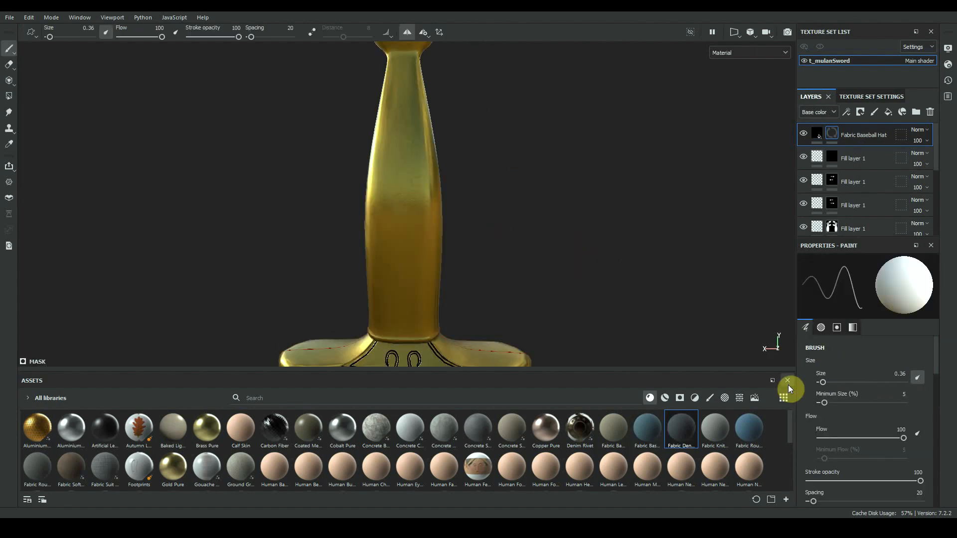
pyautogui.click(787, 380)
pyautogui.press('4')
pyautogui.click(423, 260)
pyautogui.moveTo(612, 288)
pyautogui.keyDown('alt'); pyautogui.mouseDown()
pyautogui.moveTo(348, 270)
pyautogui.moveTo(508, 278)
pyautogui.moveTo(534, 346)
pyautogui.mouseUp(); pyautogui.keyUp('alt')
pyautogui.press('1')
pyautogui.keyDown('alt'); pyautogui.moveTo(534, 346); pyautogui.dragTo(504, 225, button='right'); pyautogui.keyUp('alt')
pyautogui.keyDown('alt'); pyautogui.moveTo(504, 225); pyautogui.dragTo(496, 350, button='middle'); pyautogui.keyUp('alt')
# - Remove the fabric from the pommel ring and the neck beneath it using polygon fill with value 0
pyautogui.press('4')
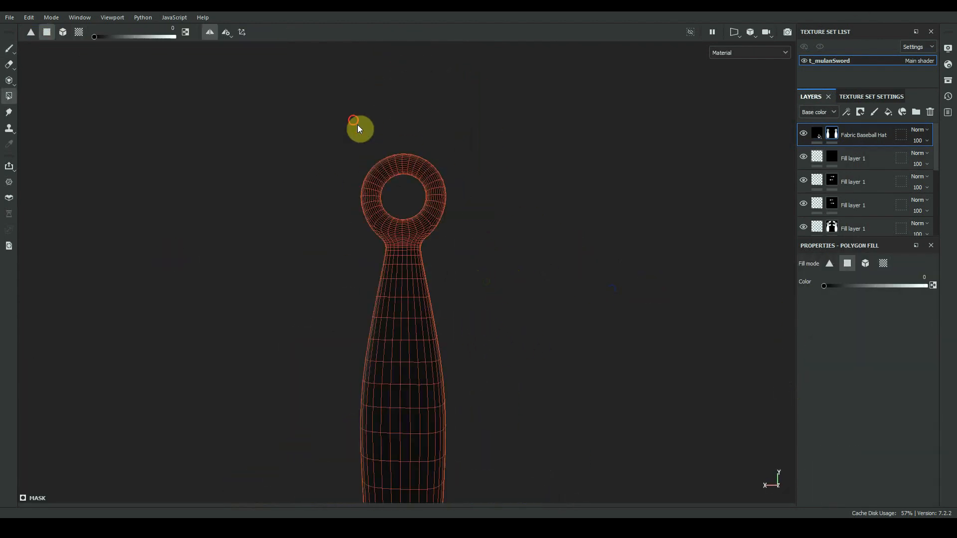
pyautogui.moveTo(354, 120); pyautogui.dragTo(456, 256)
pyautogui.moveTo(456, 256)
pyautogui.keyDown('alt'); pyautogui.mouseDown()
pyautogui.moveTo(3, 239)
pyautogui.moveTo(558, 275)
pyautogui.mouseUp(); pyautogui.keyUp('alt')
pyautogui.keyDown('alt'); pyautogui.moveTo(558, 275); pyautogui.dragTo(543, 323, button='right'); pyautogui.keyUp('alt')
pyautogui.press('1')
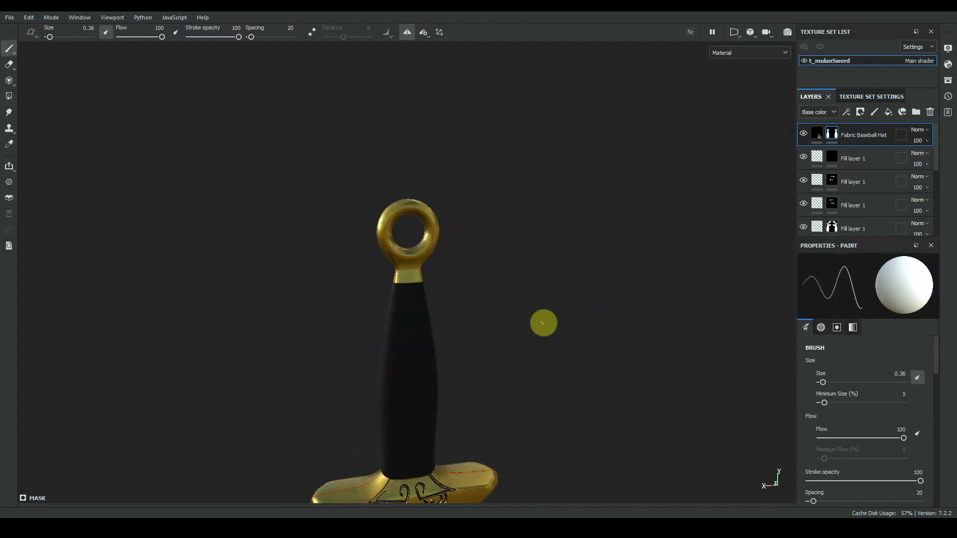
# - Reopen the asset library and add the Artificial Leather material as a new layer above the fabric
pyautogui.keyDown('alt'); pyautogui.moveTo(542, 322); pyautogui.dragTo(544, 172, button='middle'); pyautogui.keyUp('alt')
pyautogui.keyDown('alt'); pyautogui.moveTo(544, 172); pyautogui.dragTo(588, 384, button='right'); pyautogui.keyUp('alt')
pyautogui.keyDown('alt'); pyautogui.keyDown('shift'); pyautogui.moveTo(587, 385); pyautogui.dragTo(513, 371); pyautogui.keyUp('shift'); pyautogui.keyUp('alt')
pyautogui.keyDown('alt'); pyautogui.moveTo(575, 255); pyautogui.dragTo(315, 20, button='right'); pyautogui.keyUp('alt')
pyautogui.keyDown('alt'); pyautogui.moveTo(315, 20); pyautogui.dragTo(329, 125, button='middle'); pyautogui.keyUp('alt')
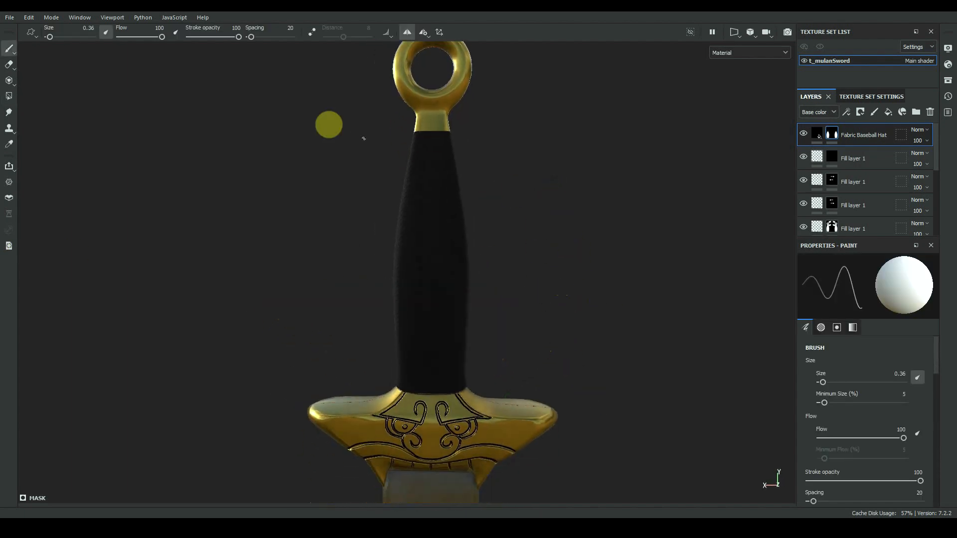
pyautogui.click(98, 17)
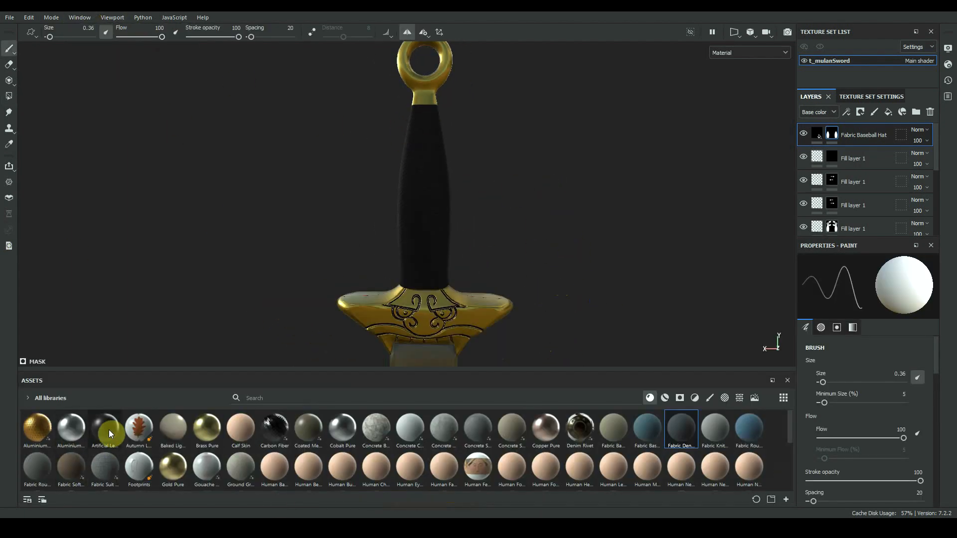
pyautogui.moveTo(111, 433); pyautogui.dragTo(417, 274)
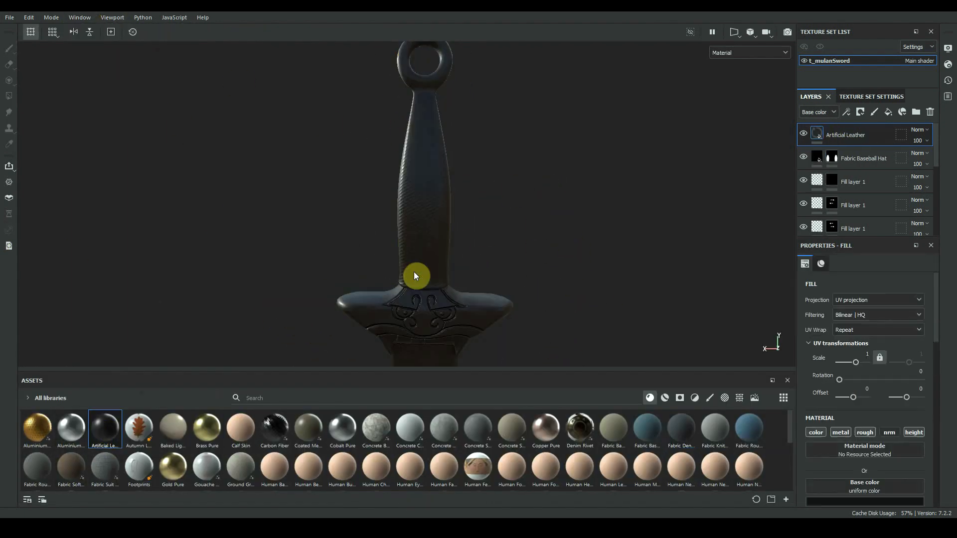
# - Set the Artificial Leather base color to a dark brown and add a black mask to its layer
pyautogui.click(887, 504)
pyautogui.click(905, 463)
pyautogui.moveTo(905, 463); pyautogui.dragTo(902, 469)
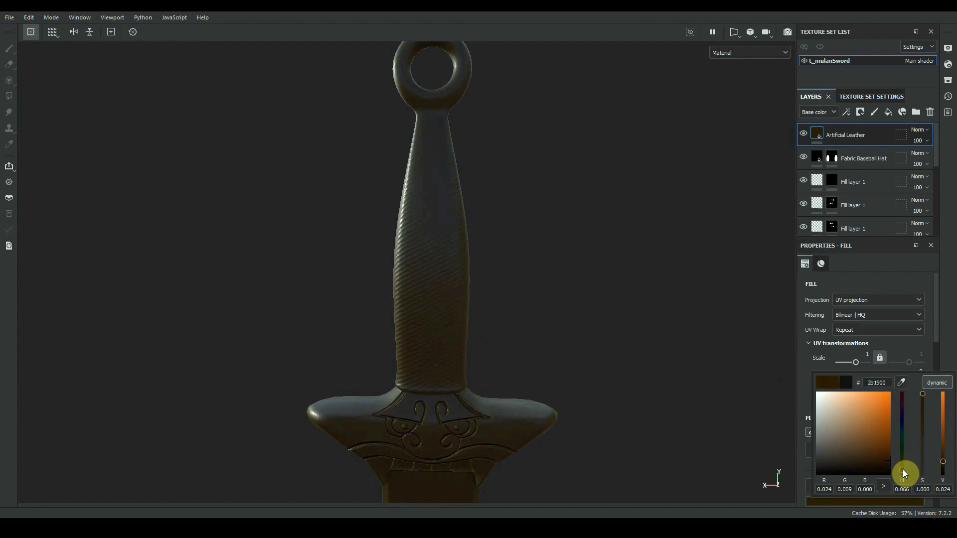
pyautogui.rightClick(862, 134)
pyautogui.click(864, 22)
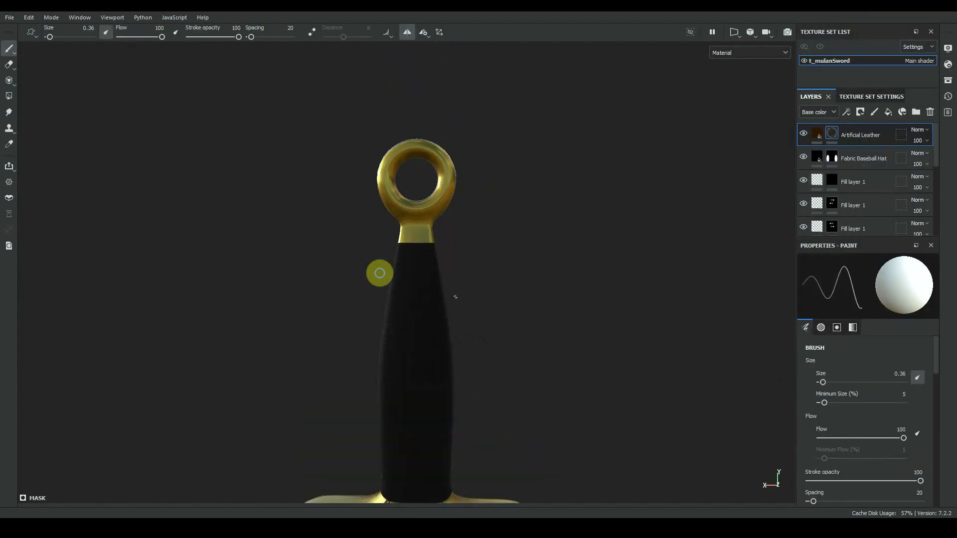
# - Reveal the brown leather as narrow bands around both ends of the grip by polygon-filling the layer's mask white
pyautogui.keyDown('alt'); pyautogui.moveTo(380, 273); pyautogui.dragTo(521, 314, button='right'); pyautogui.keyUp('alt')
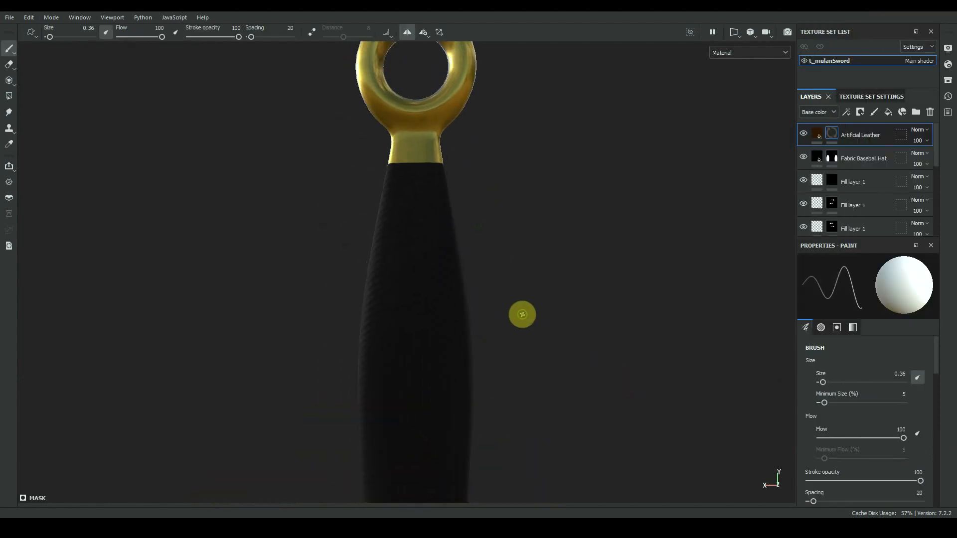
pyautogui.scroll(-6, 903, 440)
pyautogui.scroll(6, 896, 431)
pyautogui.press('4')
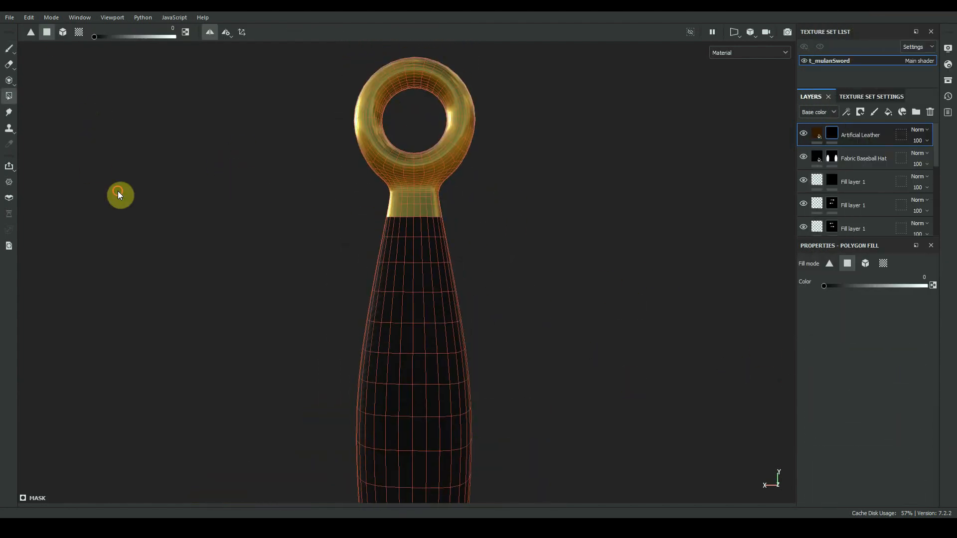
pyautogui.keyDown('alt'); pyautogui.moveTo(463, 242); pyautogui.dragTo(431, 154, button='right'); pyautogui.keyUp('alt')
pyautogui.keyDown('alt'); pyautogui.moveTo(431, 155); pyautogui.dragTo(441, 55, button='middle'); pyautogui.keyUp('alt')
pyautogui.keyDown('alt'); pyautogui.moveTo(424, 165); pyautogui.dragTo(489, 385, button='right'); pyautogui.keyUp('alt')
pyautogui.keyDown('alt'); pyautogui.moveTo(458, 367); pyautogui.dragTo(441, 333, button='middle'); pyautogui.keyUp('alt')
pyautogui.keyDown('alt'); pyautogui.moveTo(441, 333); pyautogui.dragTo(548, 394, button='right'); pyautogui.keyUp('alt')
pyautogui.keyDown('alt'); pyautogui.moveTo(548, 394); pyautogui.dragTo(552, 392); pyautogui.keyUp('alt')
pyautogui.moveTo(561, 344); pyautogui.dragTo(533, 278)
pyautogui.press('x')
pyautogui.moveTo(477, 309)
pyautogui.keyDown('alt'); pyautogui.mouseDown()
pyautogui.moveTo(427, 303)
pyautogui.moveTo(844, 312)
pyautogui.moveTo(397, 284)
pyautogui.moveTo(368, 374)
pyautogui.moveTo(286, 352)
pyautogui.moveTo(436, 375)
pyautogui.moveTo(521, 271)
pyautogui.mouseUp(); pyautogui.keyUp('alt')
pyautogui.press('e')
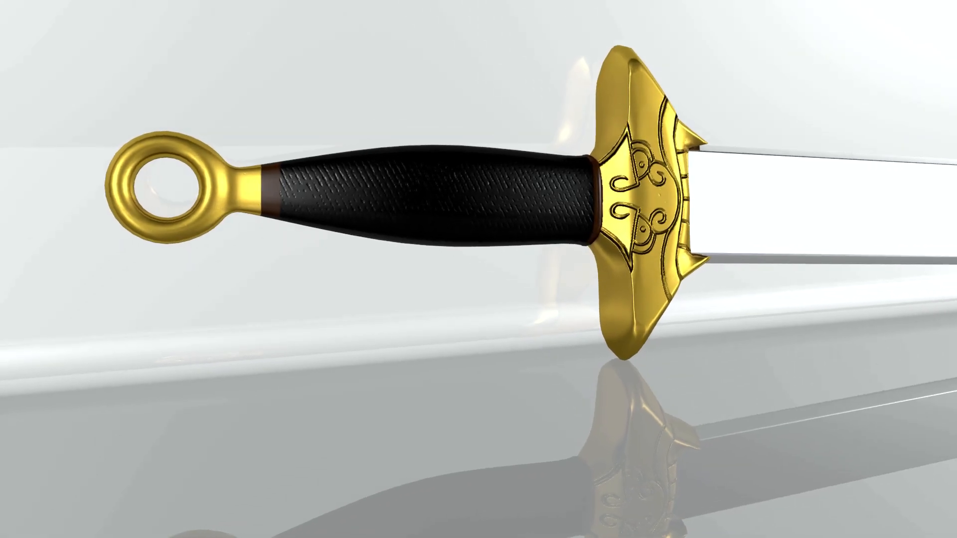